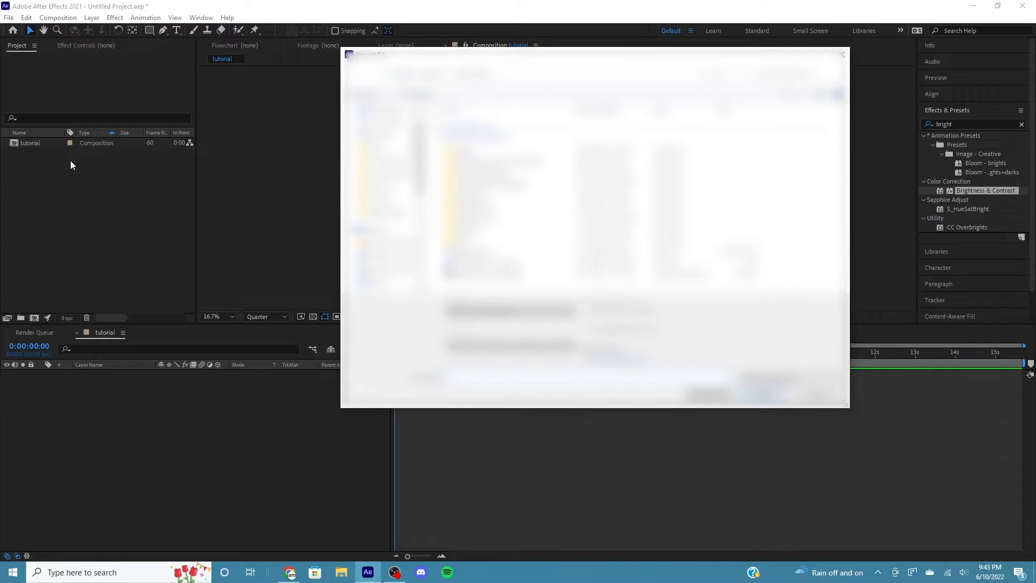
pyautogui.scroll(1, 383, 204)
pyautogui.scroll(-4, 383, 203)
pyautogui.scroll(4, 383, 204)
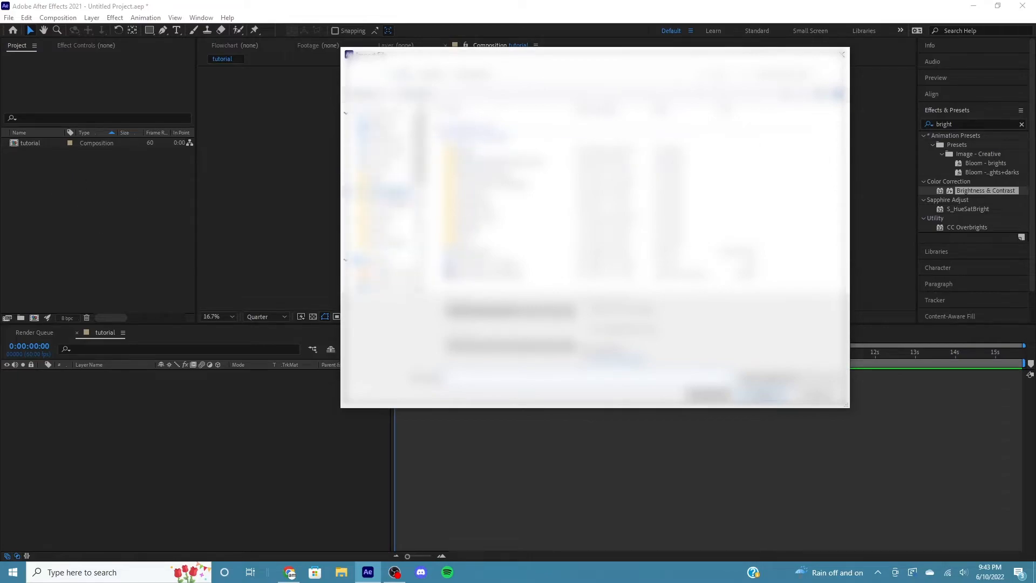
pyautogui.click(816, 394)
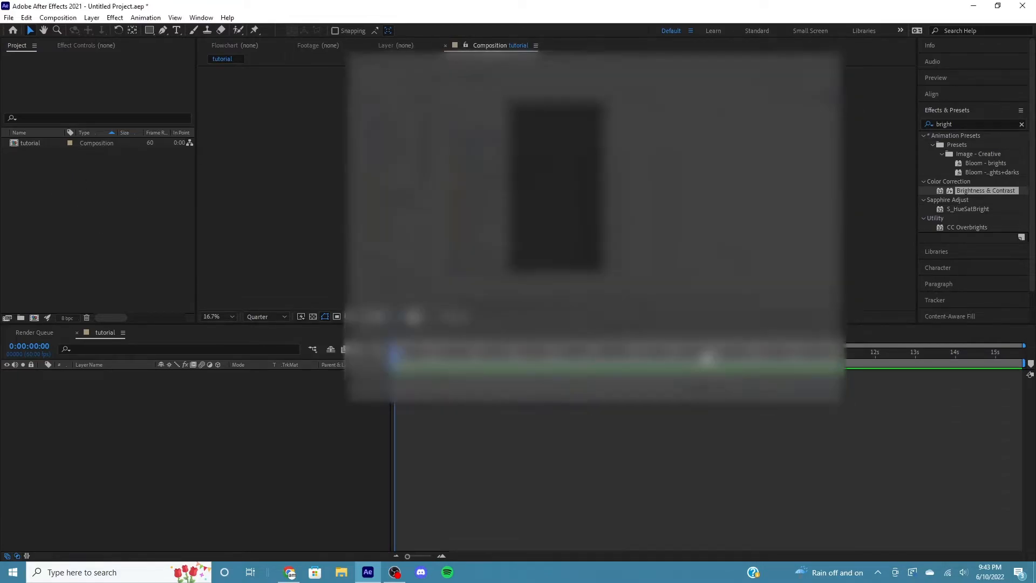
pyautogui.click(341, 572)
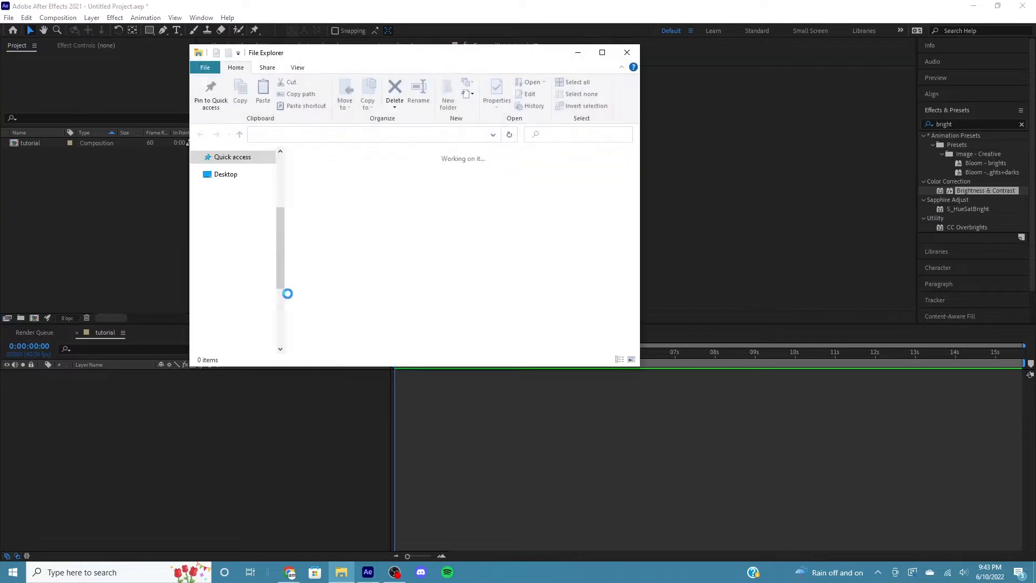
pyautogui.moveTo(414, 52); pyautogui.dragTo(591, 59)
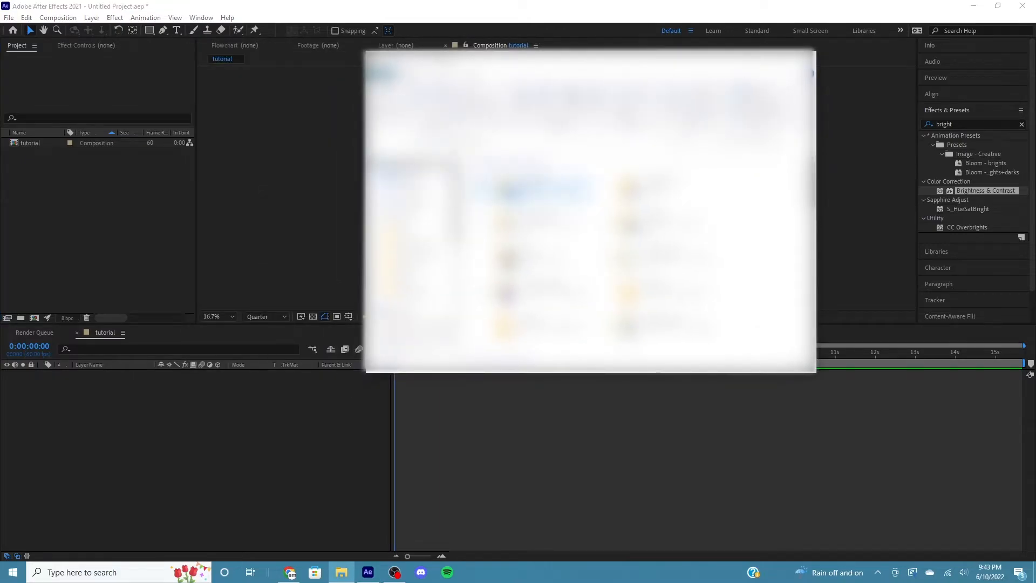
pyautogui.click(410, 187)
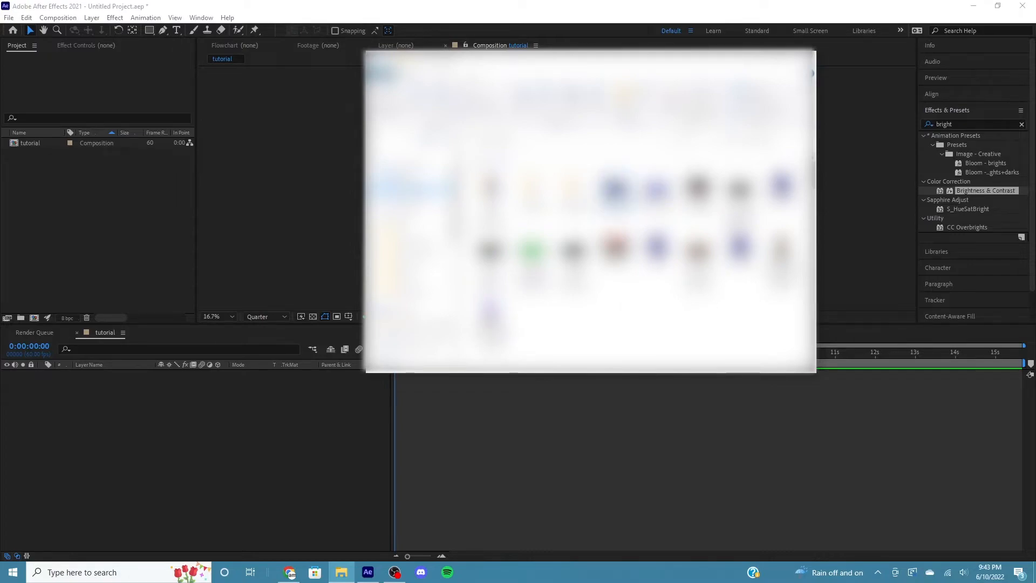
pyautogui.click(616, 191)
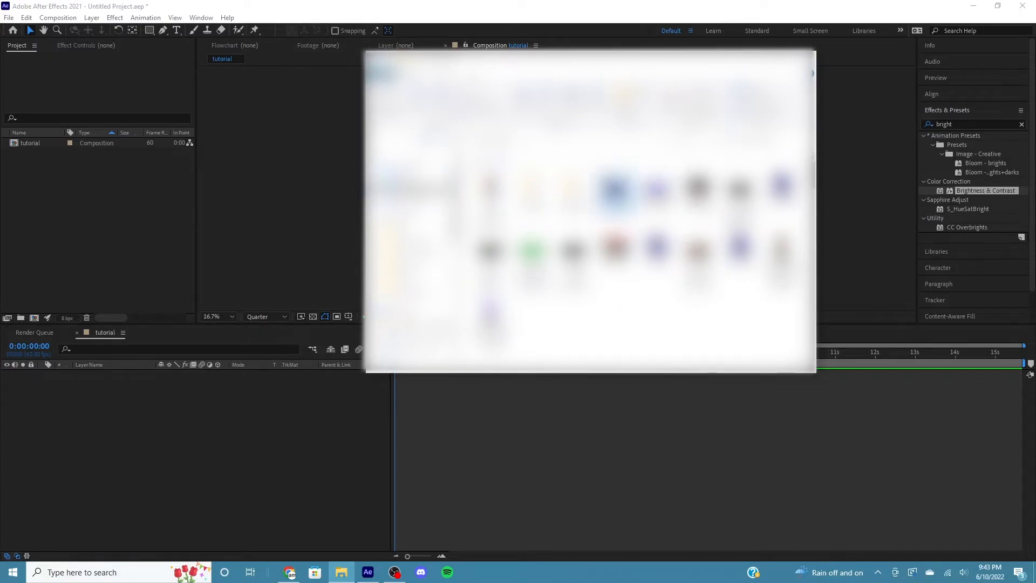
pyautogui.moveTo(491, 322); pyautogui.dragTo(119, 267)
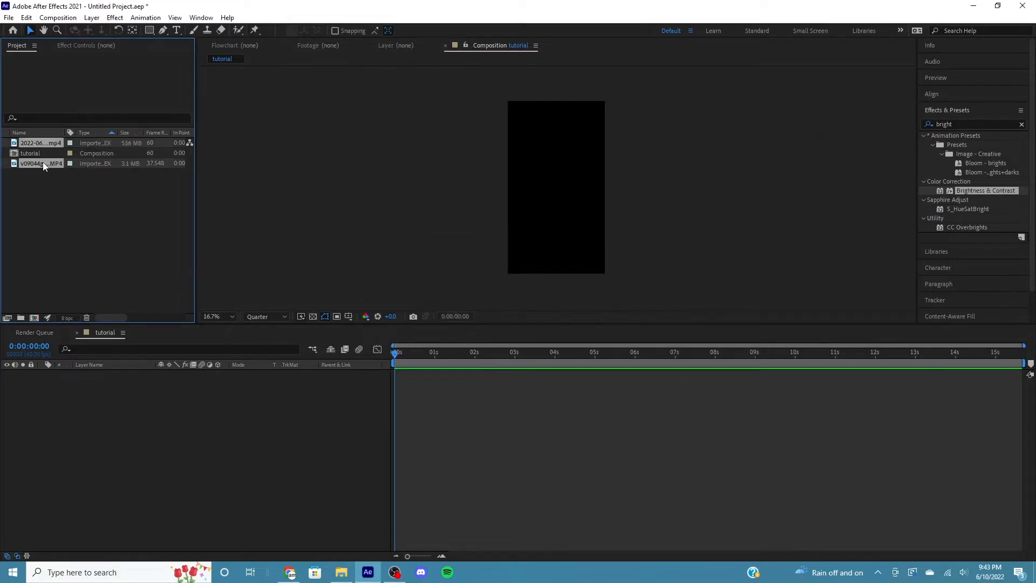
pyautogui.click(35, 208)
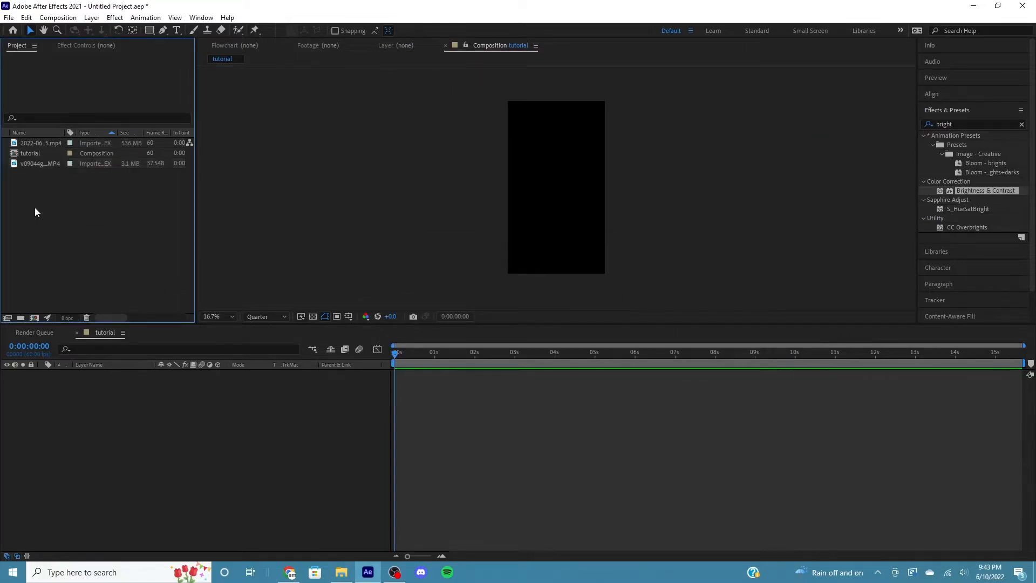
# Add the v09044g MP4 clip to the tutorial timeline and move the playhead to 0:00:11:06 with its video visible
pyautogui.moveTo(32, 164); pyautogui.dragTo(16, 406)
pyautogui.click(7, 375)
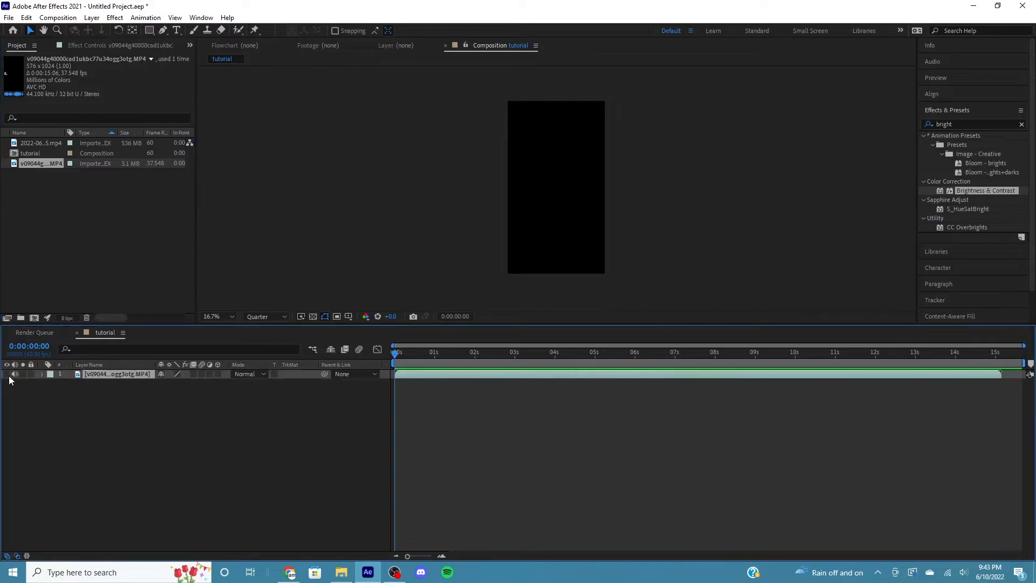
pyautogui.moveTo(505, 363); pyautogui.dragTo(839, 361)
pyautogui.click(6, 374)
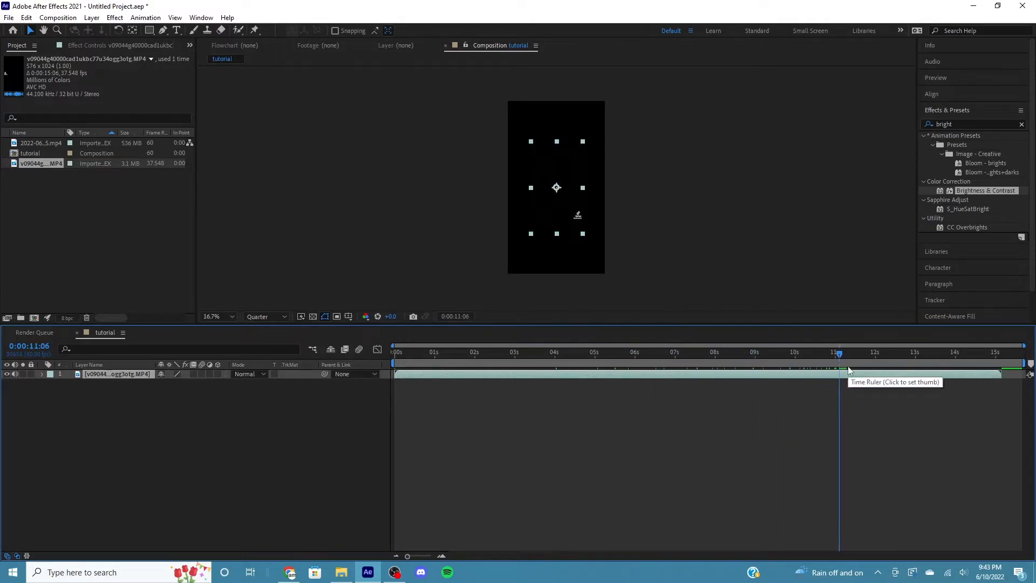
# Split the clip at 0:00:11:12, where the TikTok end screen starts, and delete the part after the cut
pyautogui.press('pagedown')
pyautogui.press('pagedown')
pyautogui.press('pagedown')
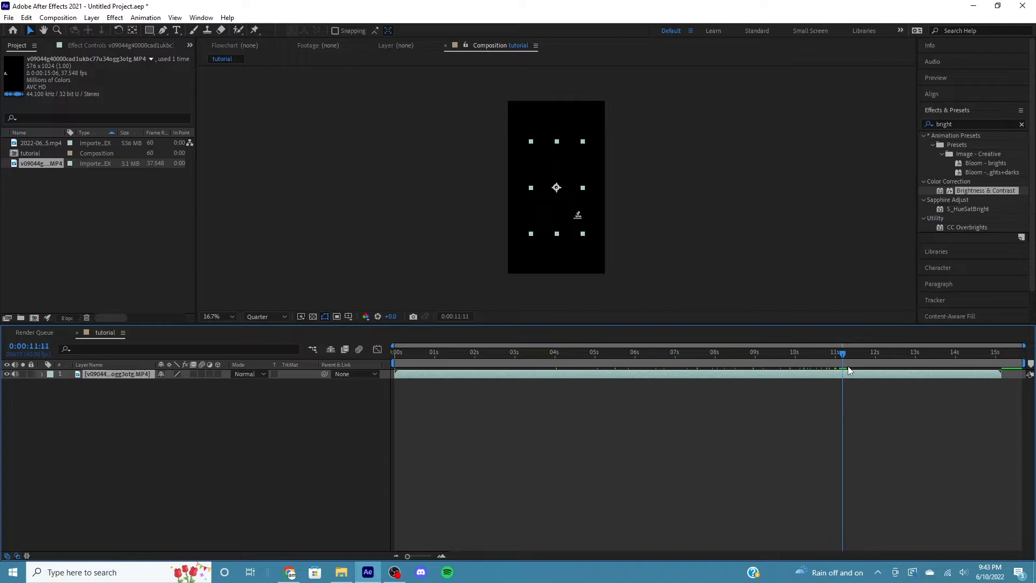
pyautogui.press('pagedown')
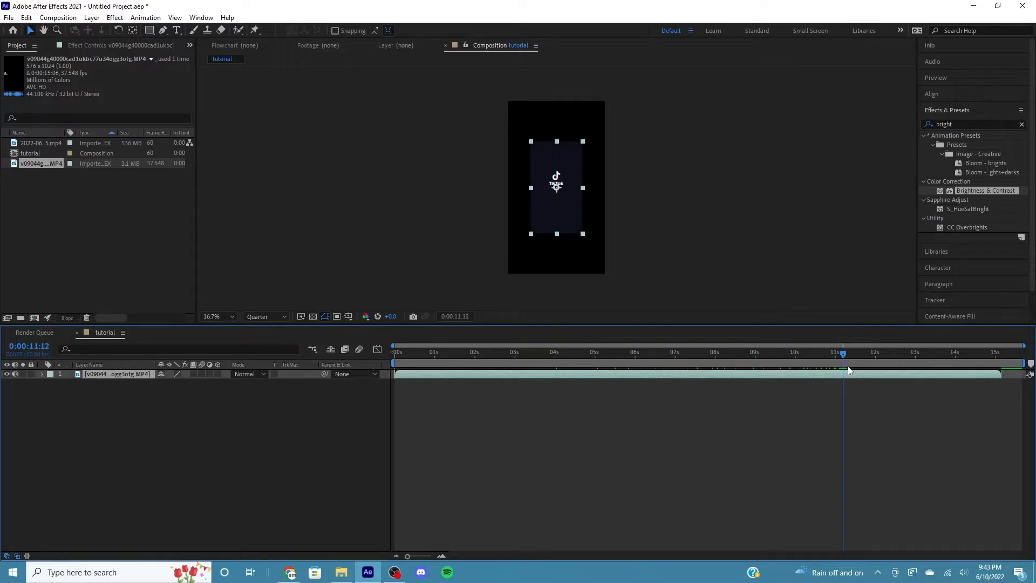
pyautogui.hotkey('ctrl', 'shift', 'd')
pyautogui.press('Delete')
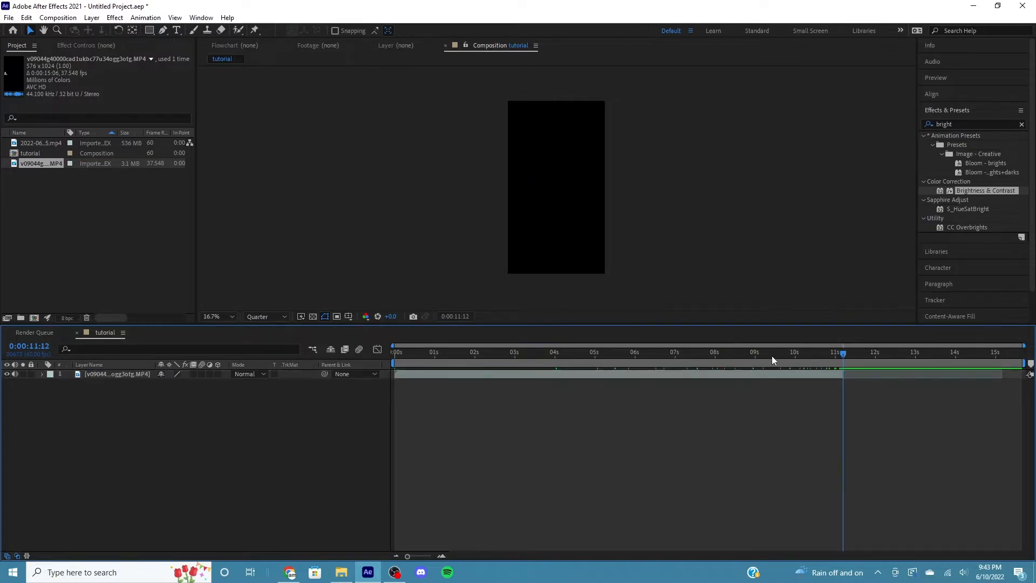
# End the work area at the shortened clip's end, trim the composition to it and return the playhead to the start
pyautogui.moveTo(771, 355); pyautogui.dragTo(652, 385)
pyautogui.click(651, 374)
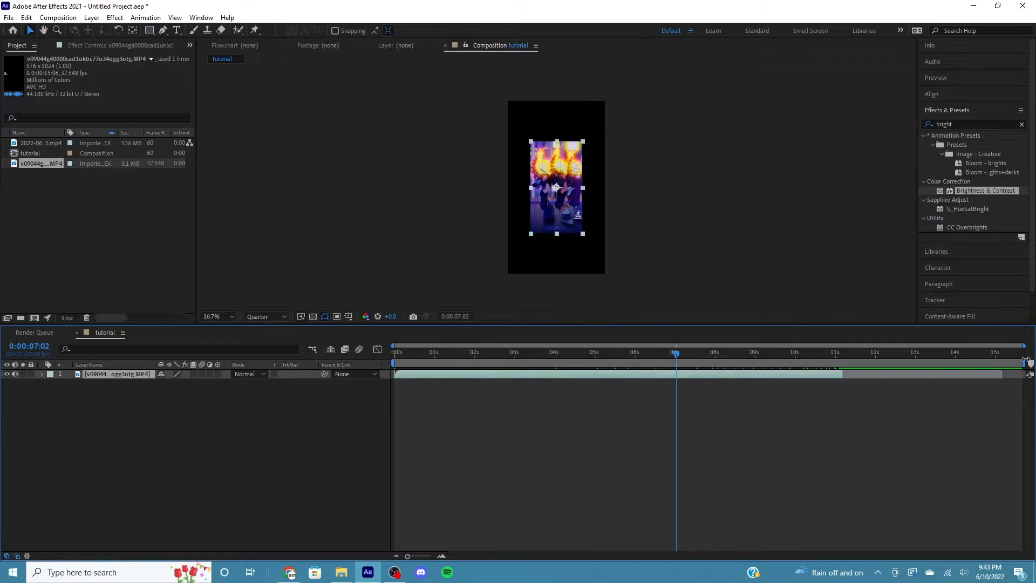
pyautogui.moveTo(1029, 370); pyautogui.dragTo(845, 402)
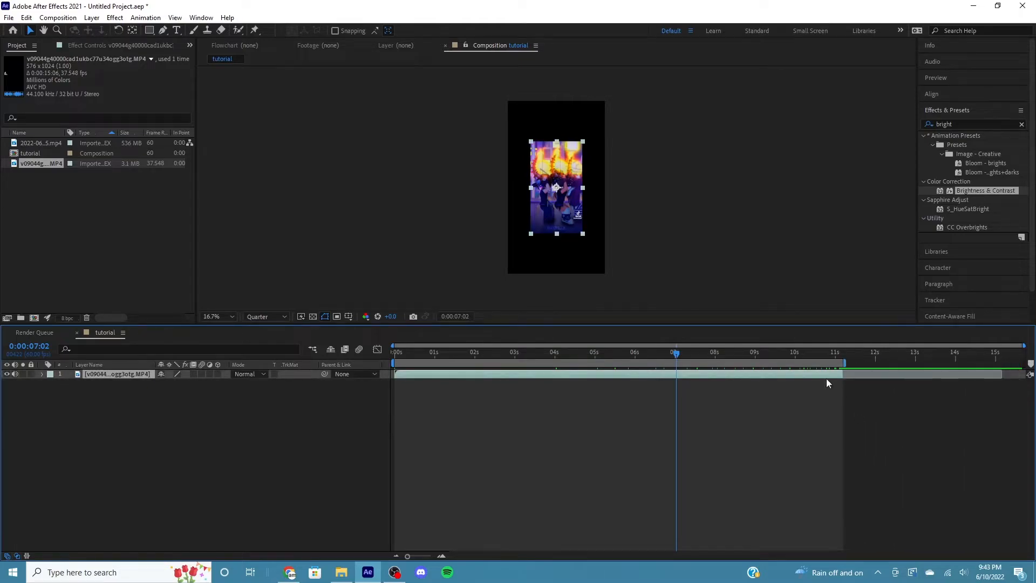
pyautogui.rightClick(816, 363)
pyautogui.click(864, 389)
pyautogui.moveTo(710, 357); pyautogui.dragTo(394, 352)
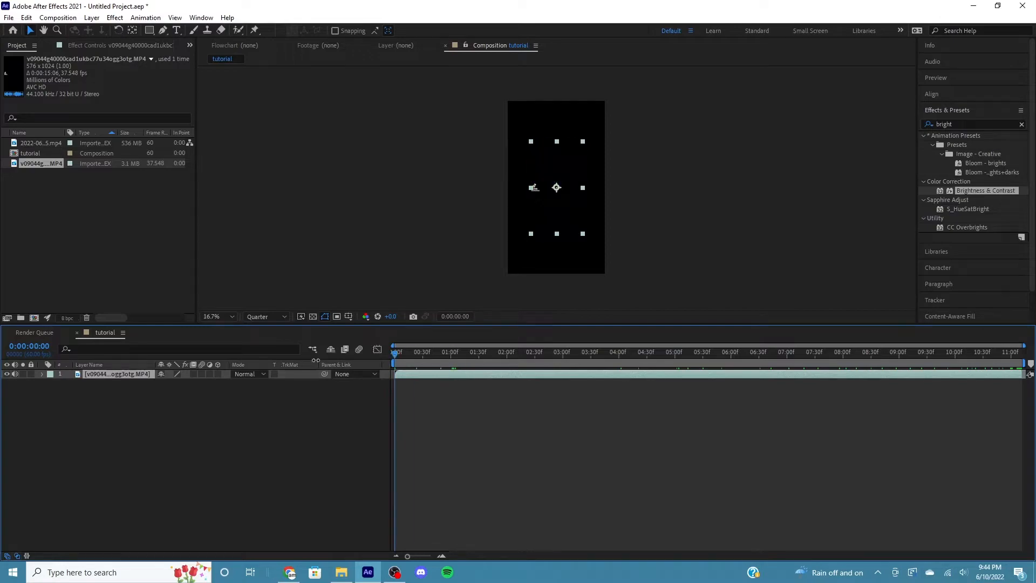
# Hide the clip's video and reveal its audio waveform in the timeline
pyautogui.click(7, 373)
pyautogui.click(41, 374)
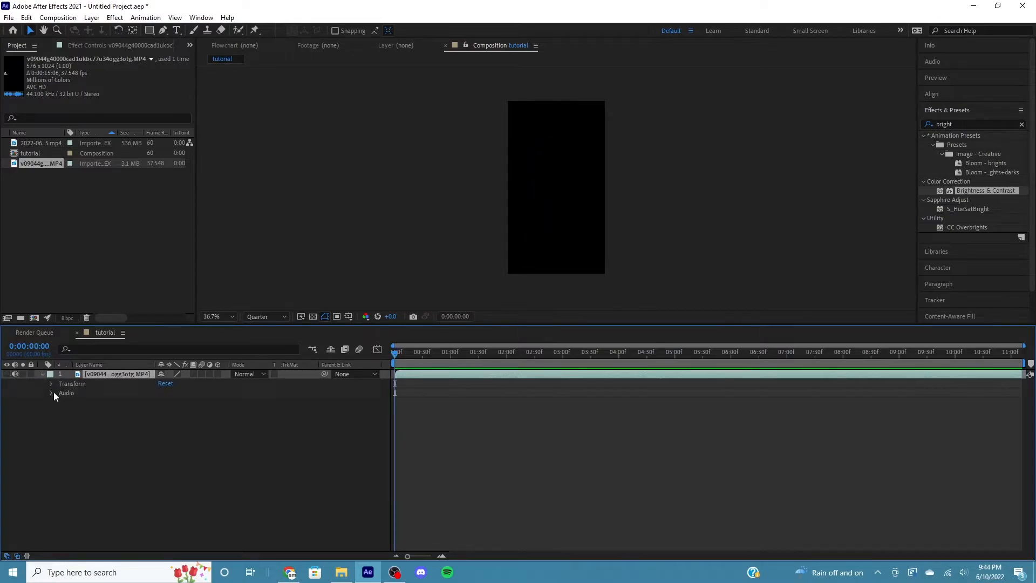
pyautogui.click(51, 393)
pyautogui.click(61, 412)
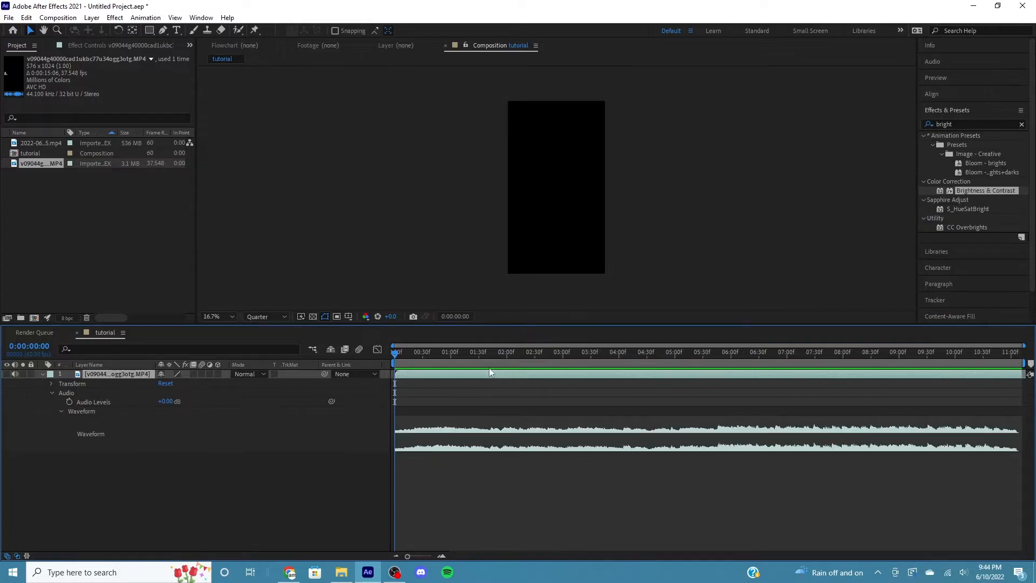
# Listen to the audio at a lower system volume and place composition marker 1 on the beat at 0:00:05:47
pyautogui.press('XF86AudioLowerVolume')
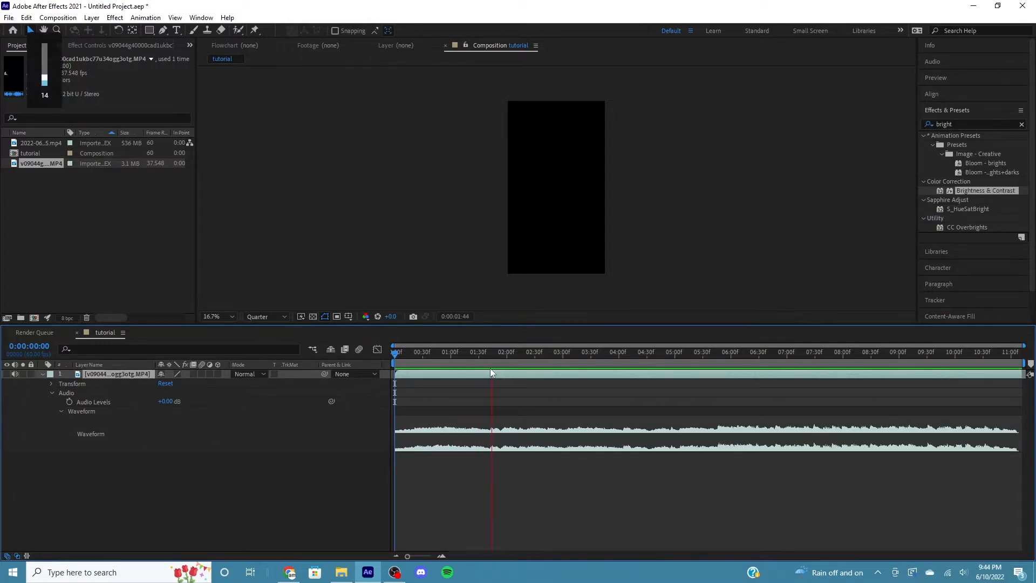
pyautogui.press('space')
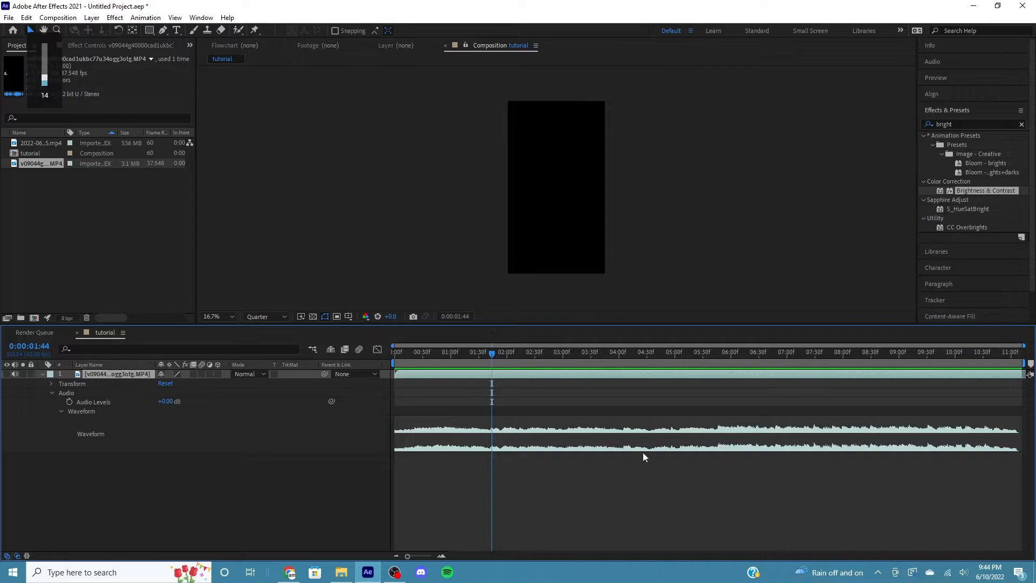
pyautogui.press('space')
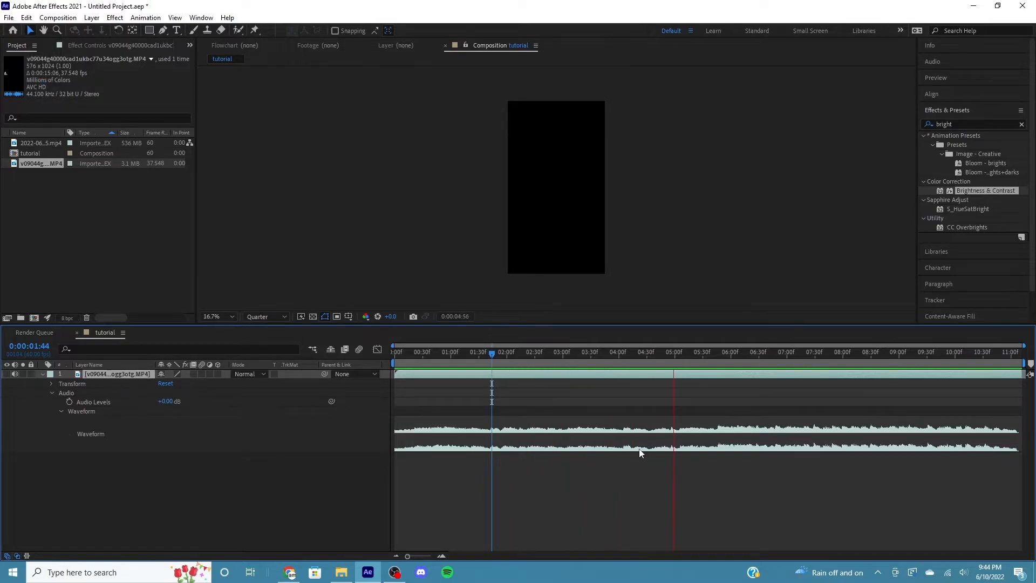
pyautogui.press('space')
pyautogui.hotkey('shift', '1')
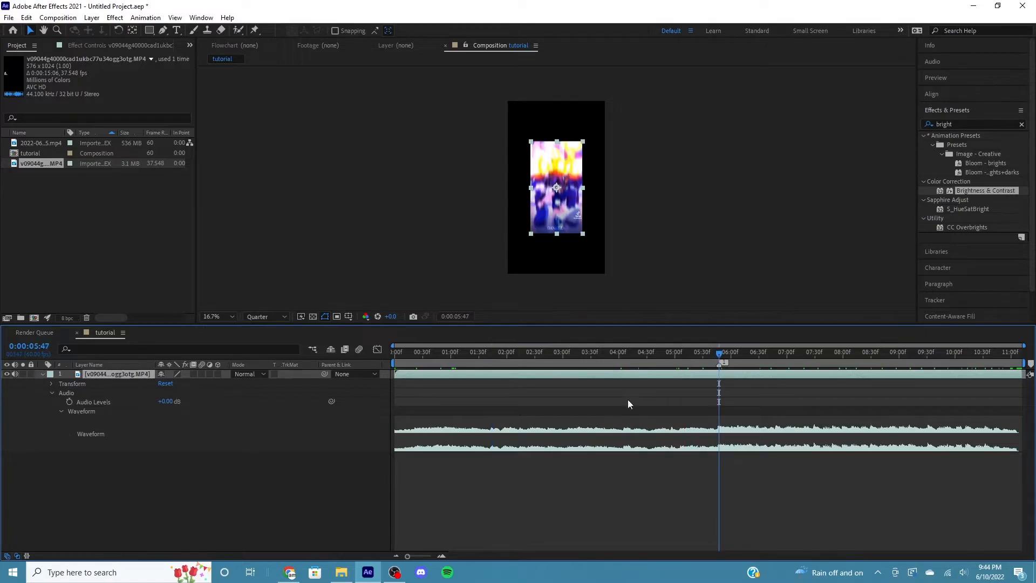
# Place numbered composition markers 2 to 8 on the successive beats after marker 1, adjusting the playhead frame by frame
pyautogui.moveTo(723, 354)
pyautogui.mouseDown()
pyautogui.moveTo(795, 364)
pyautogui.moveTo(912, 354)
pyautogui.moveTo(949, 368)
pyautogui.moveTo(997, 356)
pyautogui.moveTo(358, 411)
pyautogui.mouseUp()
pyautogui.hotkey('shift', '2')
pyautogui.press('pagedown')
pyautogui.press('pagedown')
pyautogui.press('pagedown')
pyautogui.press('pagedown')
pyautogui.press('pageup')
pyautogui.press('pageup')
pyautogui.press('pageup')
pyautogui.press('pageup')
pyautogui.press('pageup')
pyautogui.press('pagedown')
pyautogui.press('pagedown')
pyautogui.press('pagedown')
pyautogui.hotkey('shift', '3')
pyautogui.hotkey('shift', '4')
pyautogui.hotkey('shift', '5')
pyautogui.hotkey('shift', '6')
pyautogui.hotkey('shift', '7')
pyautogui.hotkey('shift', '8')
# Preview the audio, then place marker 9 at about 0:00:05:06 and another composition marker several frames after it
pyautogui.press('space')
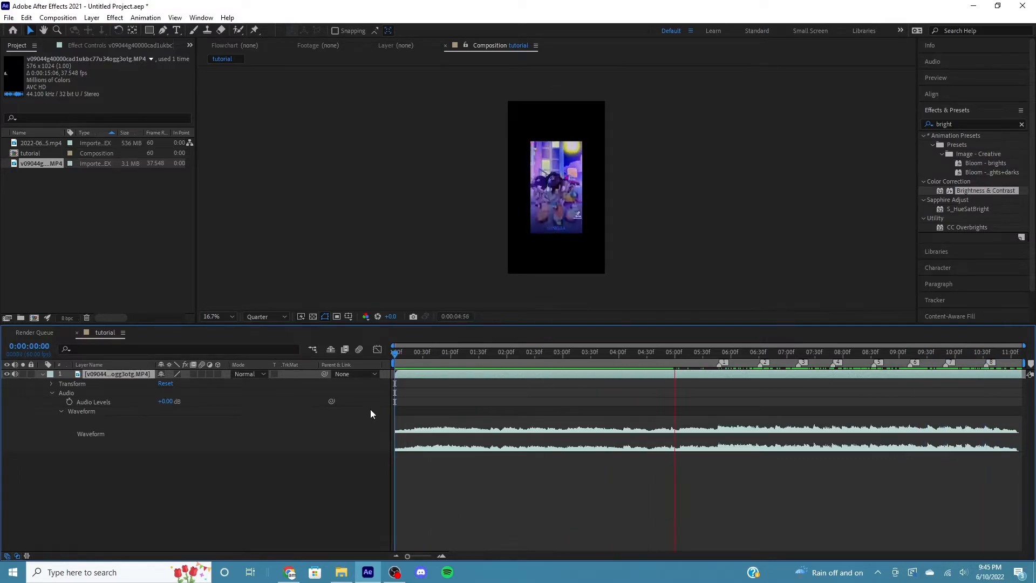
pyautogui.moveTo(636, 353); pyautogui.dragTo(682, 352)
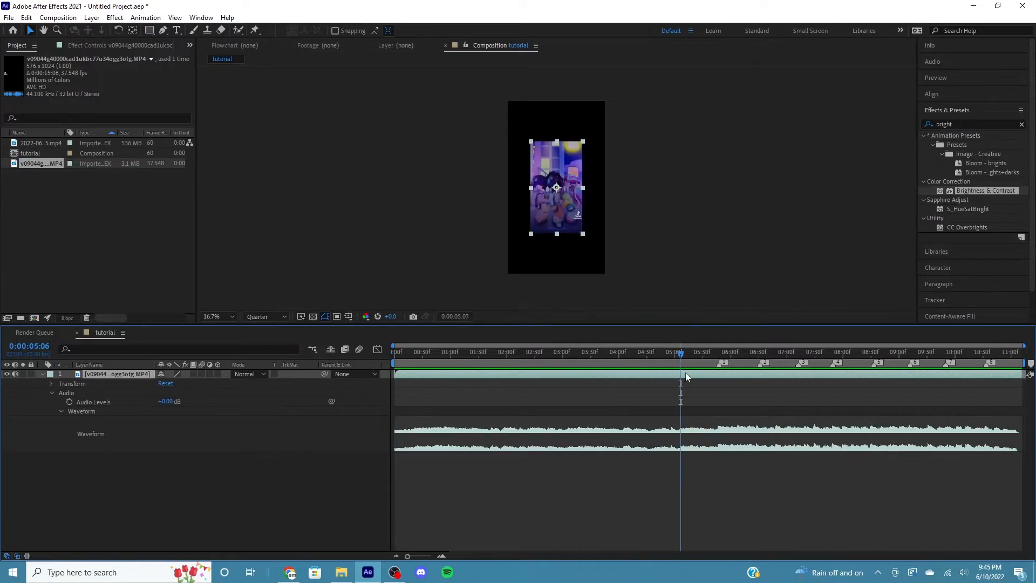
pyautogui.hotkey('shift', '9')
pyautogui.press('pagedown')
pyautogui.press('pagedown')
pyautogui.press('pagedown')
pyautogui.press('pagedown')
pyautogui.press('pagedown')
pyautogui.press('pagedown')
pyautogui.press('pagedown')
pyautogui.press('pagedown')
pyautogui.press('pagedown')
pyautogui.press('pagedown')
pyautogui.press('pagedown')
pyautogui.press('pageup')
pyautogui.press('pageup')
pyautogui.click(1030, 364)
# Add composition markers on the quick beats at about 0:00:05:23 and 0:00:05:34
pyautogui.press('pagedown')
pyautogui.press('pagedown')
pyautogui.press('pagedown')
pyautogui.press('pagedown')
pyautogui.press('pagedown')
pyautogui.press('pagedown')
pyautogui.press('pagedown')
pyautogui.press('pagedown')
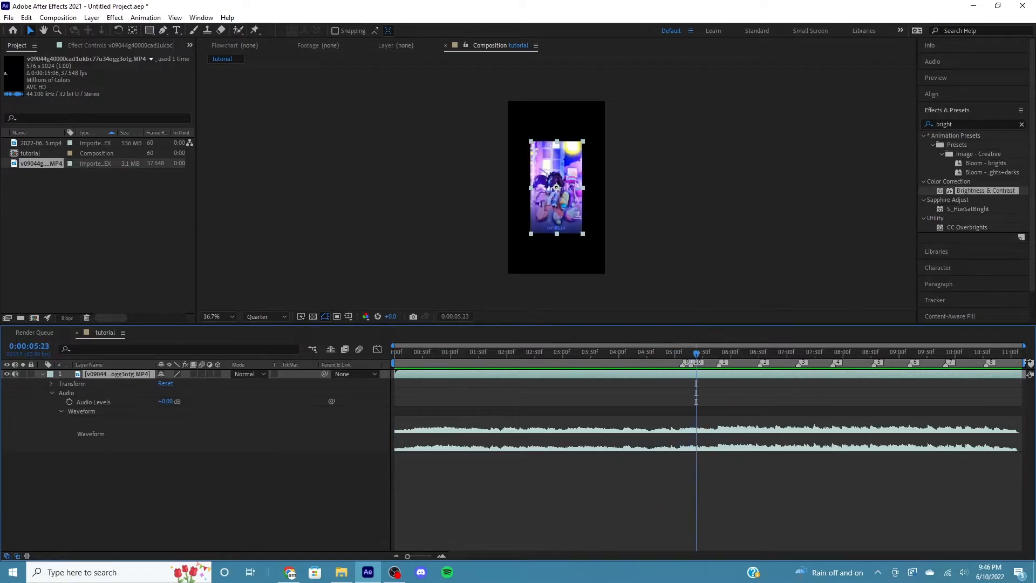
pyautogui.click(1030, 366)
pyautogui.press('pagedown')
pyautogui.press('pagedown')
pyautogui.press('pagedown')
pyautogui.press('pagedown')
pyautogui.press('pagedown')
pyautogui.press('pagedown')
pyautogui.press('pagedown')
pyautogui.press('pagedown')
pyautogui.press('pagedown')
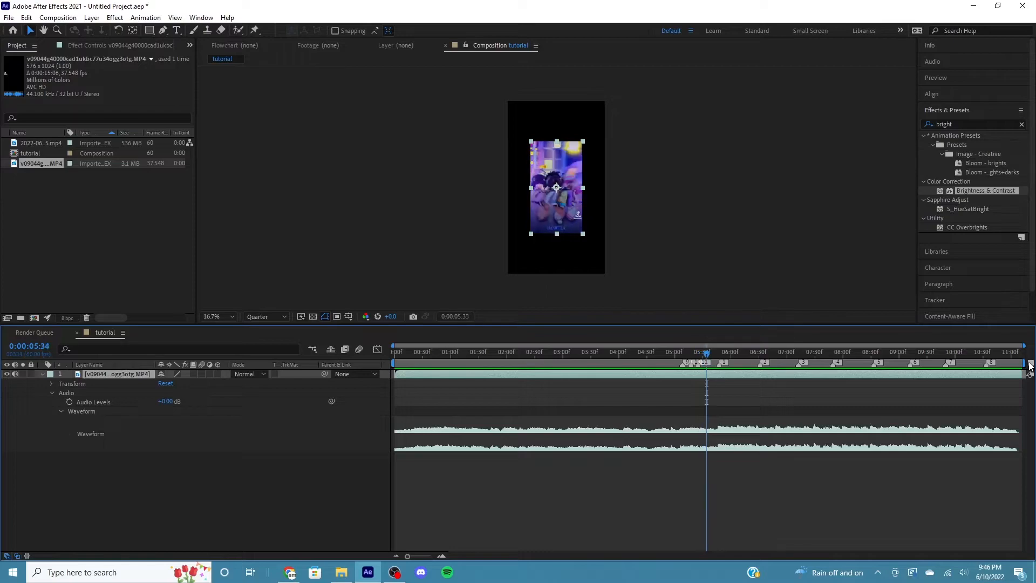
# Play the audio from the start and add a composition marker on the first beat, at about 0:00:00:25
pyautogui.press('space')
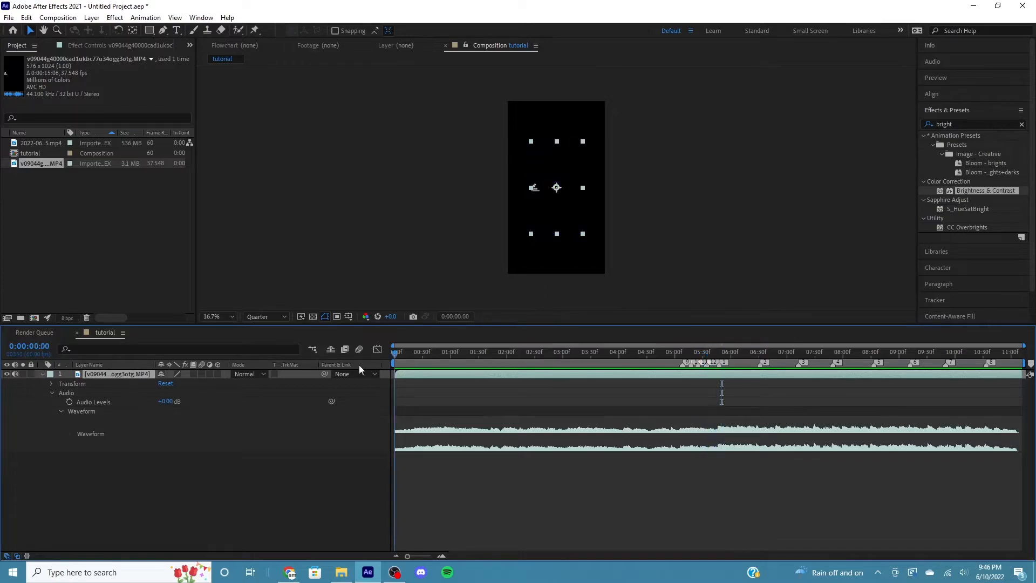
pyautogui.press('space')
pyautogui.press('pagedown')
pyautogui.press('pagedown')
pyautogui.press('pagedown')
pyautogui.press('pagedown')
pyautogui.click(1029, 365)
pyautogui.press('space')
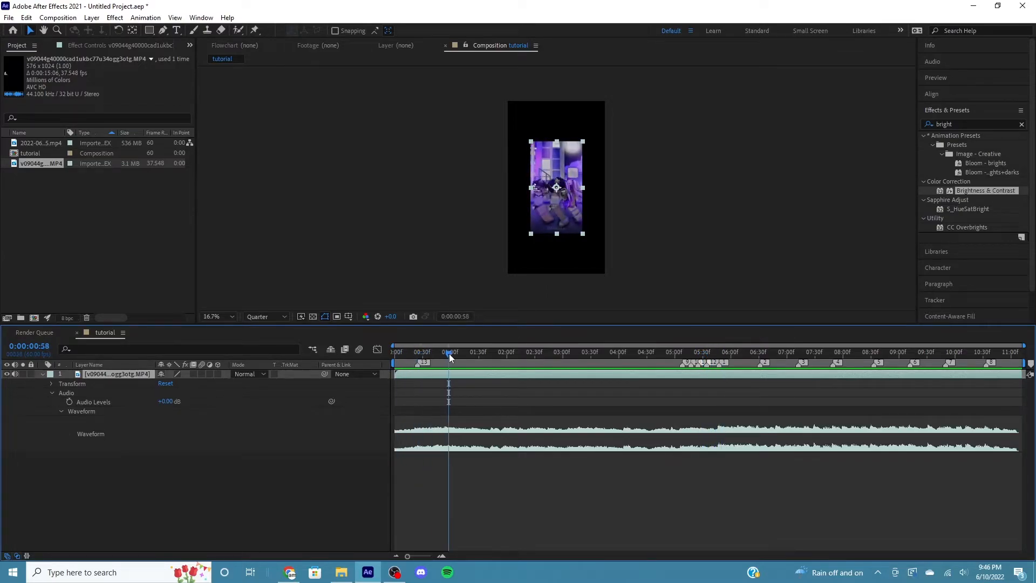
# Add composition markers 14 to 19 on the beats between about 0:00:01:04 and 0:00:04:27
pyautogui.press('space')
pyautogui.moveTo(453, 355)
pyautogui.mouseDown()
pyautogui.moveTo(570, 363)
pyautogui.moveTo(683, 350)
pyautogui.moveTo(361, 395)
pyautogui.moveTo(2, 382)
pyautogui.mouseUp()
pyautogui.click(1030, 365)
pyautogui.press('KP_Multiply')
pyautogui.press('KP_Multiply')
pyautogui.press('KP_Multiply')
pyautogui.press('KP_Multiply')
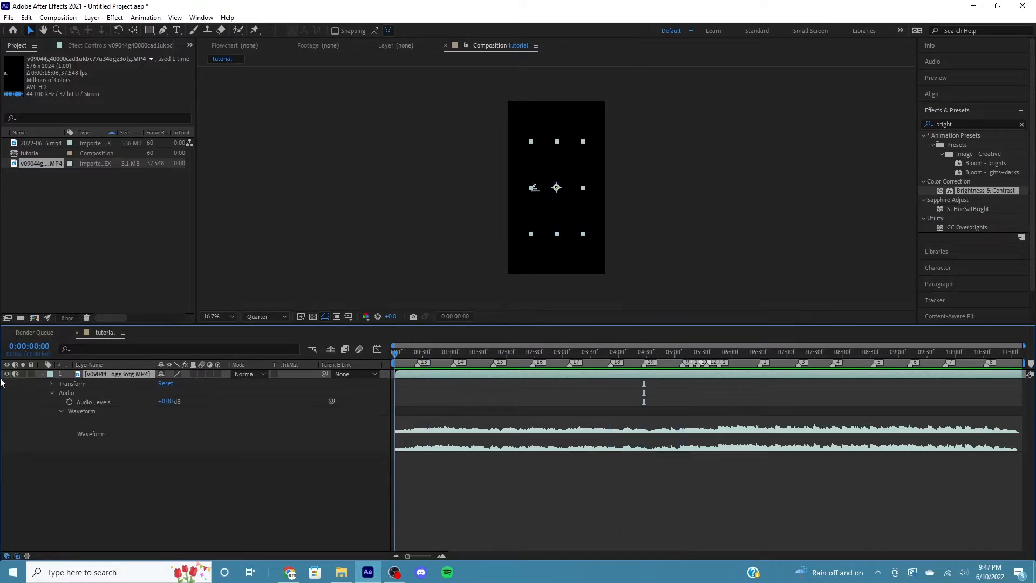
# Hide the reference clip's video, collapse its layer properties and briefly preview the audio
pyautogui.click(7, 374)
pyautogui.click(43, 374)
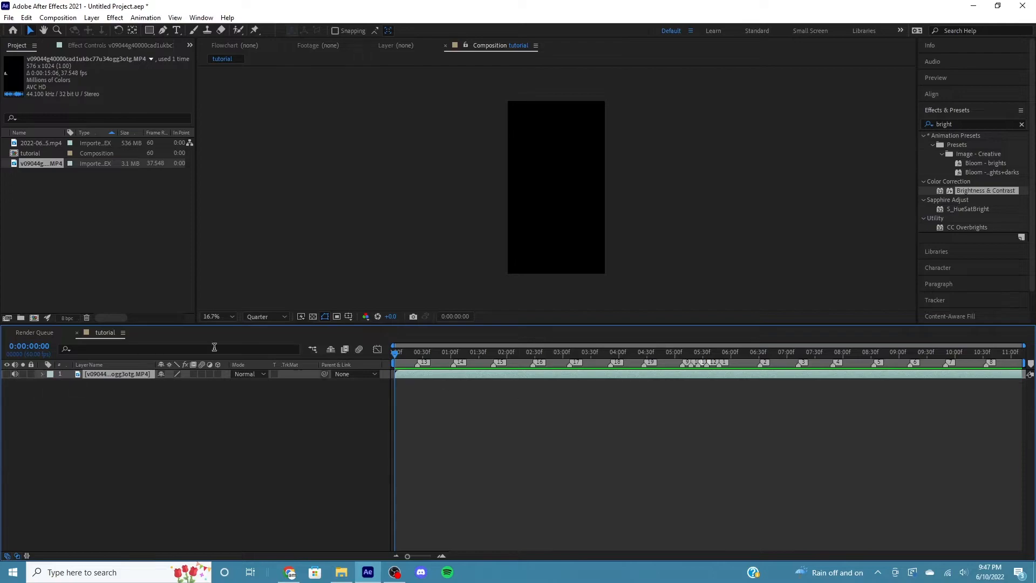
pyautogui.press('space')
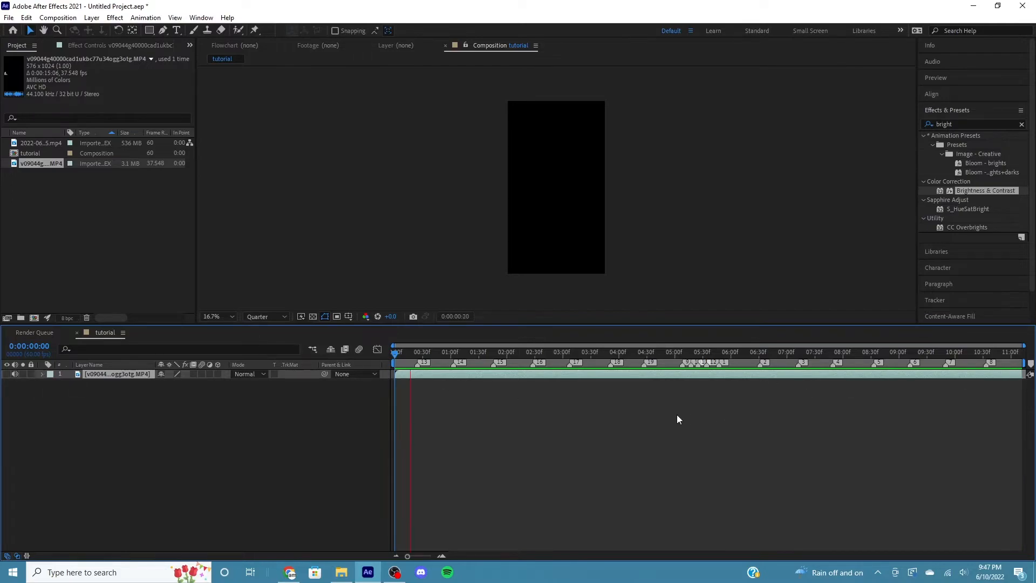
pyautogui.press('space')
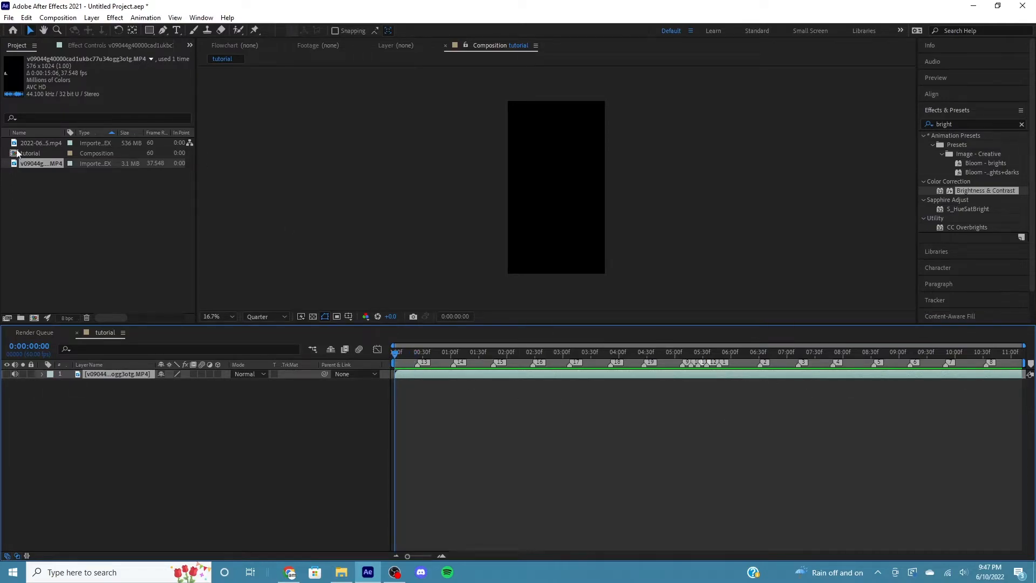
pyautogui.click(32, 144)
pyautogui.doubleClick(33, 144)
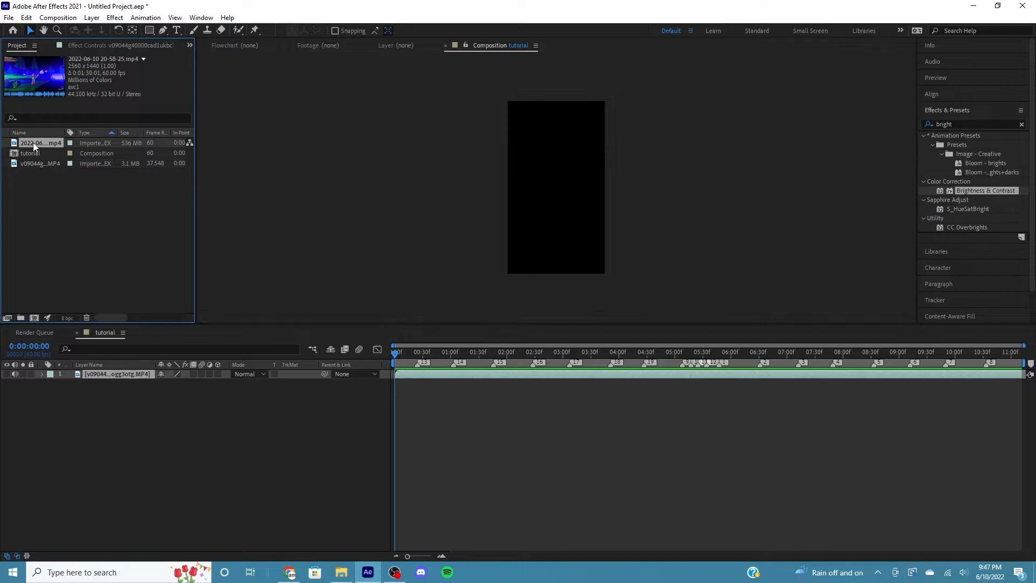
pyautogui.rightClick(34, 144)
pyautogui.click(8, 251)
pyautogui.click(27, 144)
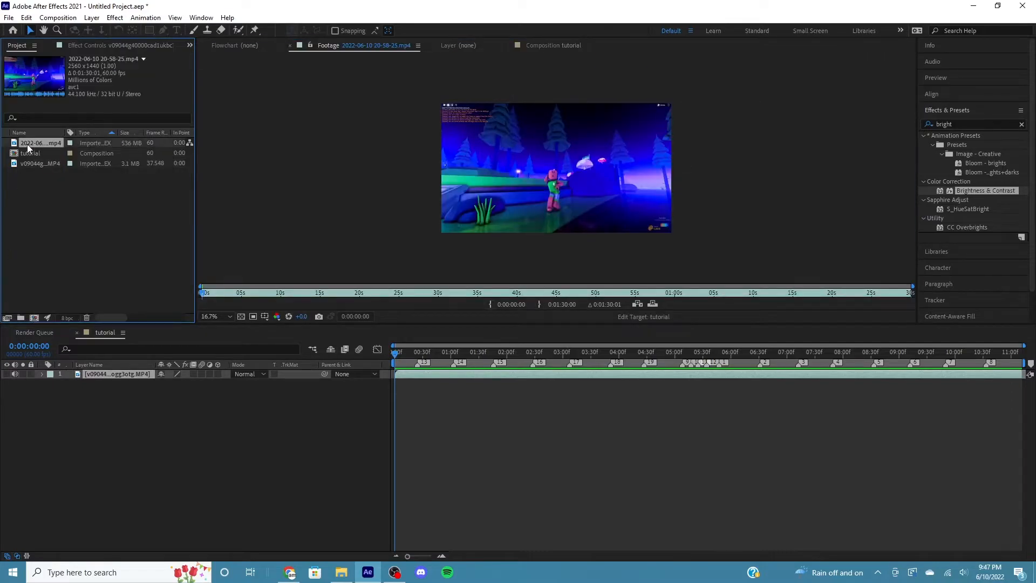
pyautogui.click(204, 292)
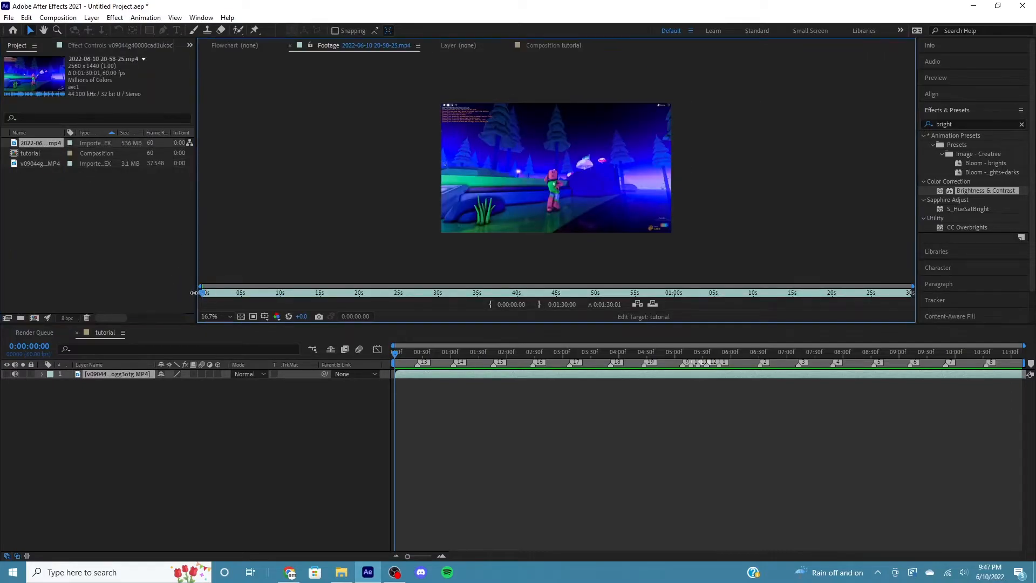
# Trim the recording in the Footage viewer from 0:00:08:42 to 0:00:47:20 and add it to the tutorial composition
pyautogui.moveTo(197, 294); pyautogui.dragTo(270, 297)
pyautogui.click(538, 304)
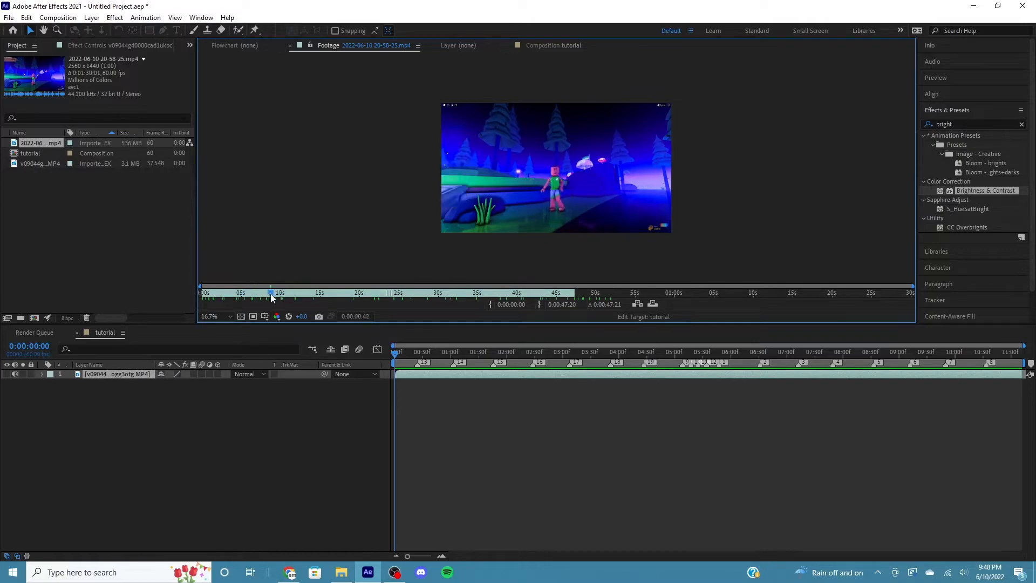
pyautogui.click(488, 305)
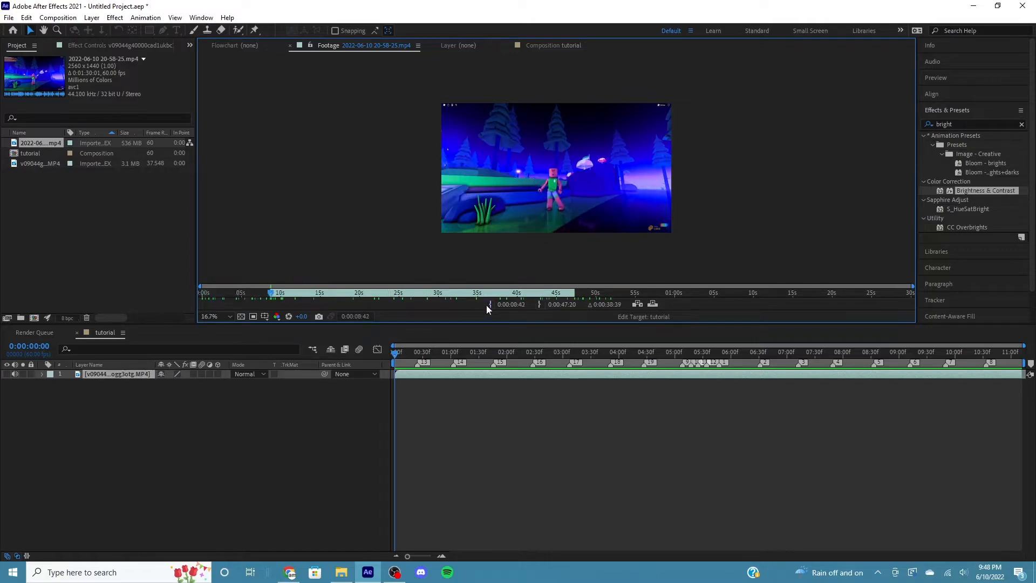
pyautogui.click(651, 304)
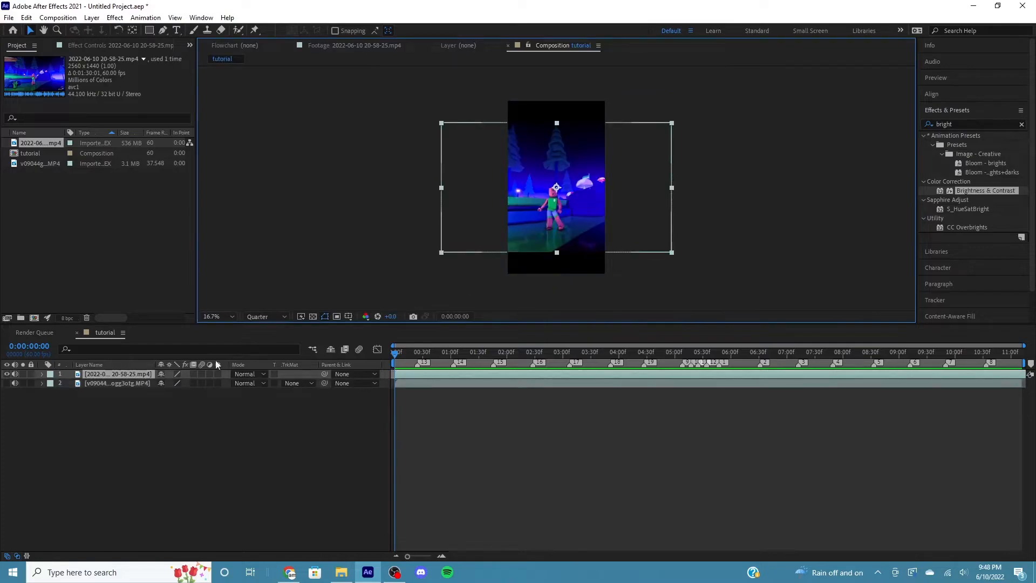
# Slide the recording layer earlier on the timeline and cut off everything after marker 1 at 0:00:05:47
pyautogui.click(675, 355)
pyautogui.moveTo(675, 358); pyautogui.dragTo(673, 358)
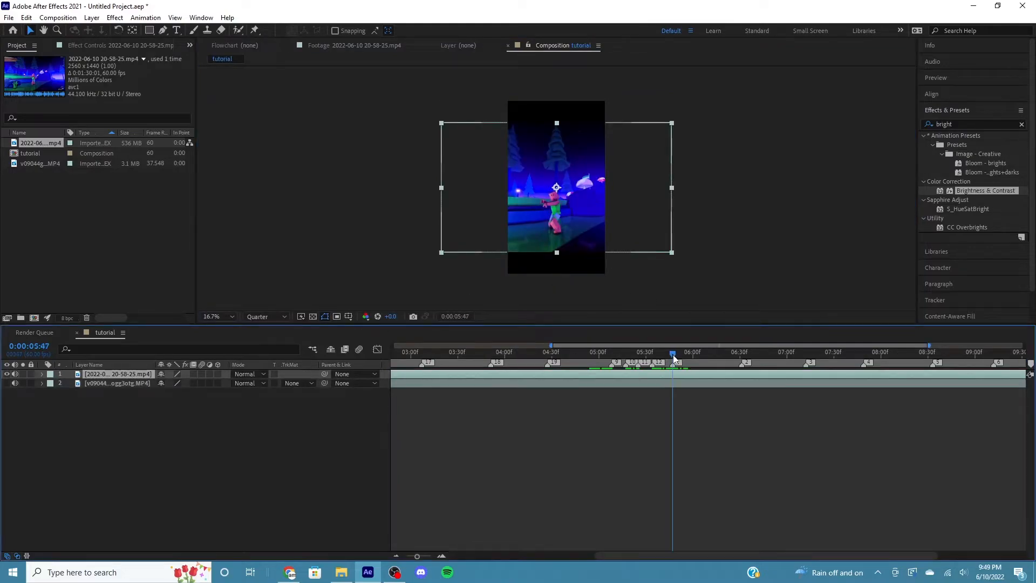
pyautogui.click(7, 383)
pyautogui.rightClick(446, 371)
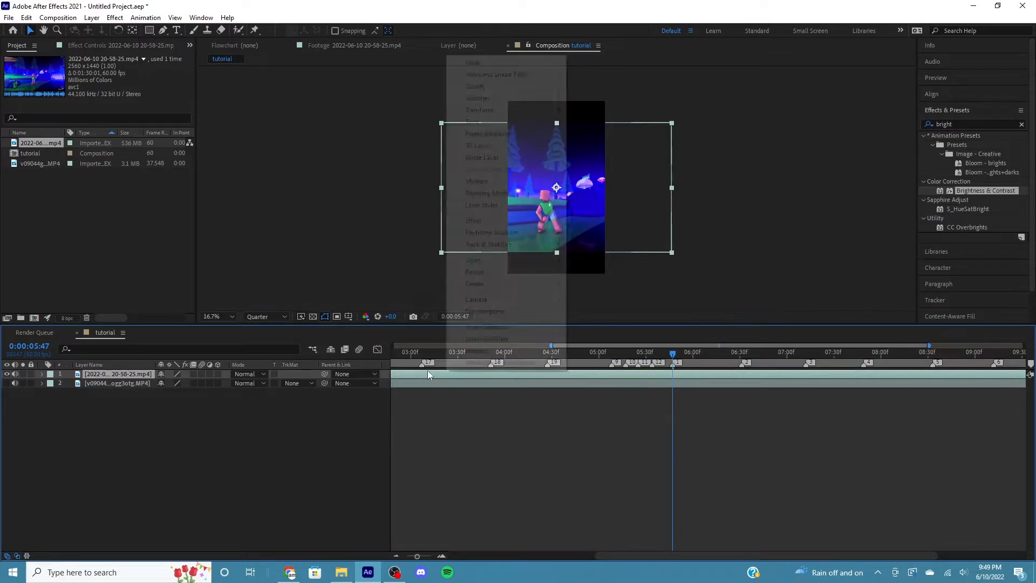
pyautogui.click(444, 409)
pyautogui.click(693, 375)
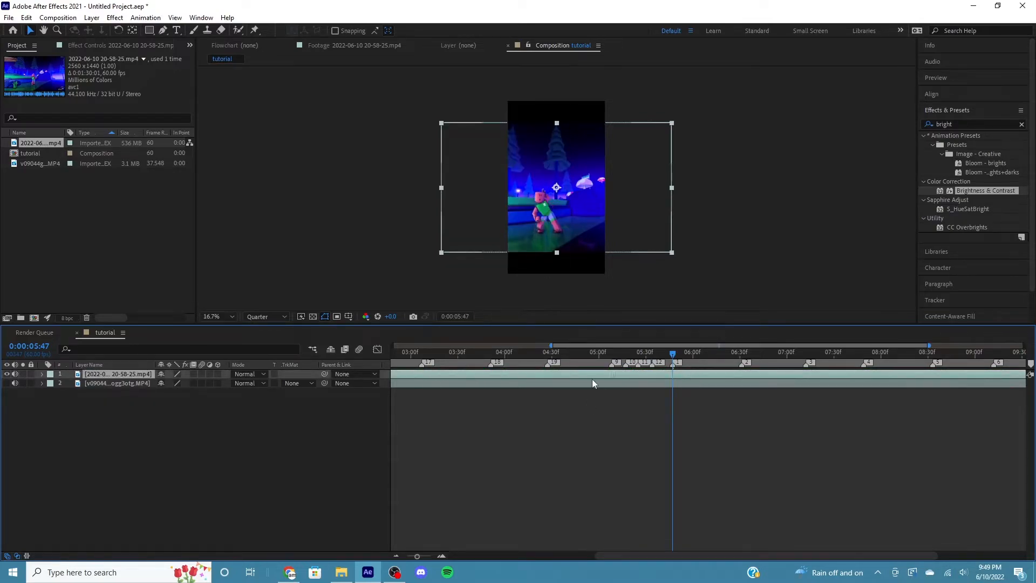
pyautogui.moveTo(502, 378); pyautogui.dragTo(340, 377)
pyautogui.moveTo(684, 554); pyautogui.dragTo(804, 545)
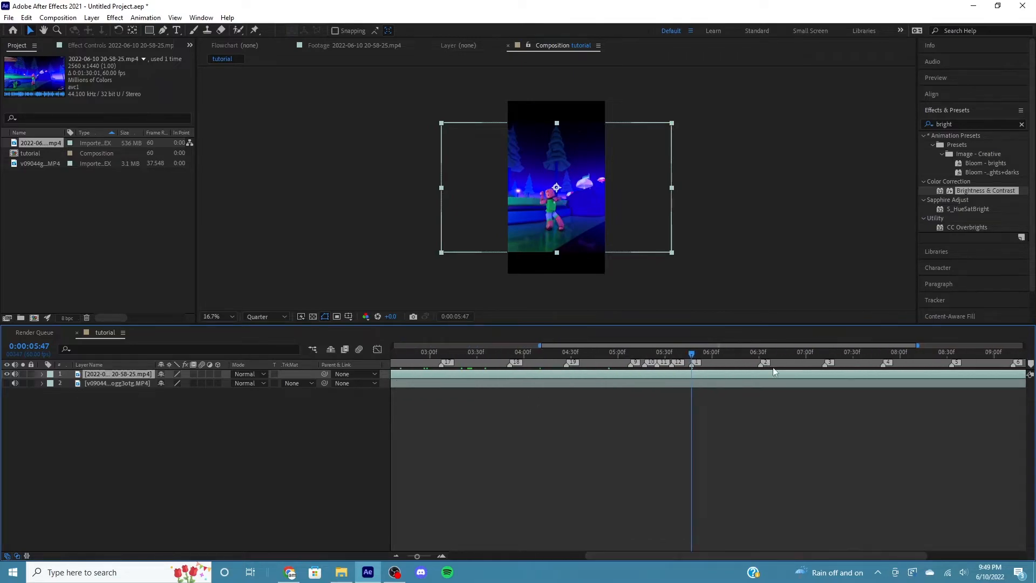
pyautogui.moveTo(686, 376); pyautogui.dragTo(438, 373)
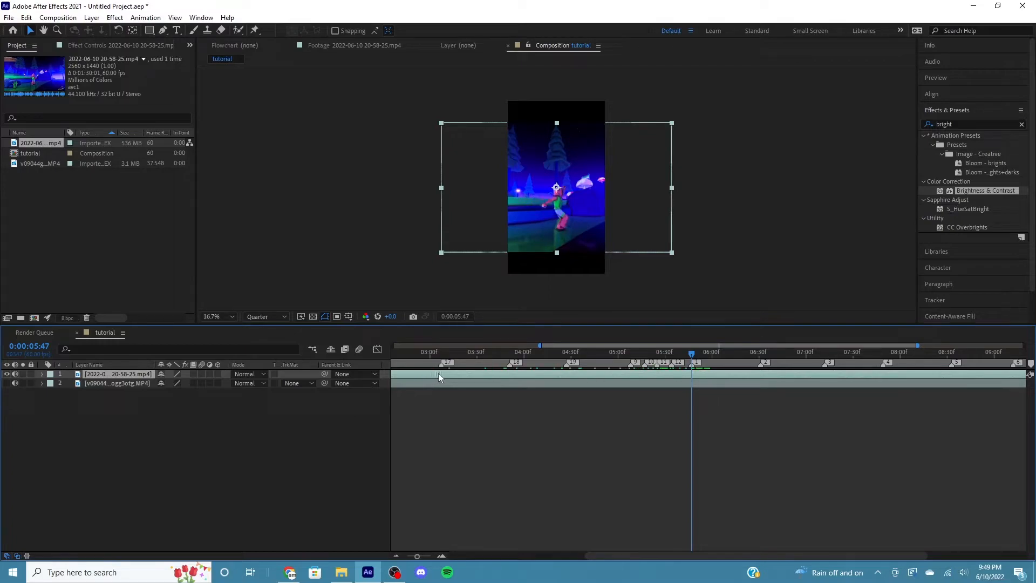
pyautogui.hotkey('ctrl', 'shift', 'd')
pyautogui.press('Delete')
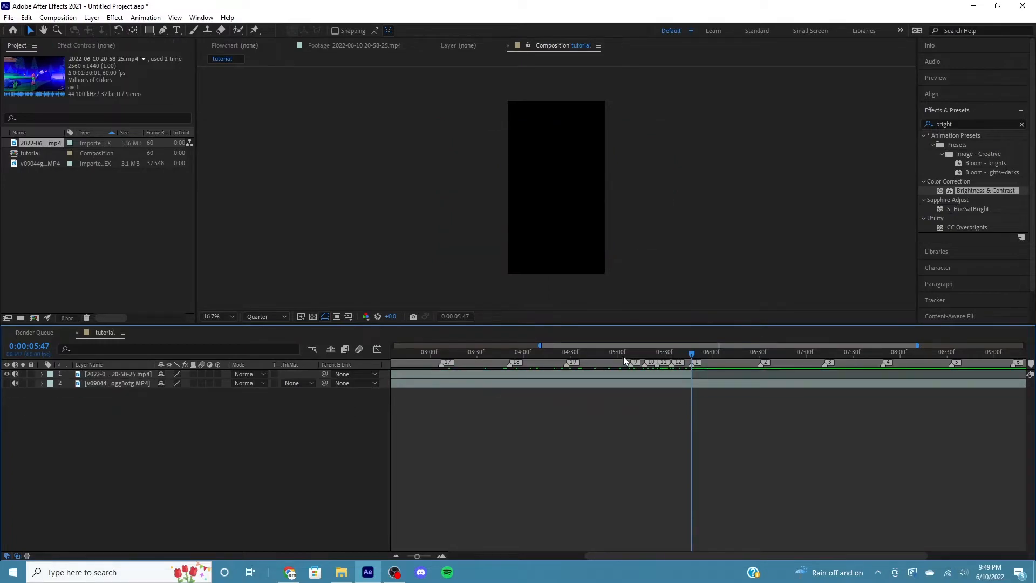
# Split the recording at the beat markers at 0:00:05:08, 0:00:05:17 and 0:00:05:25
pyautogui.click(635, 350)
pyautogui.moveTo(635, 353); pyautogui.dragTo(630, 352)
pyautogui.click(632, 375)
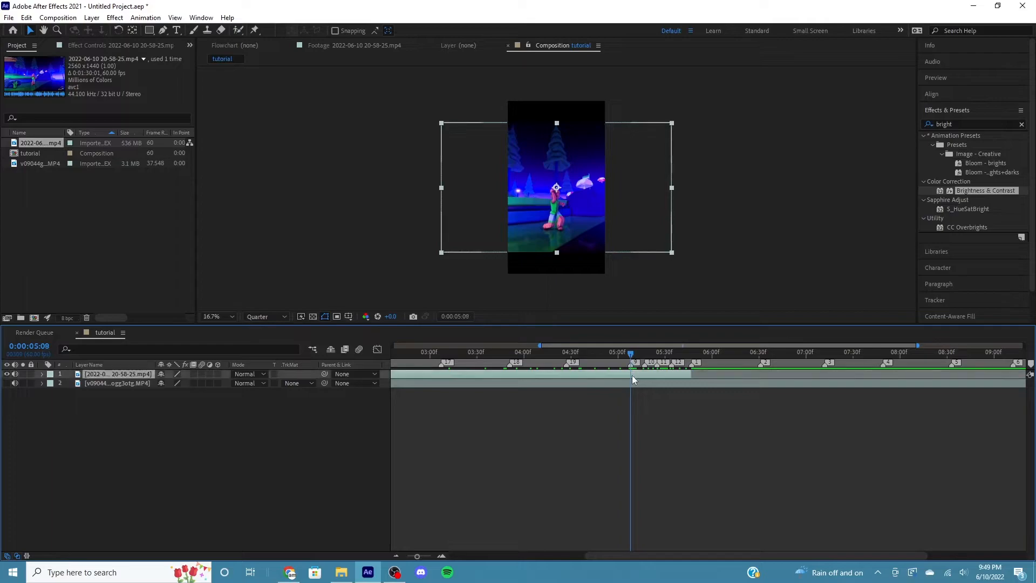
pyautogui.hotkey('ctrl', 'shift', 'd')
pyautogui.click(643, 353)
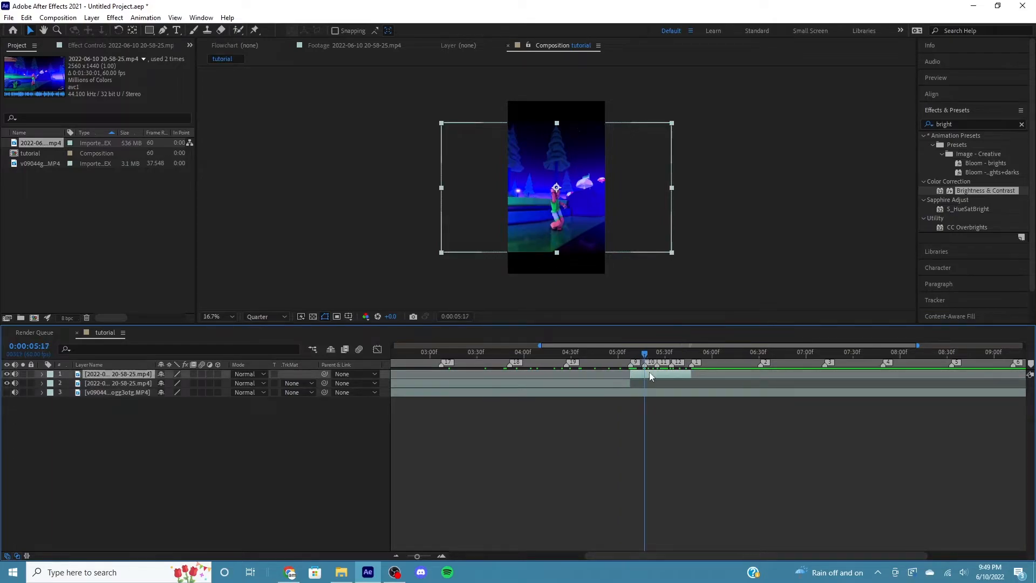
pyautogui.hotkey('ctrl', 'shift', 'd')
pyautogui.click(657, 352)
pyautogui.hotkey('ctrl', 'shift', 'd')
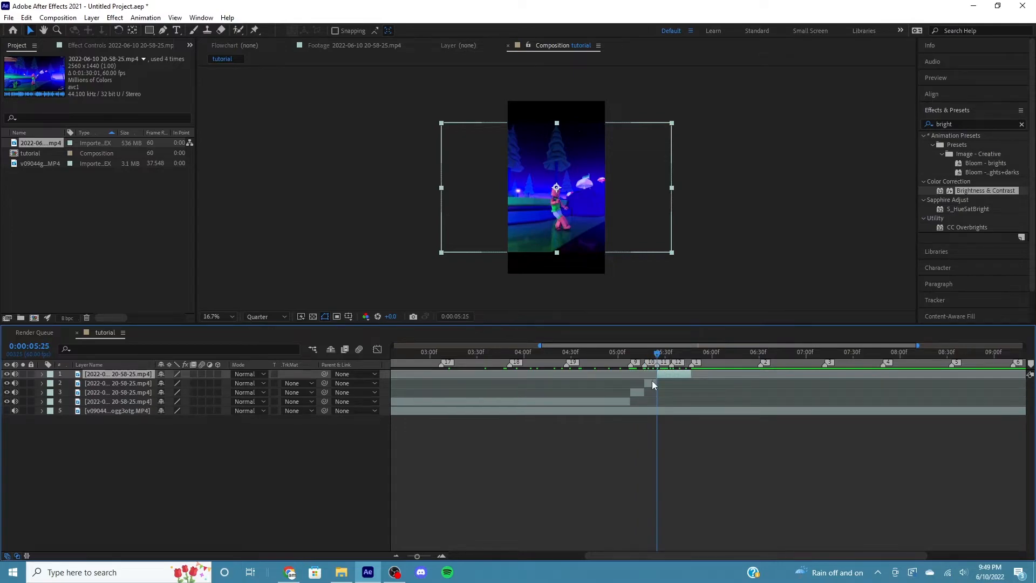
# Delete the recording segment between 0:00:05:08 and 0:00:05:17
pyautogui.click(652, 381)
pyautogui.click(639, 393)
pyautogui.press('Delete')
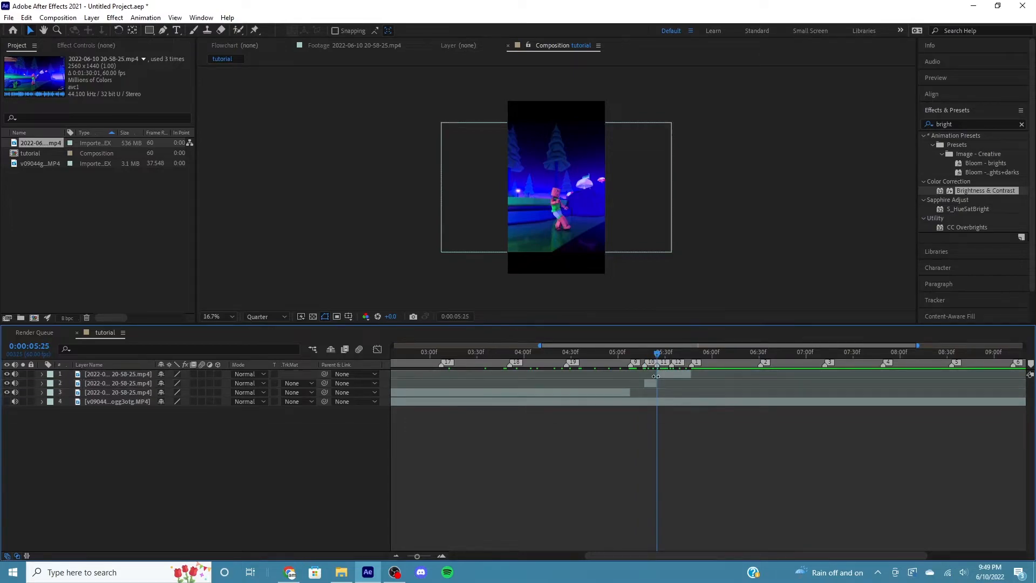
# Split the last recording segment at 0:00:05:34 and delete the piece between 0:00:05:25 and that cut
pyautogui.click(673, 357)
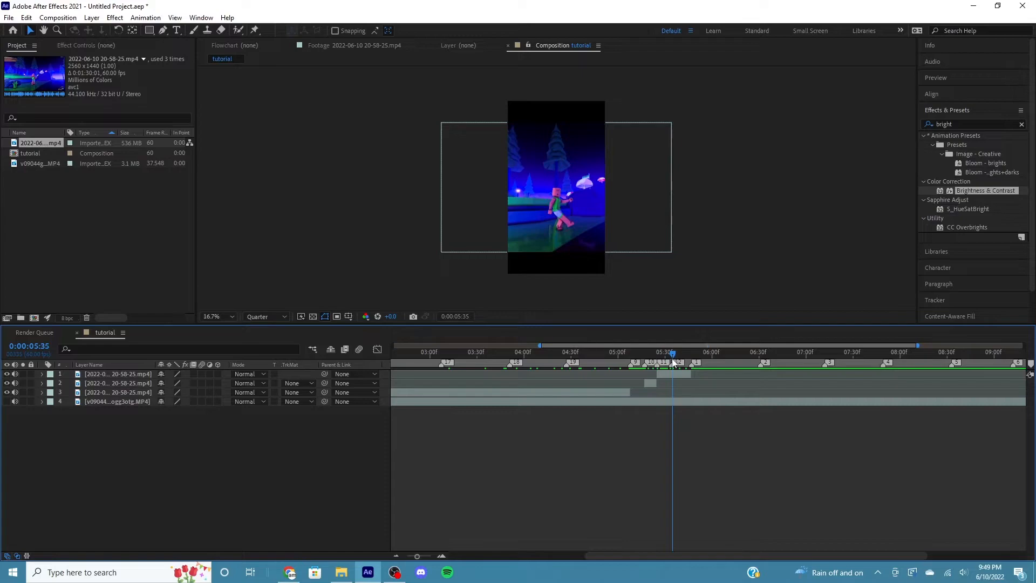
pyautogui.press('pageup')
pyautogui.click(677, 375)
pyautogui.hotkey('ctrl', 'shift', 'd')
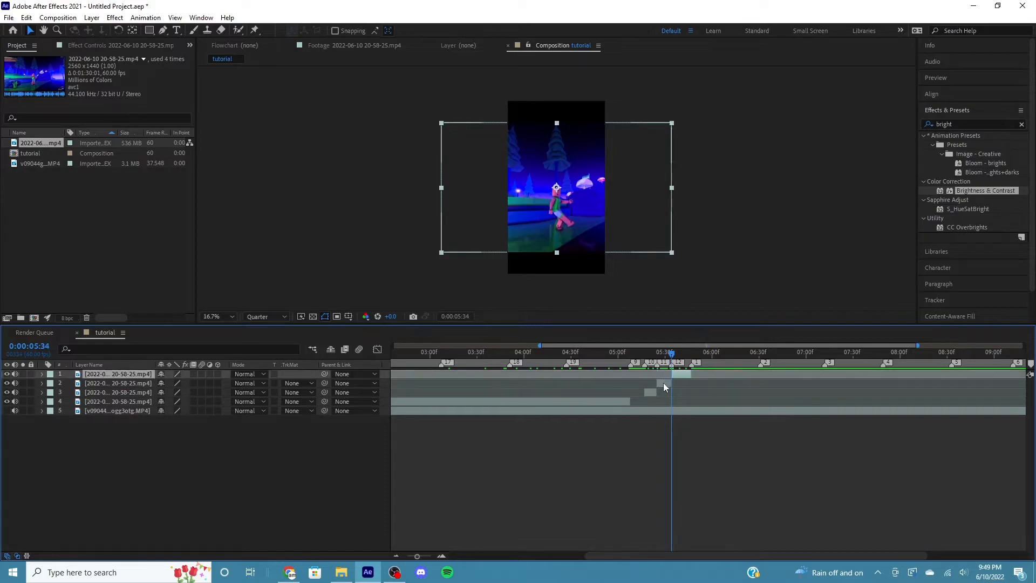
pyautogui.click(664, 386)
pyautogui.press('Delete')
# Scale the long first recording clip to 187% and set its position to 584, 676
pyautogui.click(606, 355)
pyautogui.click(606, 392)
pyautogui.press('s')
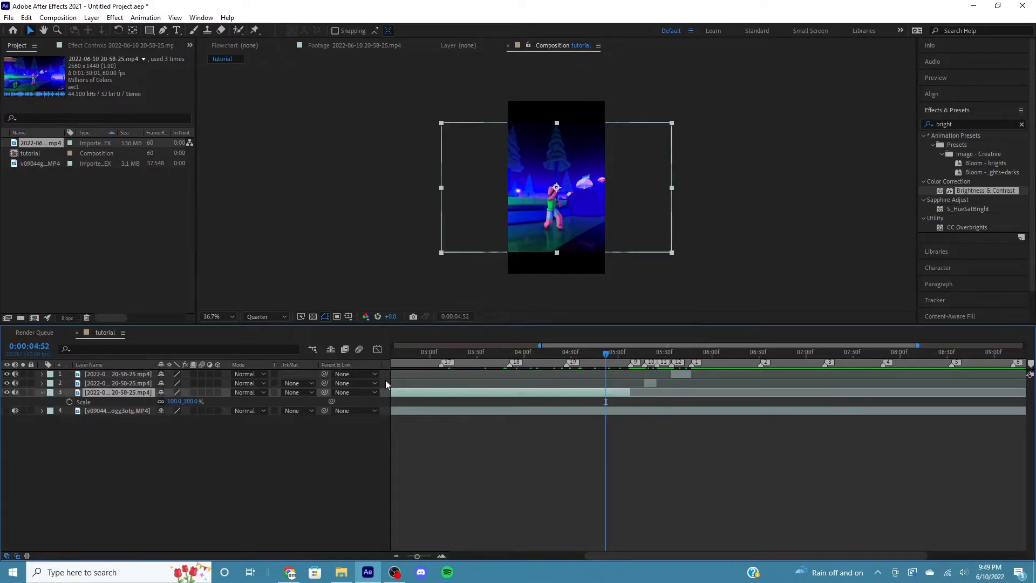
pyautogui.moveTo(176, 403)
pyautogui.mouseDown()
pyautogui.moveTo(231, 403)
pyautogui.moveTo(115, 408)
pyautogui.moveTo(216, 408)
pyautogui.moveTo(165, 401)
pyautogui.mouseUp()
pyautogui.press('p')
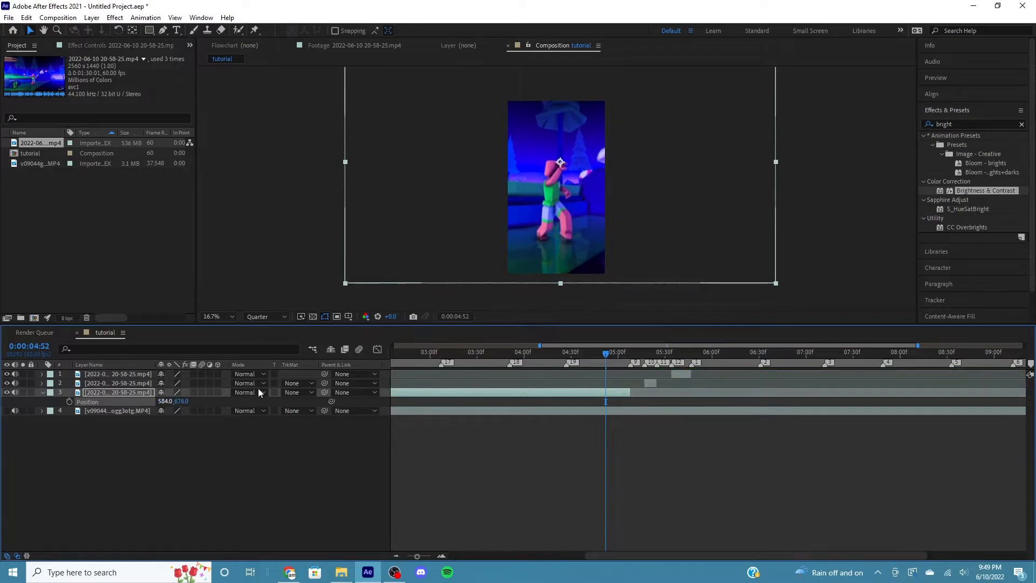
# Show both the Position and Scale properties of all three recording clips
pyautogui.moveTo(606, 355); pyautogui.dragTo(653, 363)
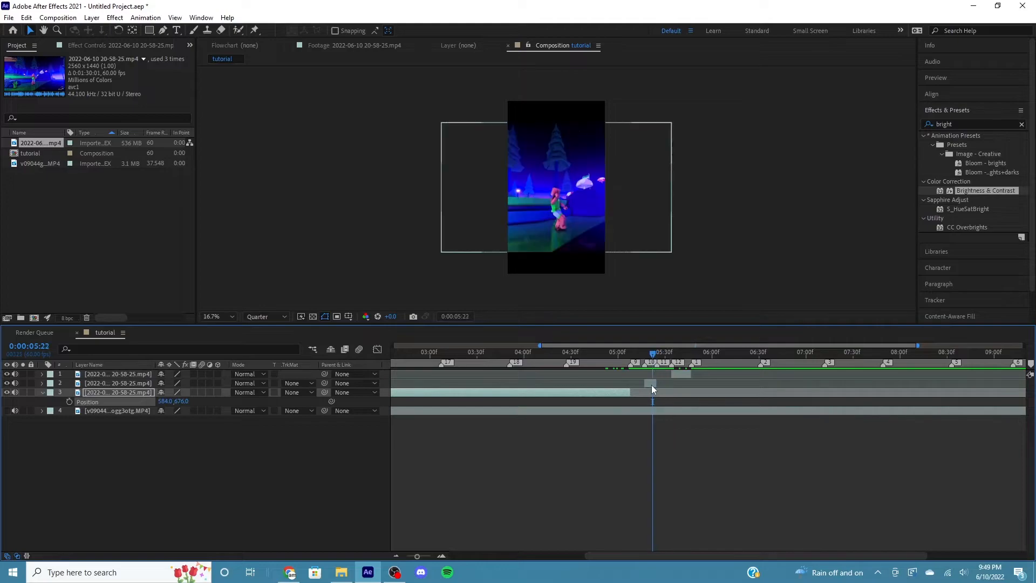
pyautogui.click(651, 385)
pyautogui.press('s')
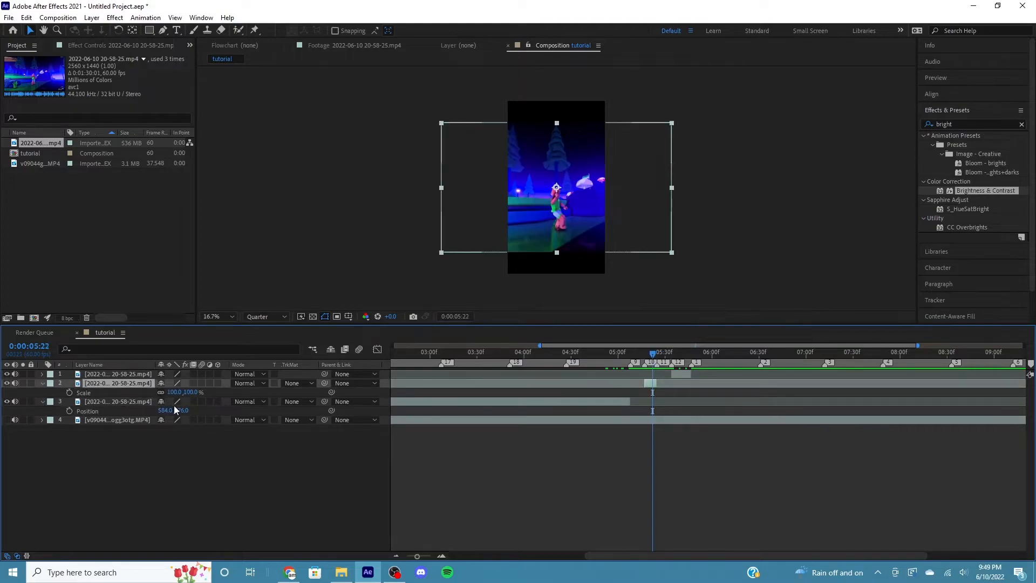
pyautogui.press('s')
pyautogui.press('p')
pyautogui.hotkey('shift', 's')
pyautogui.click(125, 411)
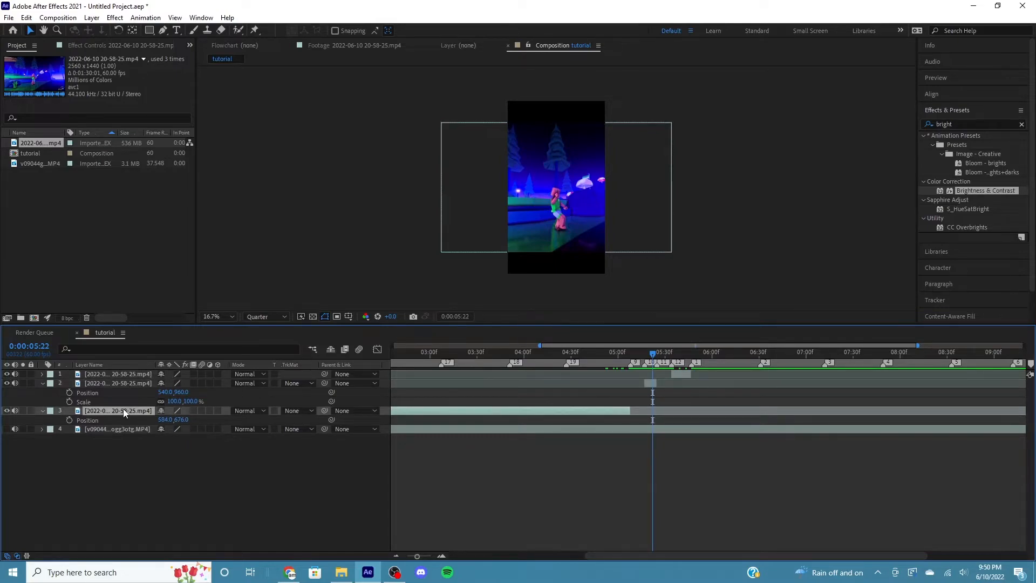
pyautogui.hotkey('shift', 's')
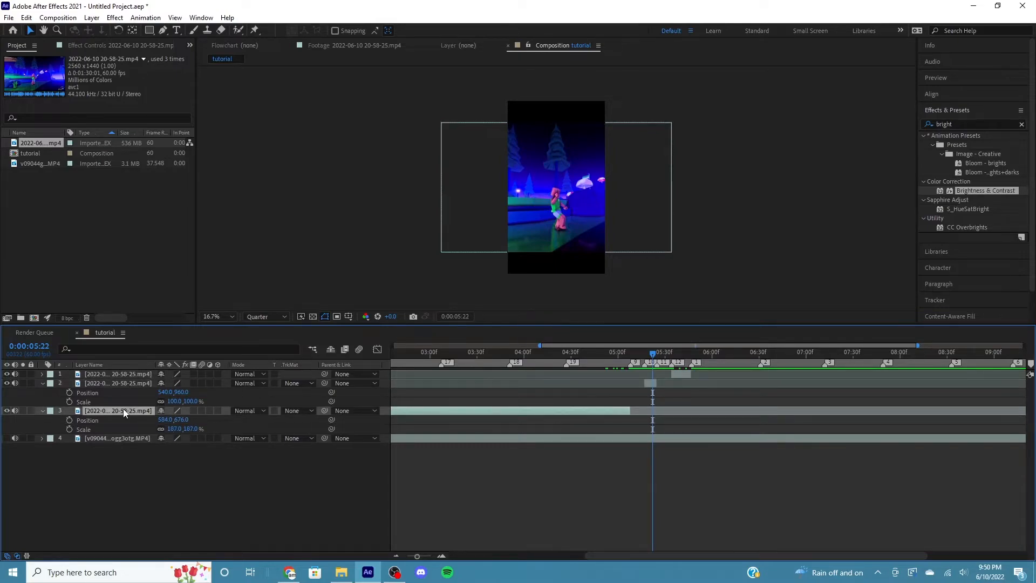
pyautogui.click(678, 371)
pyautogui.press('p')
pyautogui.hotkey('shift', 's')
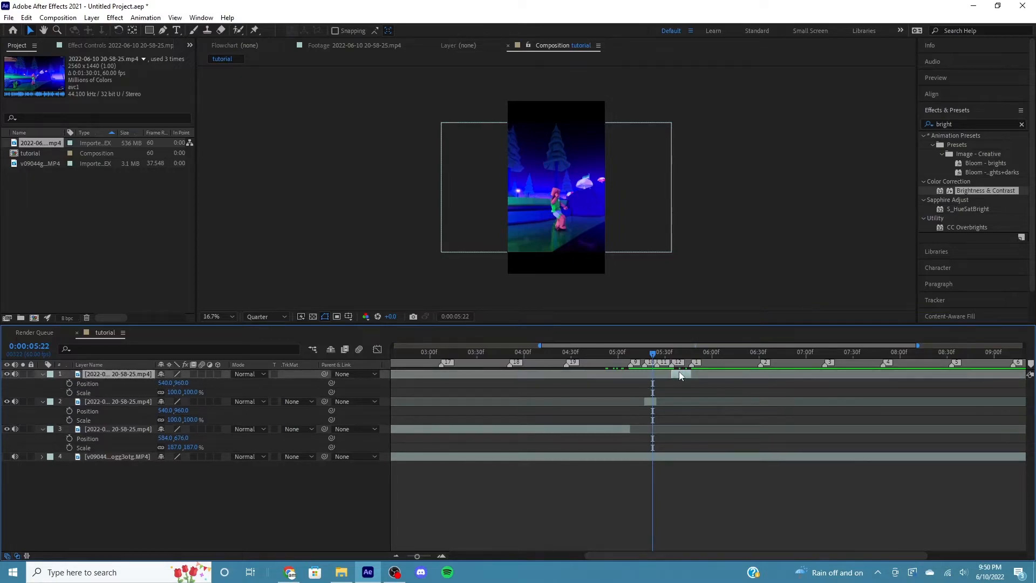
# Set the short middle clip's scale to 187% and its X position to 584, and collapse the clips' properties
pyautogui.click(174, 420)
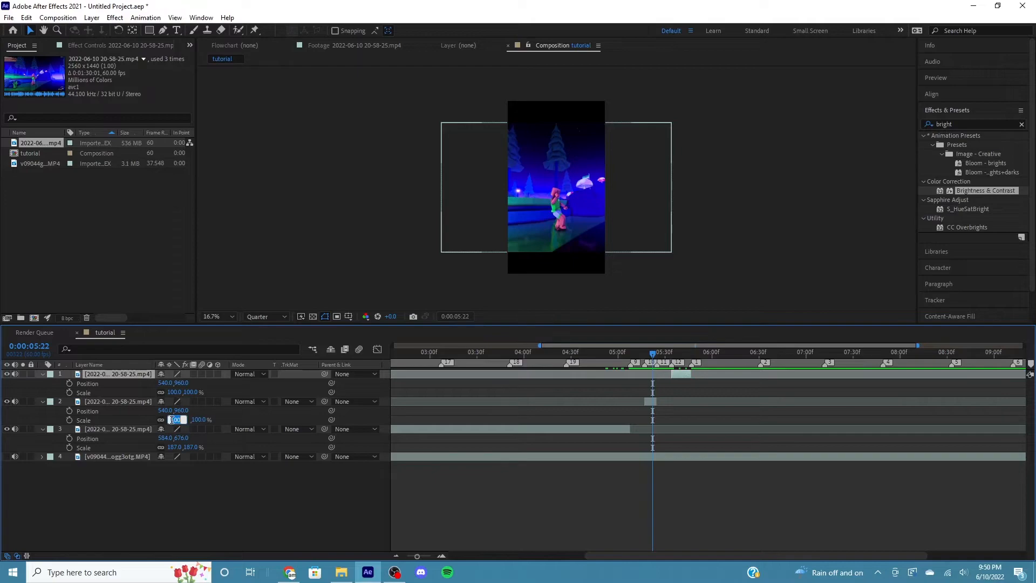
pyautogui.write('187')
pyautogui.press('Return')
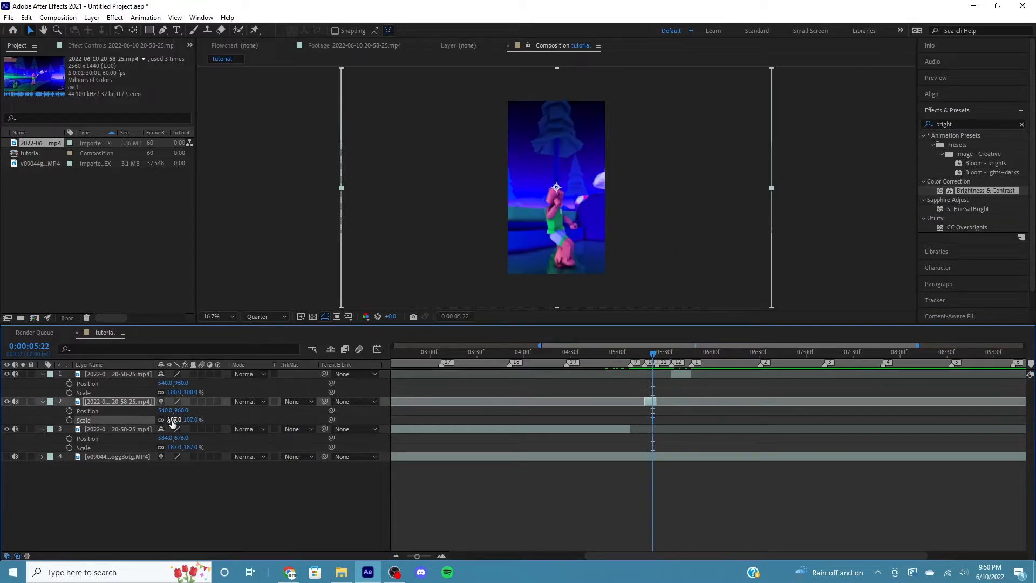
pyautogui.click(166, 411)
pyautogui.click(191, 409)
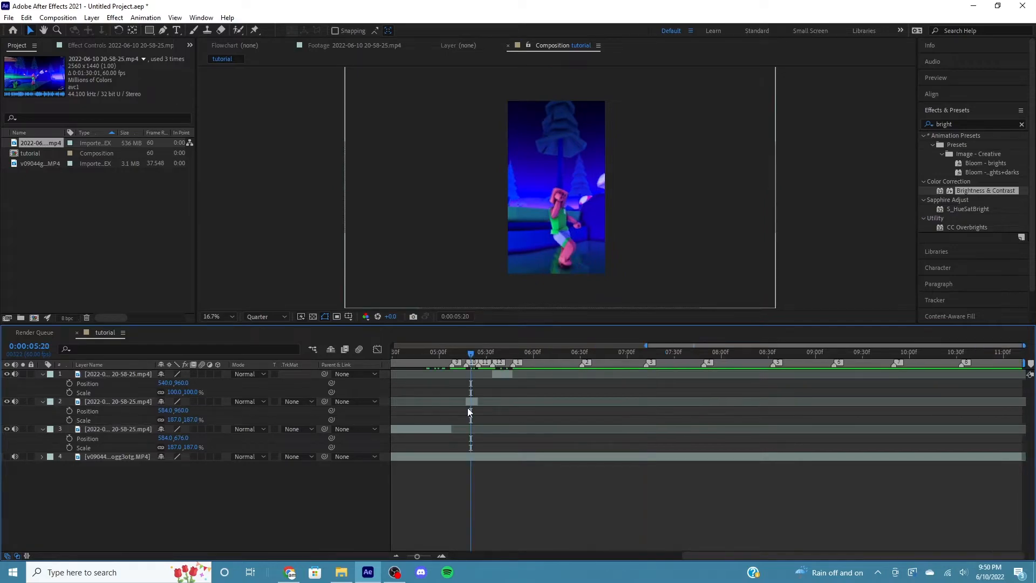
pyautogui.click(469, 403)
pyautogui.click(184, 409)
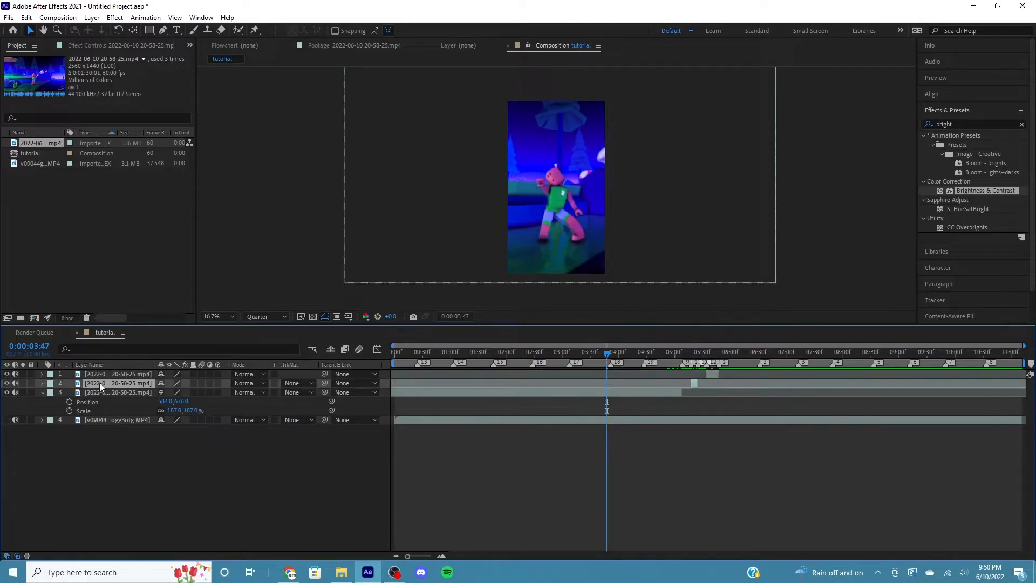
pyautogui.click(102, 390)
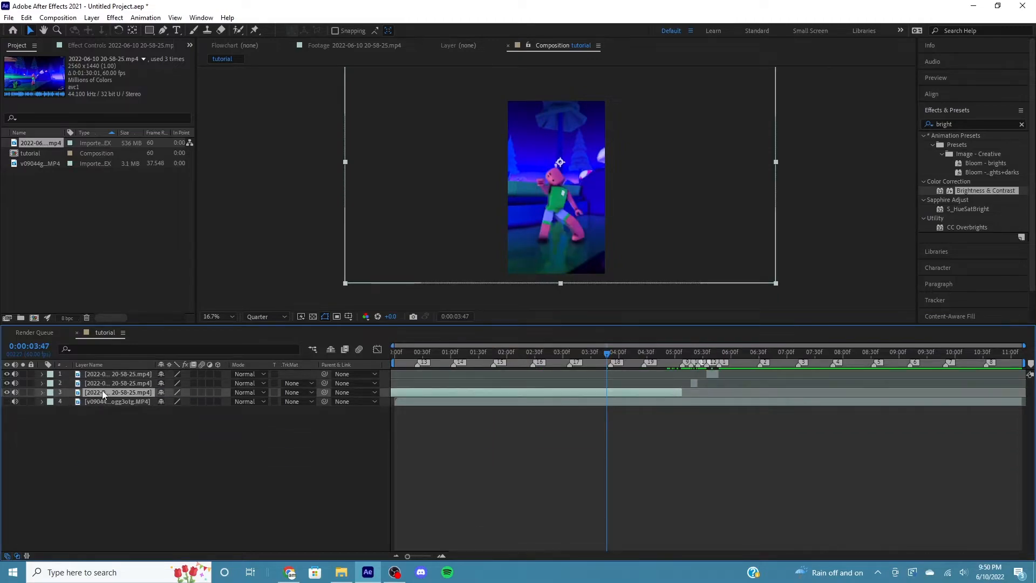
# Trim the source recording to the second character's section, 0:00:54:52 to 0:01:28:38, and add it to the composition
pyautogui.press('Home')
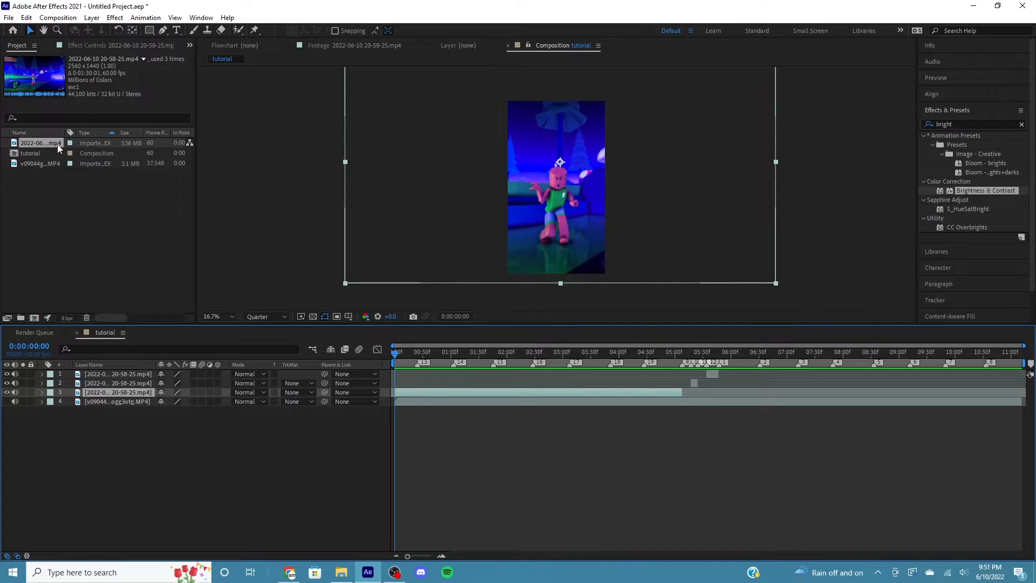
pyautogui.doubleClick(59, 144)
pyautogui.click(585, 294)
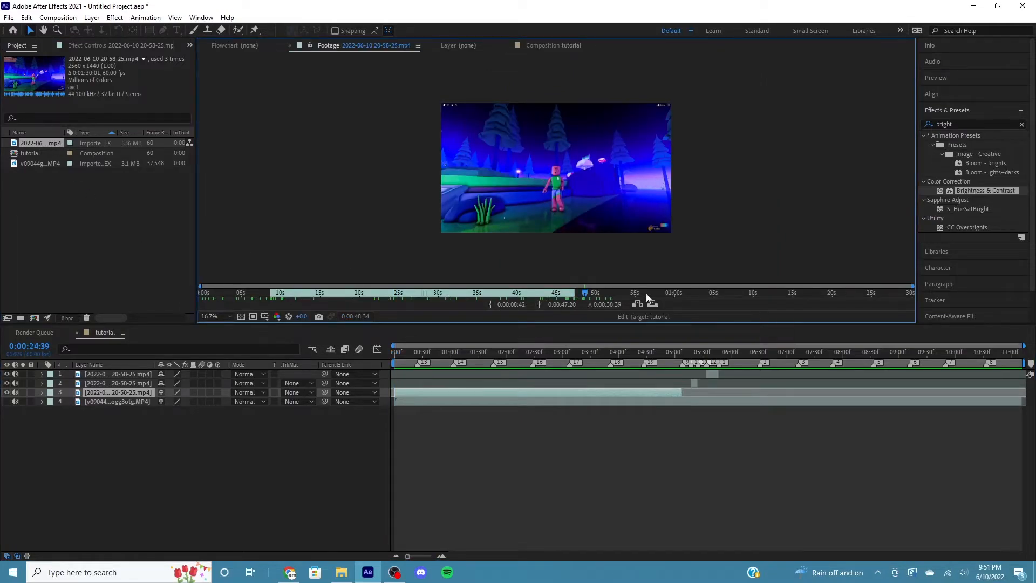
pyautogui.click(840, 294)
pyautogui.click(539, 305)
pyautogui.click(694, 294)
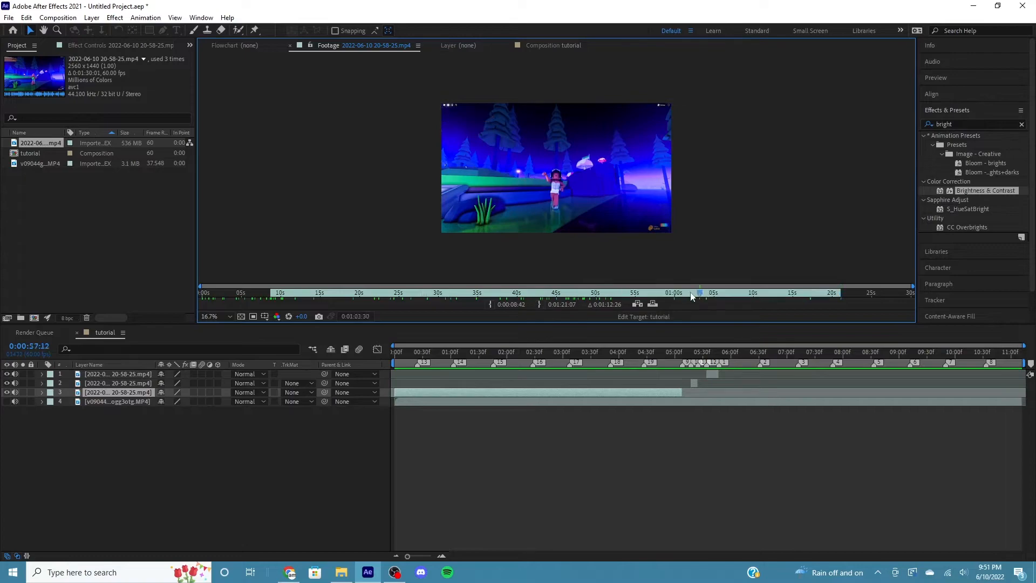
pyautogui.click(634, 294)
pyautogui.click(491, 304)
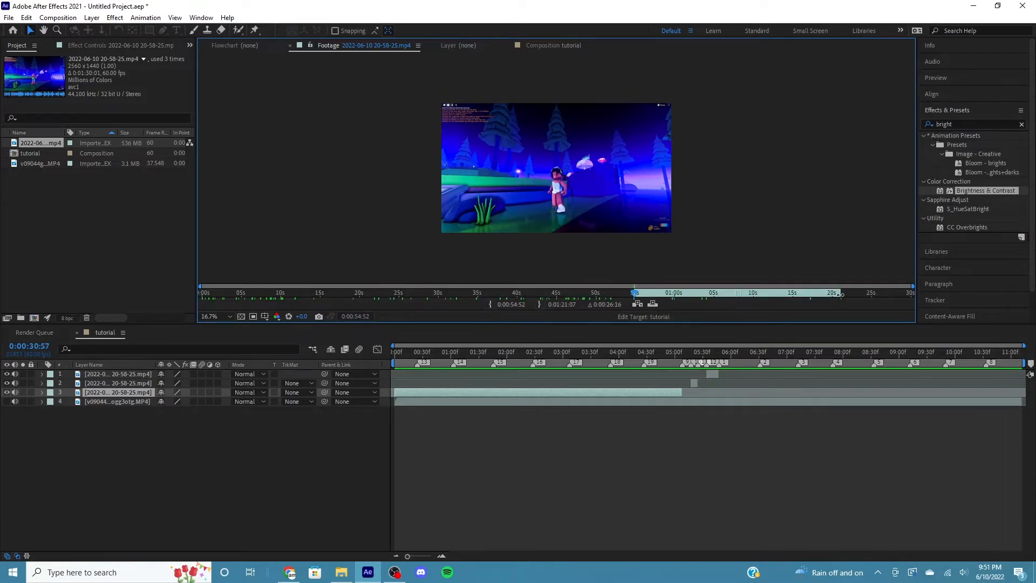
pyautogui.moveTo(841, 294); pyautogui.dragTo(899, 295)
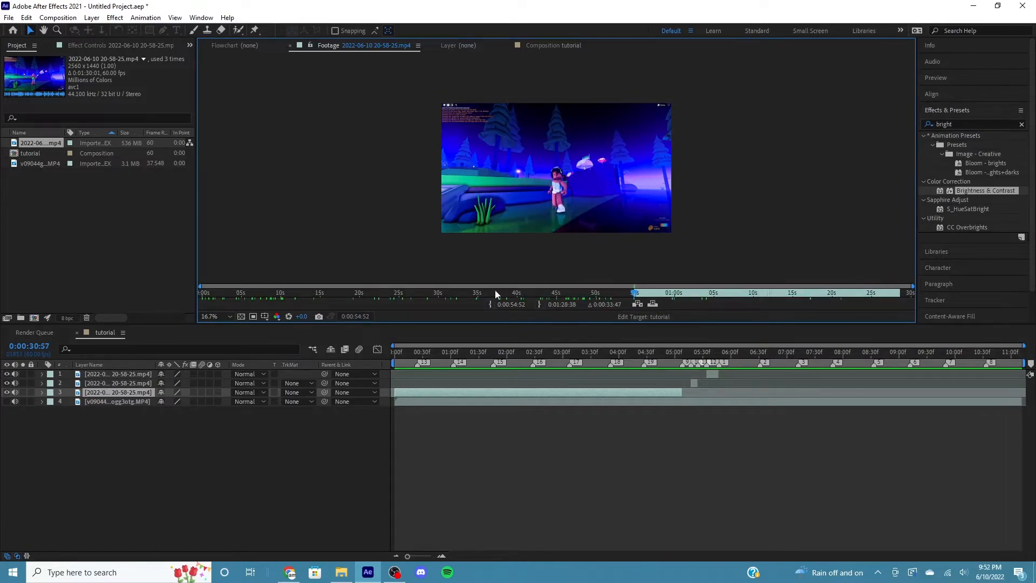
pyautogui.click(653, 304)
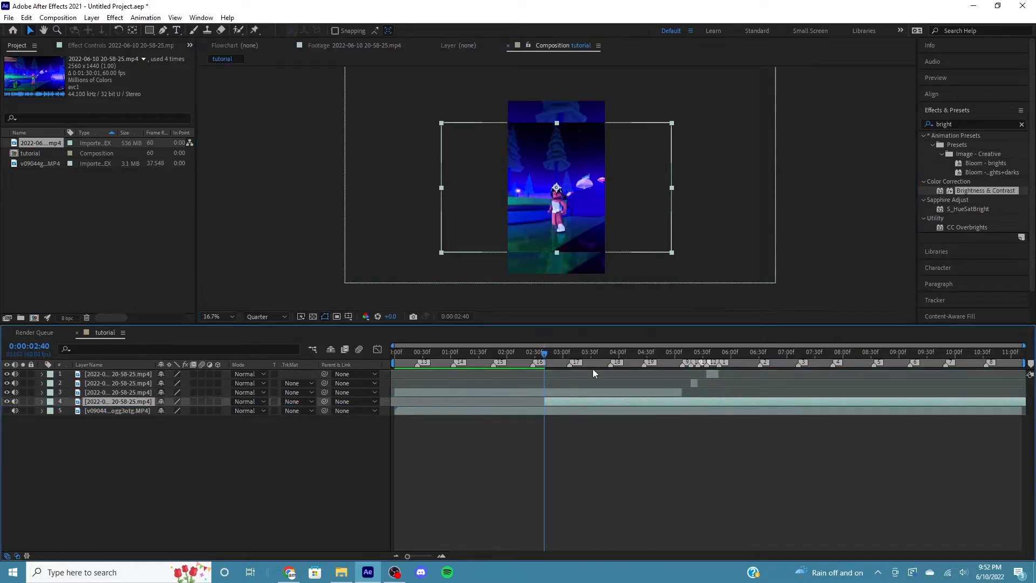
# Hide the long first clip's video and slide the newly added clip back to cover the composition start
pyautogui.press('Home')
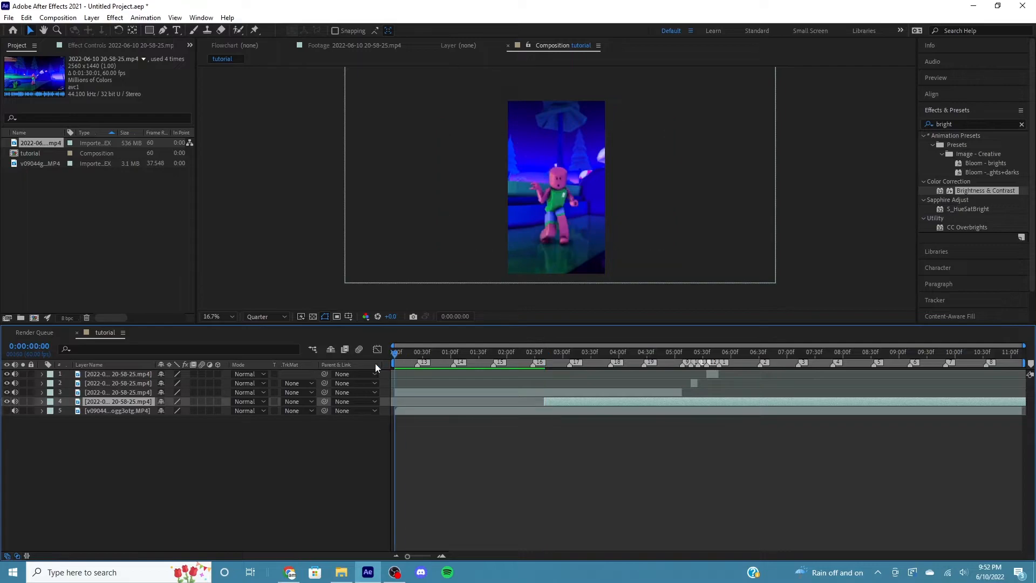
pyautogui.click(6, 392)
pyautogui.moveTo(575, 400); pyautogui.dragTo(410, 405)
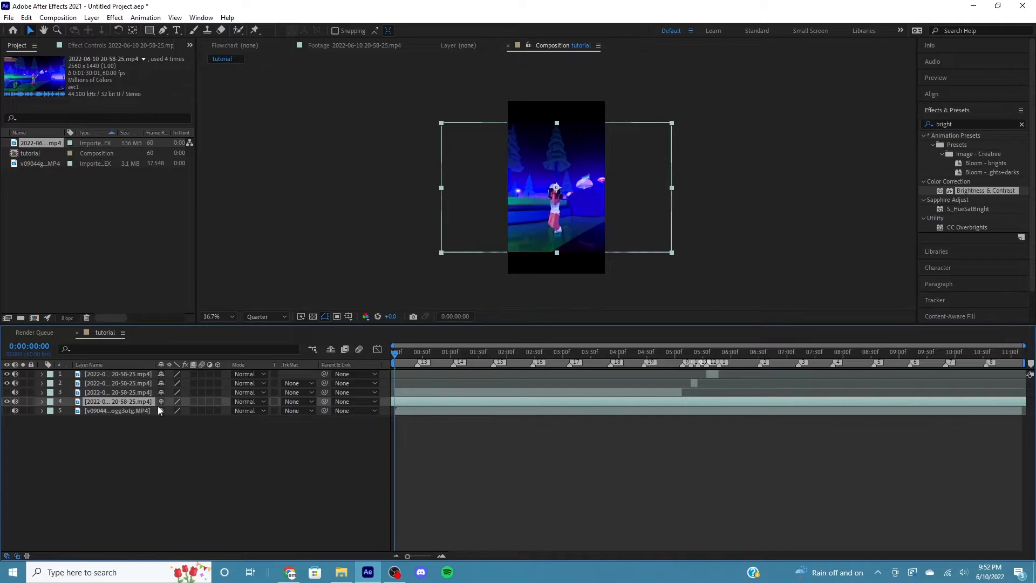
# Slide the second character's long clip in time to match the first character's dance pose at the composition start, toggling the first clip's video to compare
pyautogui.moveTo(484, 401); pyautogui.dragTo(260, 416)
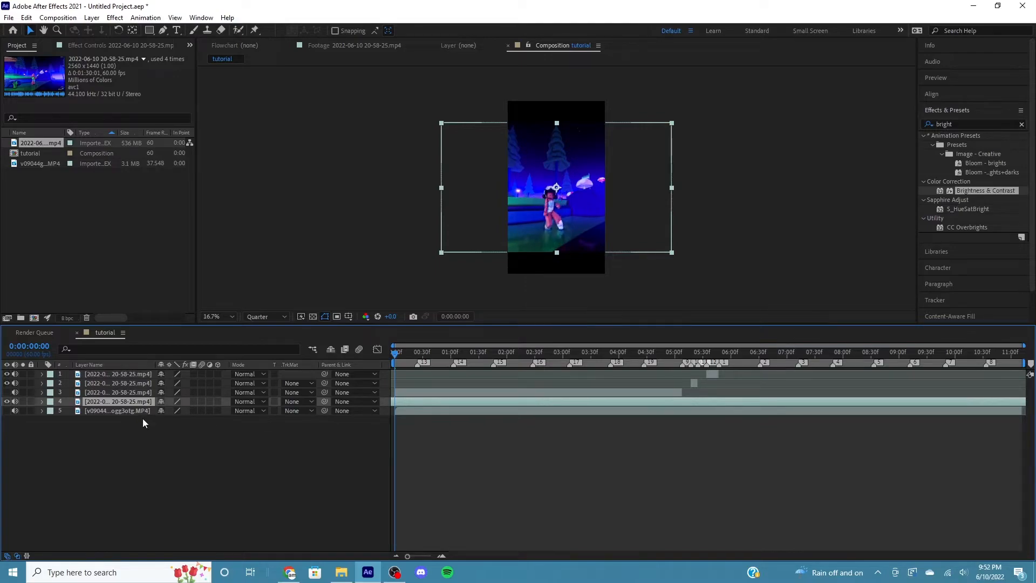
pyautogui.moveTo(142, 419); pyautogui.dragTo(151, 417)
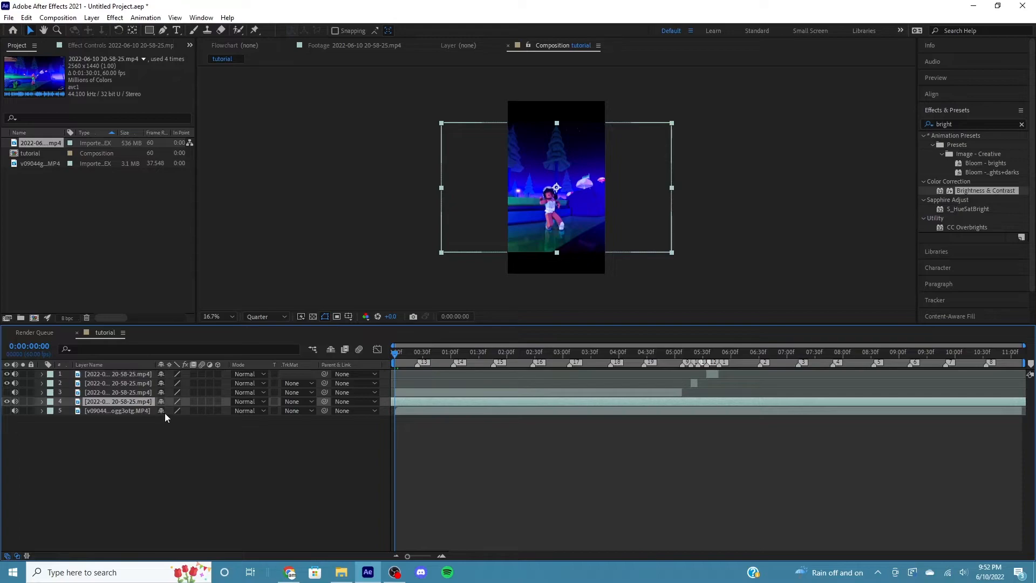
pyautogui.click(6, 392)
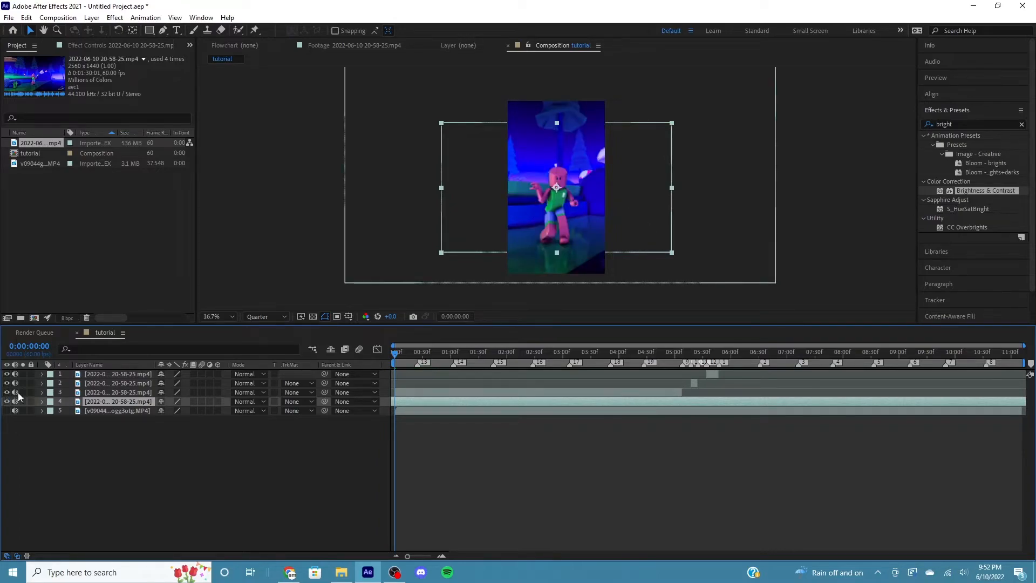
pyautogui.moveTo(402, 356); pyautogui.dragTo(392, 360)
pyautogui.click(7, 392)
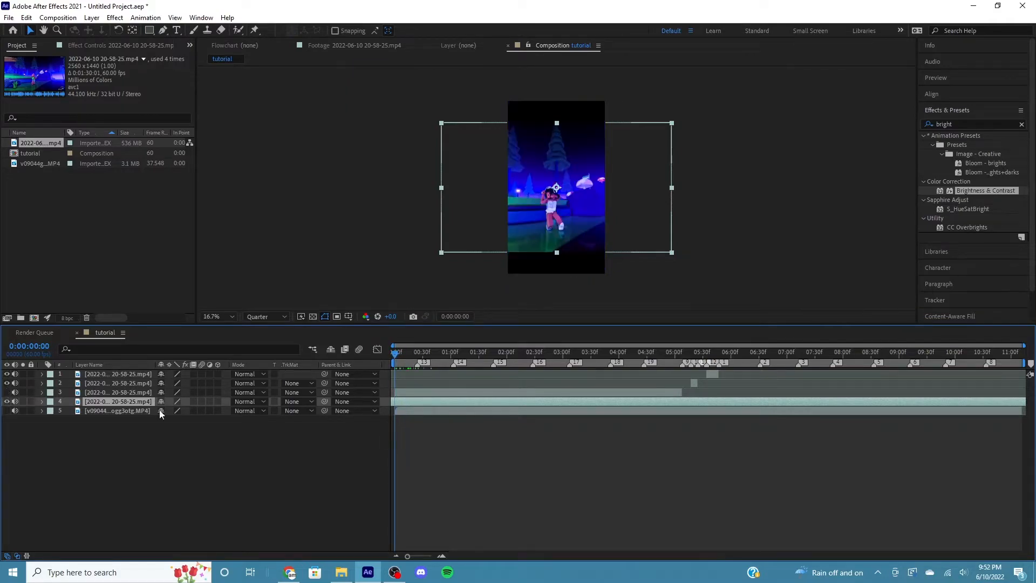
pyautogui.moveTo(540, 402); pyautogui.dragTo(472, 405)
pyautogui.click(7, 392)
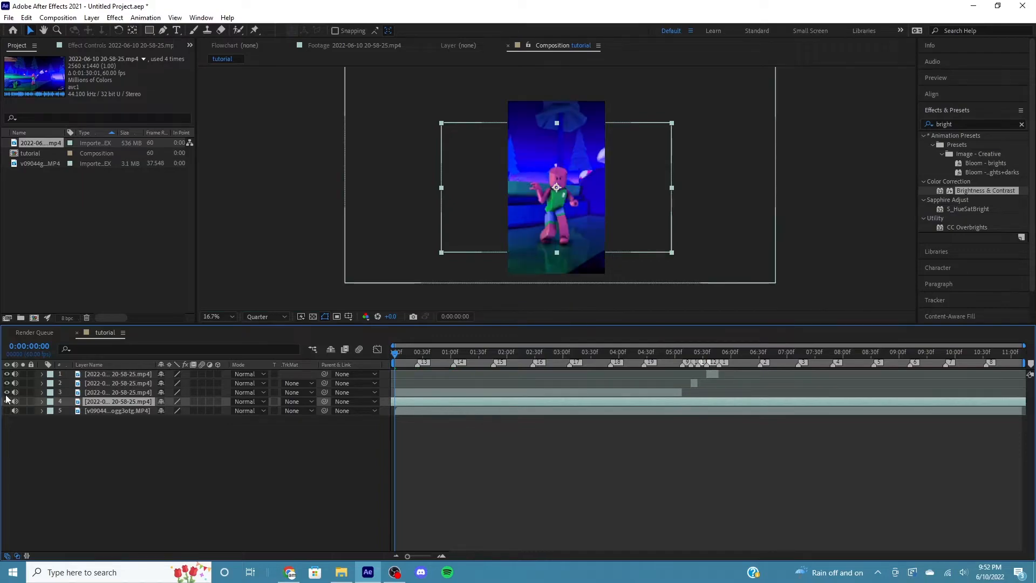
pyautogui.click(6, 392)
# Show the Position and Scale properties of both long clips and set the second character's clip scale to 187%
pyautogui.click(124, 392)
pyautogui.press('p')
pyautogui.hotkey('shift', 's')
pyautogui.click(126, 420)
pyautogui.press('s')
pyautogui.hotkey('shift', 'p')
pyautogui.click(174, 438)
pyautogui.write('187')
pyautogui.press('Return')
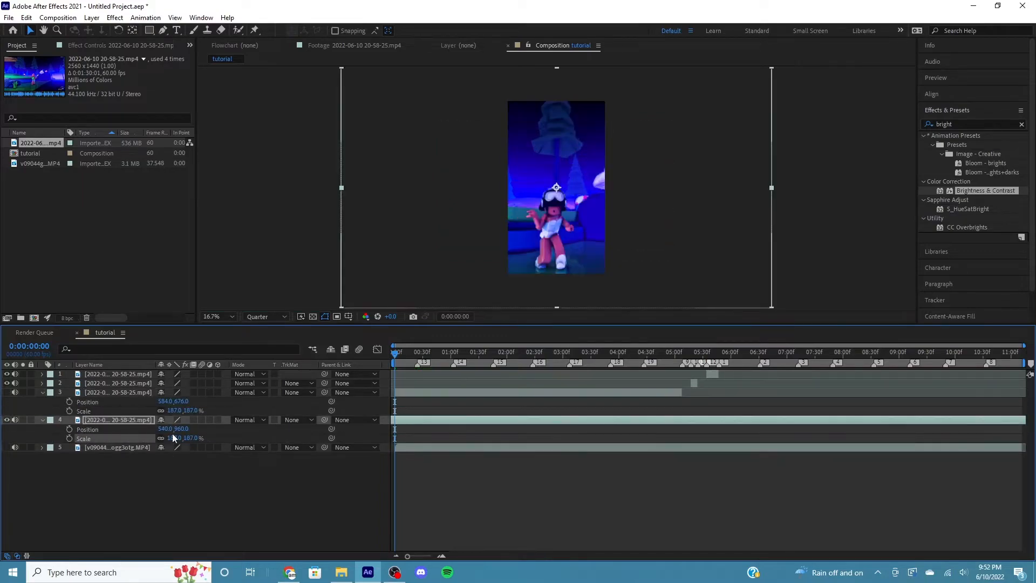
# Set the second character's clip position to 584, 676
pyautogui.click(166, 429)
pyautogui.write('584')
pyautogui.press('Return')
pyautogui.click(189, 434)
pyautogui.click(184, 429)
pyautogui.write('676')
pyautogui.press('Return')
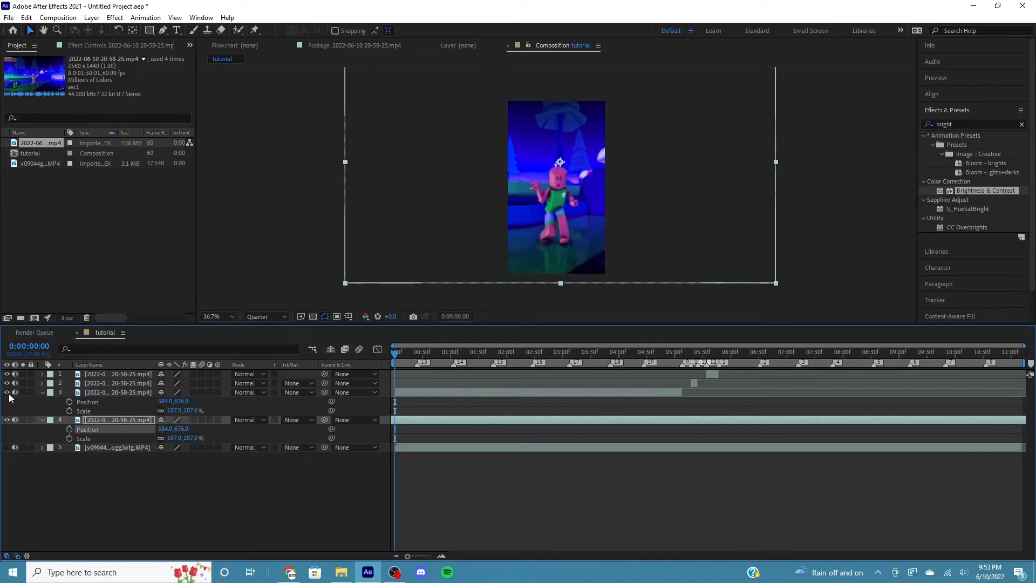
# Fine-tune the second character's clip timing against the first clip by toggling the first clip's video, leaving that video shown
pyautogui.click(411, 421)
pyautogui.moveTo(409, 555); pyautogui.dragTo(427, 556)
pyautogui.click(7, 393)
pyautogui.click(7, 393)
pyautogui.click(417, 420)
pyautogui.click(7, 392)
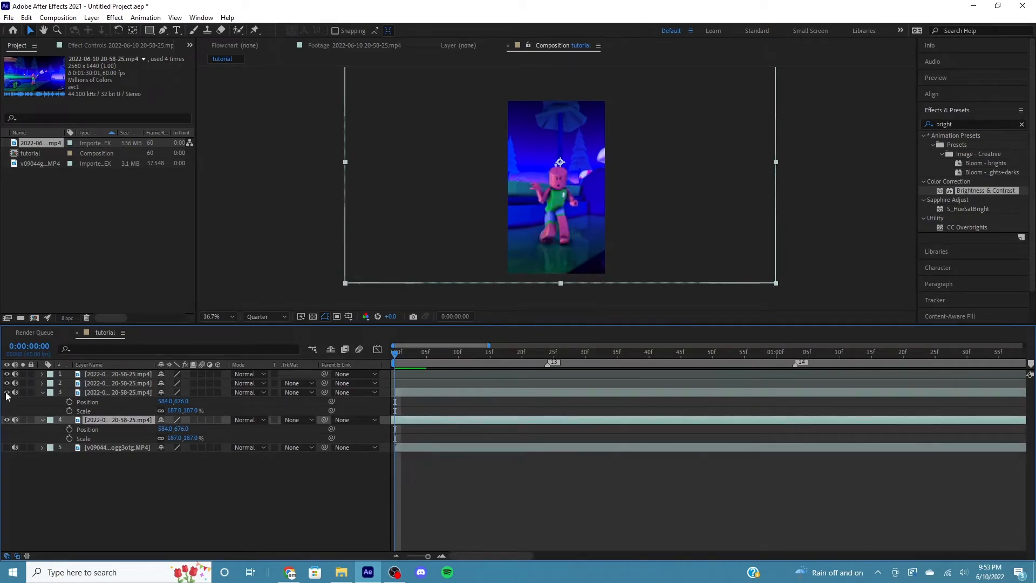
pyautogui.click(7, 392)
pyautogui.moveTo(424, 419); pyautogui.dragTo(400, 422)
pyautogui.click(6, 393)
pyautogui.click(6, 393)
pyautogui.click(7, 393)
pyautogui.click(6, 393)
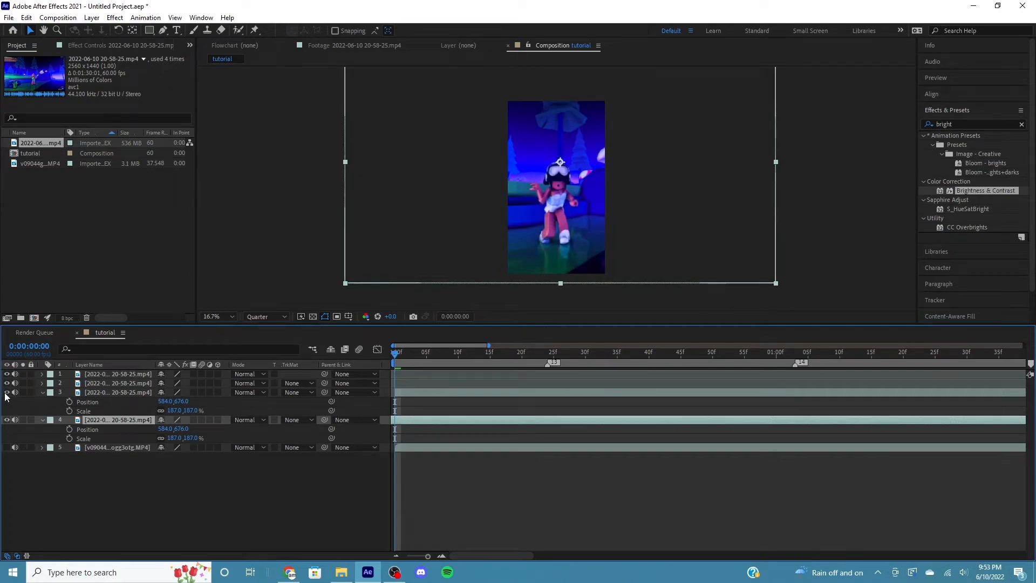
pyautogui.click(6, 393)
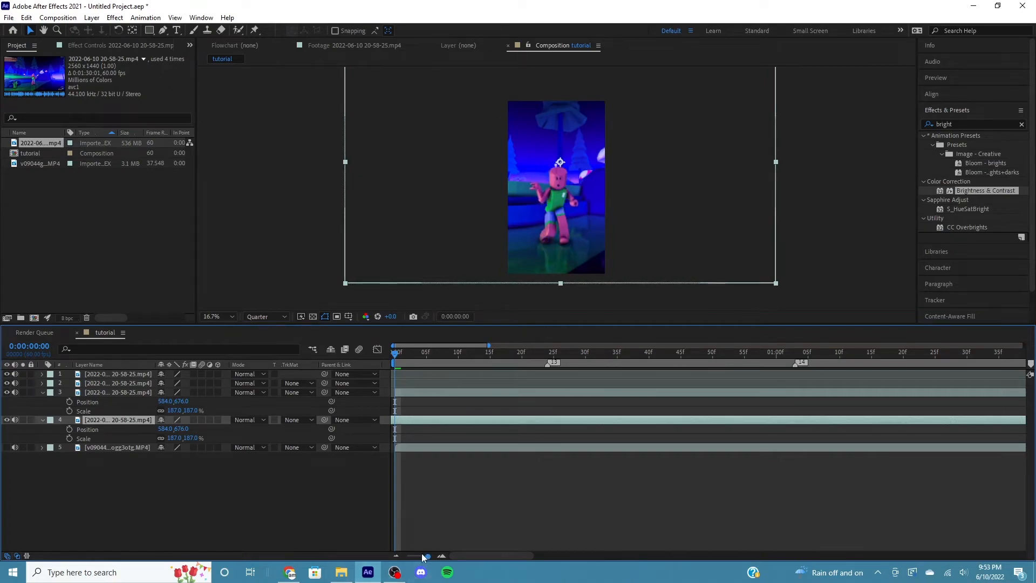
# Split the second character's clip at the marker where the first long clip ends, 0:00:05:08, and delete the part before it
pyautogui.moveTo(427, 555); pyautogui.dragTo(378, 562)
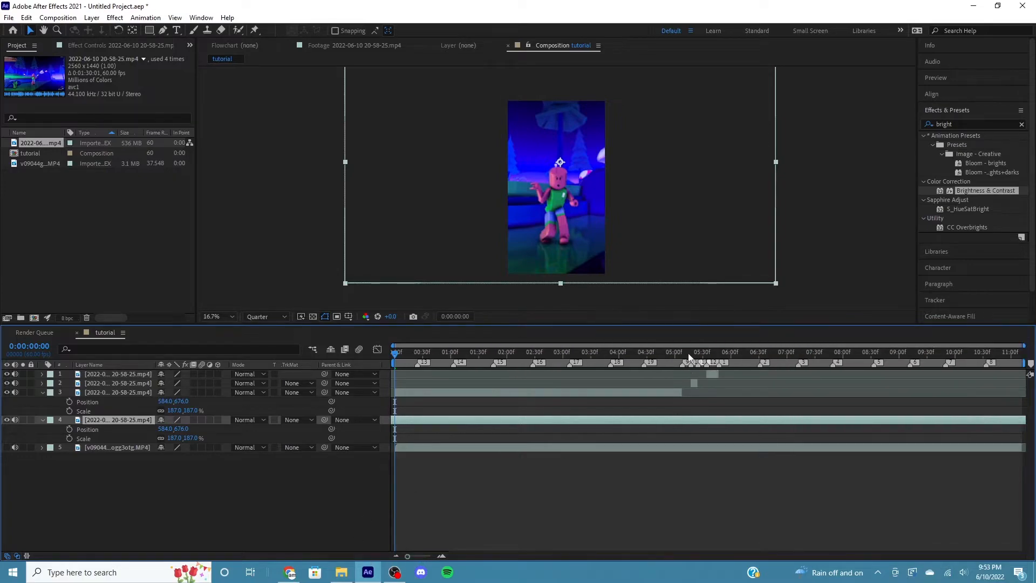
pyautogui.click(683, 356)
pyautogui.moveTo(682, 357); pyautogui.dragTo(683, 364)
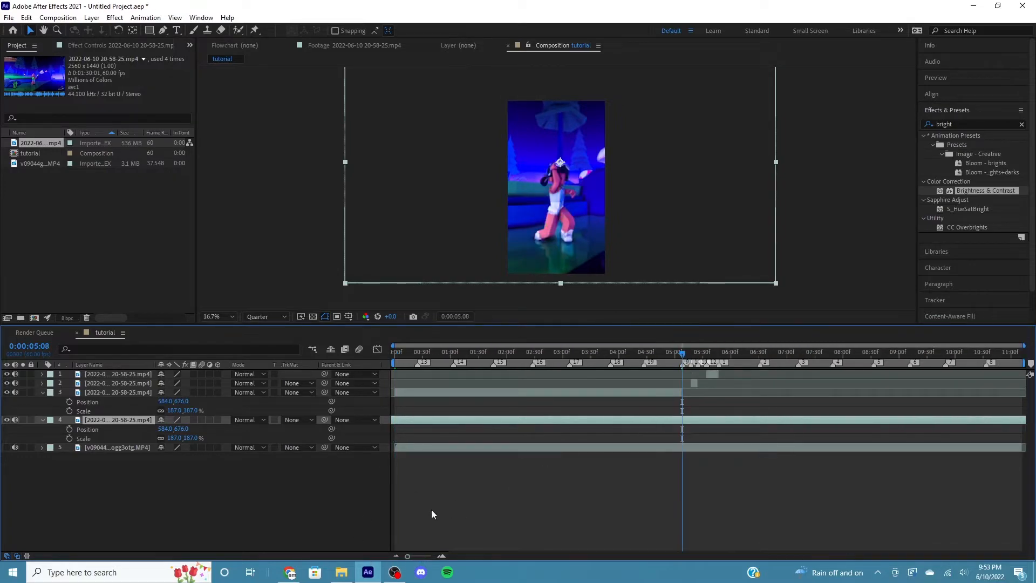
pyautogui.moveTo(410, 556); pyautogui.dragTo(424, 555)
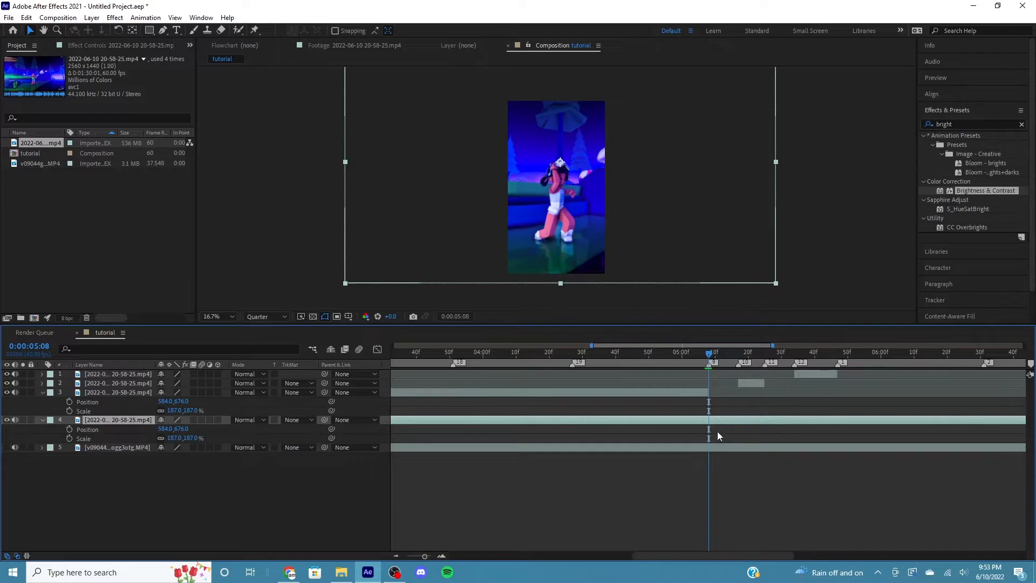
pyautogui.hotkey('ctrl', 'shift', 'd')
pyautogui.press('Delete')
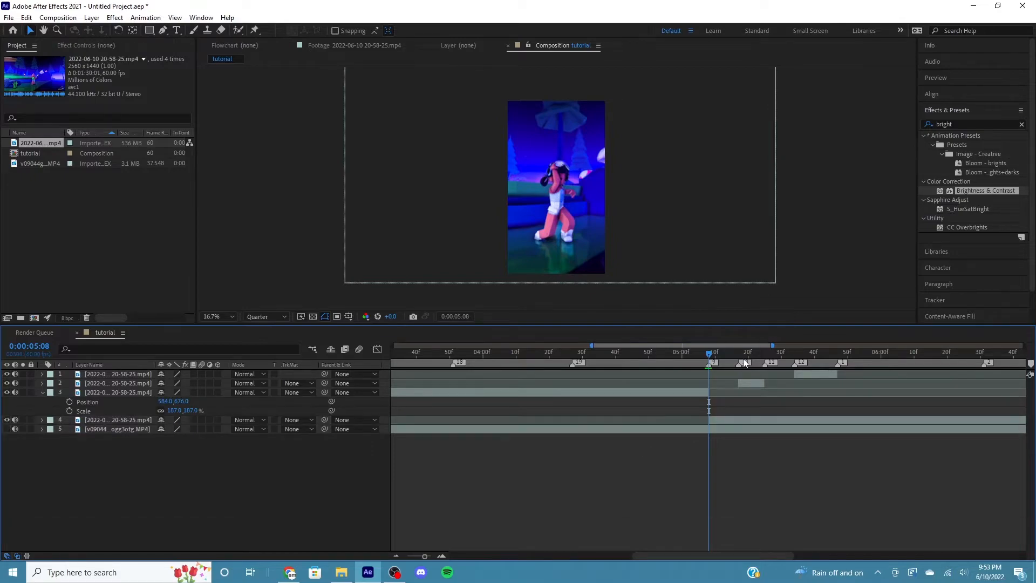
# Split the second character's clip at 0:00:05:17, 0:00:05:25 and 0:00:05:34, and delete the piece between 0:00:05:17 and 0:00:05:25
pyautogui.click(738, 356)
pyautogui.click(742, 414)
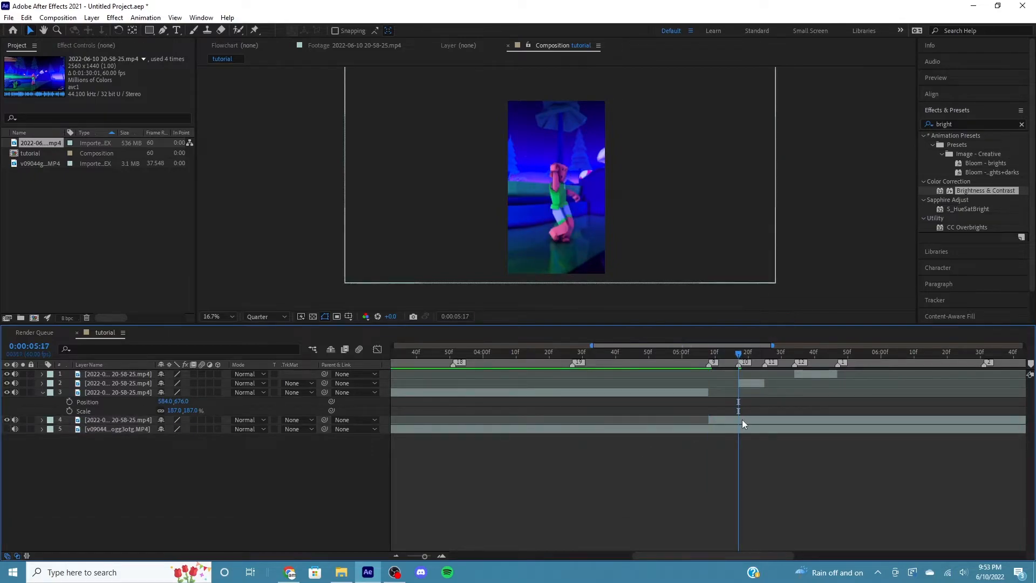
pyautogui.hotkey('ctrl', 'shift', 'd')
pyautogui.click(764, 357)
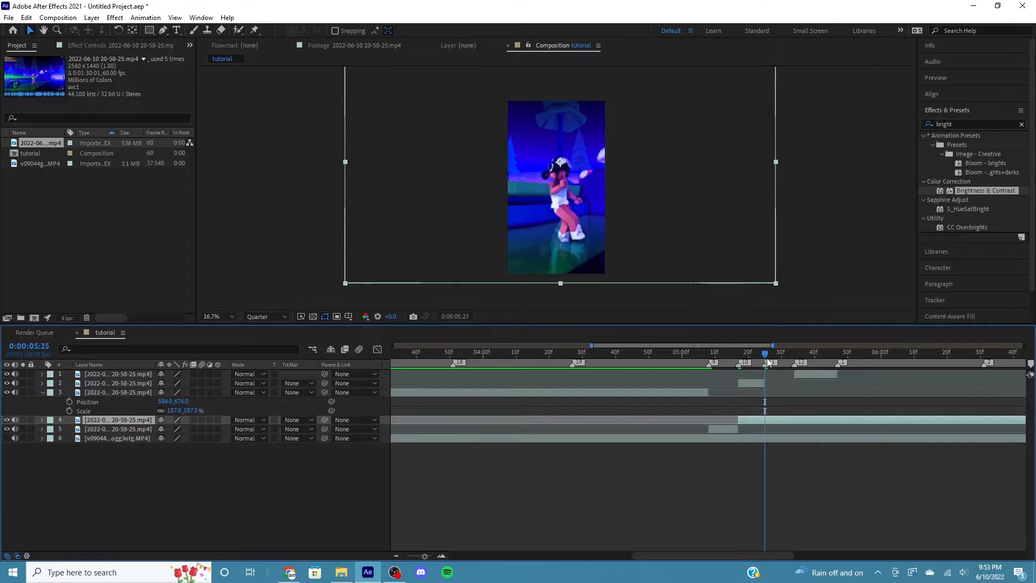
pyautogui.hotkey('ctrl', 'shift', 'd')
pyautogui.click(795, 354)
pyautogui.hotkey('ctrl', 'shift', 'd')
pyautogui.click(752, 436)
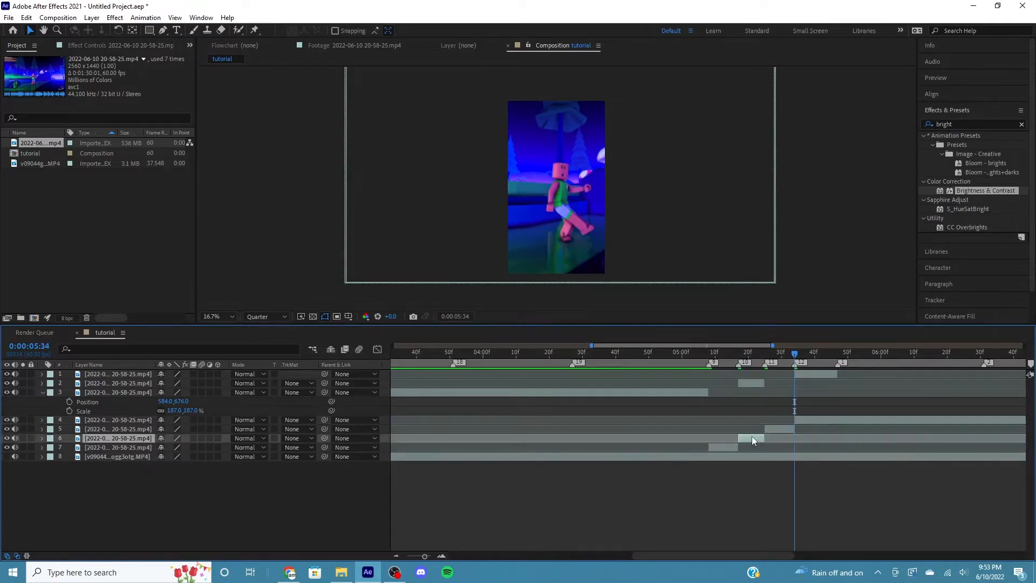
pyautogui.press('Delete')
# Split the second character's remaining clip at 0:00:05:47 and delete the piece beneath the first character's last short clip
pyautogui.click(839, 358)
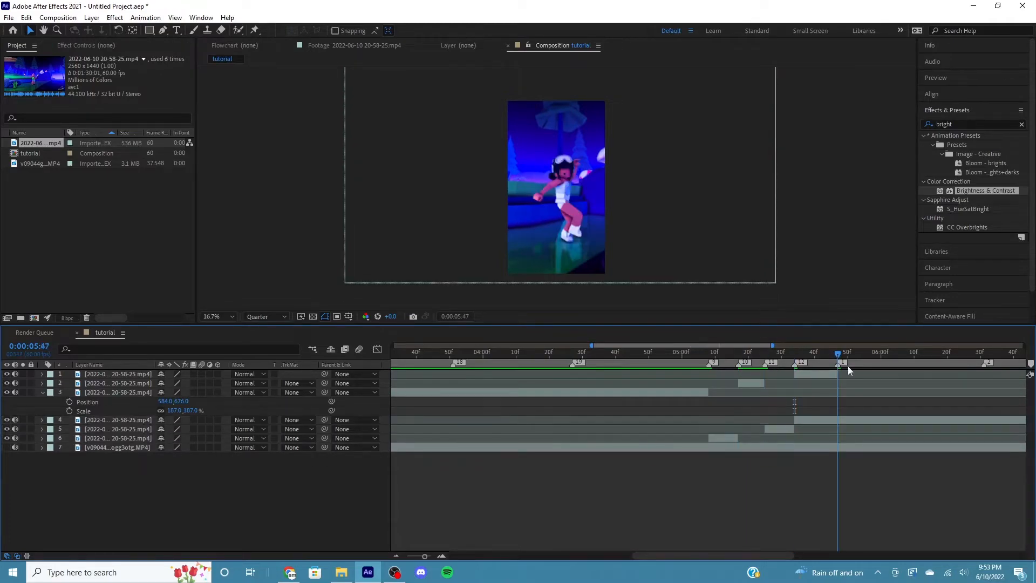
pyautogui.click(857, 419)
pyautogui.hotkey('ctrl', 'shift', 'd')
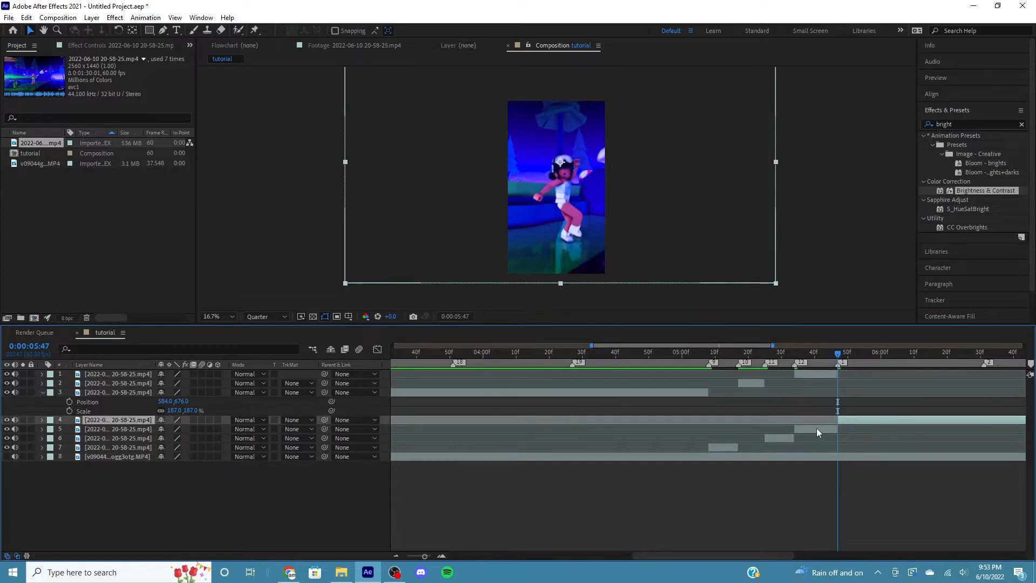
pyautogui.click(817, 428)
pyautogui.press('Delete')
# Play the edit from the composition start to check the character switches, and park the playhead at 0:00:05:48
pyautogui.moveTo(831, 356); pyautogui.dragTo(647, 379)
pyautogui.press('space')
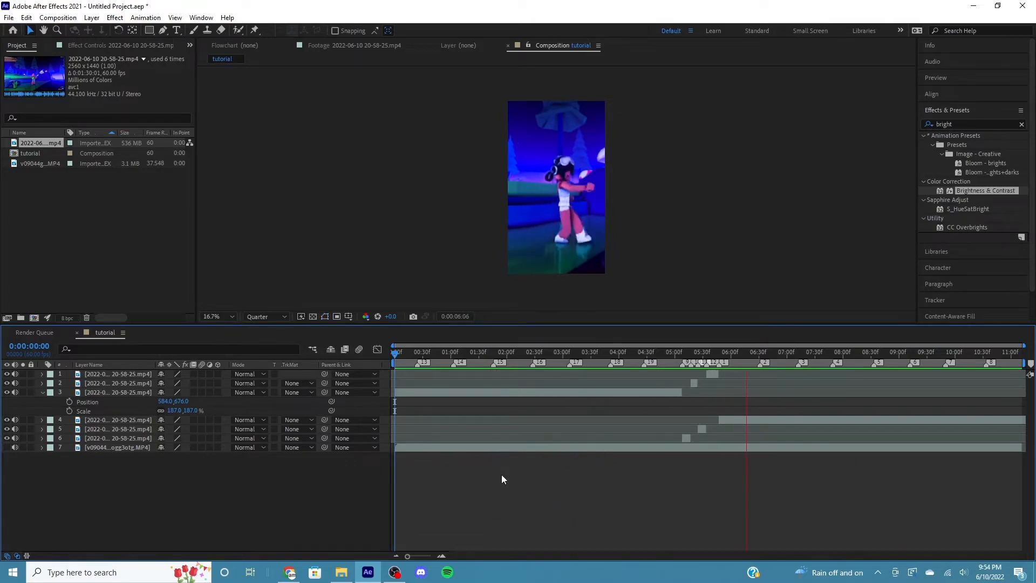
pyautogui.click(720, 354)
pyautogui.click(718, 356)
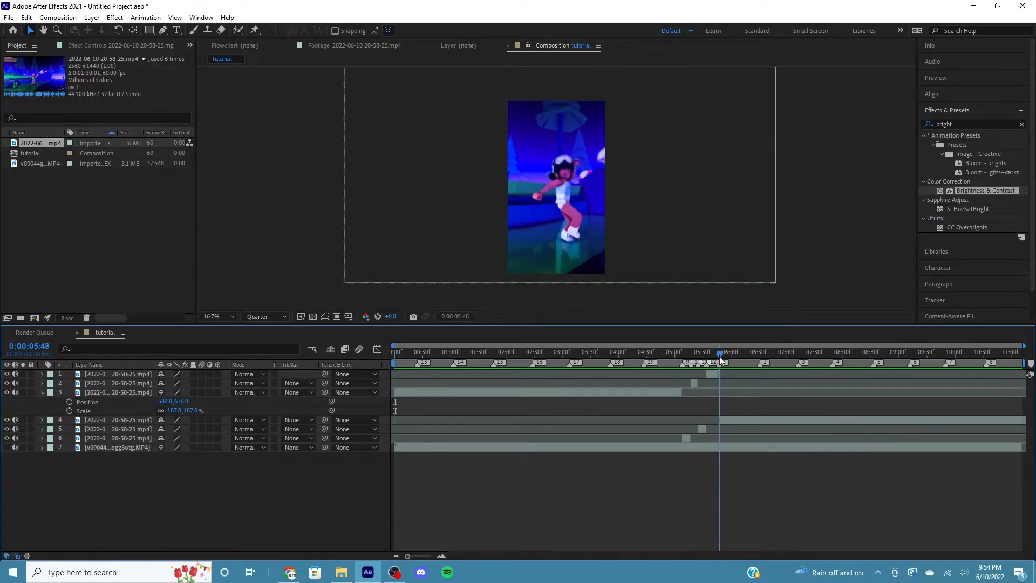
# Collapse the first long clip's properties and pre-compose the second character's final long clip, moving all attributes into the new composition
pyautogui.click(594, 393)
pyautogui.press('u')
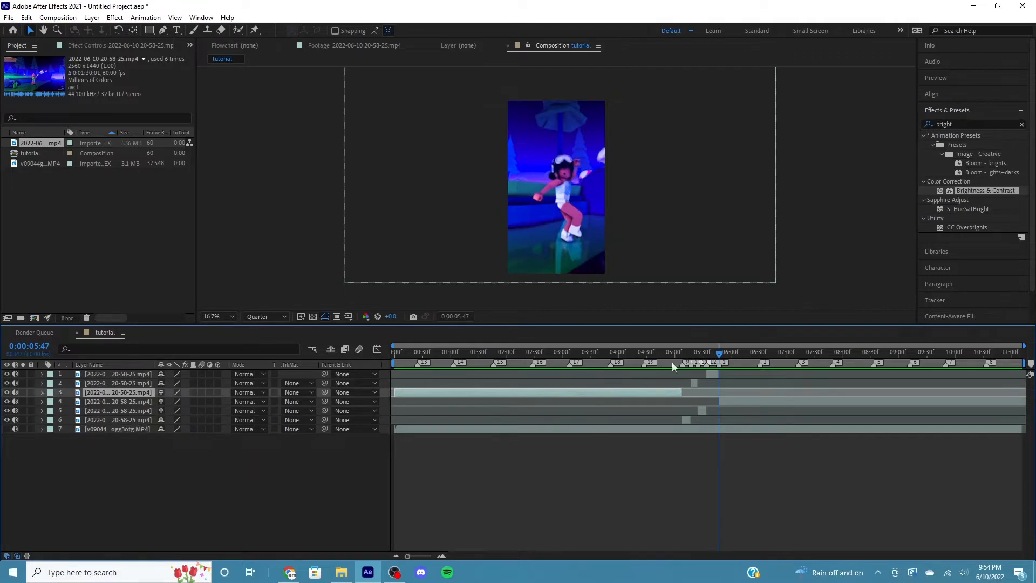
pyautogui.click(720, 355)
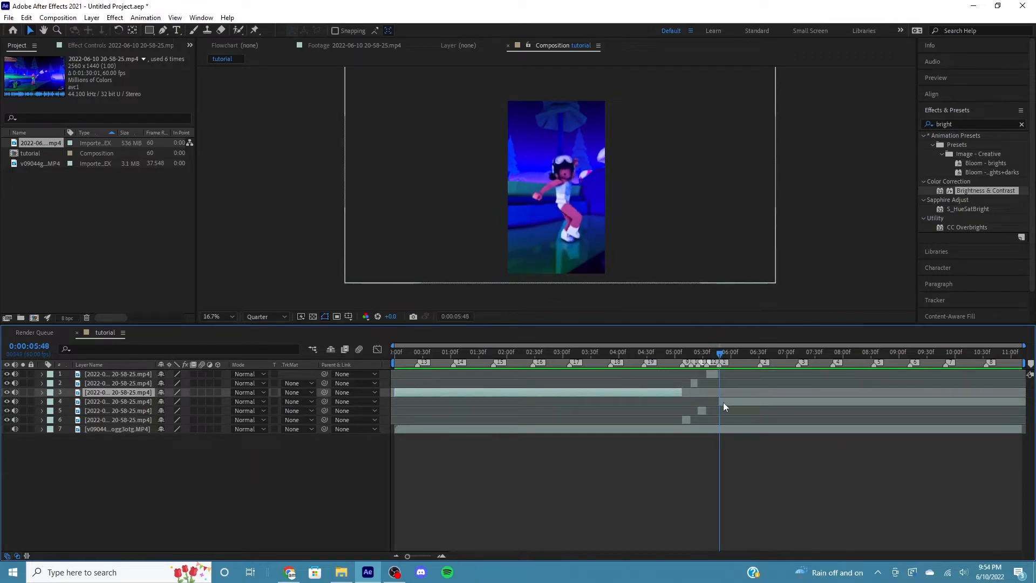
pyautogui.rightClick(723, 403)
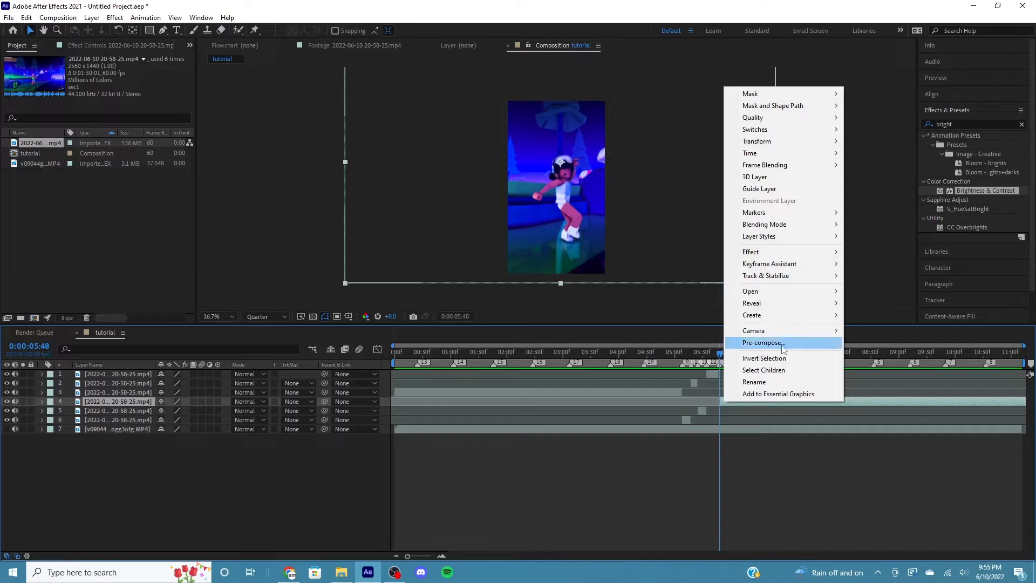
pyautogui.click(734, 346)
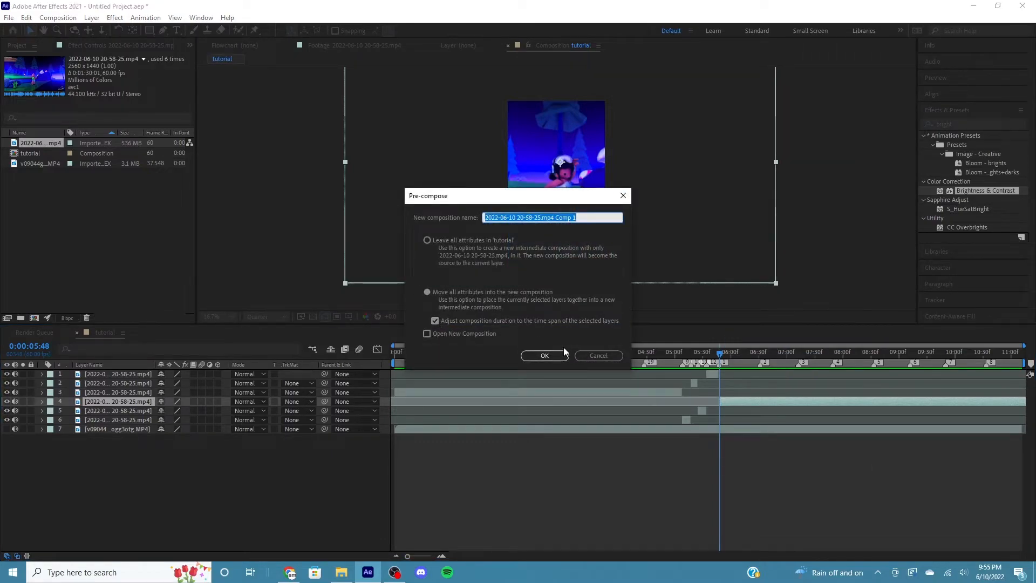
pyautogui.click(561, 354)
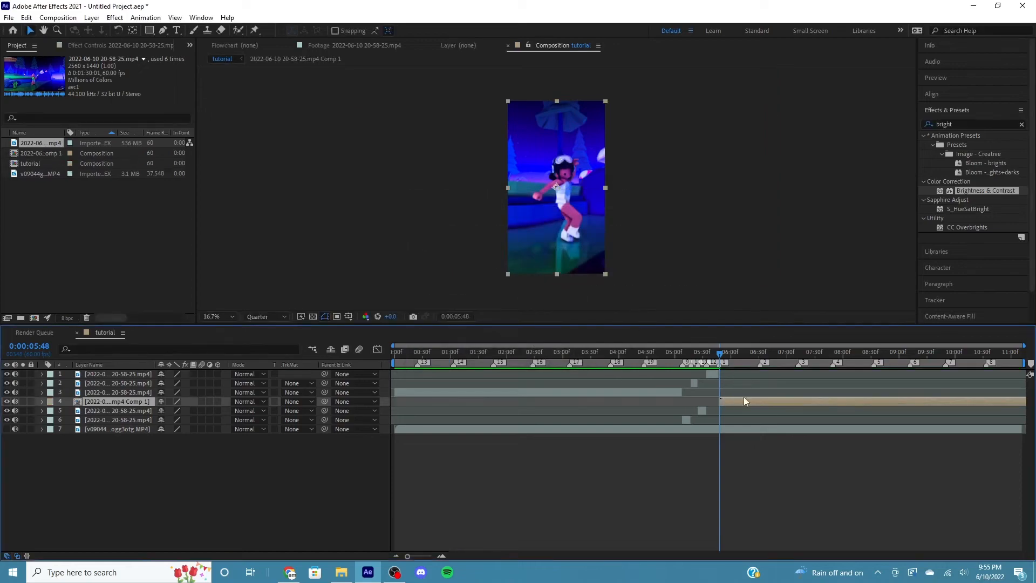
# Find the Twixtor Pro effect, apply it to the pre-composed clip, and place the playhead at the clip's start, 0:00:05:47
pyautogui.doubleClick(945, 125)
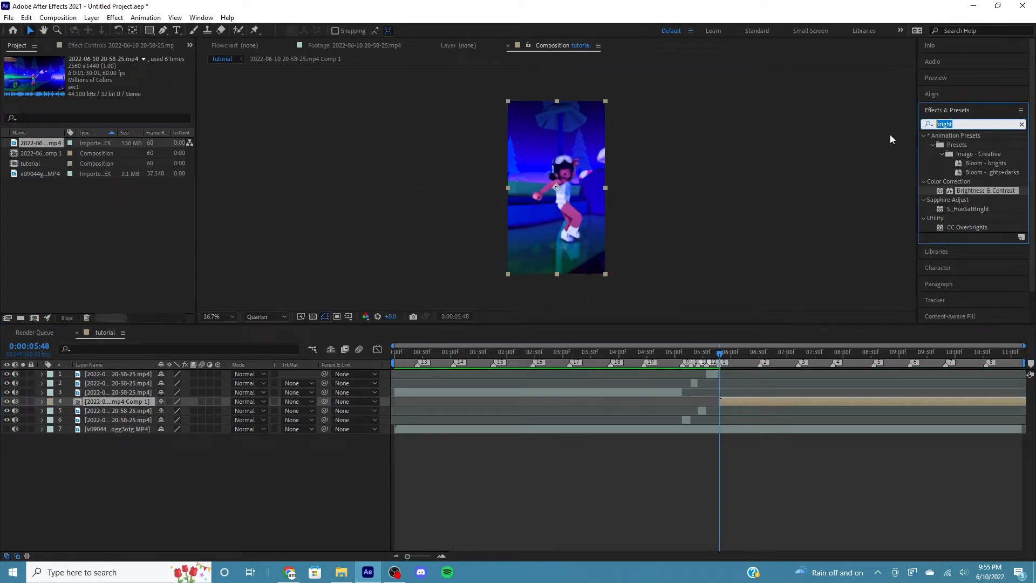
pyautogui.write('twixtor')
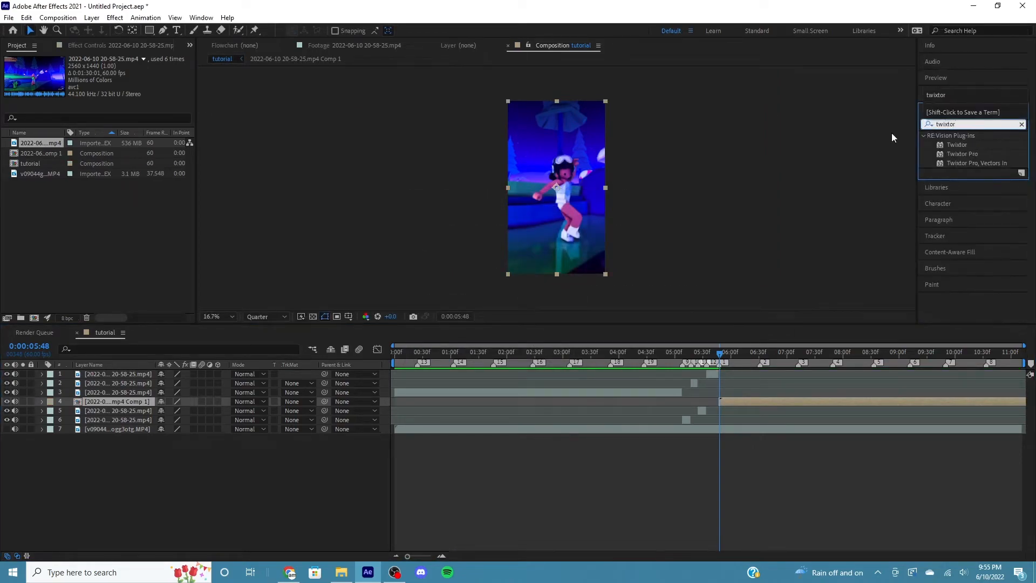
pyautogui.click(960, 154)
pyautogui.moveTo(960, 154); pyautogui.dragTo(741, 401)
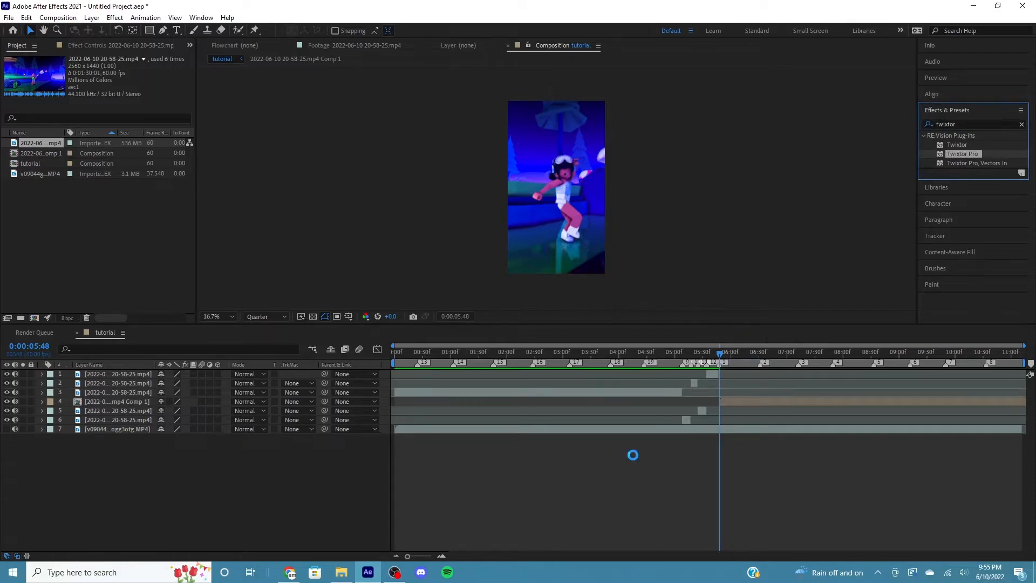
pyautogui.moveTo(408, 557); pyautogui.dragTo(428, 556)
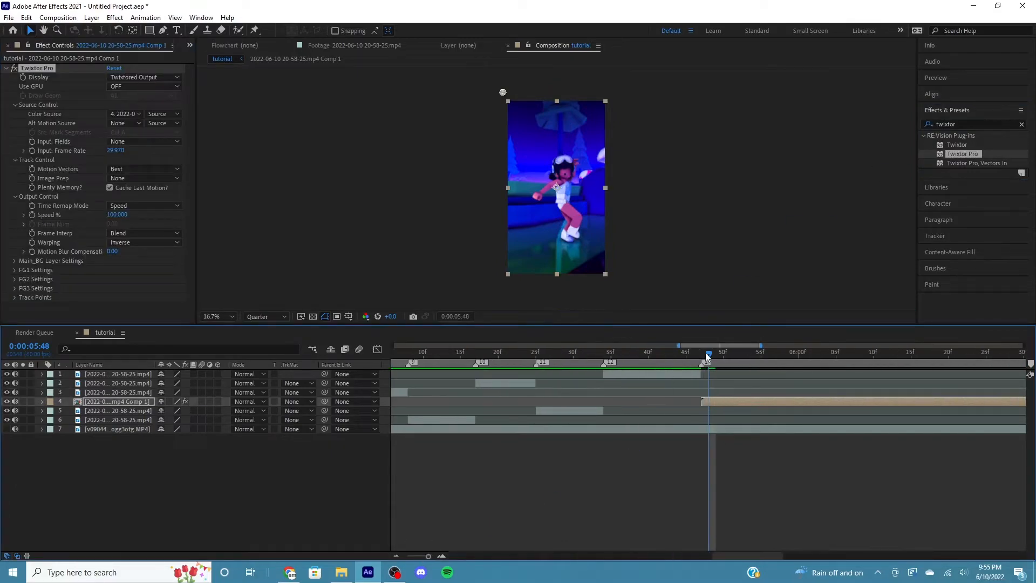
pyautogui.moveTo(707, 356); pyautogui.dragTo(701, 356)
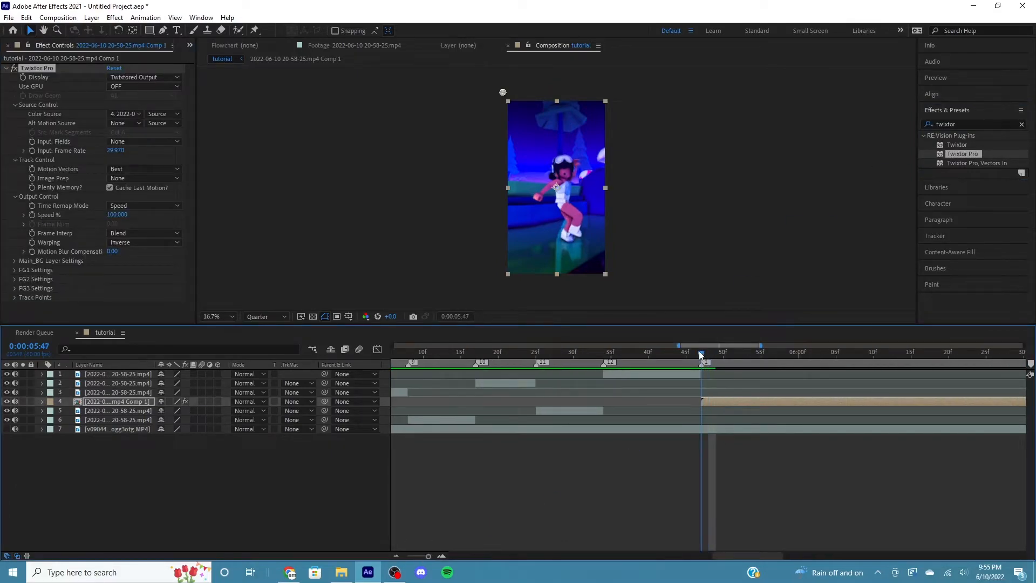
# Set Twixtor Pro's input frame rate to 60, Image Prep to Contrast/Edge Enhance, Frame Interp to Motion Weighted Blend, and Warping to Inverse w/ Smart Blend
pyautogui.click(115, 150)
pyautogui.press('Return')
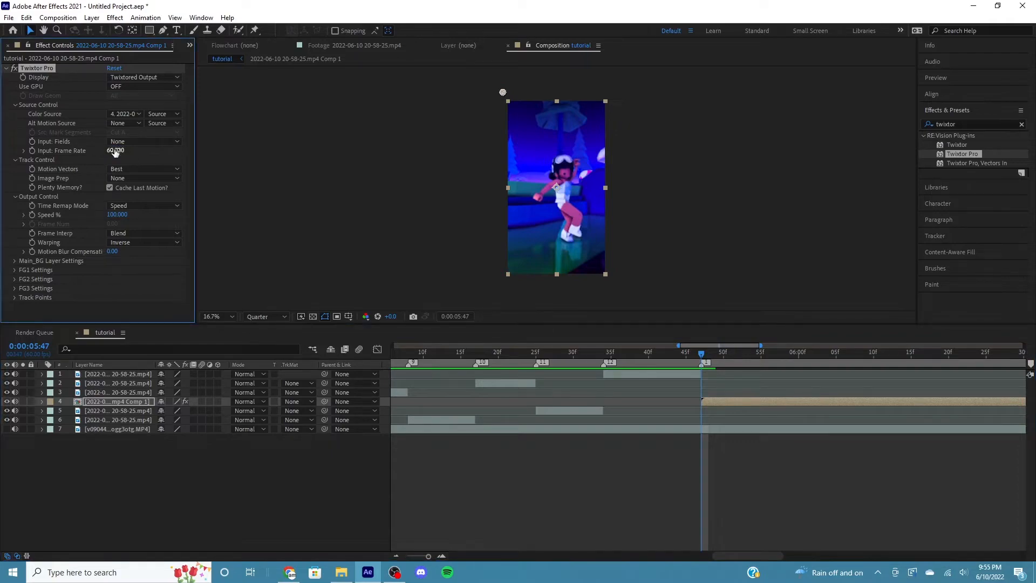
pyautogui.click(124, 178)
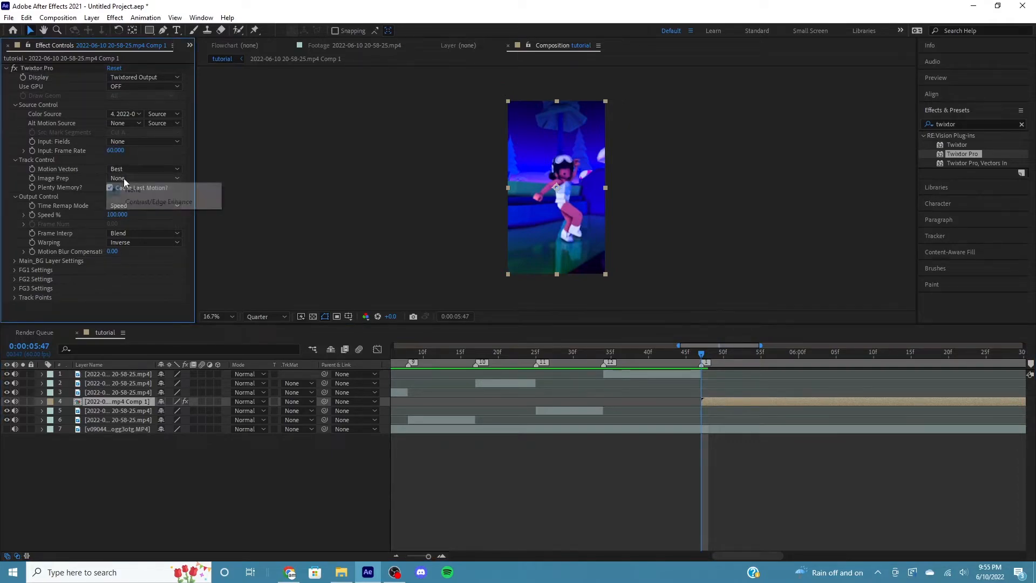
pyautogui.click(142, 200)
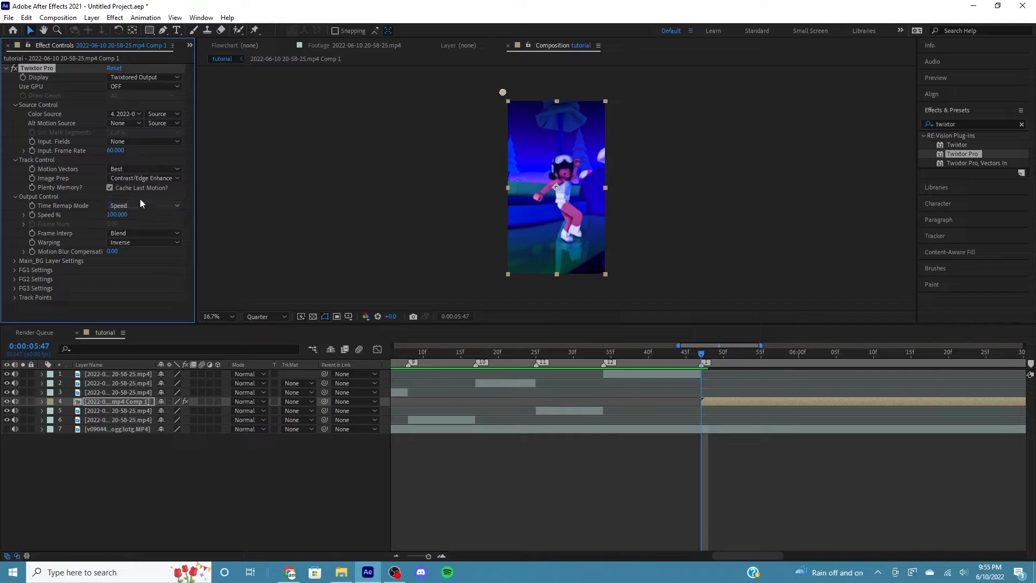
pyautogui.click(142, 233)
pyautogui.click(149, 267)
pyautogui.click(145, 242)
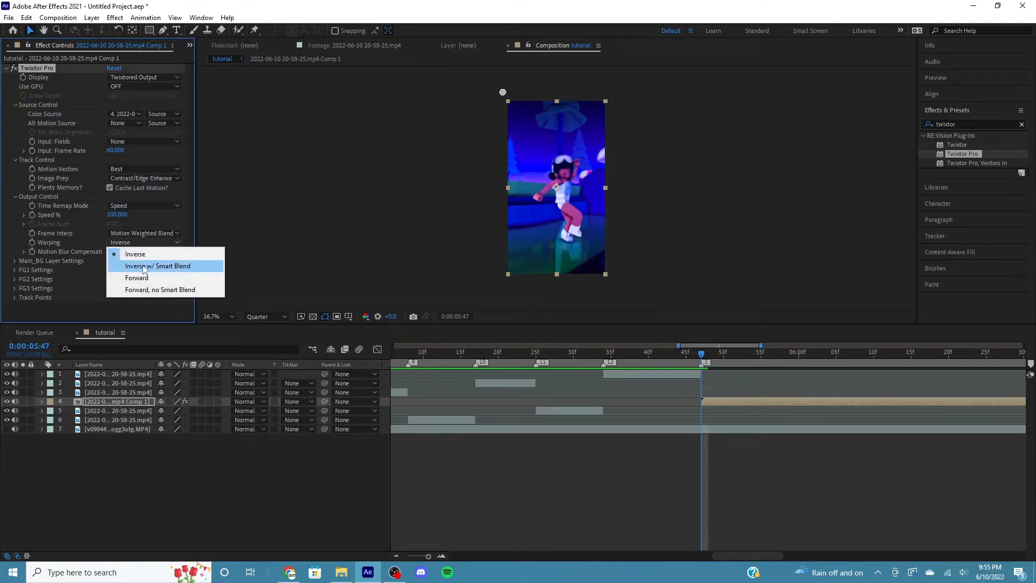
pyautogui.click(141, 266)
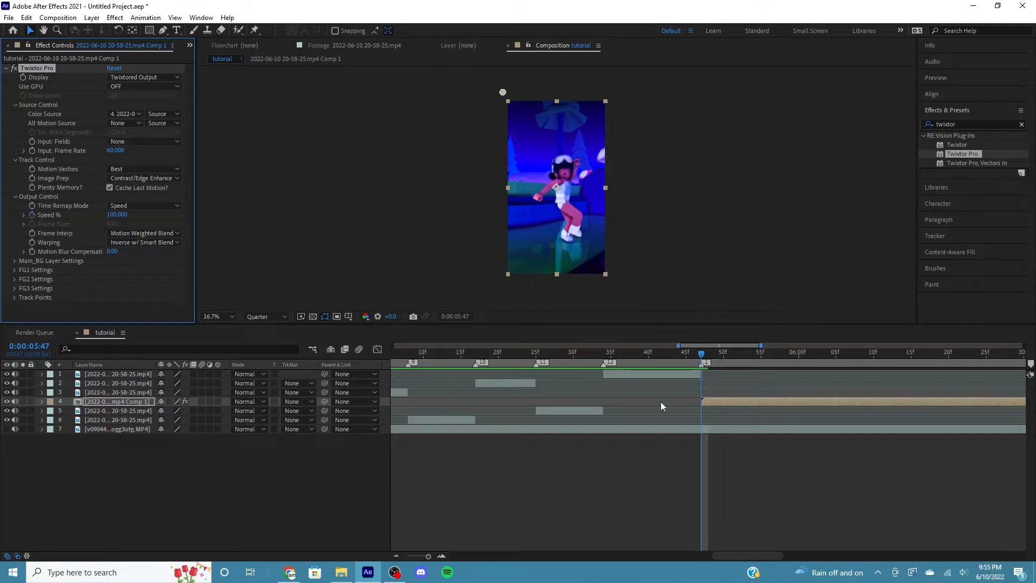
# Keyframe the pre-composed clip's Twixtor Speed at 100% on 0:00:05:46, 200% on 0:00:05:47 and 35% on 0:00:05:55
pyautogui.press('u')
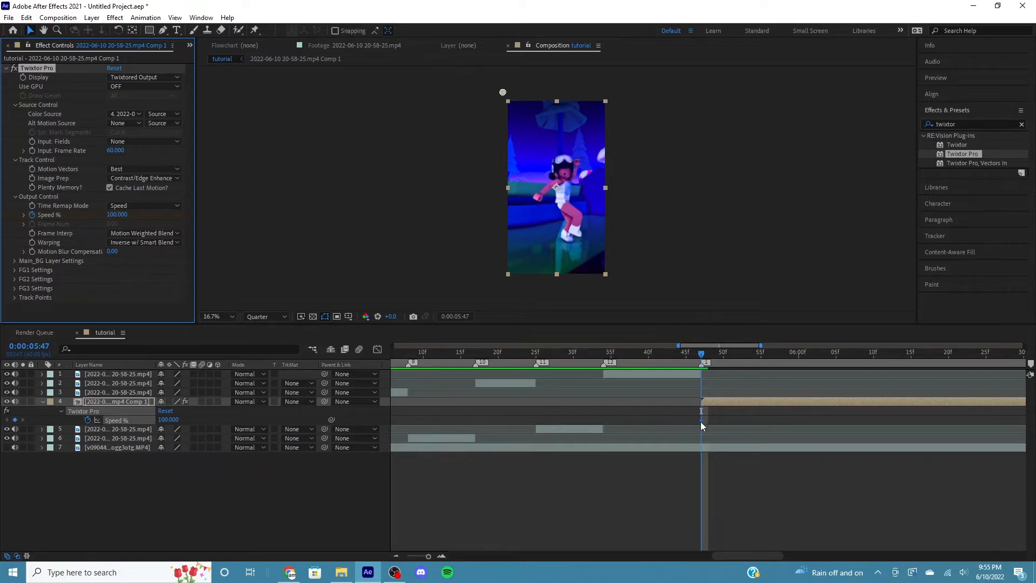
pyautogui.moveTo(701, 422); pyautogui.dragTo(696, 431)
pyautogui.click(168, 419)
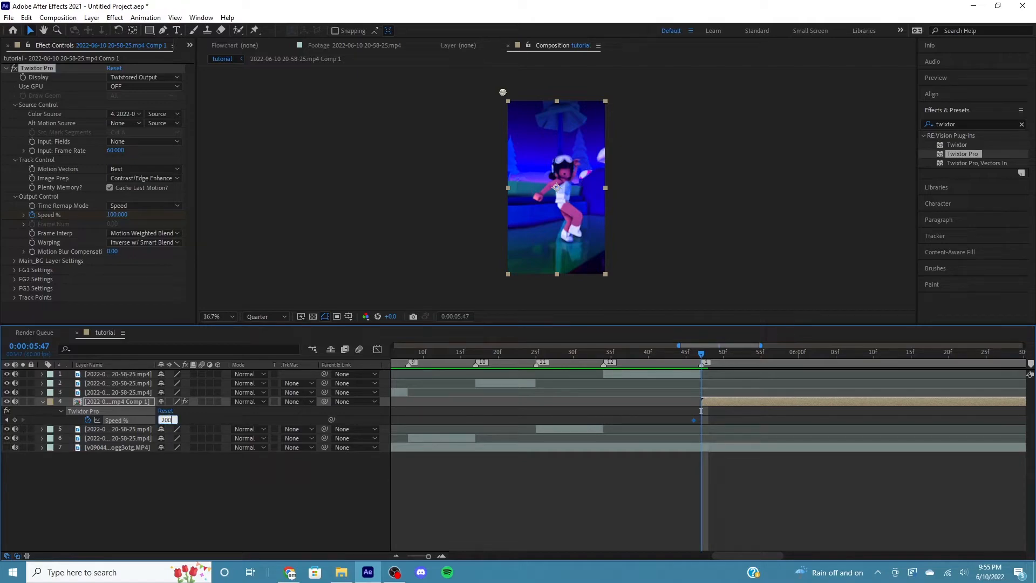
pyautogui.press('Return')
pyautogui.moveTo(702, 358); pyautogui.dragTo(762, 360)
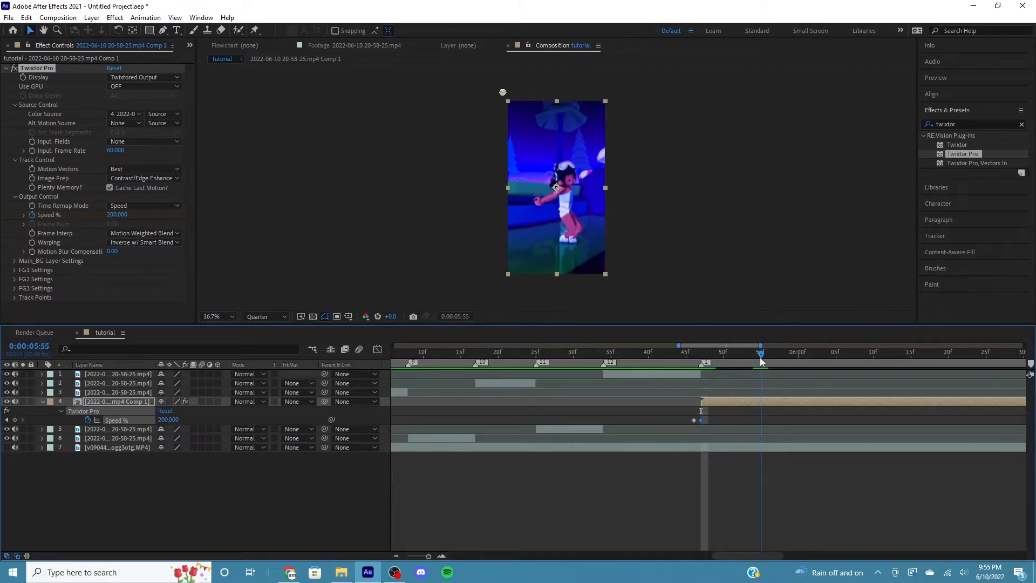
pyautogui.click(167, 420)
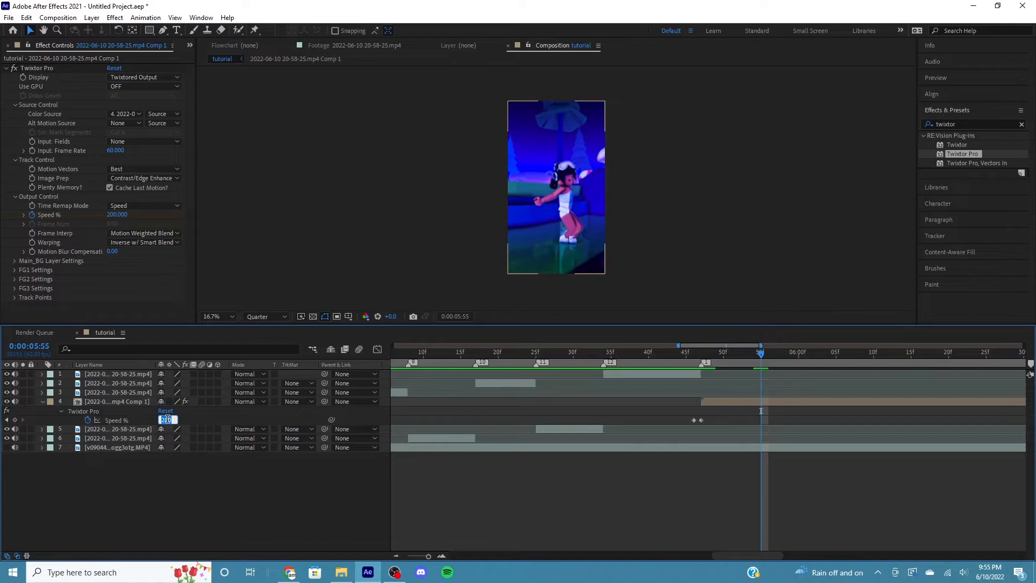
pyautogui.write('35')
pyautogui.press('Return')
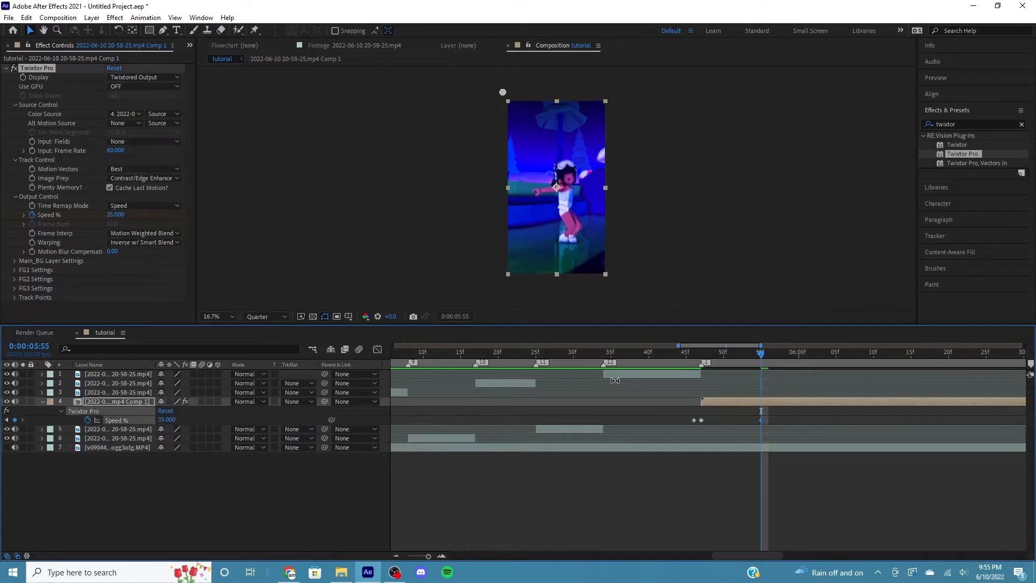
# Apply Easy Ease to the three Twixtor Speed keyframes and preview the speed ramp
pyautogui.hotkey('shift', 'pageup')
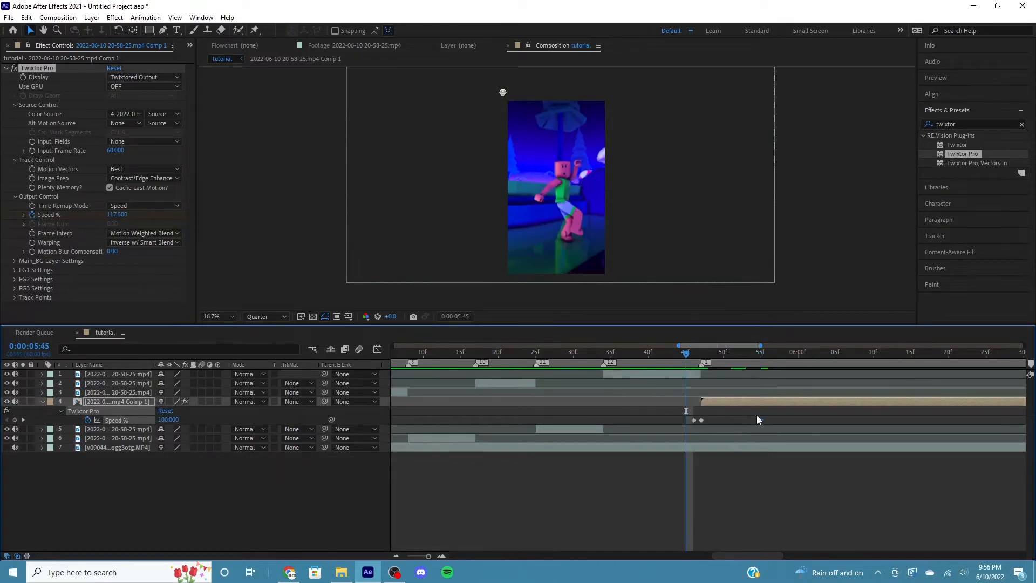
pyautogui.moveTo(677, 426); pyautogui.dragTo(675, 426)
pyautogui.rightClick(701, 420)
pyautogui.moveTo(769, 553)
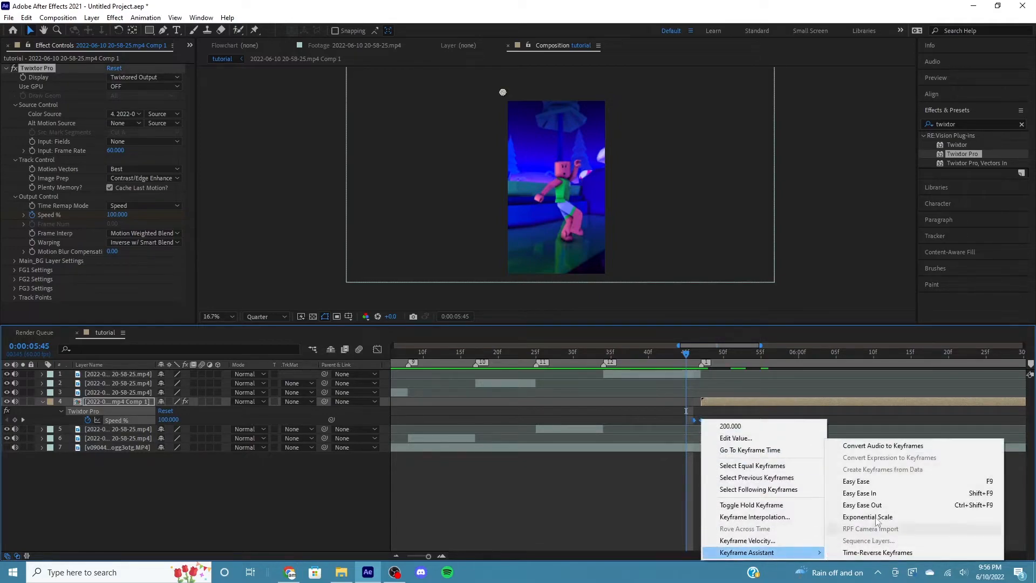
pyautogui.click(865, 481)
pyautogui.press('space')
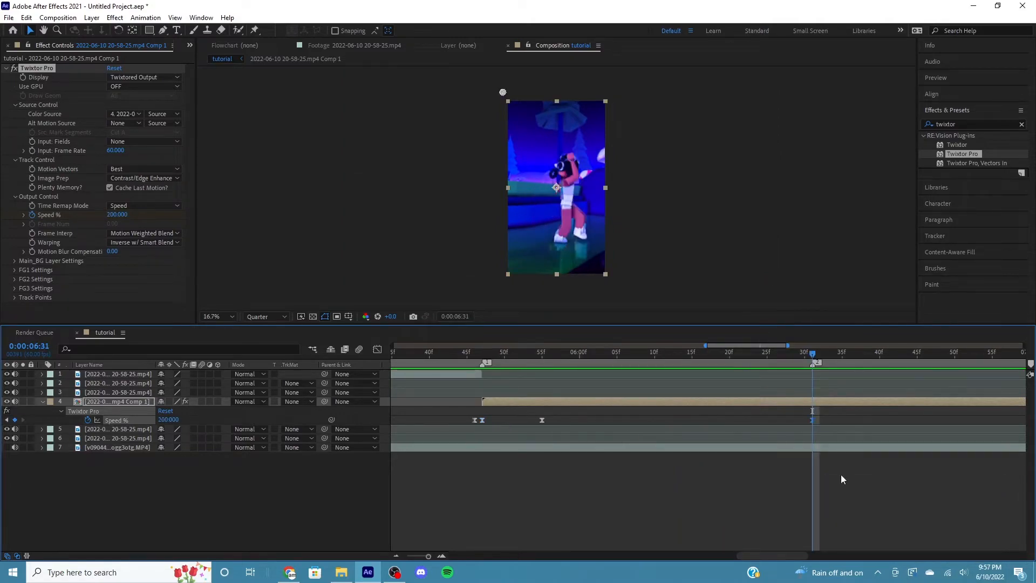
# Paste the 200% Speed keyframe at each following beat marker, from 0:00:07:12 through 0:00:10:33
pyautogui.moveTo(785, 555); pyautogui.dragTo(843, 549)
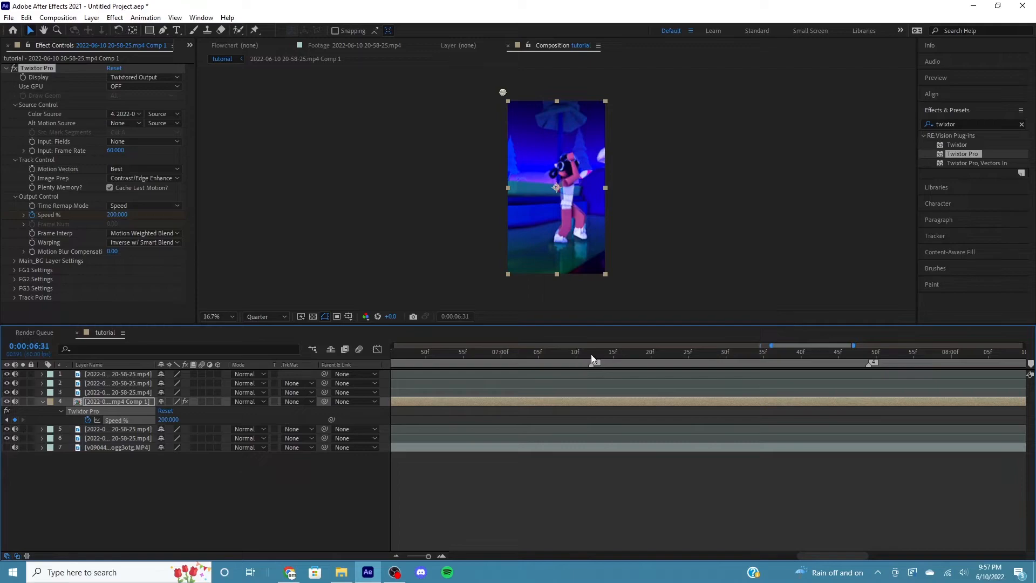
pyautogui.click(591, 358)
pyautogui.click(870, 357)
pyautogui.hotkey('ctrl', 'v')
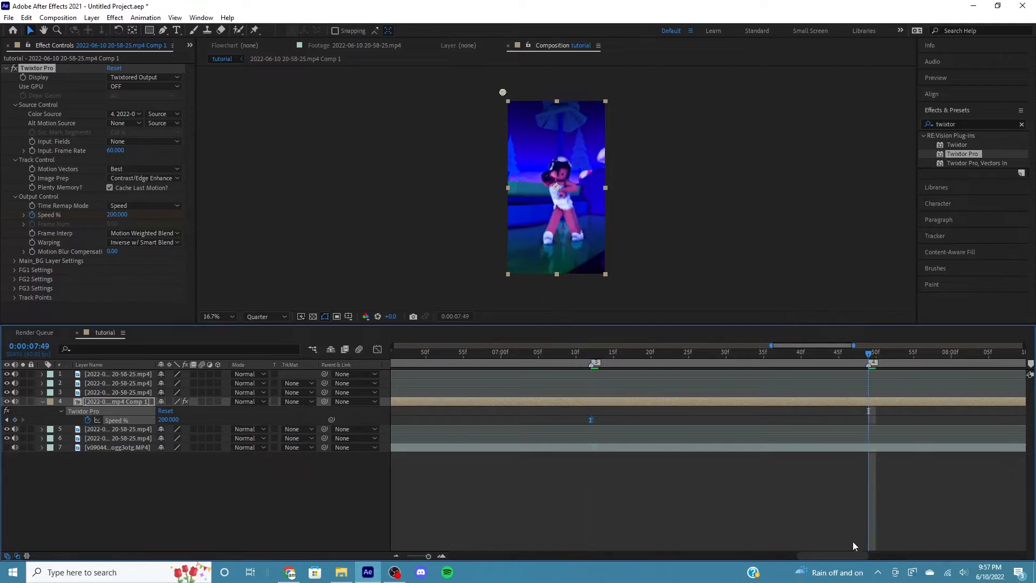
pyautogui.moveTo(845, 554)
pyautogui.mouseDown()
pyautogui.moveTo(890, 541)
pyautogui.moveTo(910, 554)
pyautogui.moveTo(974, 557)
pyautogui.moveTo(729, 553)
pyautogui.moveTo(788, 555)
pyautogui.mouseUp()
pyautogui.click(788, 358)
pyautogui.hotkey('ctrl', 'v')
pyautogui.click(758, 357)
pyautogui.hotkey('ctrl', 'v')
pyautogui.click(752, 358)
pyautogui.hotkey('ctrl', 'v')
pyautogui.click(731, 357)
pyautogui.hotkey('ctrl', 'v')
# Paste the 35% Speed keyframe about three frames before and 14 to 17 frames after each following beat marker
pyautogui.click(721, 419)
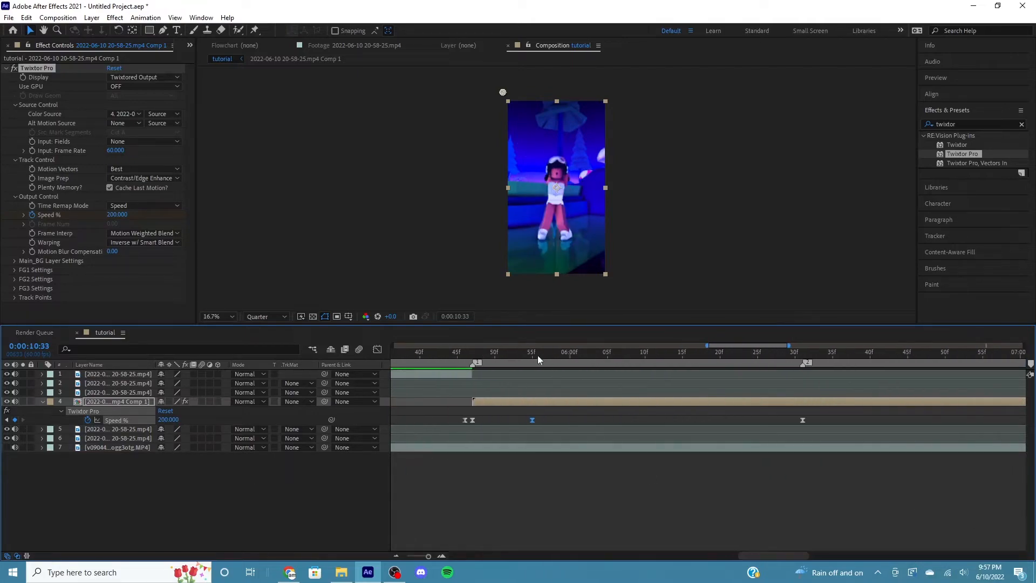
pyautogui.moveTo(533, 356); pyautogui.dragTo(908, 365)
pyautogui.hotkey('ctrl', 'v')
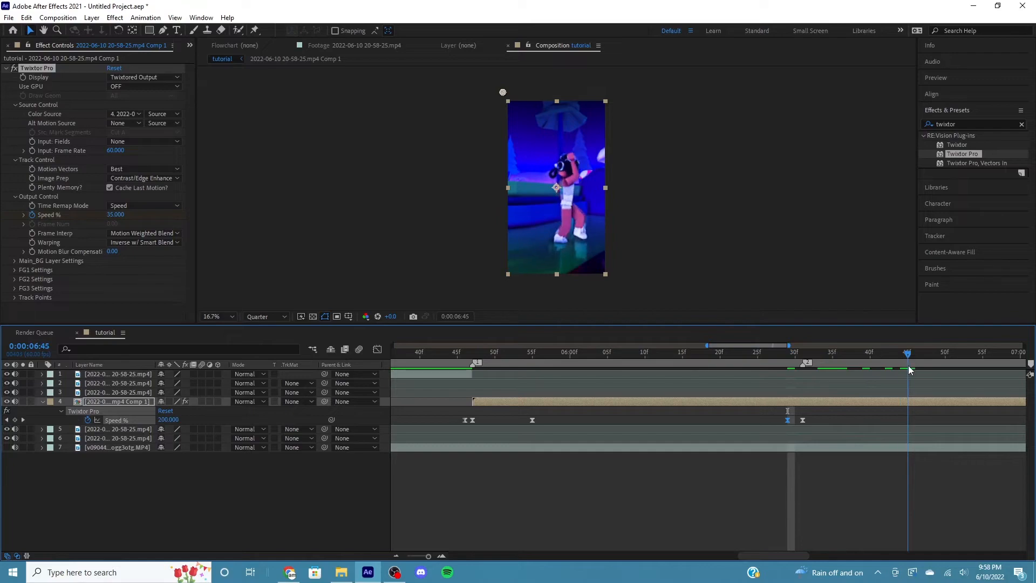
pyautogui.hotkey('ctrl', 'v')
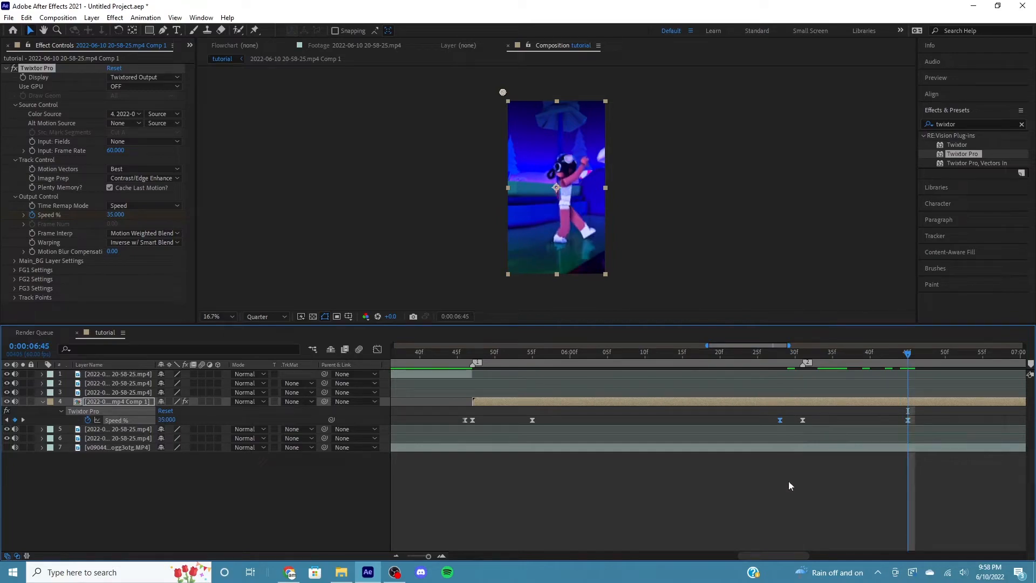
pyautogui.moveTo(792, 552); pyautogui.dragTo(821, 546)
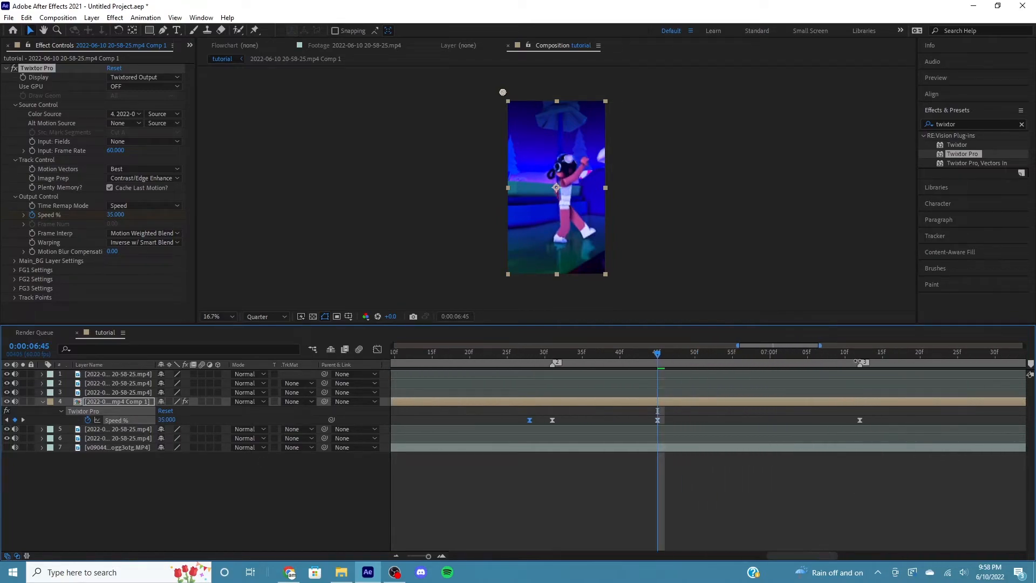
pyautogui.moveTo(845, 355); pyautogui.dragTo(832, 370)
pyautogui.press('space')
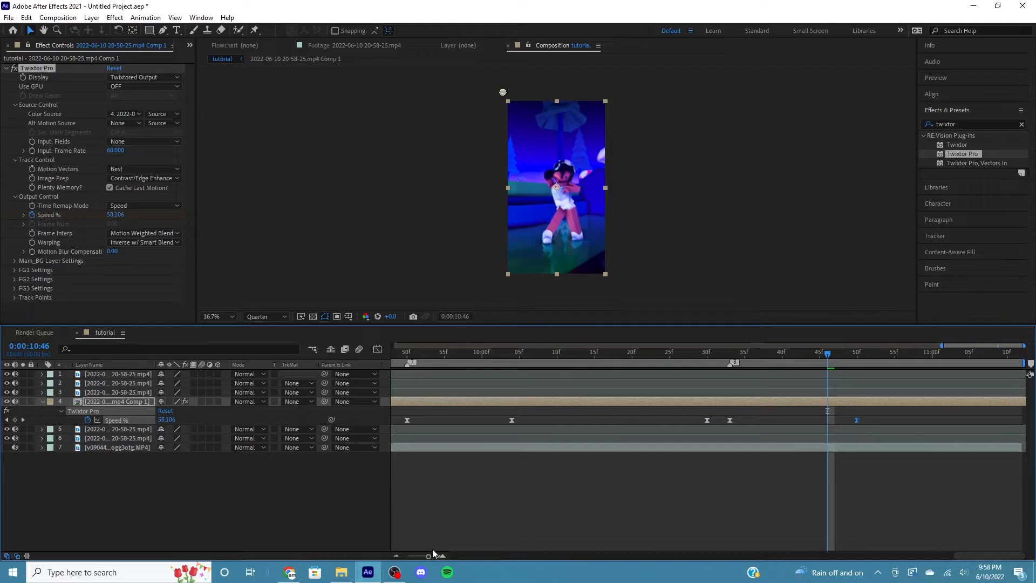
# Show all Twixtor Speed keyframes in the Graph Editor and lengthen the incoming ease handles of the 35% keyframes
pyautogui.moveTo(429, 556); pyautogui.dragTo(420, 568)
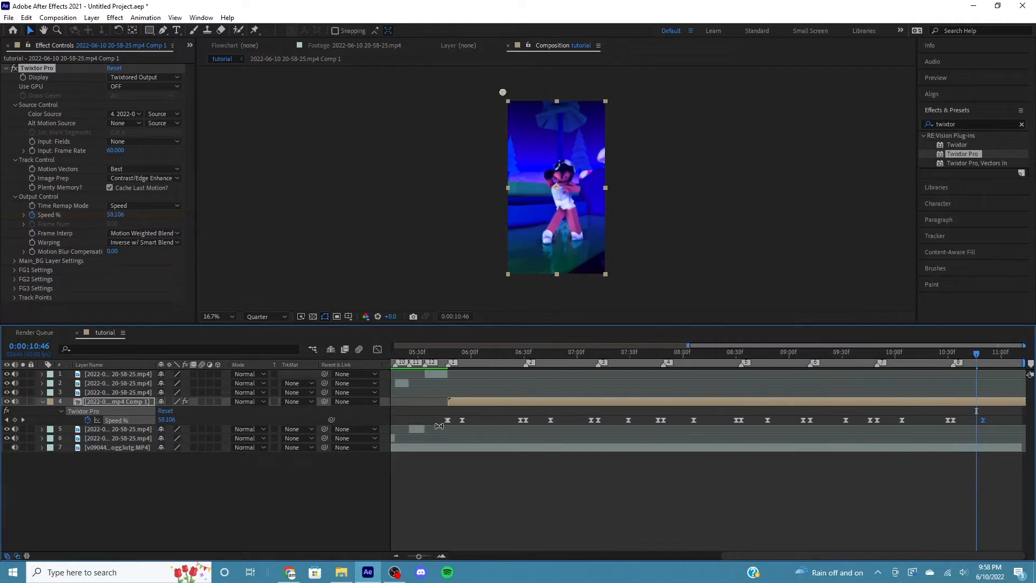
pyautogui.moveTo(439, 415); pyautogui.dragTo(1023, 429)
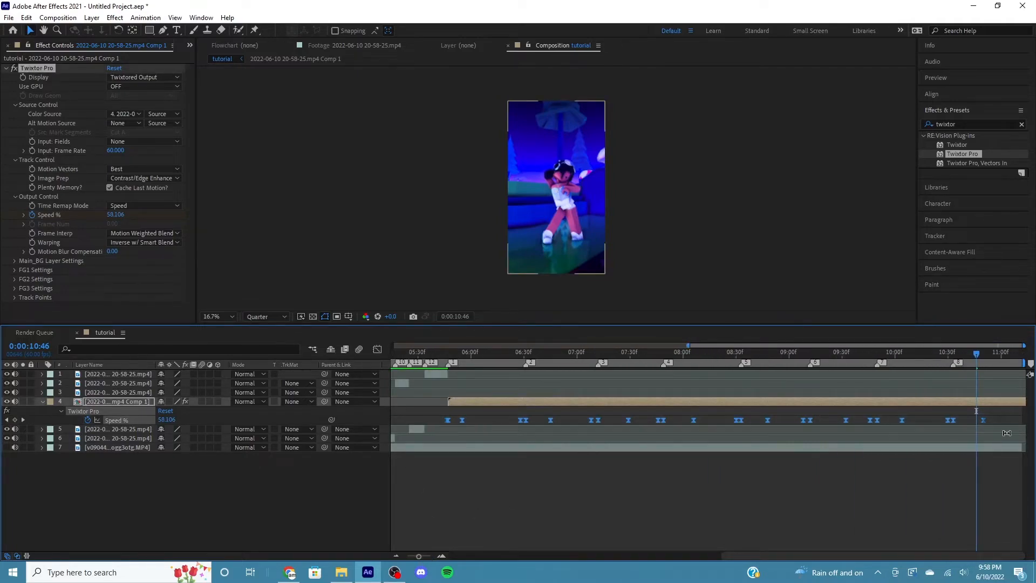
pyautogui.click(377, 349)
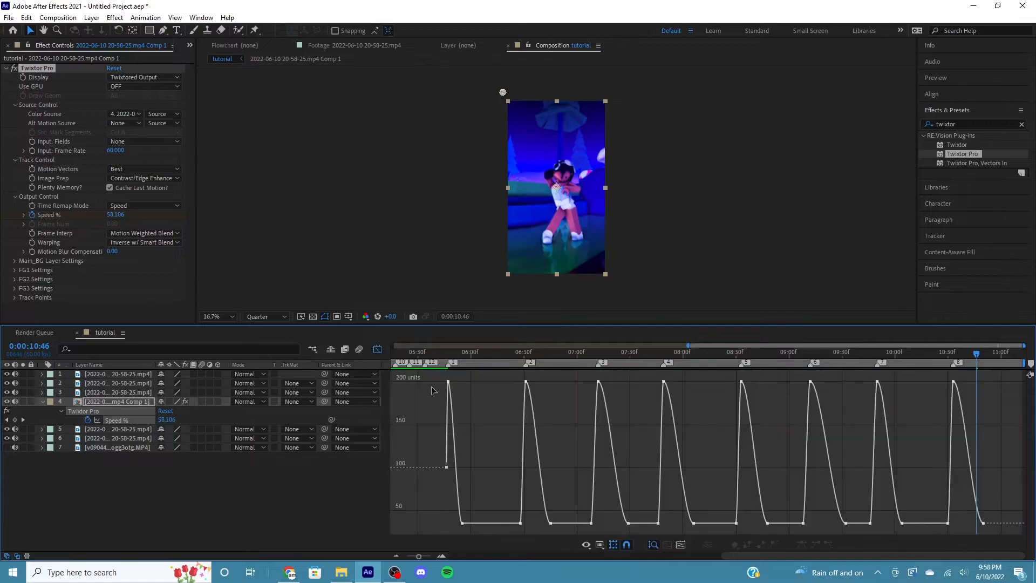
pyautogui.moveTo(438, 509); pyautogui.dragTo(1002, 536)
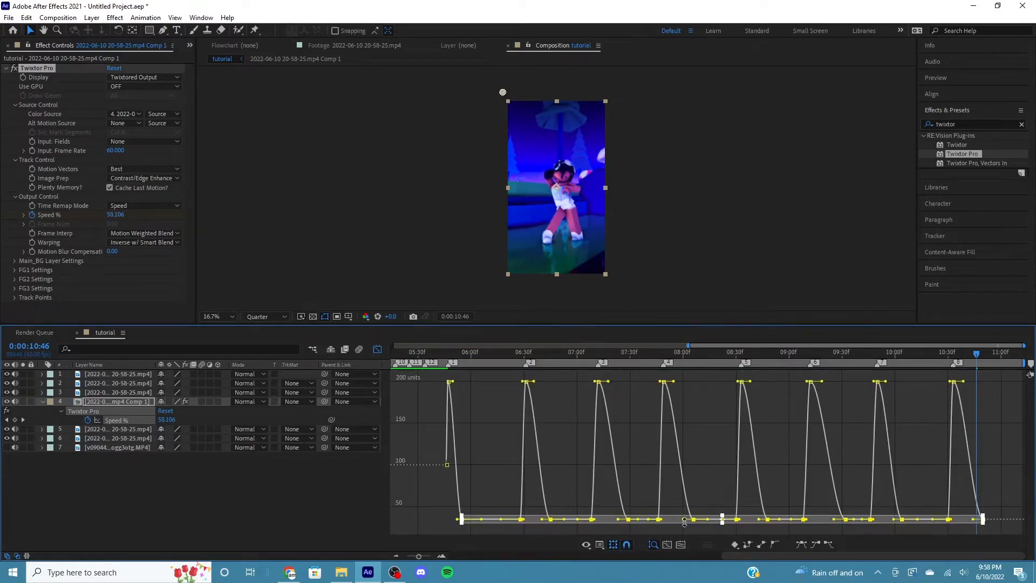
pyautogui.moveTo(685, 521); pyautogui.dragTo(678, 527)
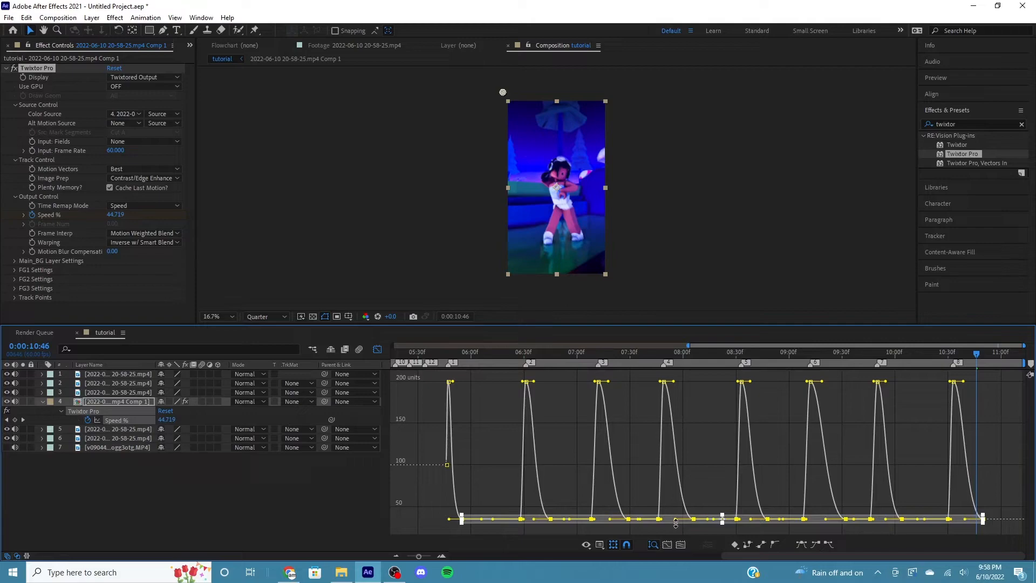
# Pull the outgoing handles of all 200% Speed keyframes steeply down towards the 35% level and leave the Graph Editor
pyautogui.moveTo(431, 376); pyautogui.dragTo(1017, 413)
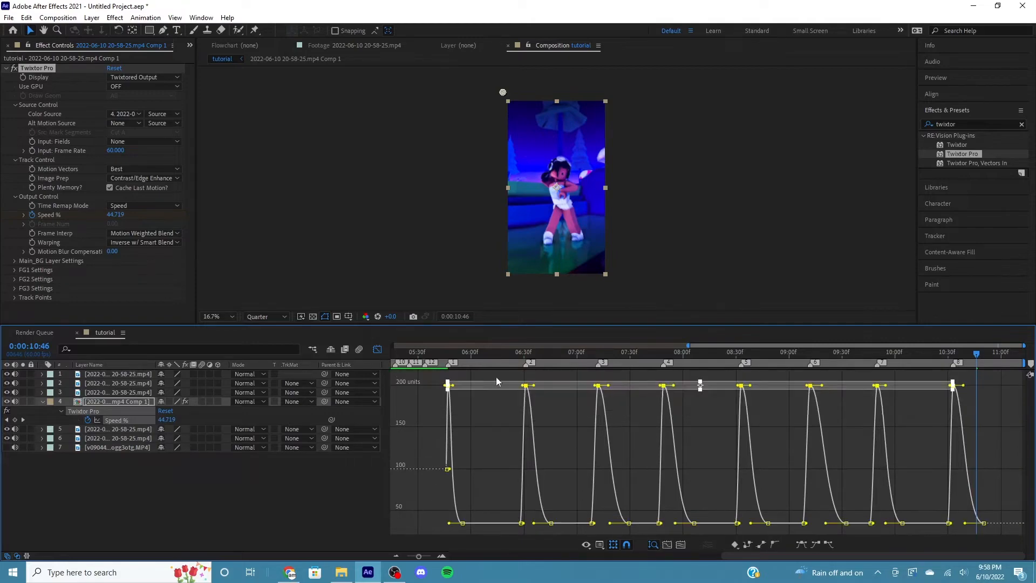
pyautogui.moveTo(453, 385); pyautogui.dragTo(453, 517)
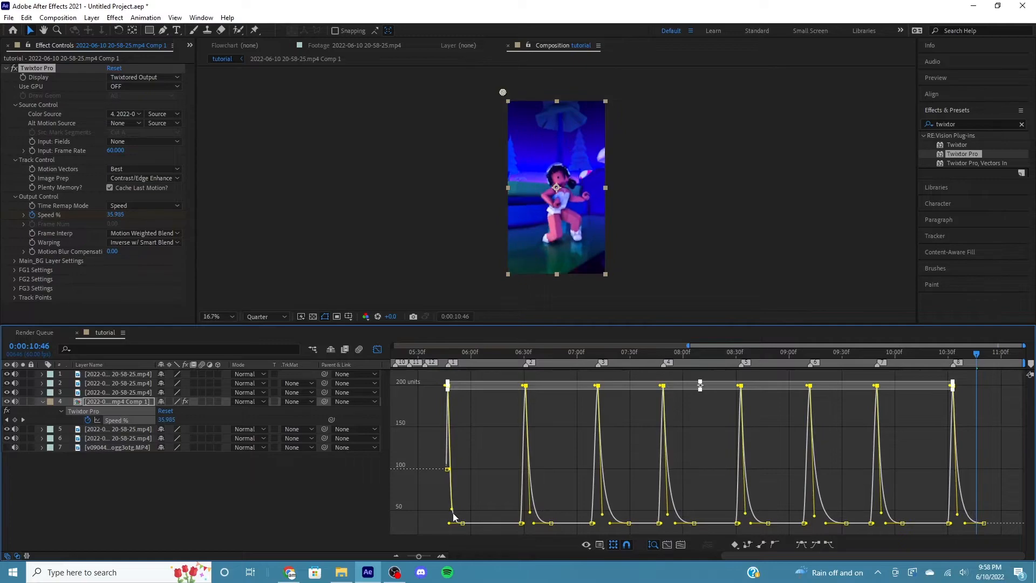
pyautogui.click(377, 349)
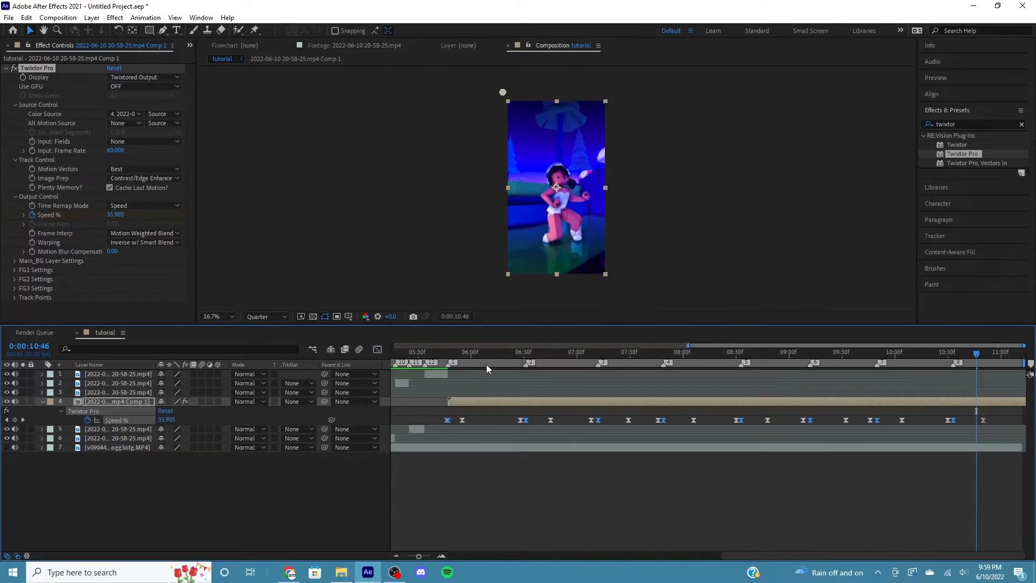
# Play the edit to check the speed ramps, and park the playhead at 0:00:05:48
pyautogui.click(502, 359)
pyautogui.moveTo(419, 556); pyautogui.dragTo(407, 556)
pyautogui.moveTo(747, 355); pyautogui.dragTo(713, 366)
pyautogui.press('space')
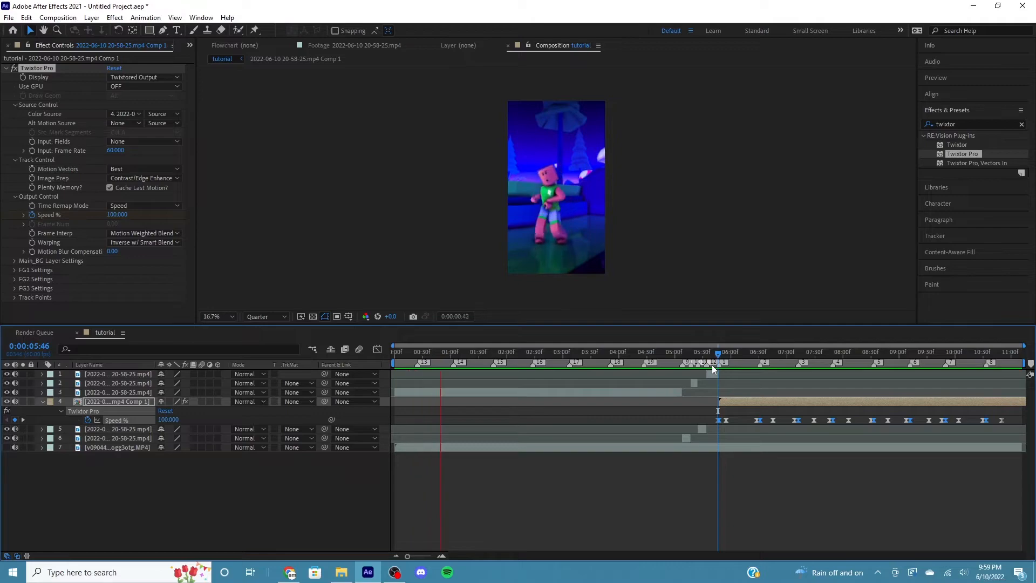
pyautogui.click(720, 356)
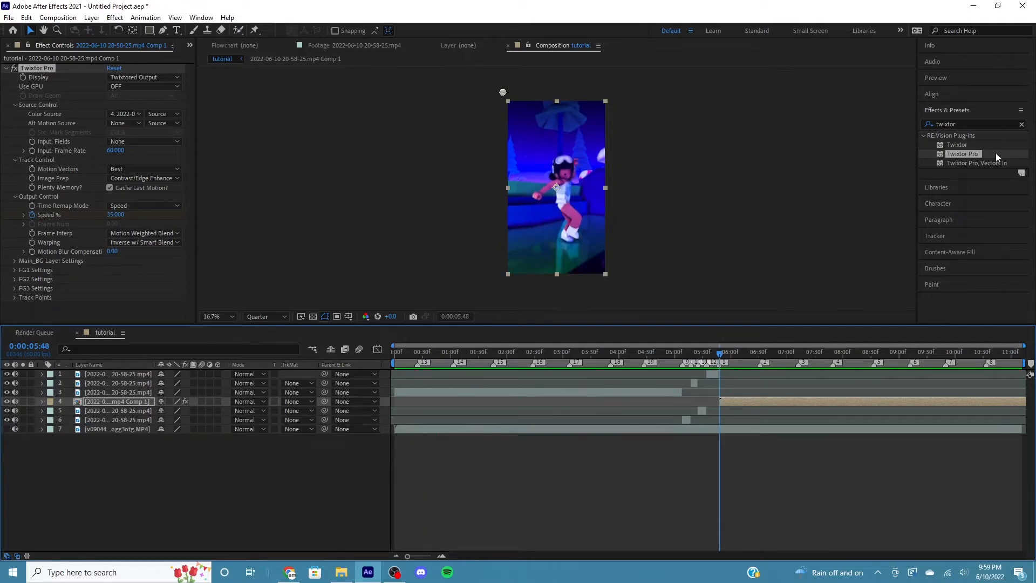
# Search the effects for "s_" and try to apply the Sapphire S_Distort effect to the final clip on layer 4
pyautogui.click(968, 125)
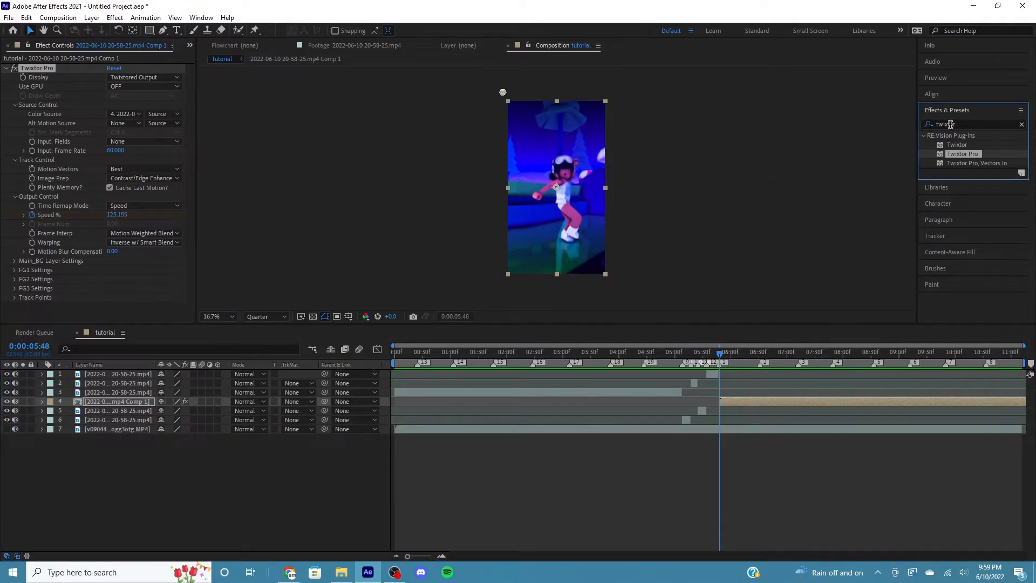
pyautogui.doubleClick(955, 124)
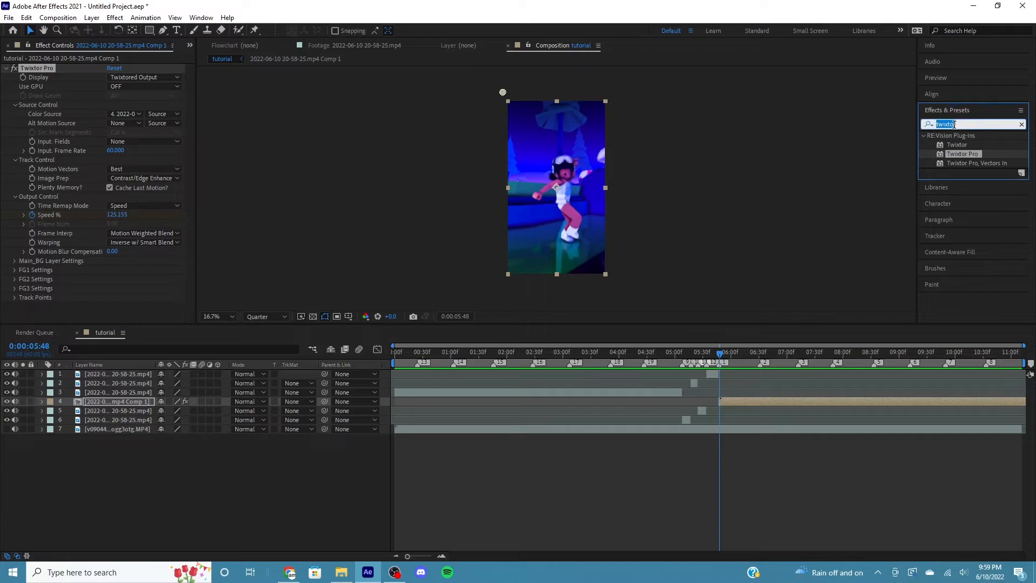
pyautogui.press('BackSpace')
pyautogui.scroll(-10, 987, 238)
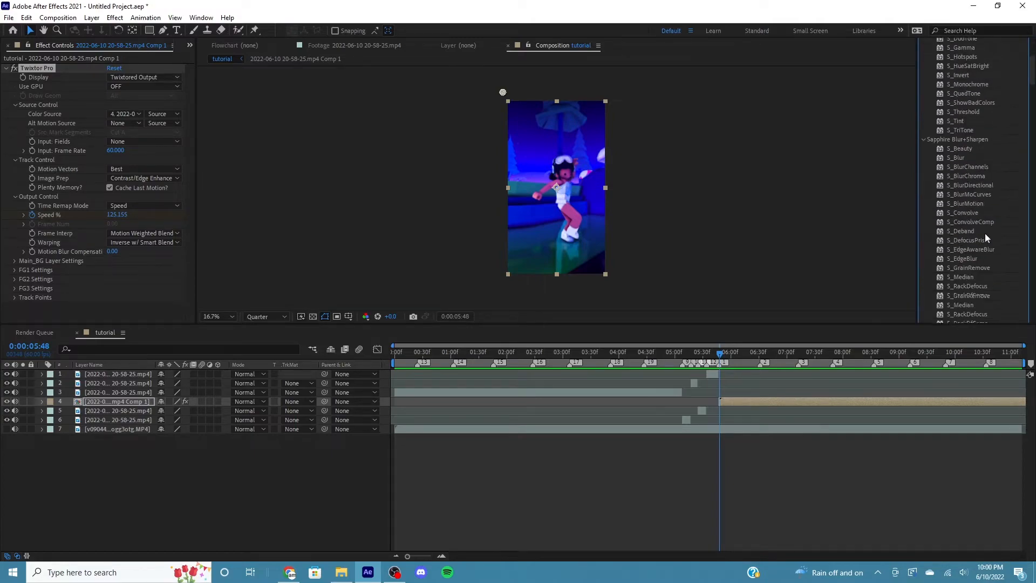
pyautogui.scroll(-7, 990, 233)
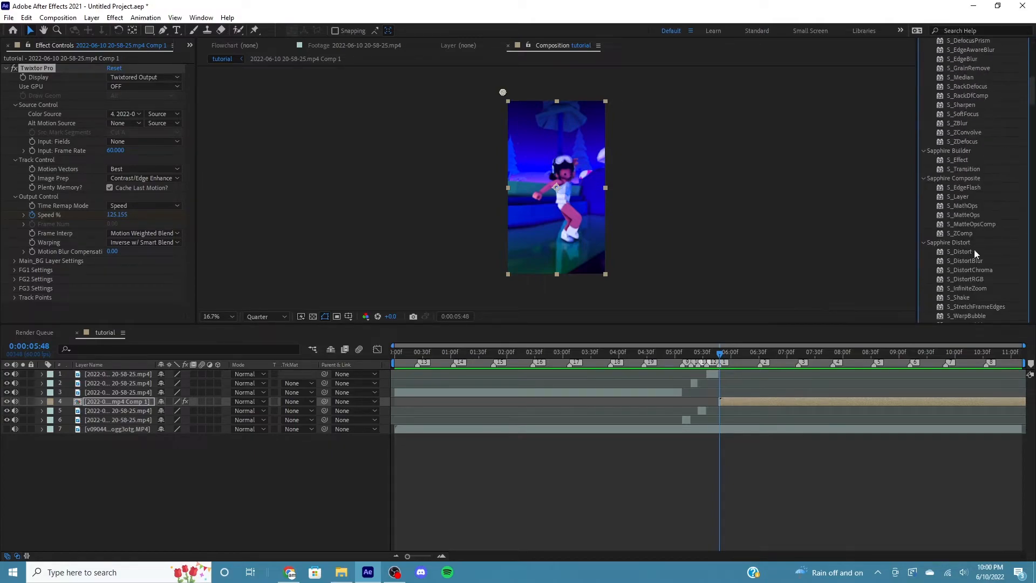
pyautogui.moveTo(959, 251); pyautogui.dragTo(785, 410)
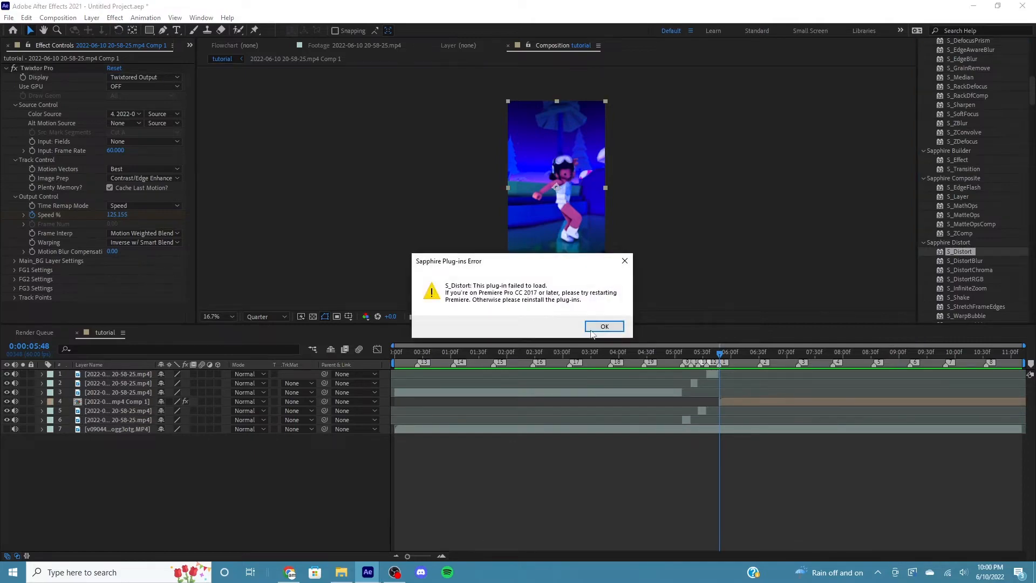
pyautogui.click(596, 327)
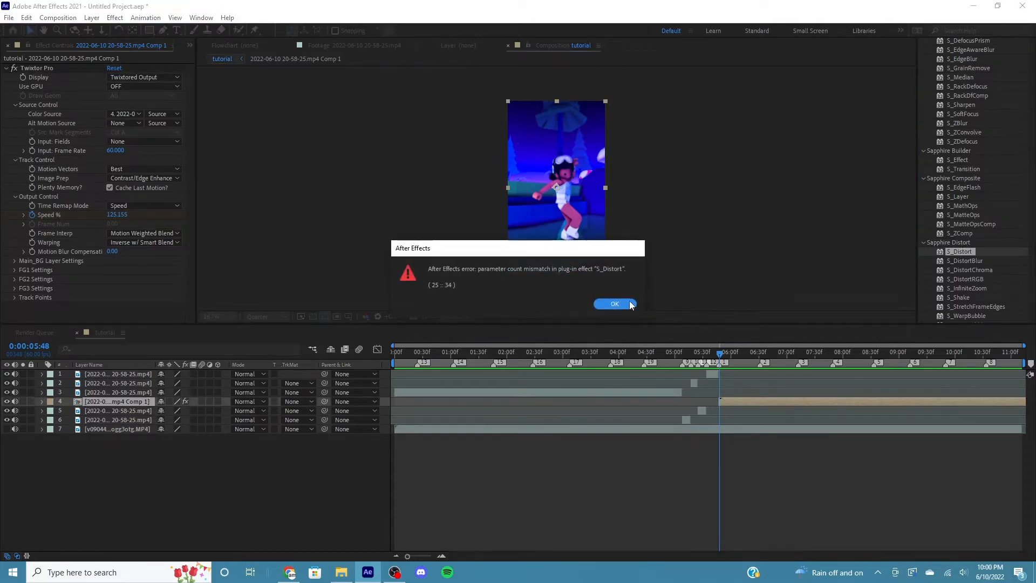
pyautogui.click(631, 305)
# Search the effects for "exposure" and apply the Color Correction Exposure effect to the final clip on layer 4
pyautogui.scroll(15, 986, 190)
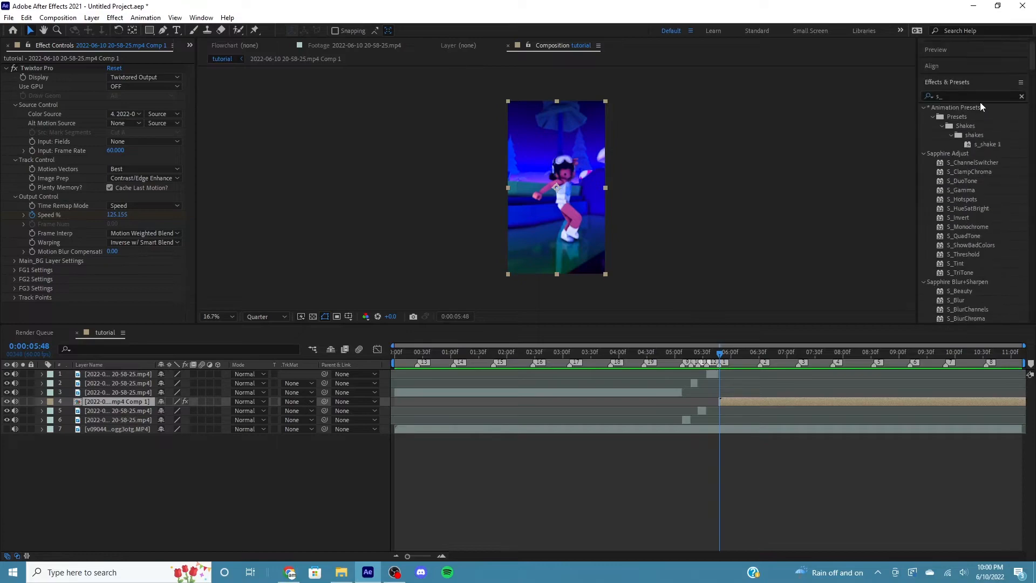
pyautogui.scroll(2, 980, 107)
pyautogui.moveTo(960, 124); pyautogui.dragTo(899, 123)
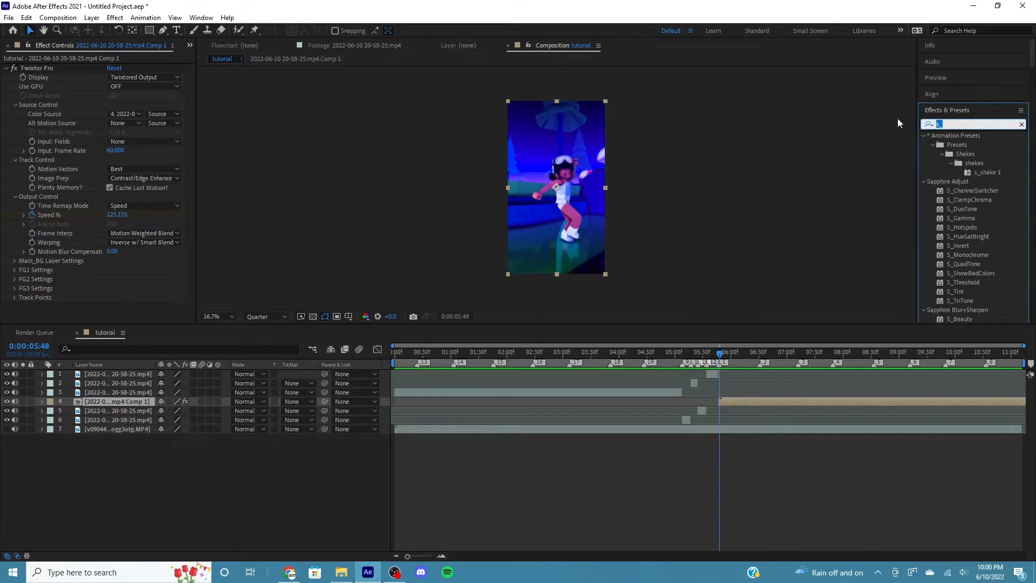
pyautogui.write('exposure')
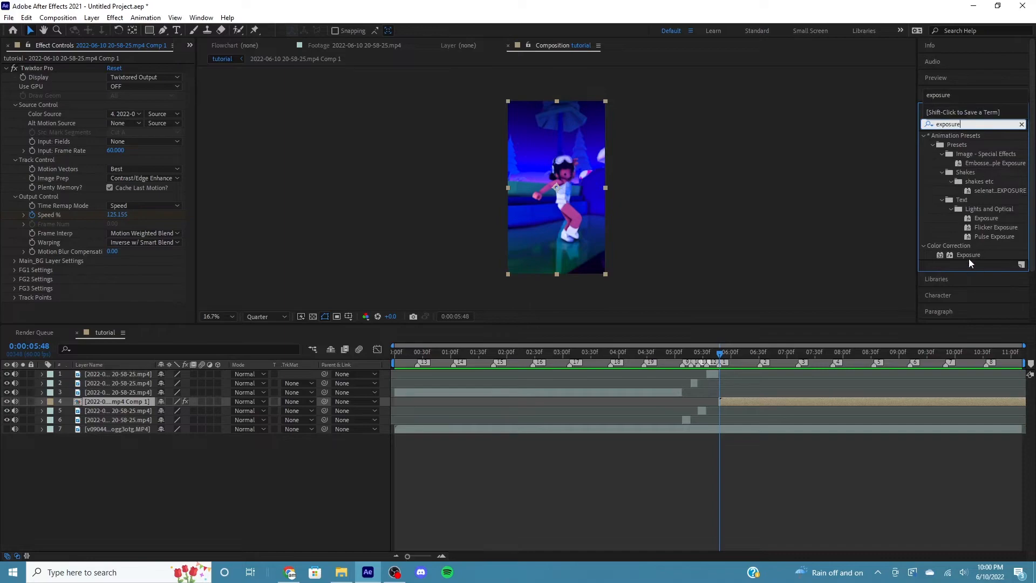
pyautogui.click(969, 255)
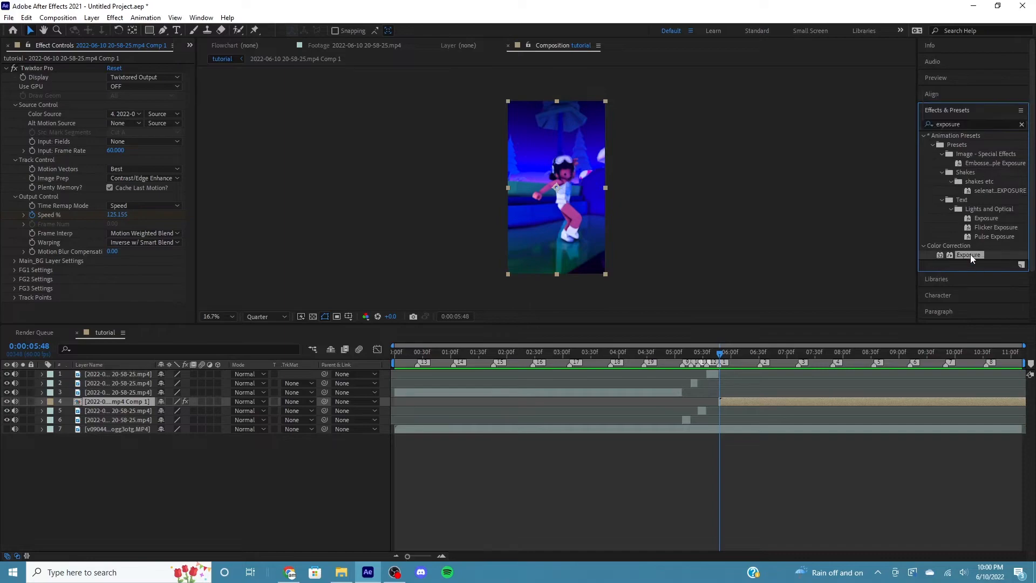
pyautogui.moveTo(972, 254); pyautogui.dragTo(743, 403)
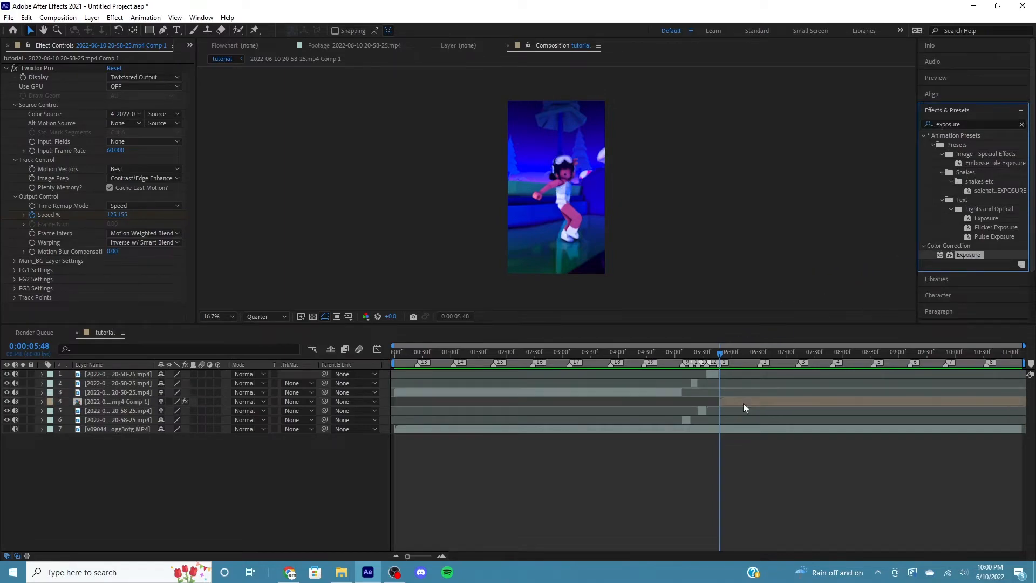
# Start keyframing the Exposure value at the final clip's first frame, 0:00:05:47
pyautogui.moveTo(408, 556); pyautogui.dragTo(427, 559)
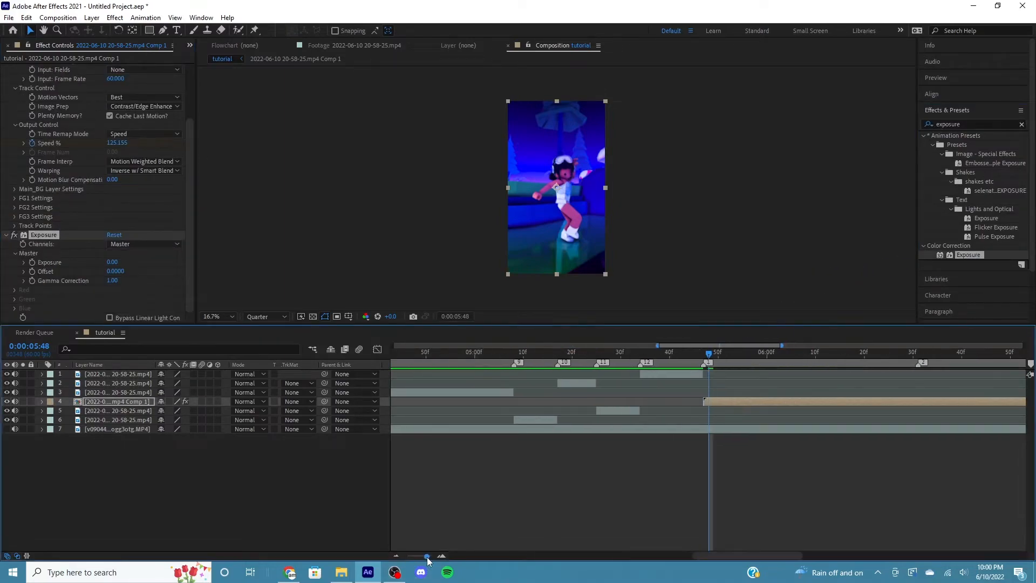
pyautogui.moveTo(707, 360); pyautogui.dragTo(703, 360)
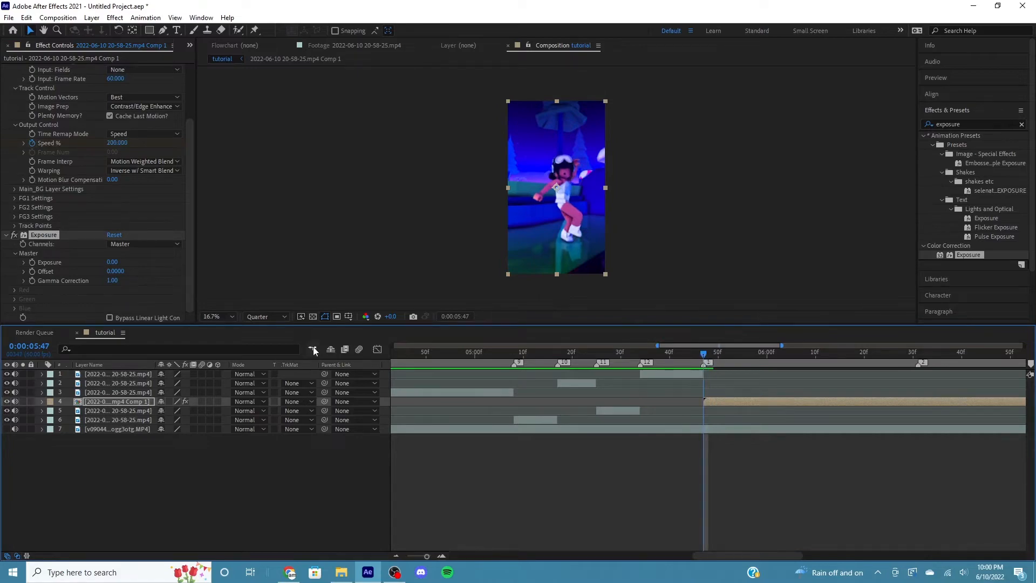
pyautogui.click(31, 262)
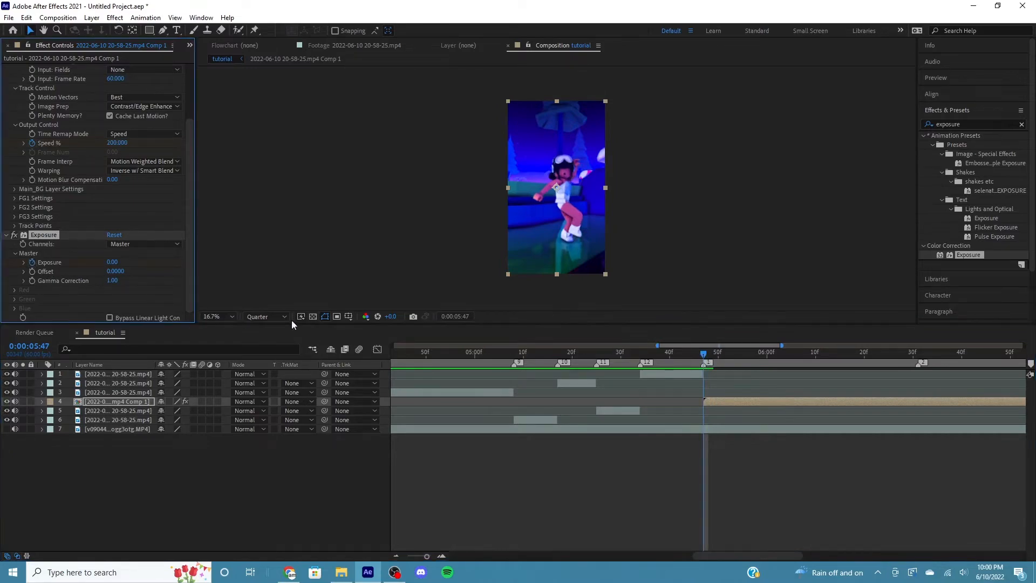
pyautogui.moveTo(709, 555); pyautogui.dragTo(732, 554)
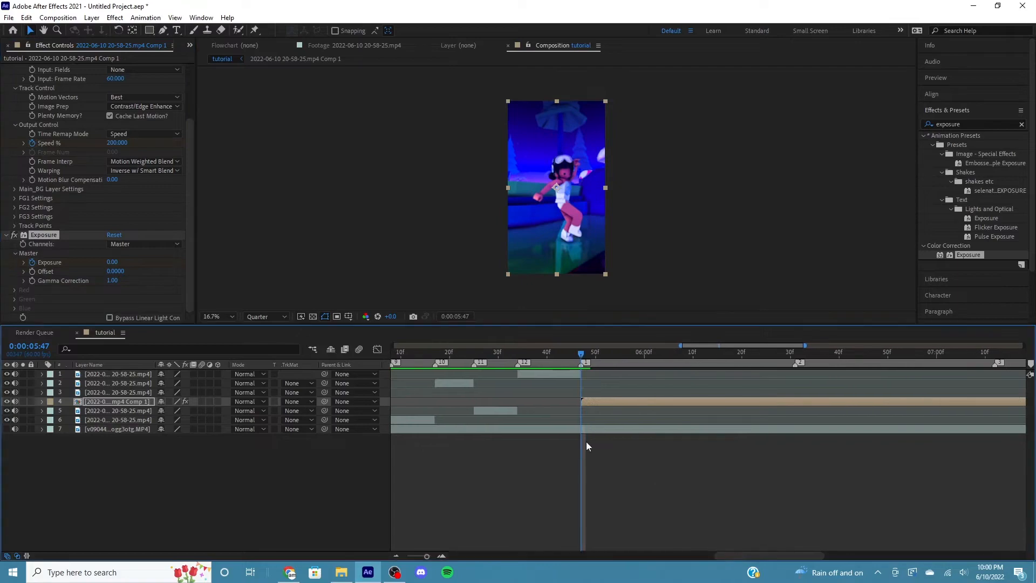
# Set the Exposure value of the keyframe at 0:00:05:47 to 2
pyautogui.click(113, 263)
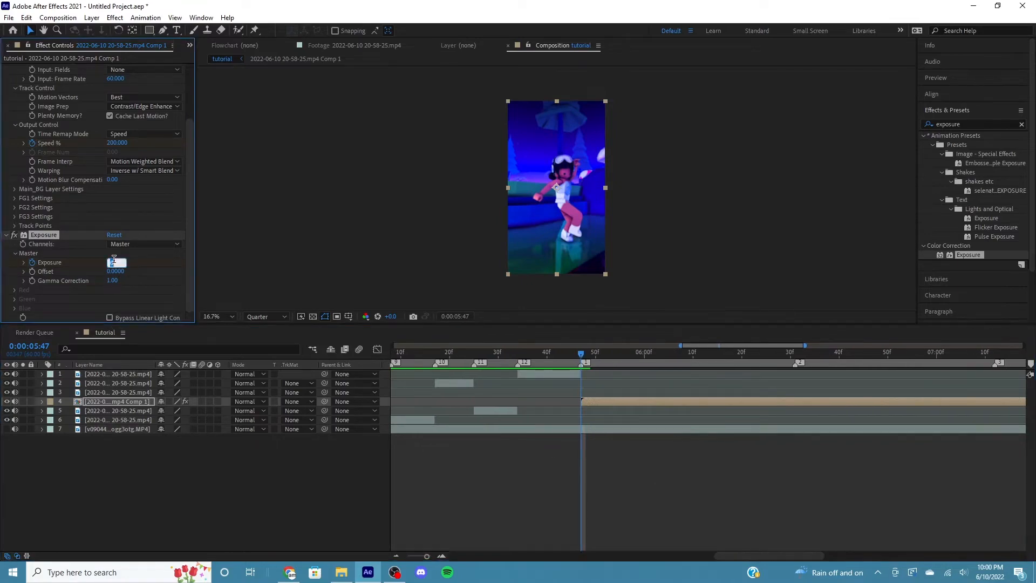
pyautogui.press('Return')
pyautogui.click(113, 261)
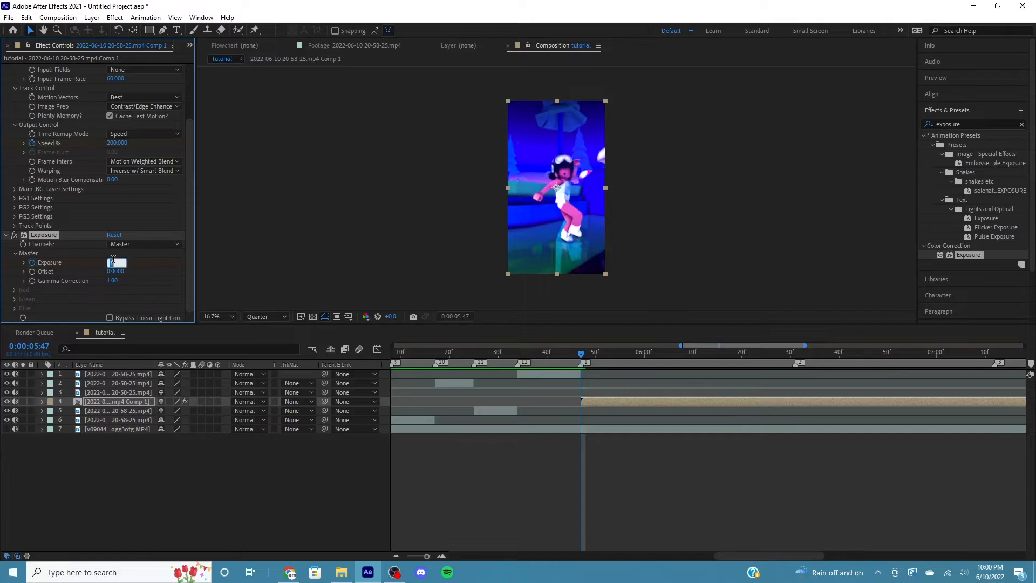
pyautogui.write('1.5')
pyautogui.press('Return')
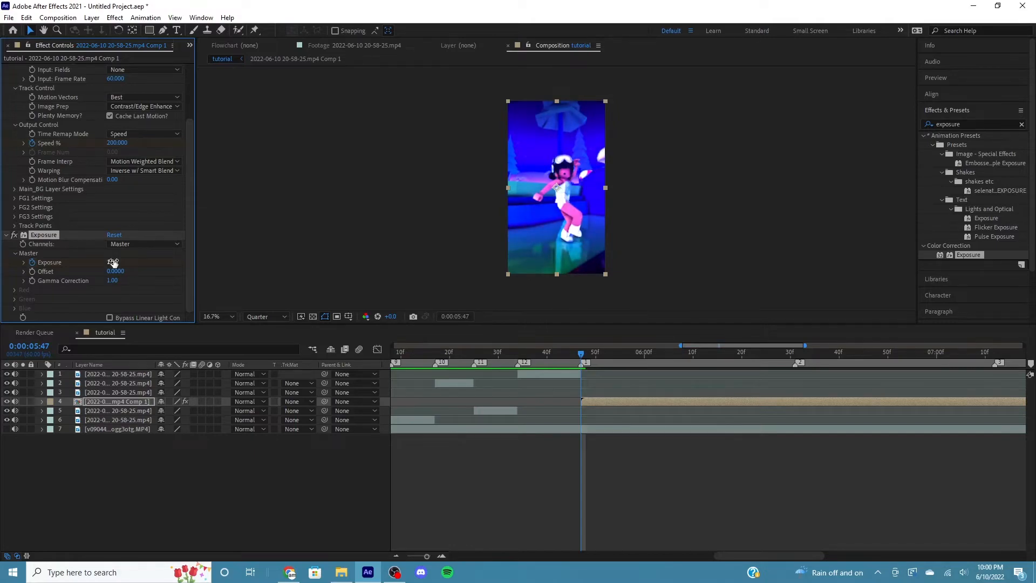
pyautogui.click(114, 261)
pyautogui.write('2')
pyautogui.press('Return')
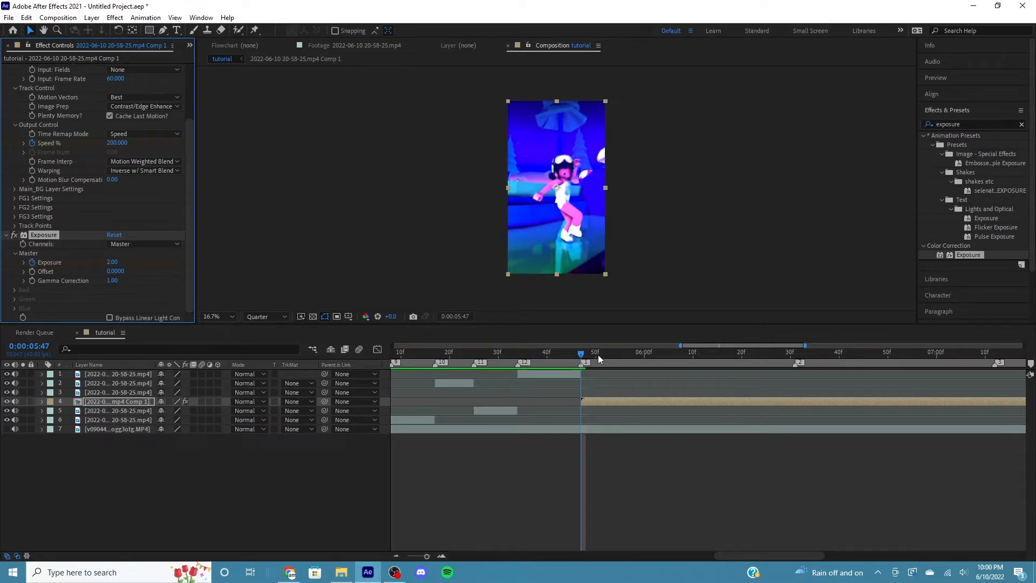
# Reveal the final clip's keyframed properties and paste a copy of the 2.00 Exposure keyframe at the beat marker at 0:00:06:31
pyautogui.press('u')
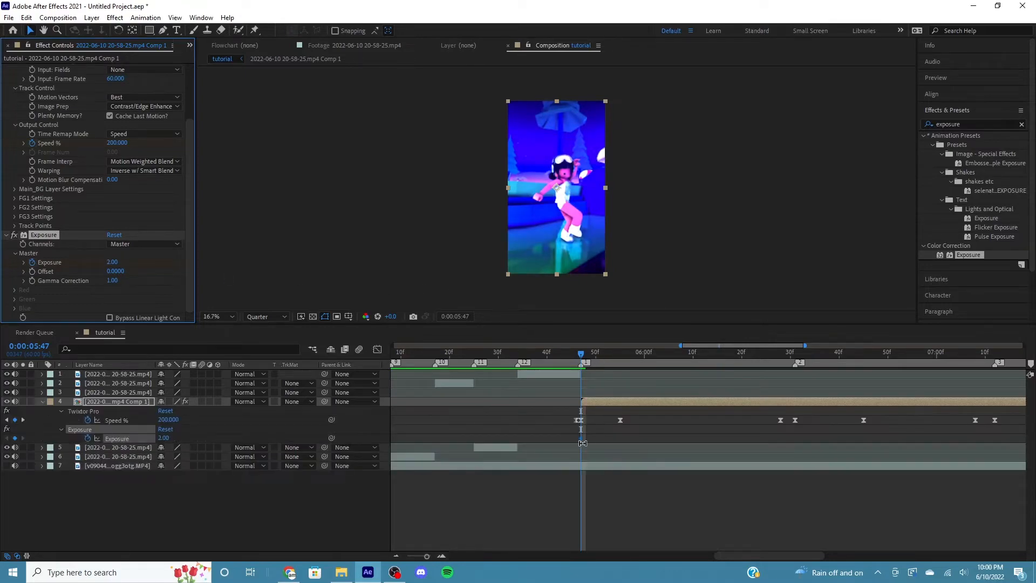
pyautogui.click(792, 354)
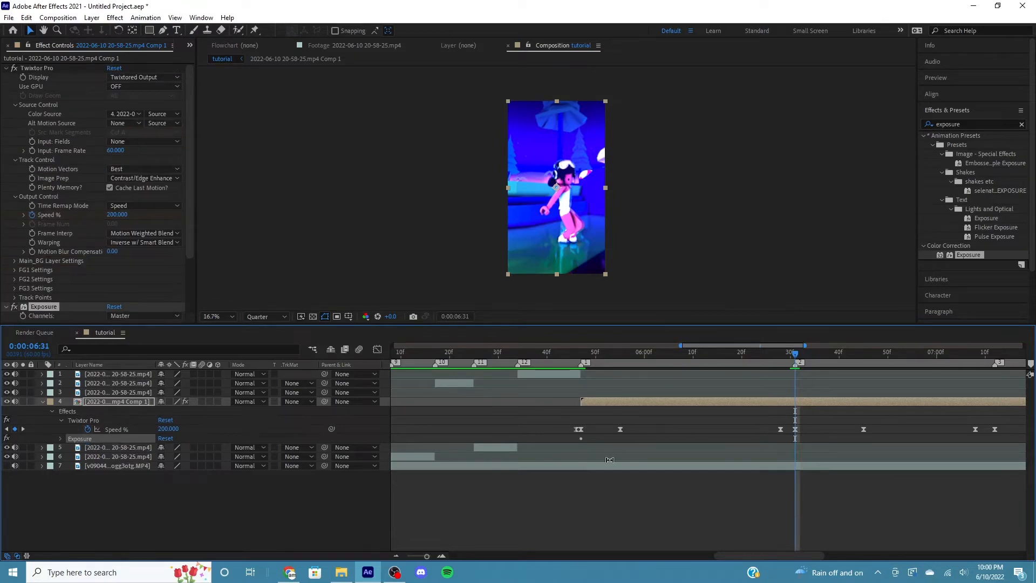
pyautogui.click(604, 404)
pyautogui.press('u')
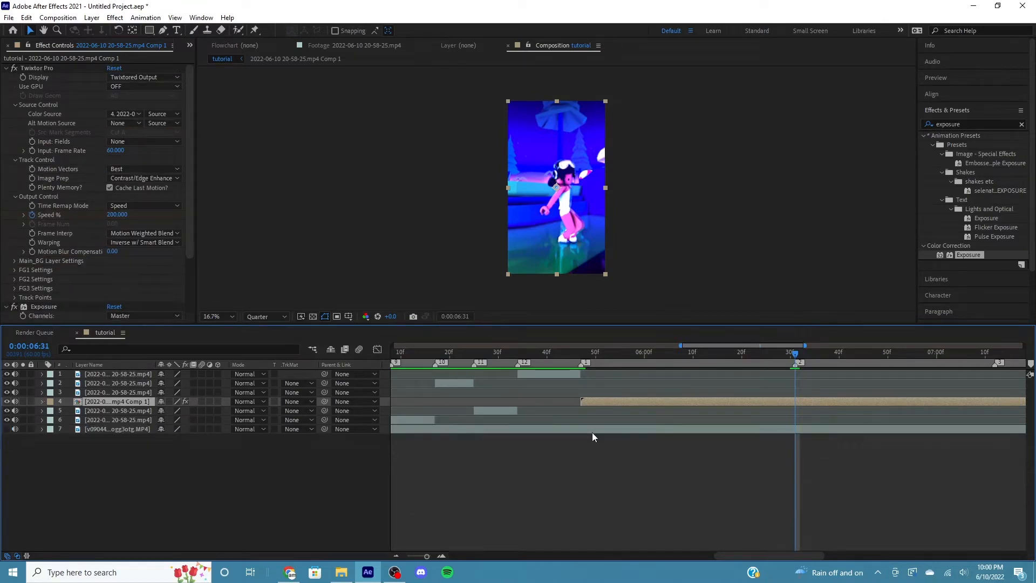
pyautogui.press('u')
pyautogui.press('u')
pyautogui.hotkey('ctrl', 'v')
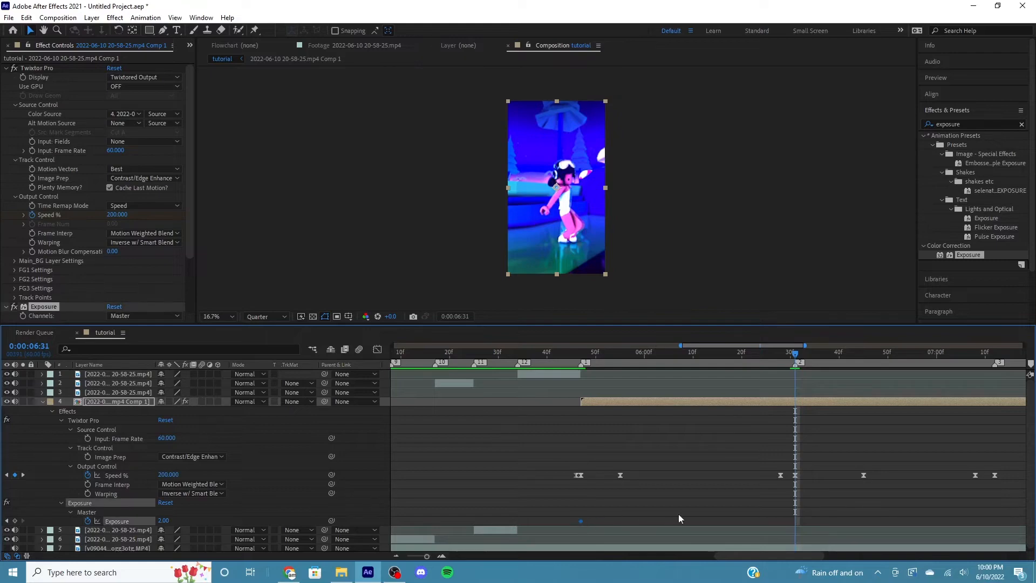
# Paste the 2.00 Exposure keyframe at the beat markers at 0:00:07:12, 0:00:07:49 and 0:00:08:33
pyautogui.hscroll(5, 775, 555)
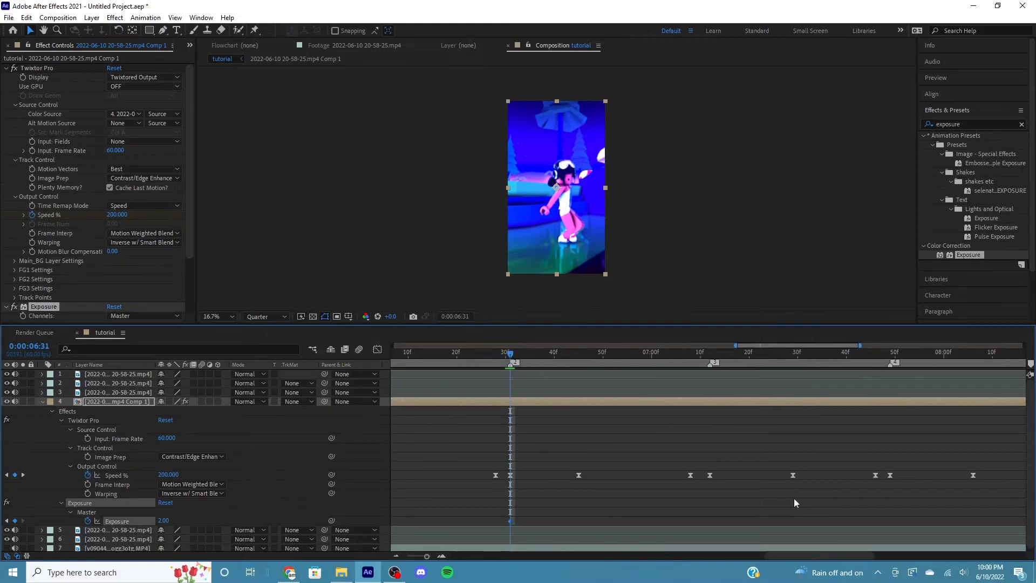
pyautogui.click(712, 361)
pyautogui.hotkey('ctrl', 'v')
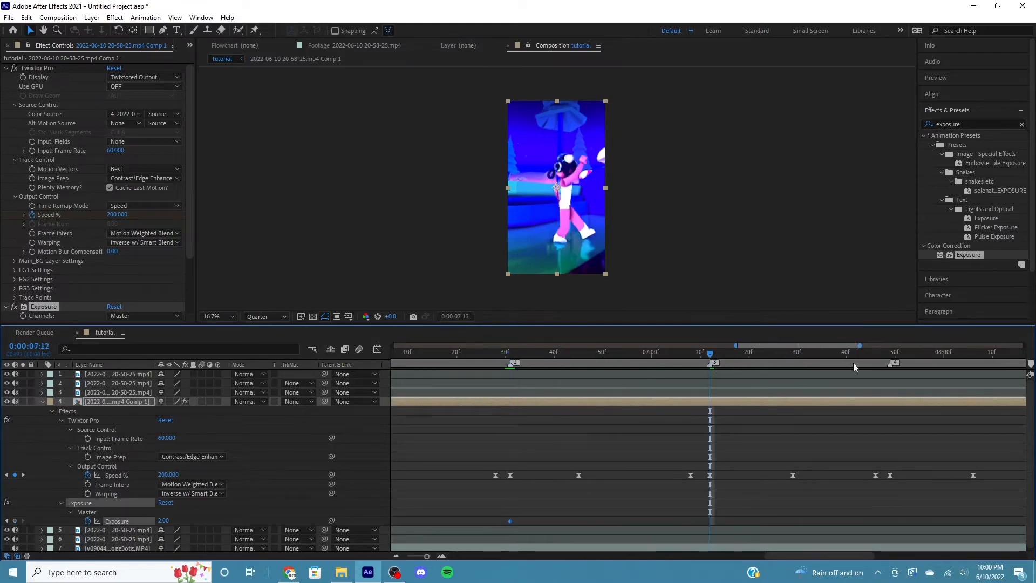
pyautogui.click(890, 354)
pyautogui.hotkey('ctrl', 'v')
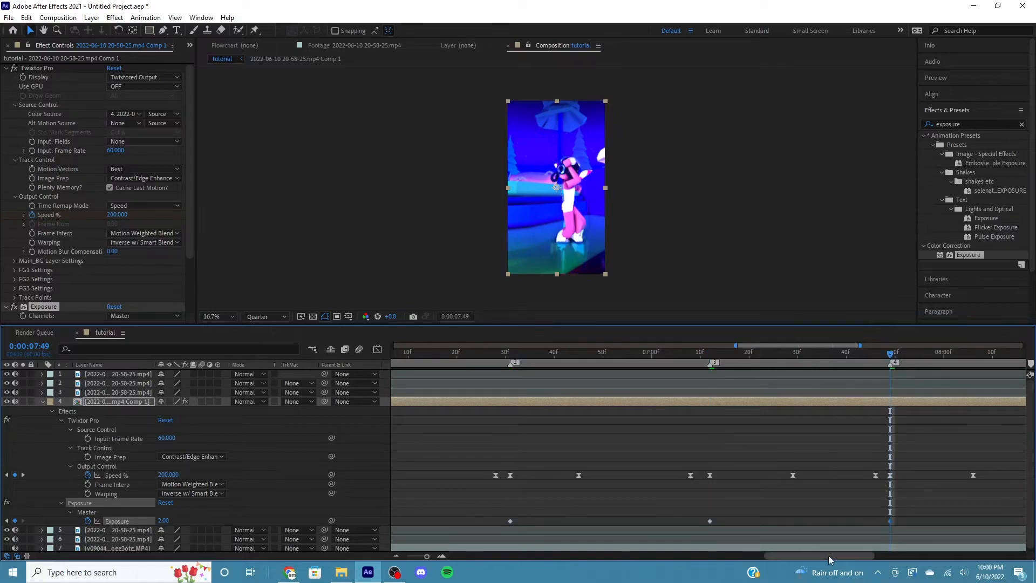
pyautogui.hscroll(4, 861, 391)
pyautogui.click(866, 355)
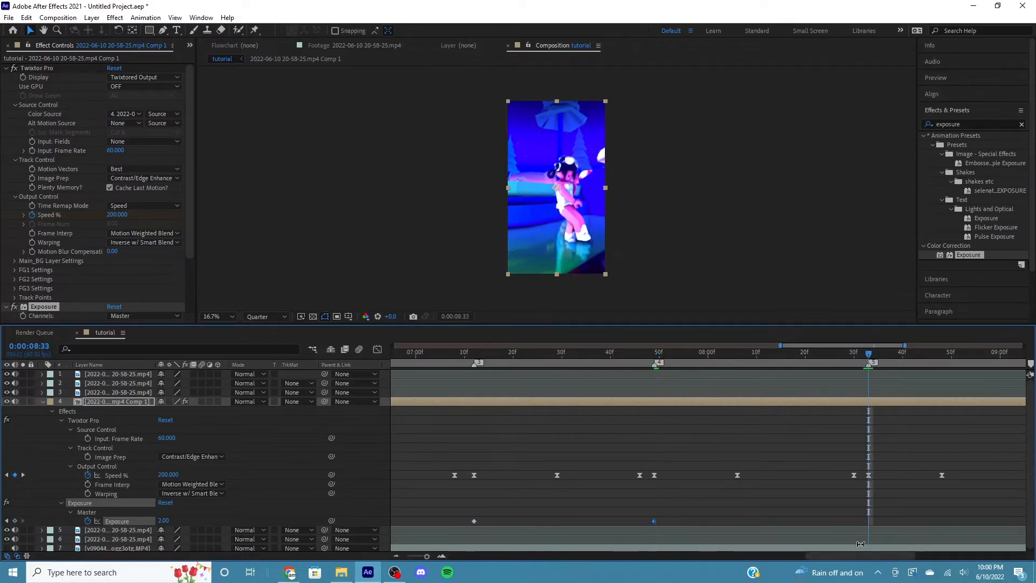
pyautogui.click(877, 551)
pyautogui.moveTo(874, 554); pyautogui.dragTo(905, 555)
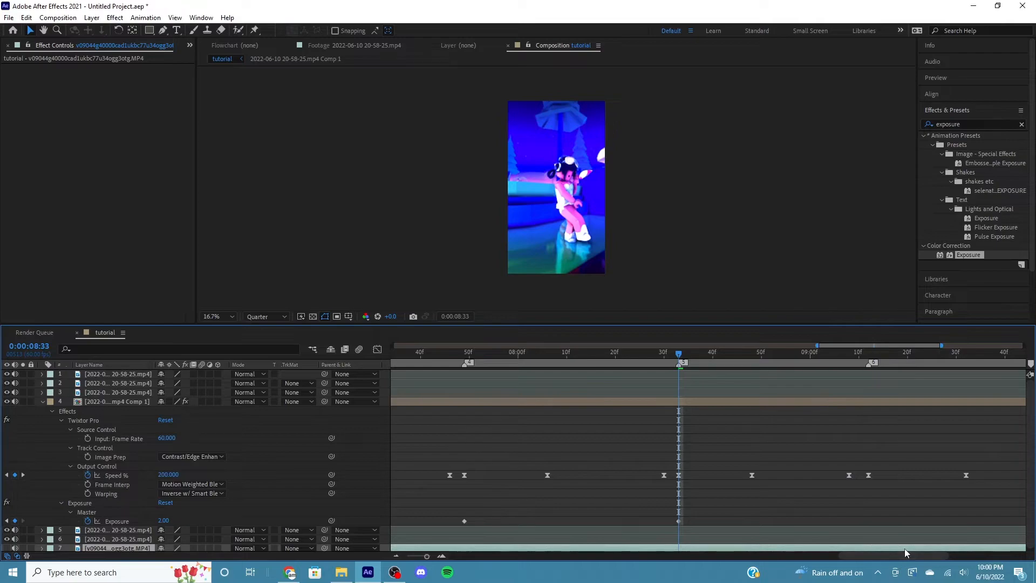
# Paste the 2.00 Exposure keyframe on the final clip at the remaining beat markers from 0:00:09:12 onward
pyautogui.click(868, 361)
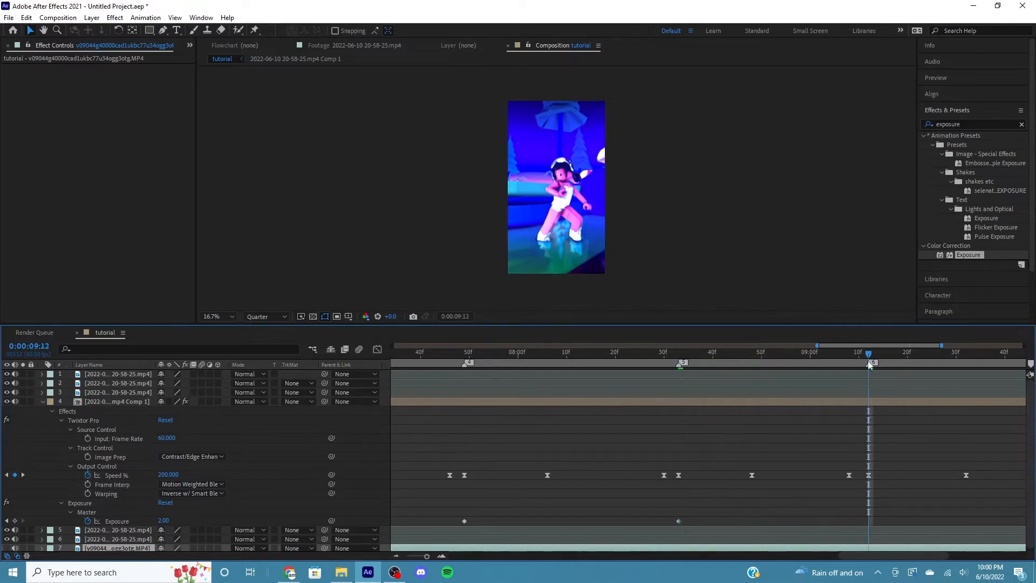
pyautogui.hotkey('ctrl', 'v')
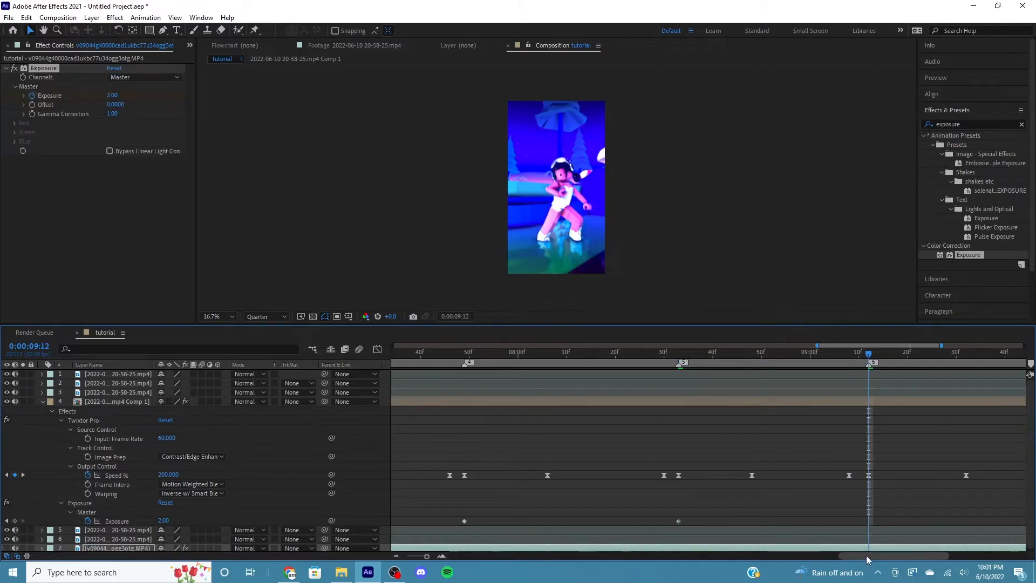
pyautogui.click(873, 400)
pyautogui.hotkey('ctrl', 'v')
pyautogui.click(843, 361)
pyautogui.hotkey('ctrl', 'v')
# Add Exposure keyframes of 0 between the first beat markers, at about 0:00:06:20, 0:00:06:28, 0:00:07:03 and 0:00:07:08
pyautogui.moveTo(875, 555)
pyautogui.mouseDown()
pyautogui.moveTo(944, 555)
pyautogui.moveTo(731, 555)
pyautogui.moveTo(756, 555)
pyautogui.mouseUp()
pyautogui.click(847, 361)
pyautogui.moveTo(591, 360); pyautogui.dragTo(900, 364)
pyautogui.hotkey('ctrl', 'v')
pyautogui.click(720, 361)
pyautogui.hotkey('ctrl', 'v')
pyautogui.hotkey('ctrl', 'v')
pyautogui.moveTo(900, 522); pyautogui.dragTo(888, 524)
pyautogui.click(915, 360)
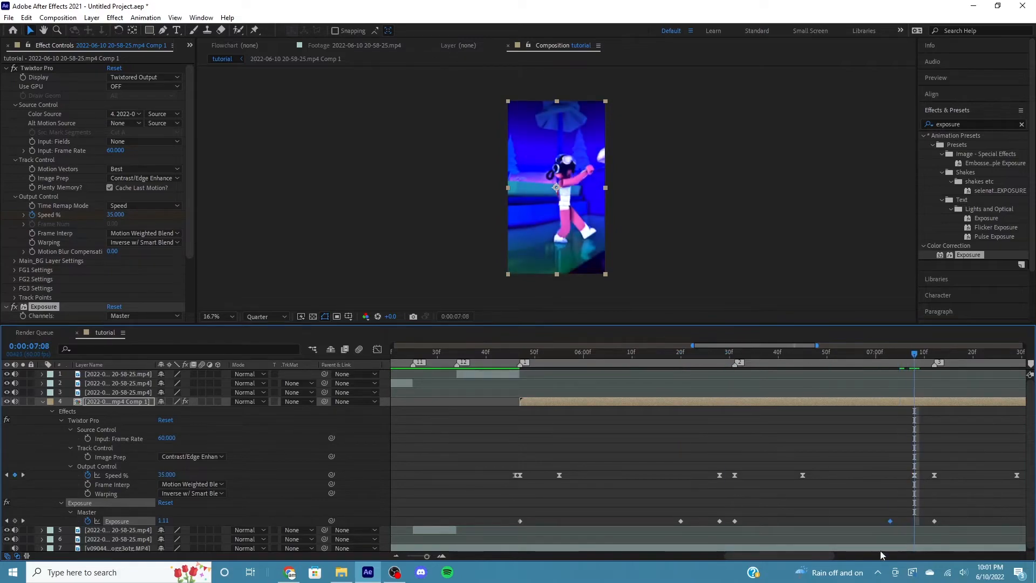
pyautogui.hotkey('ctrl', 'v')
# Paste the 0 Exposure keyframe at about 0:00:07:37, 0:00:07:46, 0:00:08:21 and 0:00:08:30
pyautogui.moveTo(826, 555); pyautogui.dragTo(875, 555)
pyautogui.click(813, 360)
pyautogui.hotkey('ctrl', 'v')
pyautogui.click(775, 361)
pyautogui.hotkey('ctrl', 'v')
pyautogui.moveTo(777, 555); pyautogui.dragTo(818, 556)
pyautogui.click(797, 361)
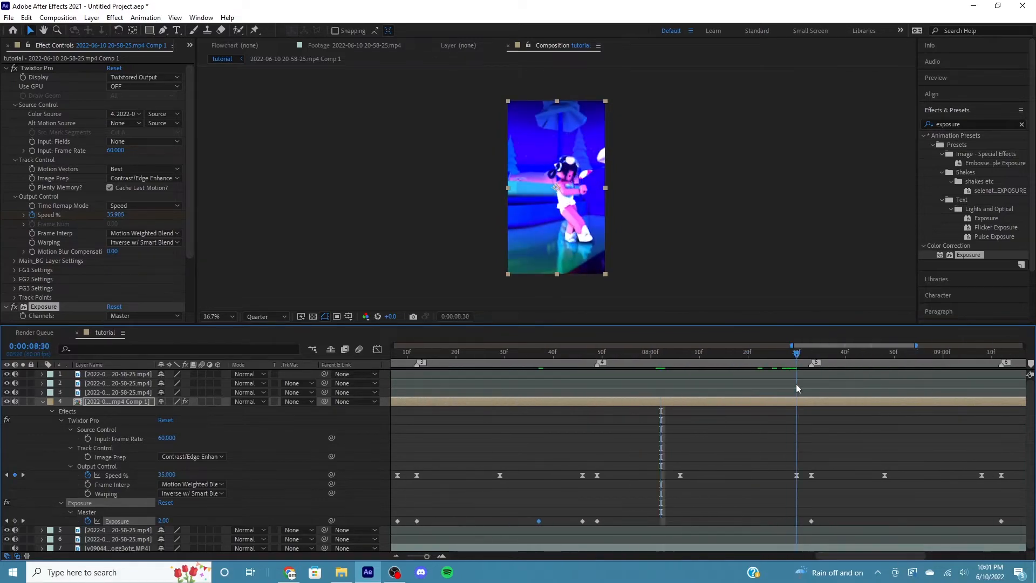
pyautogui.hotkey('ctrl', 'v')
pyautogui.click(753, 360)
pyautogui.hotkey('ctrl', 'v')
# Paste the 0 Exposure keyframe at about 0:00:08:54, 0:00:09:08, 0:00:09:38 and 0:00:09:46
pyautogui.moveTo(957, 360); pyautogui.dragTo(982, 387)
pyautogui.hotkey('ctrl', 'v')
pyautogui.click(913, 361)
pyautogui.hotkey('ctrl', 'v')
pyautogui.click(885, 548)
pyautogui.moveTo(891, 555); pyautogui.dragTo(988, 556)
pyautogui.click(605, 362)
pyautogui.hotkey('ctrl', 'v')
pyautogui.moveTo(606, 360); pyautogui.dragTo(573, 372)
pyautogui.click(620, 402)
pyautogui.hotkey('ctrl', 'v')
# Paste the 0 Exposure keyframe around the last beat marker at about 0:00:10:18, 0:00:10:30 and 0:00:11:00
pyautogui.hotkey('ctrl', 'v')
pyautogui.hotkey('ctrl', 'v')
pyautogui.moveTo(722, 361); pyautogui.dragTo(768, 361)
pyautogui.hotkey('ctrl', 'v')
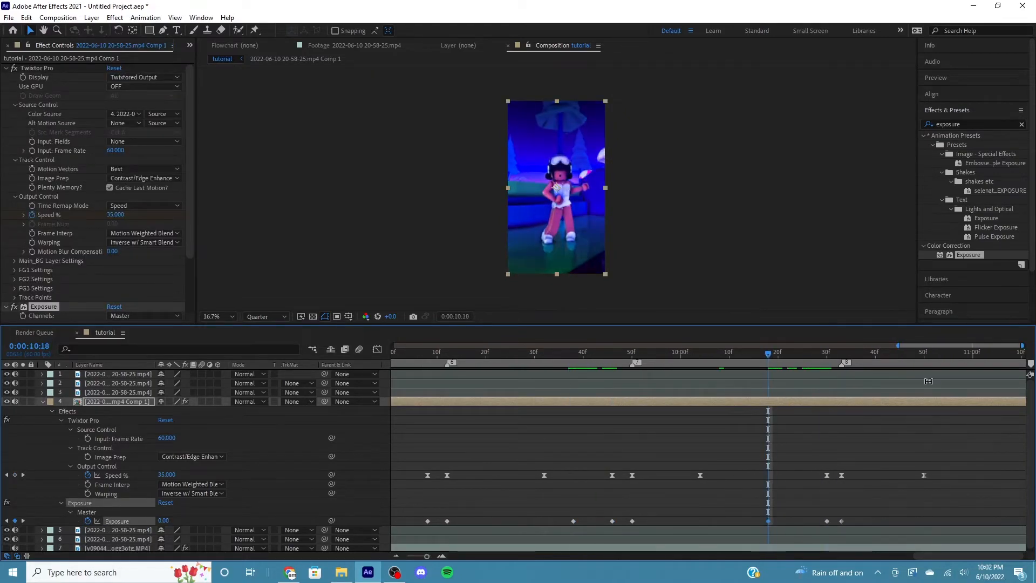
pyautogui.moveTo(924, 360); pyautogui.dragTo(965, 378)
pyautogui.press('pagedown')
# Select all Exposure keyframes of the final clip and apply Easy Ease to them
pyautogui.moveTo(427, 555); pyautogui.dragTo(412, 557)
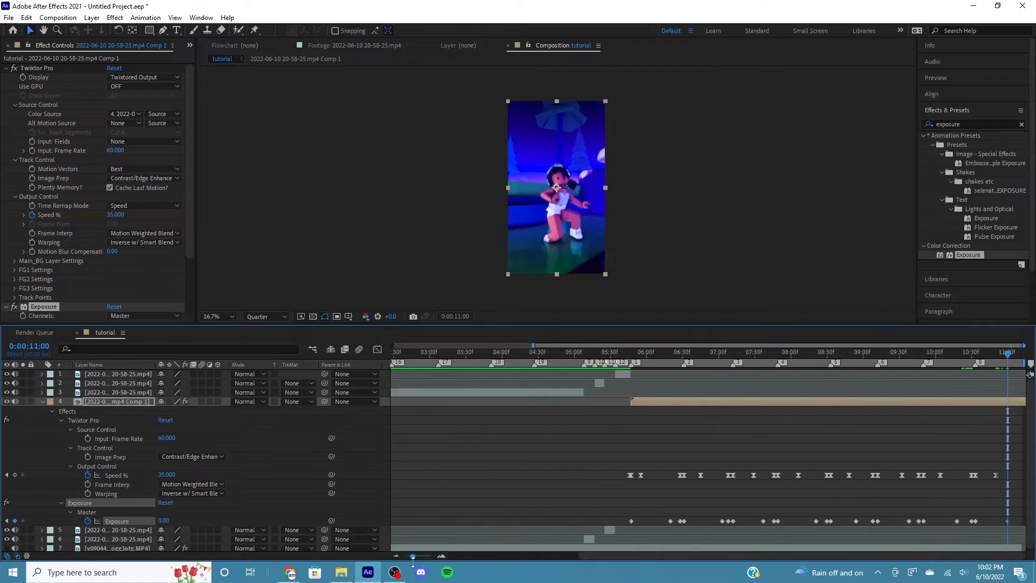
pyautogui.moveTo(610, 506); pyautogui.dragTo(1010, 540)
pyautogui.press('F9')
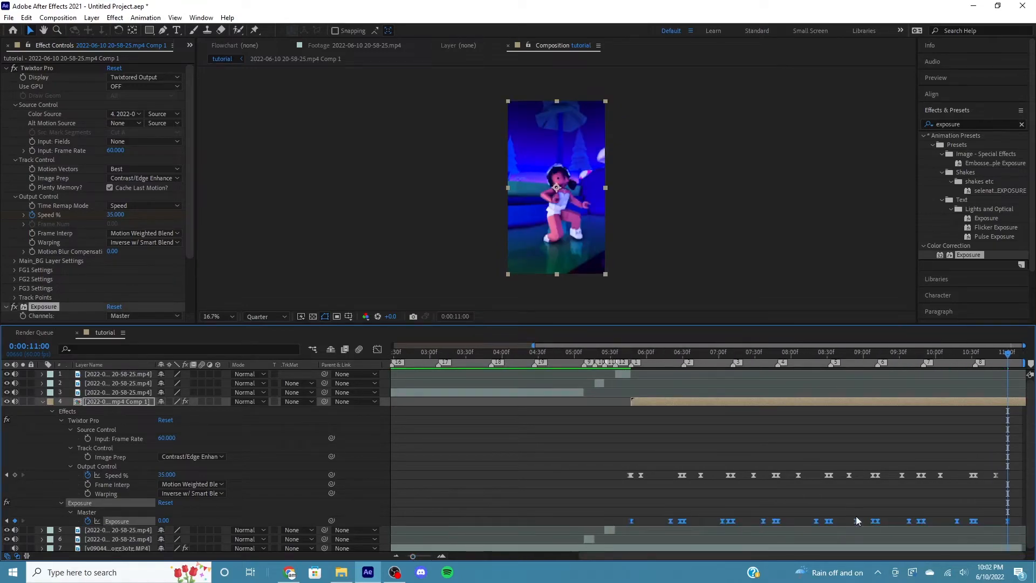
# Shorten the ease handles of the 0 Exposure keyframes in the value graph and reshape the curve at the 2.0 peaks
pyautogui.click(378, 351)
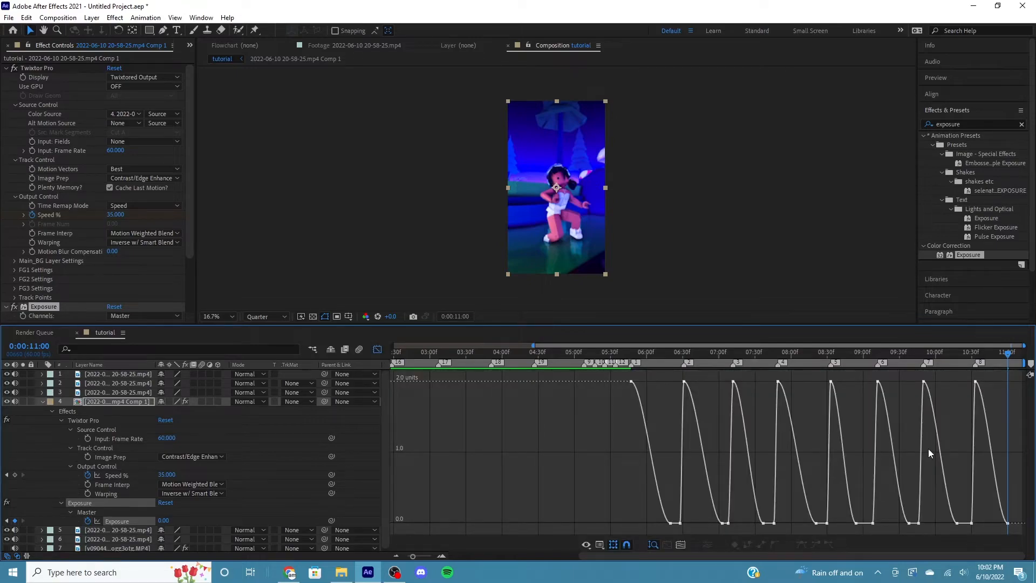
pyautogui.moveTo(649, 506); pyautogui.dragTo(1007, 531)
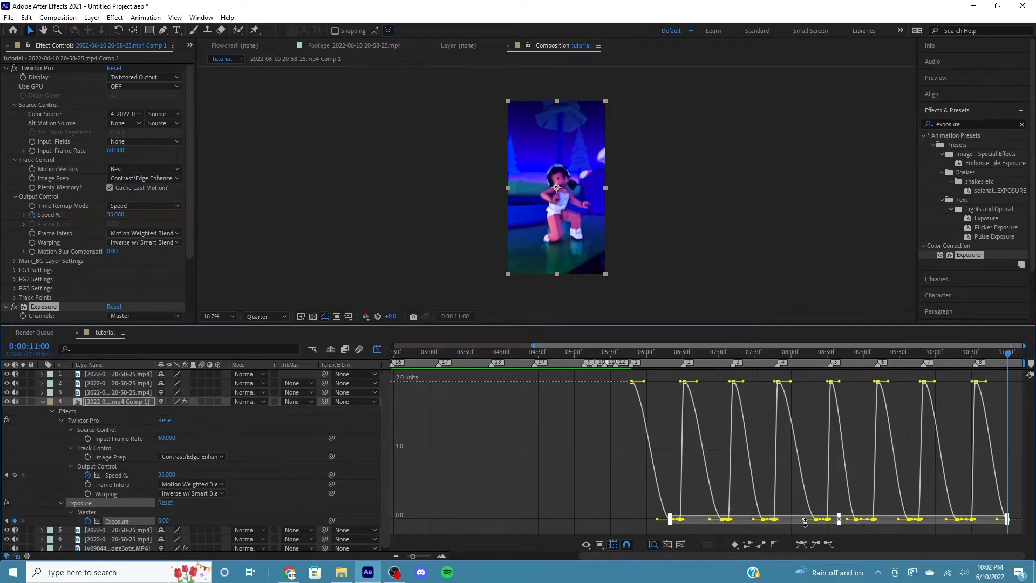
pyautogui.moveTo(794, 520); pyautogui.dragTo(812, 522)
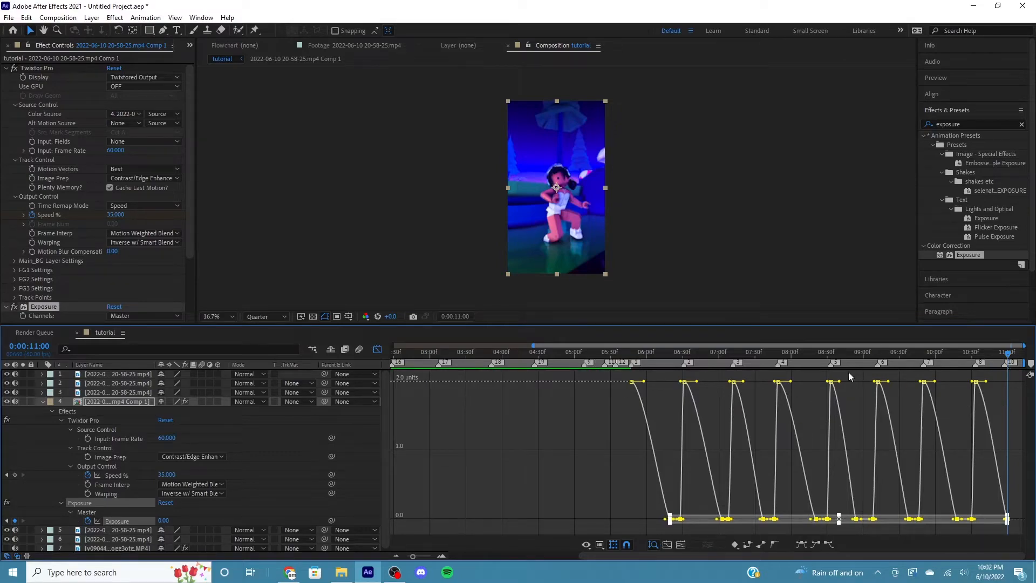
pyautogui.moveTo(616, 376); pyautogui.dragTo(1025, 400)
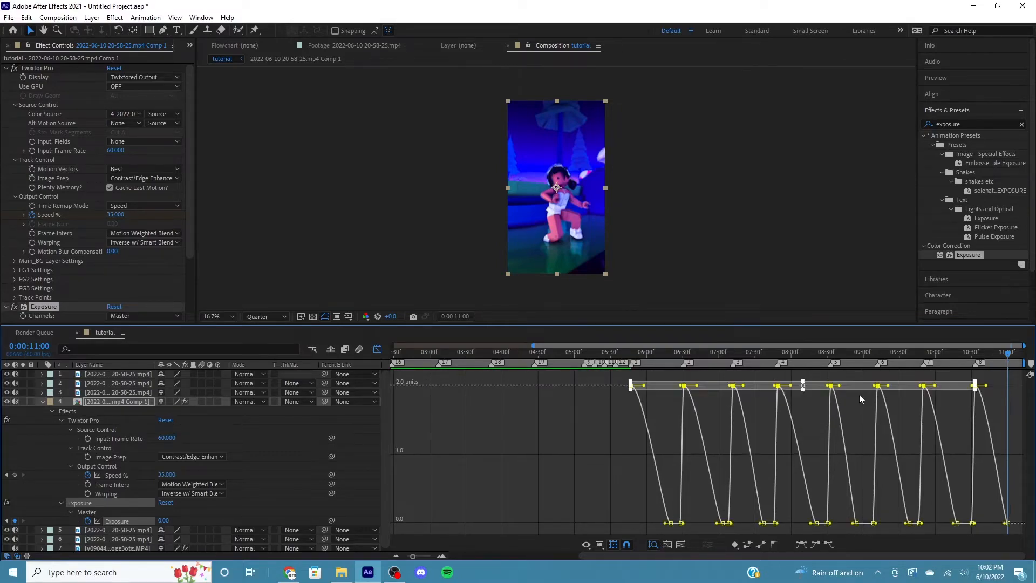
pyautogui.moveTo(697, 388); pyautogui.dragTo(669, 427)
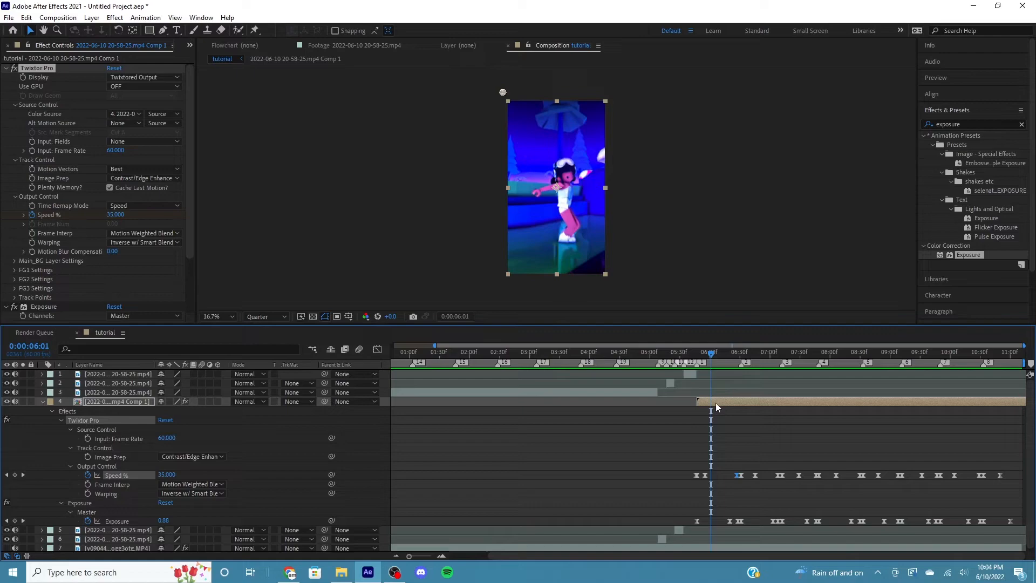
# Collapse the final clip's animated properties, go to its start at 0:00:05:47, and reveal only its Scale property
pyautogui.click(716, 402)
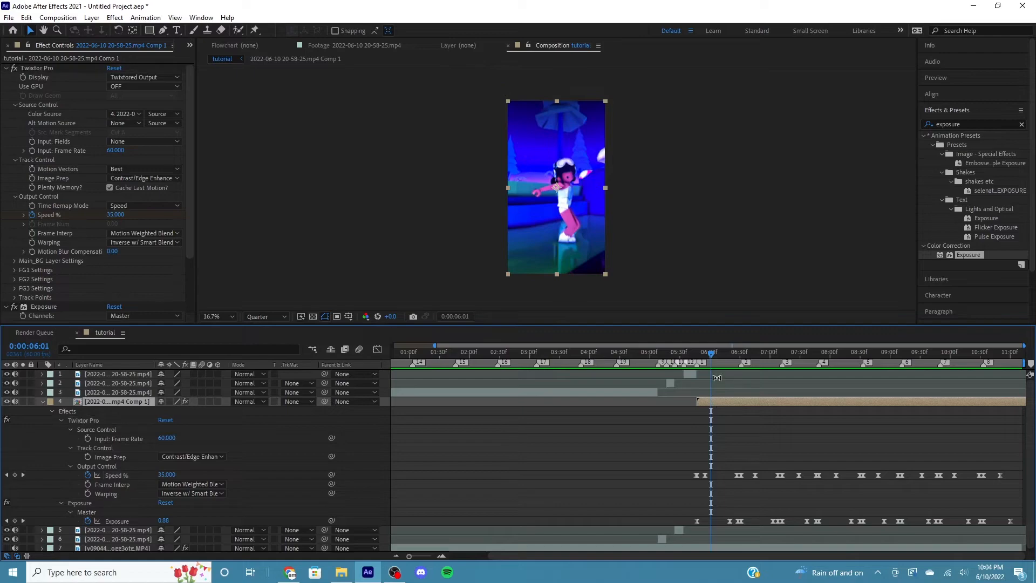
pyautogui.press('u')
pyautogui.moveTo(698, 351); pyautogui.dragTo(697, 353)
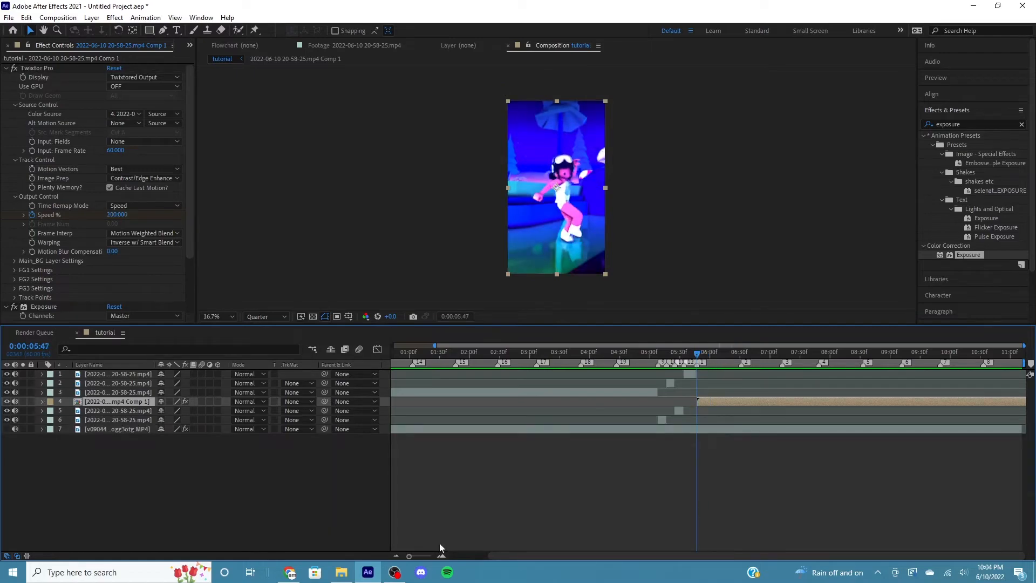
pyautogui.moveTo(413, 557); pyautogui.dragTo(428, 557)
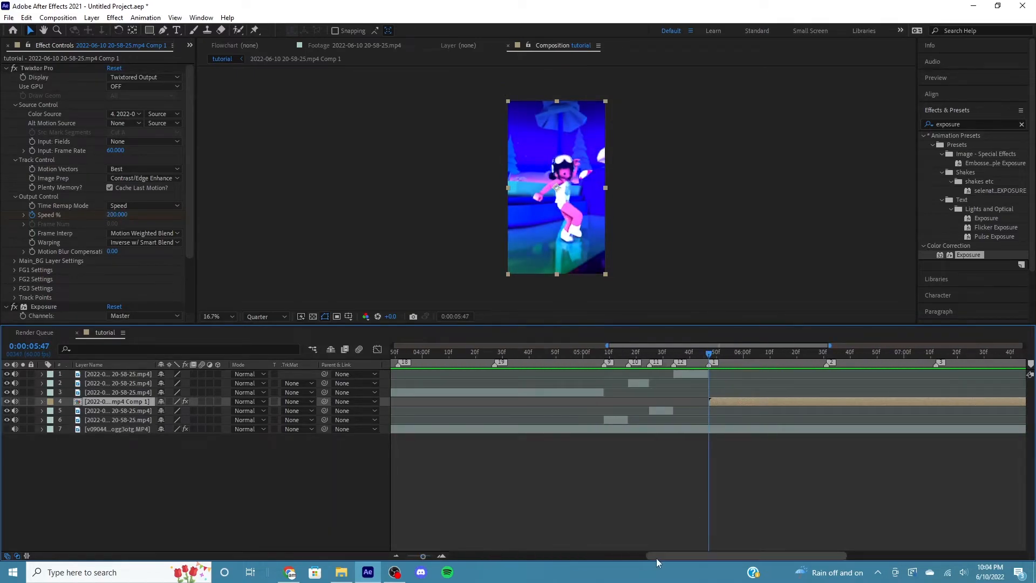
pyautogui.moveTo(658, 557); pyautogui.dragTo(682, 554)
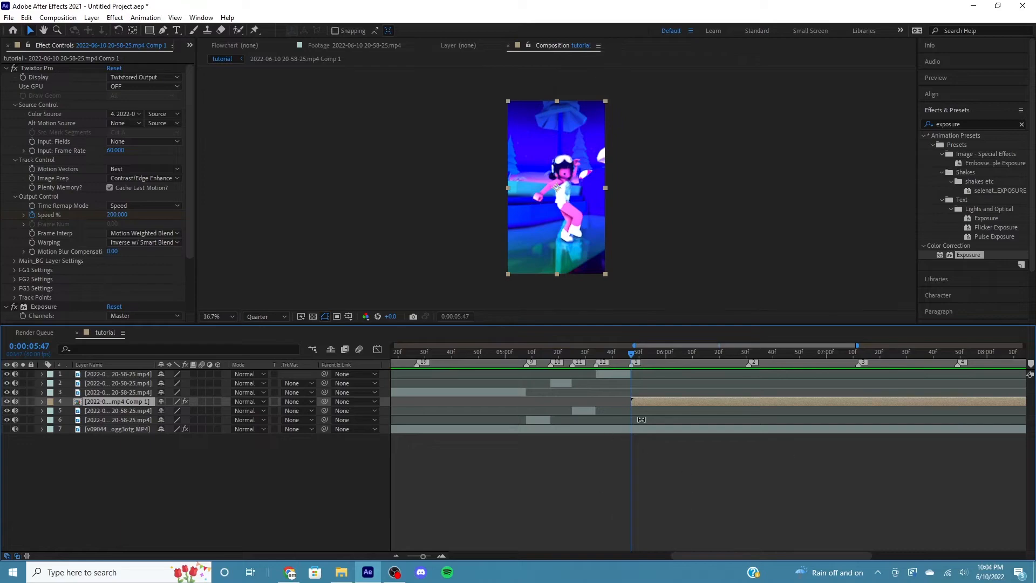
pyautogui.press('s')
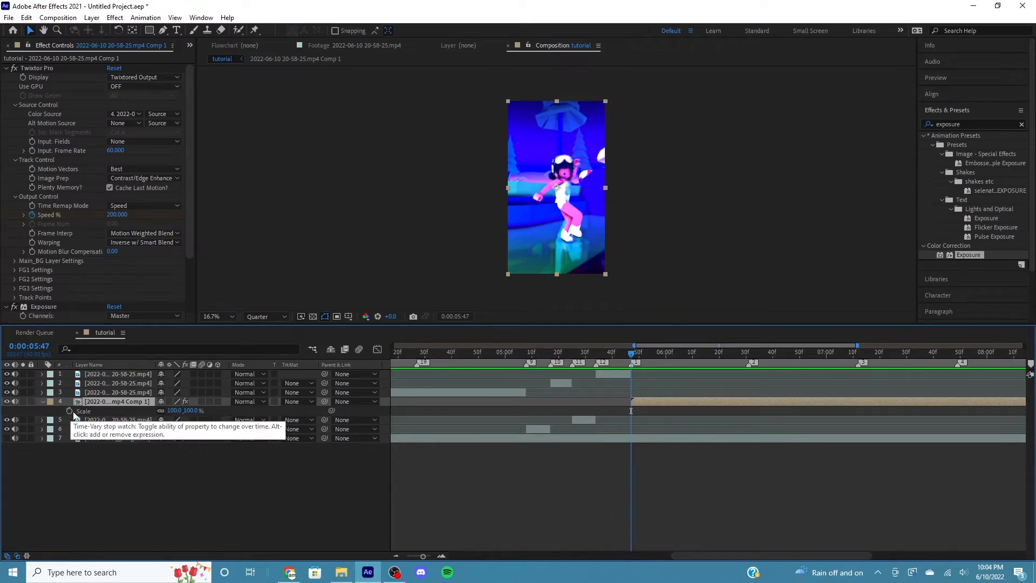
pyautogui.moveTo(682, 556); pyautogui.dragTo(694, 556)
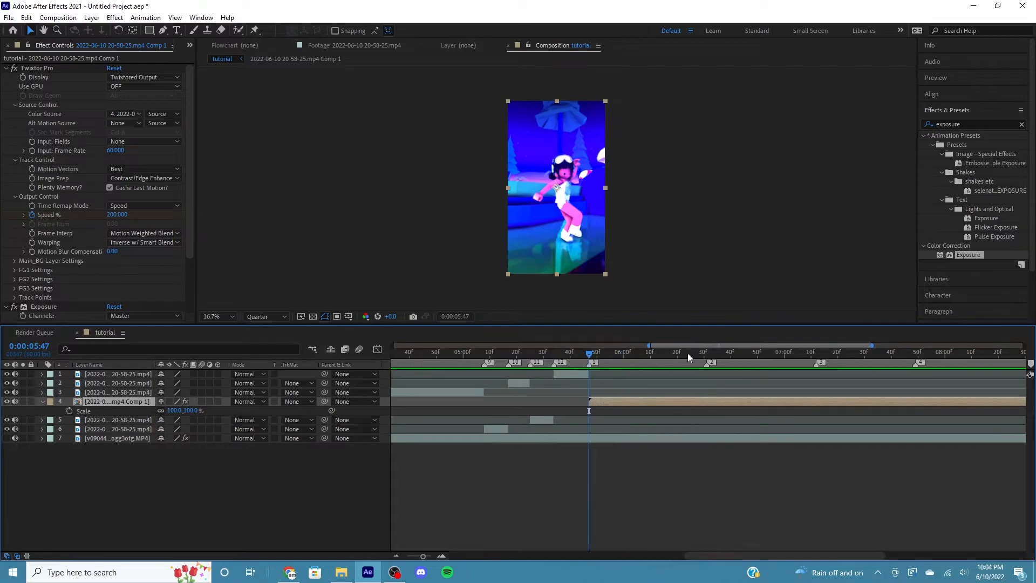
# Keyframe Scale at 100% at 0:00:06:18 and about 0:00:06:45 with a 125% peak at 0:00:06:31, and Easy Ease all three
pyautogui.moveTo(688, 356); pyautogui.dragTo(673, 366)
pyautogui.click(69, 411)
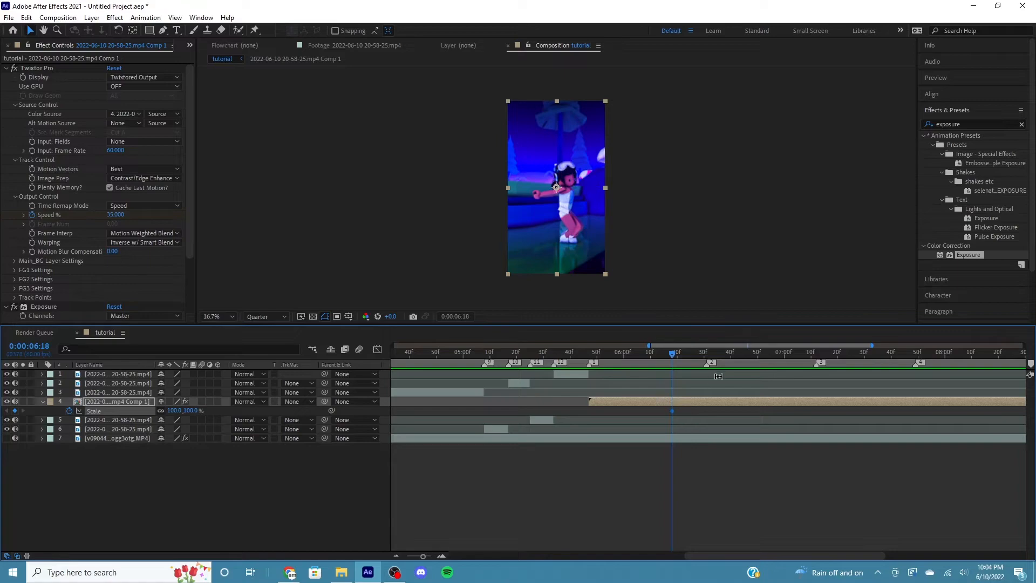
pyautogui.click(746, 357)
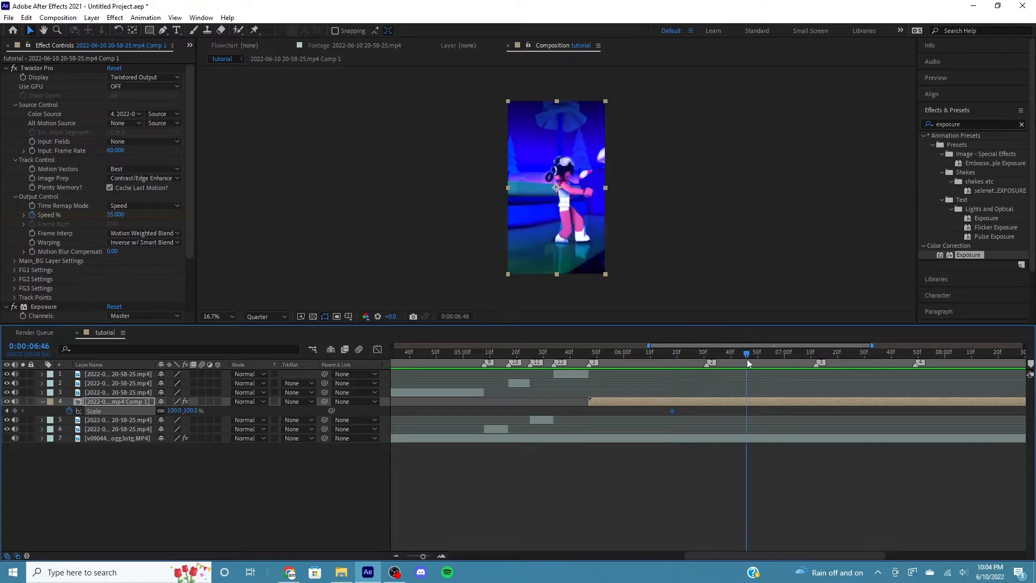
pyautogui.click(707, 353)
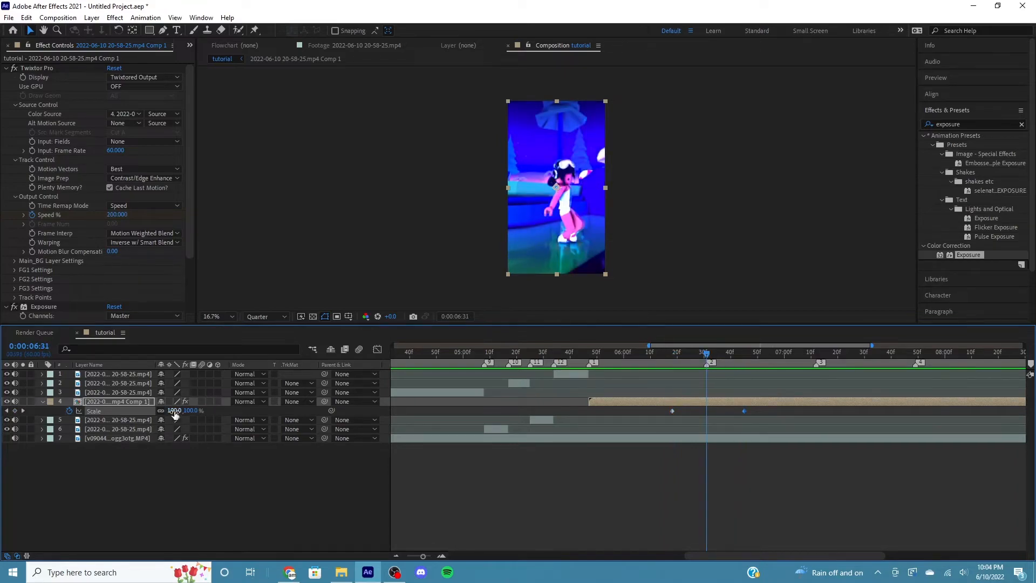
pyautogui.moveTo(174, 411); pyautogui.dragTo(187, 410)
pyautogui.moveTo(656, 408); pyautogui.dragTo(756, 417)
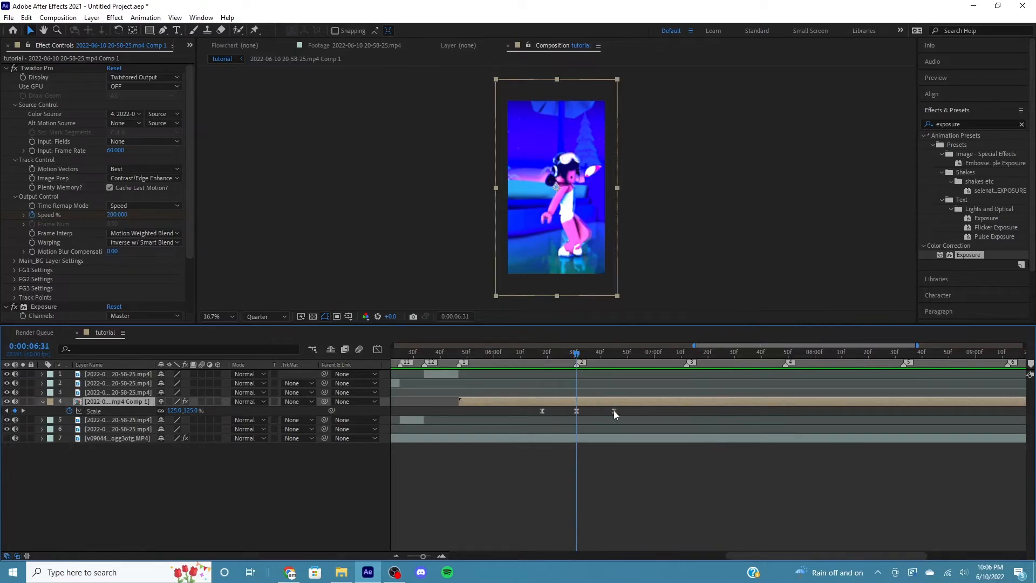
# Spread the outer Scale keyframes to about 0:00:06:14 and 0:00:06:48, and adjust their ease handles in the value graph
pyautogui.moveTo(614, 411); pyautogui.dragTo(622, 411)
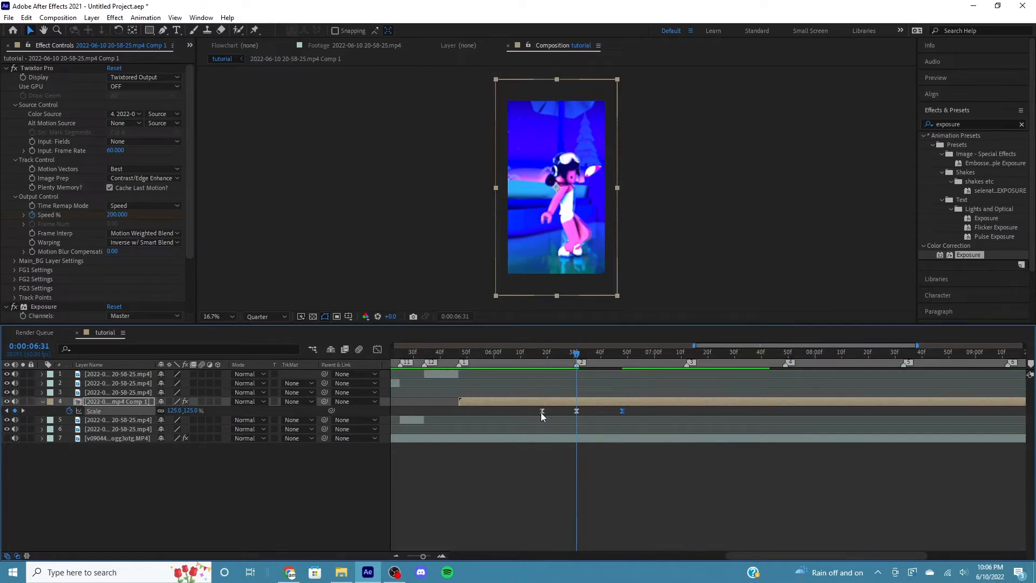
pyautogui.moveTo(542, 415); pyautogui.dragTo(531, 412)
pyautogui.click(377, 350)
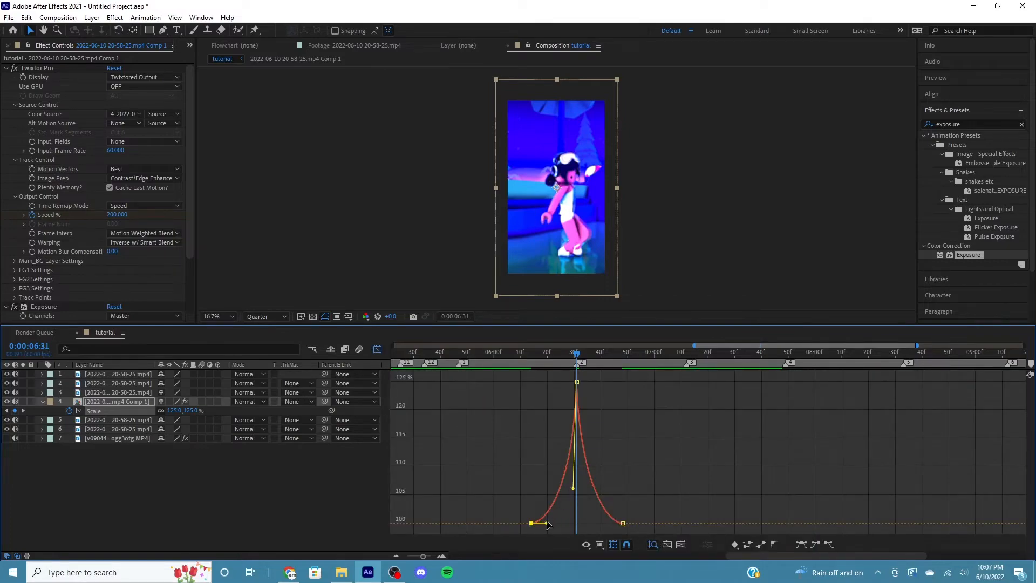
pyautogui.moveTo(547, 524); pyautogui.dragTo(562, 524)
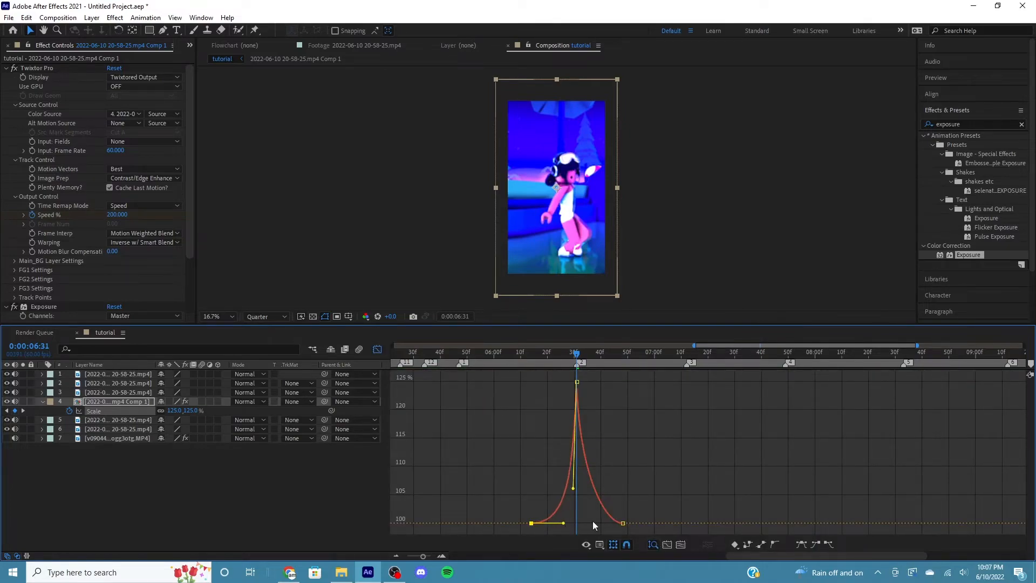
pyautogui.click(625, 524)
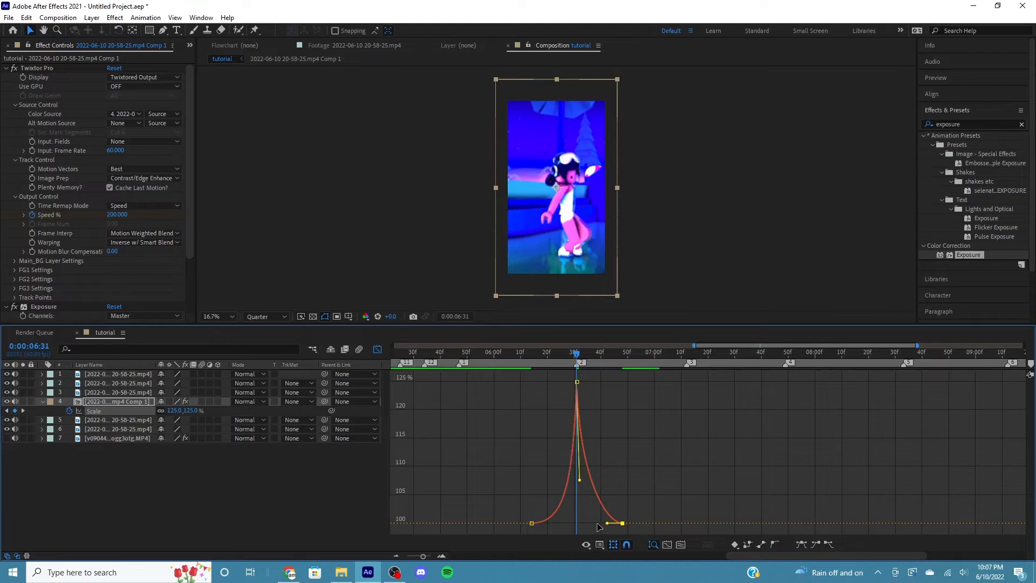
pyautogui.click(378, 350)
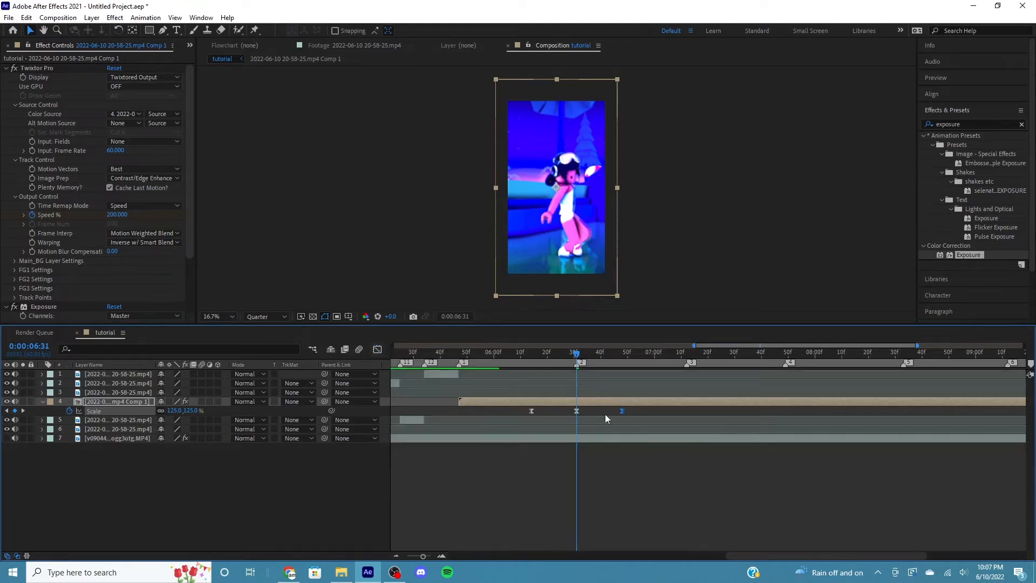
# Copy the three Scale keyframes and paste them with the 125% peak on beat marker 3 at 0:00:07:12
pyautogui.moveTo(637, 409); pyautogui.dragTo(516, 418)
pyautogui.click(689, 357)
pyautogui.hotkey('ctrl', 'c')
pyautogui.hotkey('ctrl', 'v')
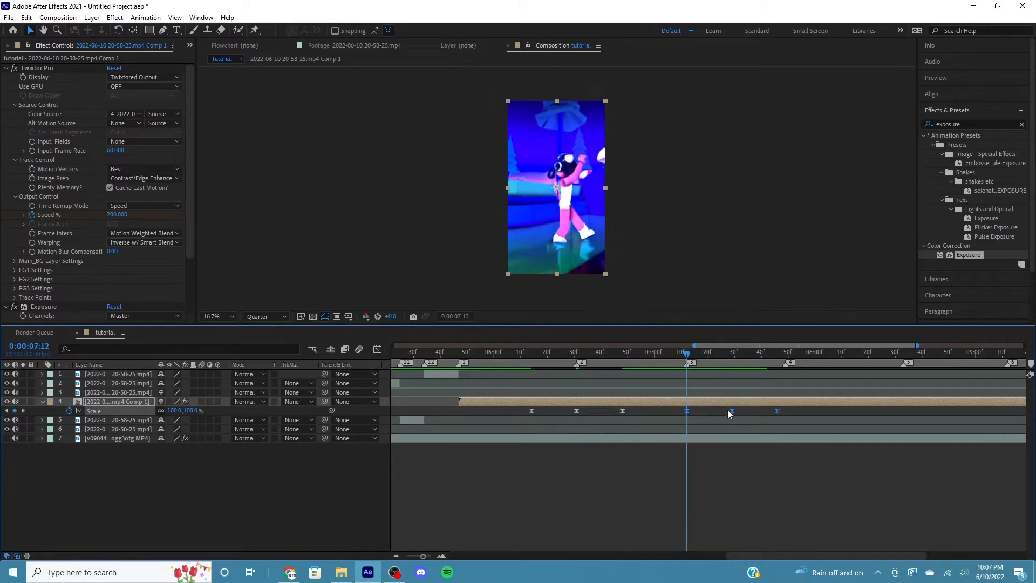
pyautogui.moveTo(730, 413); pyautogui.dragTo(686, 417)
# Paste the Scale pulse with its peak centered on beat markers 4 and 5, at 0:00:07:49 and 0:00:08:33
pyautogui.click(785, 352)
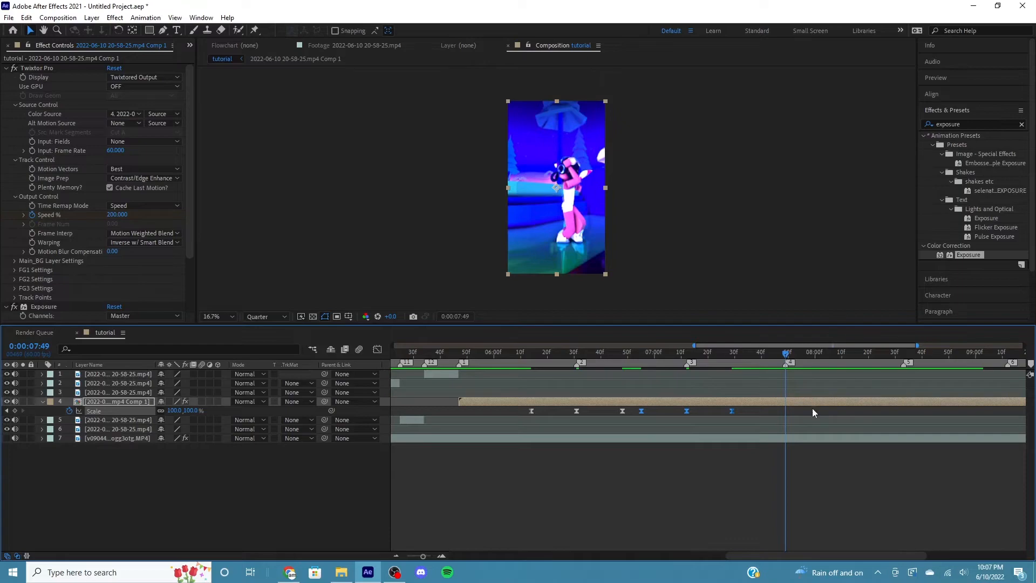
pyautogui.hotkey('ctrl', 'v')
pyautogui.moveTo(830, 412); pyautogui.dragTo(786, 419)
pyautogui.moveTo(755, 556); pyautogui.dragTo(787, 556)
pyautogui.click(808, 360)
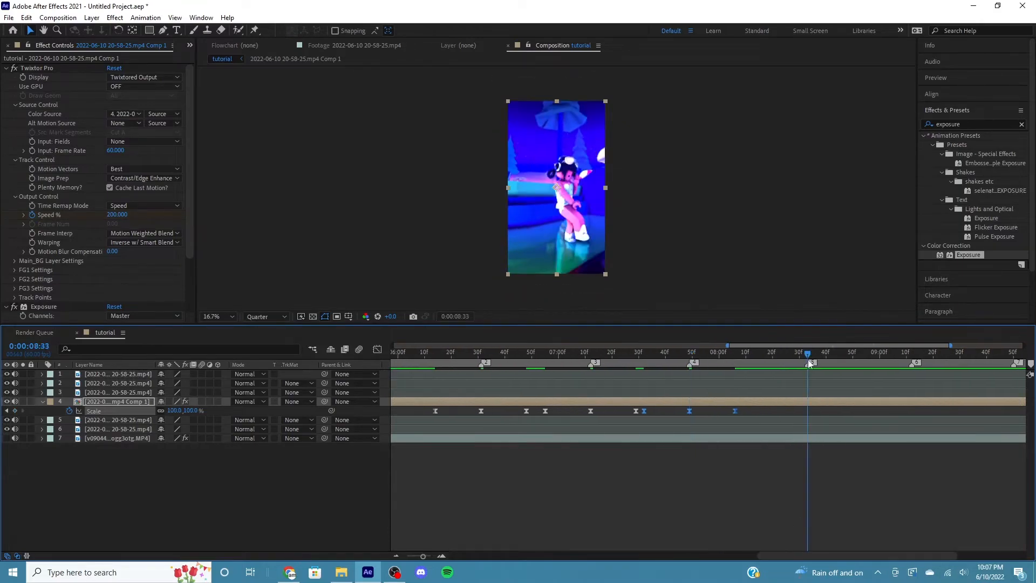
pyautogui.hotkey('ctrl', 'v')
pyautogui.moveTo(852, 412)
pyautogui.mouseDown()
pyautogui.moveTo(793, 421)
pyautogui.moveTo(805, 419)
pyautogui.mouseUp()
# Paste the Scale pulse centered on beat markers 6, 7 and 8, at about 0:00:09:12, 0:00:09:50 and 0:00:10:33
pyautogui.moveTo(789, 555); pyautogui.dragTo(856, 555)
pyautogui.click(702, 361)
pyautogui.hotkey('ctrl', 'v')
pyautogui.moveTo(745, 412); pyautogui.dragTo(699, 417)
pyautogui.click(805, 361)
pyautogui.hotkey('ctrl', 'v')
pyautogui.moveTo(850, 412); pyautogui.dragTo(804, 417)
pyautogui.click(918, 361)
pyautogui.hotkey('ctrl', 'v')
pyautogui.moveTo(963, 412); pyautogui.dragTo(917, 417)
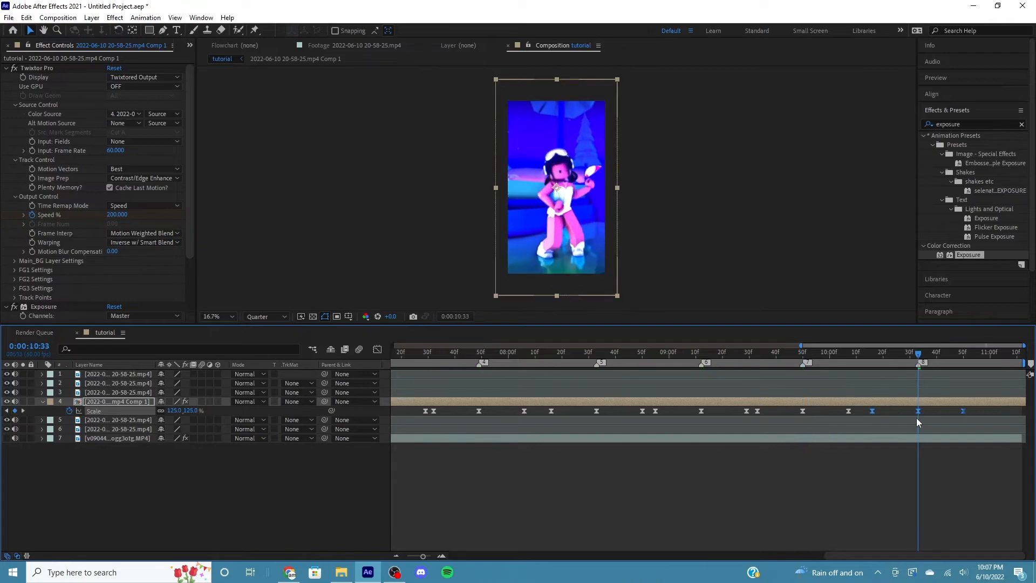
# Move the neighbouring 100% Scale keyframes between the pulses closer together so that each pulse leads almost directly into the following one
pyautogui.click(888, 414)
pyautogui.moveTo(849, 412); pyautogui.dragTo(860, 413)
pyautogui.moveTo(872, 413); pyautogui.dragTo(866, 414)
pyautogui.moveTo(747, 413); pyautogui.dragTo(750, 412)
pyautogui.moveTo(757, 412); pyautogui.dragTo(754, 413)
pyautogui.moveTo(642, 411); pyautogui.dragTo(647, 411)
pyautogui.moveTo(656, 411); pyautogui.dragTo(653, 411)
pyautogui.moveTo(525, 412); pyautogui.dragTo(530, 413)
pyautogui.moveTo(551, 413); pyautogui.dragTo(546, 413)
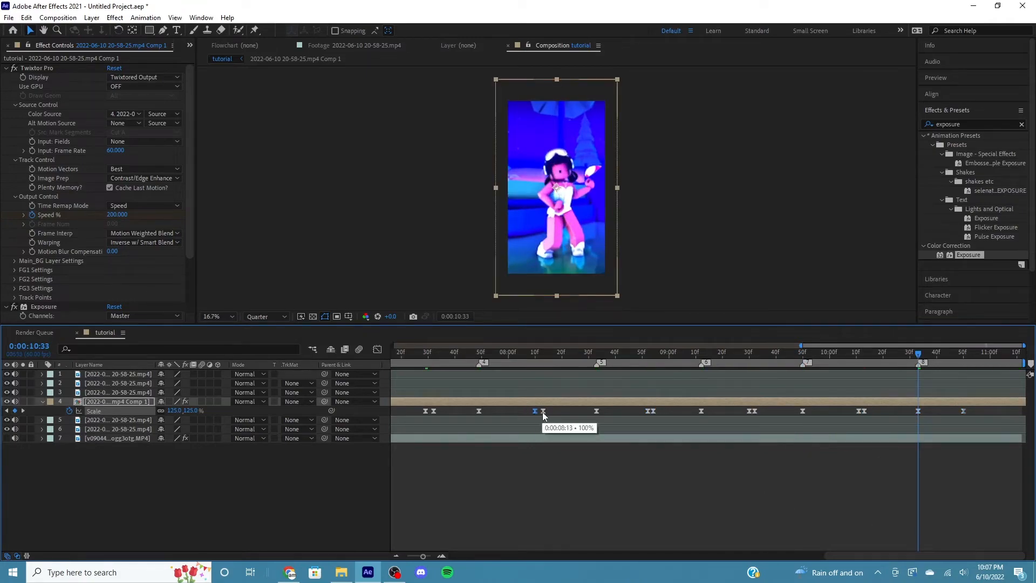
pyautogui.hscroll(-5, 765, 533)
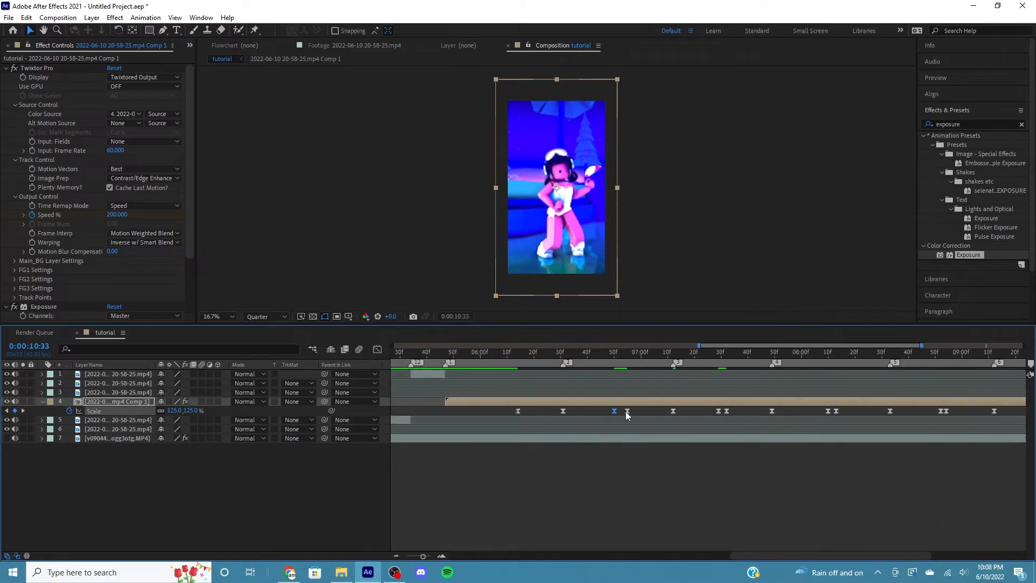
pyautogui.moveTo(626, 411); pyautogui.dragTo(621, 411)
# Shift the first Scale keyframe earlier to about 0:00:06:08 and tighten the gap between the pulses after beat marker 3
pyautogui.hotkey('shift', 'F3')
pyautogui.hotkey('shift', 'F3')
pyautogui.press('-')
pyautogui.click(554, 354)
pyautogui.click(560, 411)
pyautogui.moveTo(683, 354); pyautogui.dragTo(690, 354)
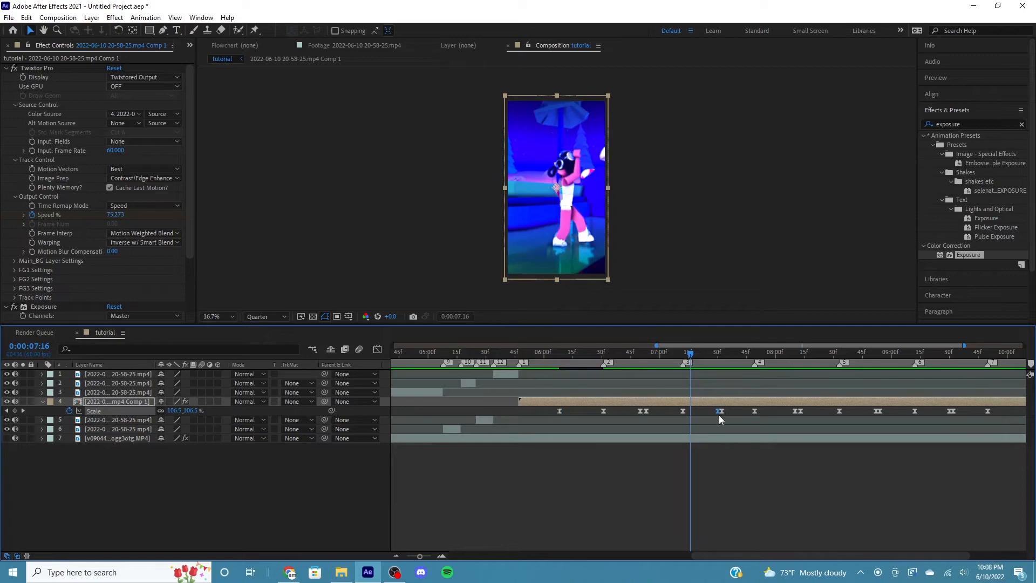
pyautogui.hscroll(3, 901, 431)
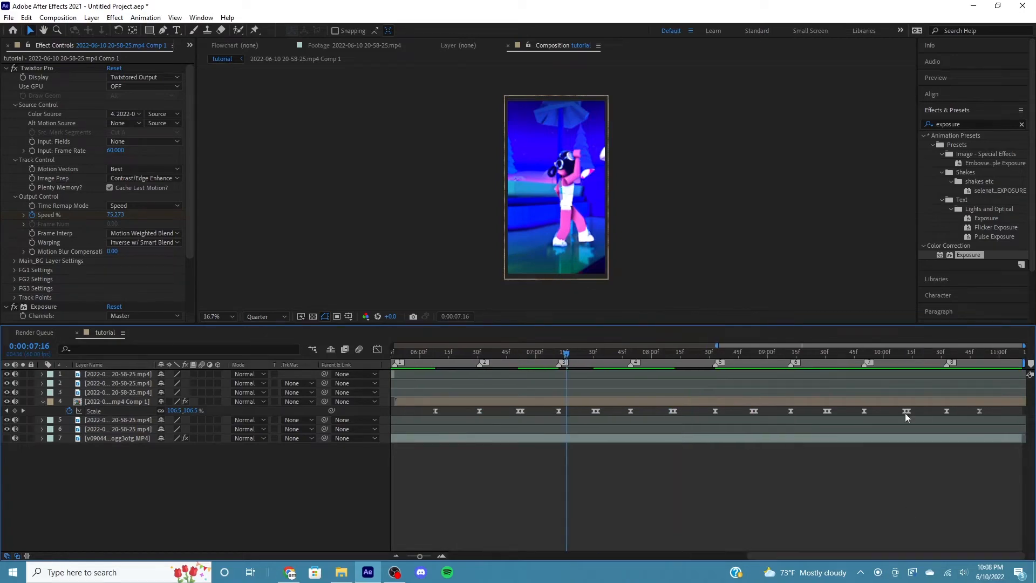
# Shorten the ease handles of the 125% Scale peaks at beat markers 2, 3 and 4 in the value graph
pyautogui.hotkey('shift', 'F3')
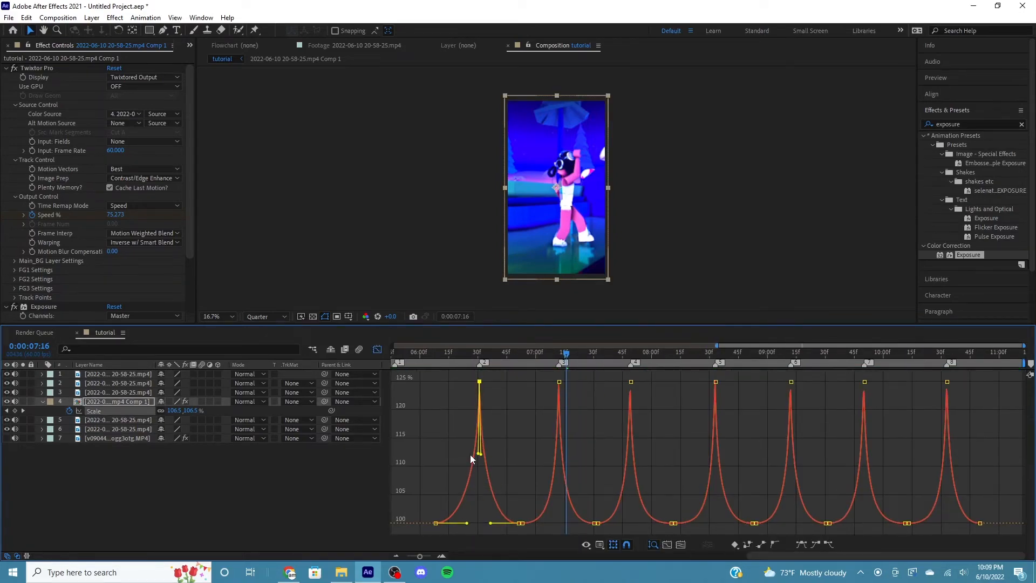
pyautogui.click(559, 381)
pyautogui.moveTo(558, 499); pyautogui.dragTo(558, 457)
pyautogui.moveTo(560, 499); pyautogui.dragTo(547, 453)
pyautogui.click(631, 382)
pyautogui.moveTo(630, 500); pyautogui.dragTo(629, 463)
pyautogui.moveTo(631, 501); pyautogui.dragTo(627, 465)
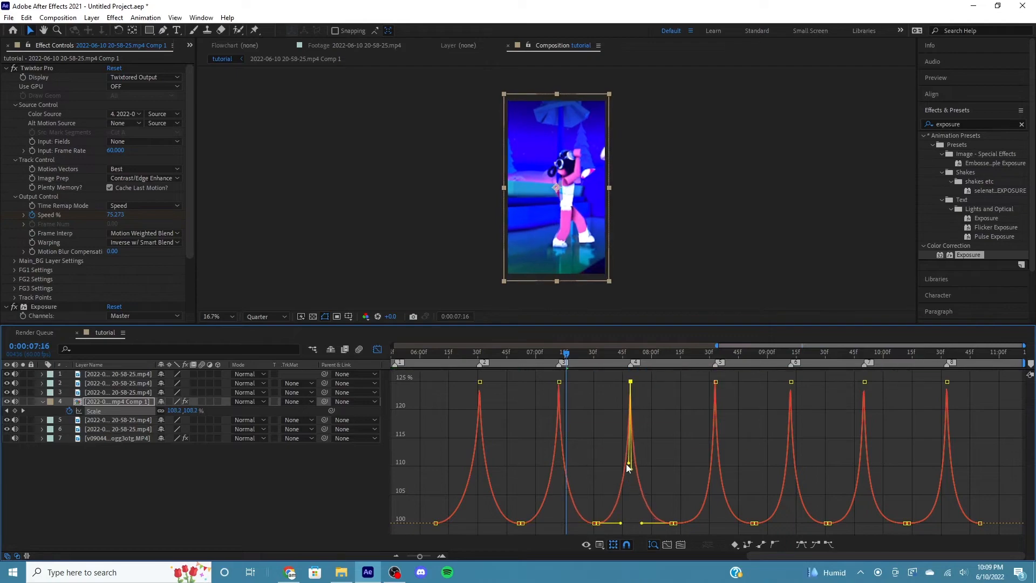
# Shorten the ease handles of the 125% Scale peaks at beat markers 5 and 6 to match the earlier peaks
pyautogui.click(716, 381)
pyautogui.moveTo(714, 515); pyautogui.dragTo(705, 466)
pyautogui.click(791, 381)
pyautogui.moveTo(789, 500); pyautogui.dragTo(792, 461)
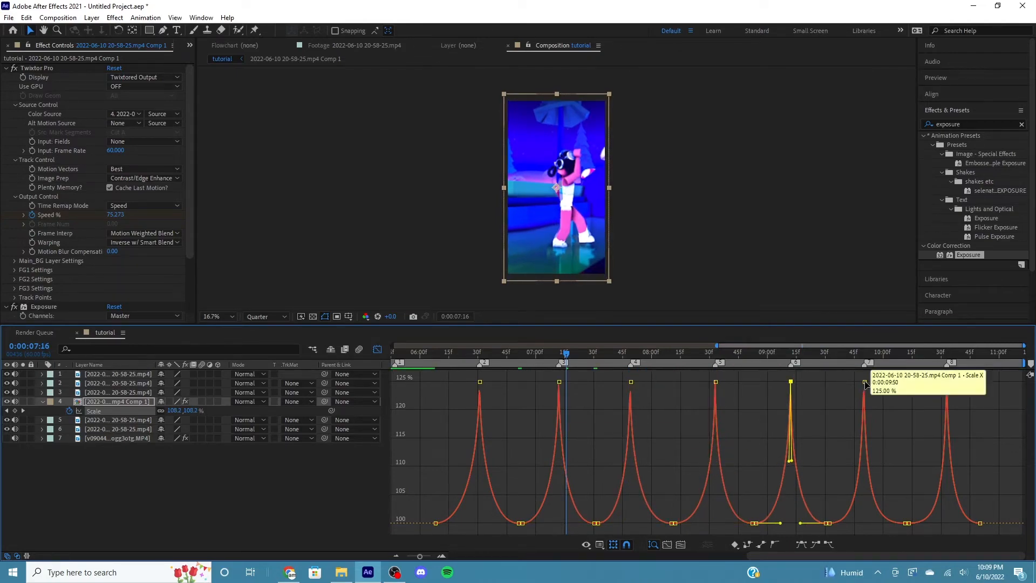
# Shorten the ease handles of the 125% Scale peaks at beat markers 7 and 8, and close the graph view
pyautogui.click(865, 382)
pyautogui.moveTo(863, 501); pyautogui.dragTo(867, 464)
pyautogui.click(946, 381)
pyautogui.moveTo(945, 500); pyautogui.dragTo(945, 466)
pyautogui.moveTo(948, 501); pyautogui.dragTo(954, 473)
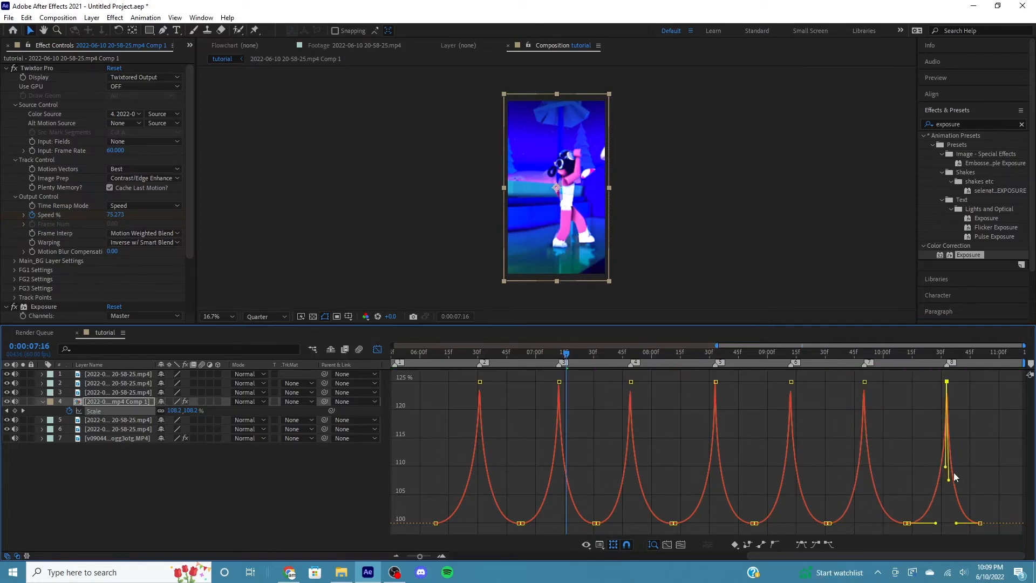
pyautogui.click(377, 349)
# Play back the final clip to check the beat-synced Scale pulses
pyautogui.press('-')
pyautogui.click(603, 353)
pyautogui.press('space')
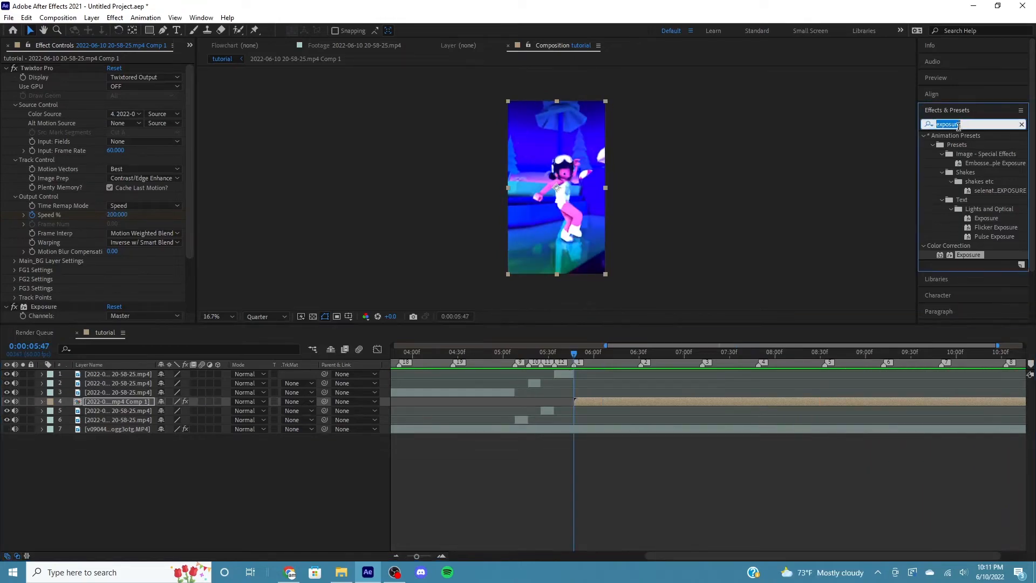
# Apply the TWITCH shake preset from the shakes folder to the final clip and reveal the clip's keyframed properties
pyautogui.write('twitch')
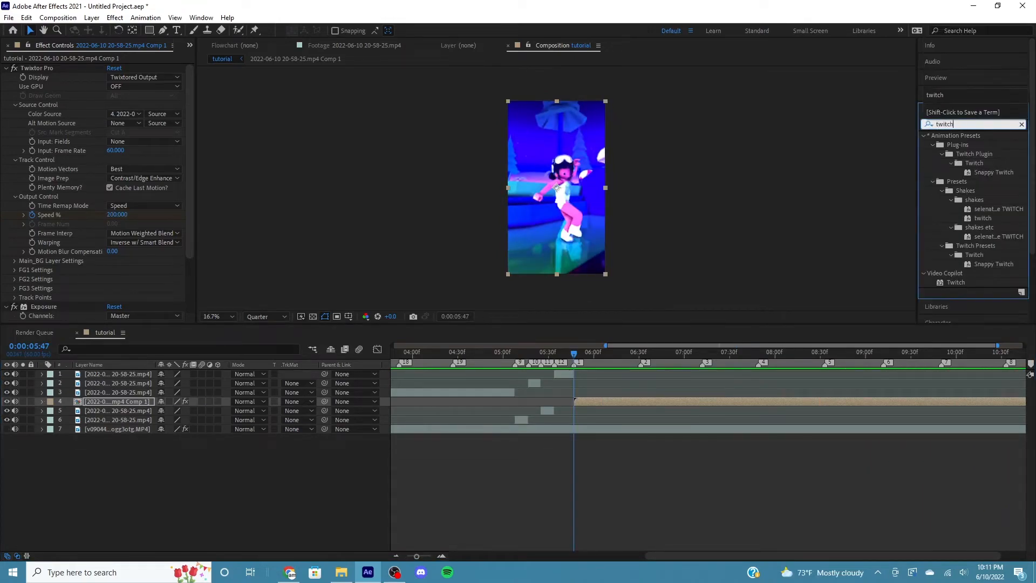
pyautogui.click(987, 209)
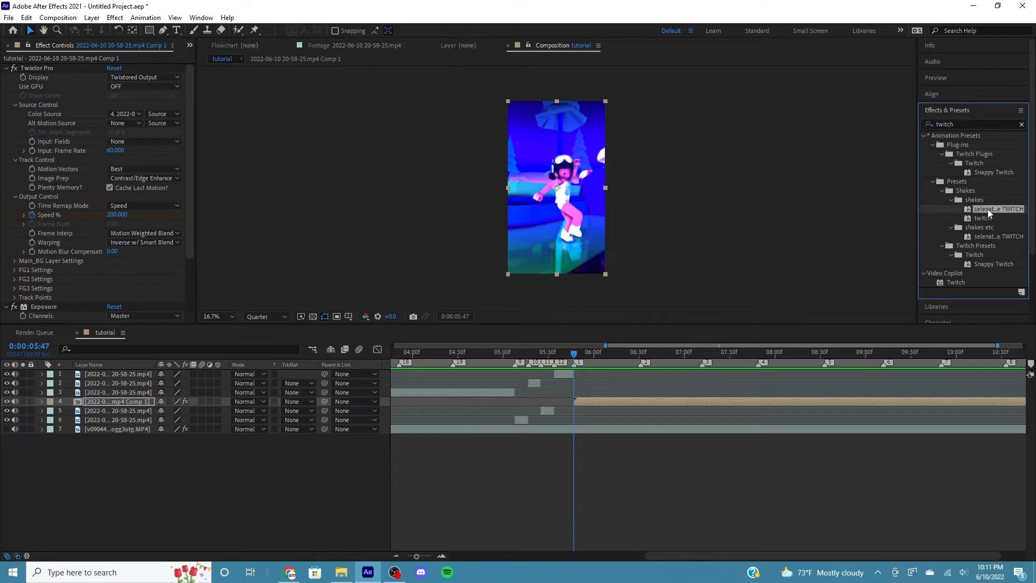
pyautogui.doubleClick(988, 209)
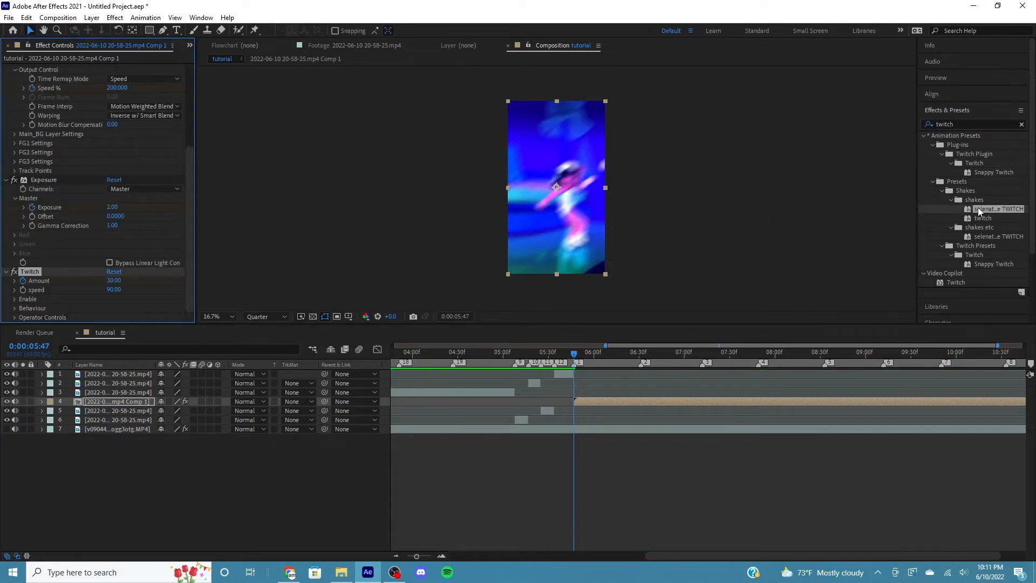
pyautogui.click(991, 212)
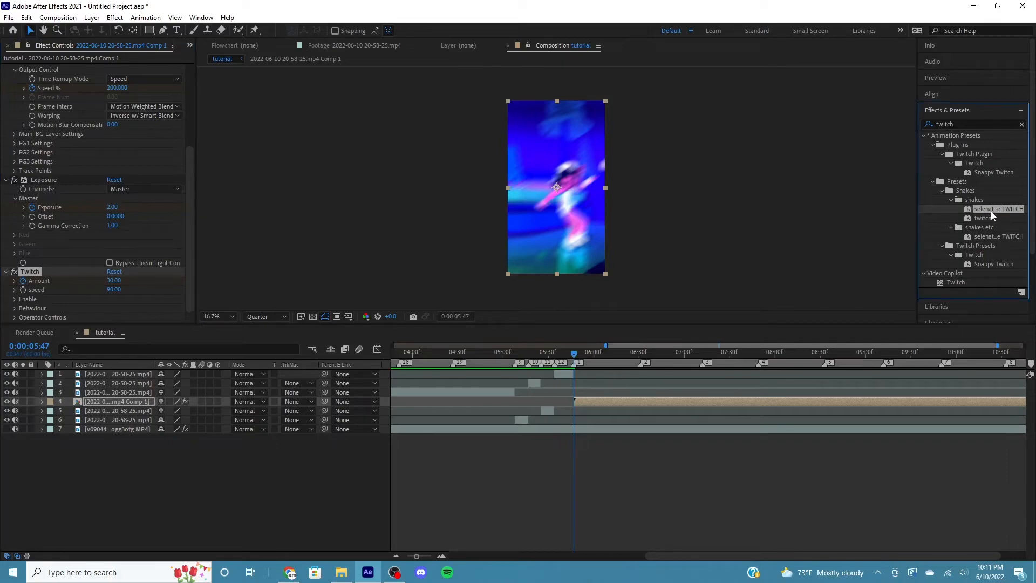
pyautogui.click(682, 468)
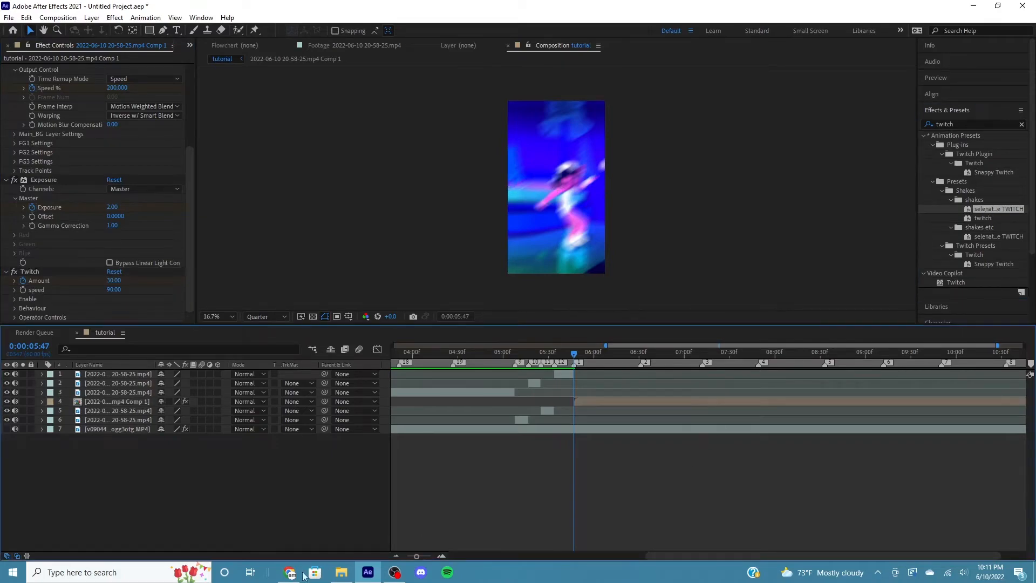
pyautogui.click(600, 402)
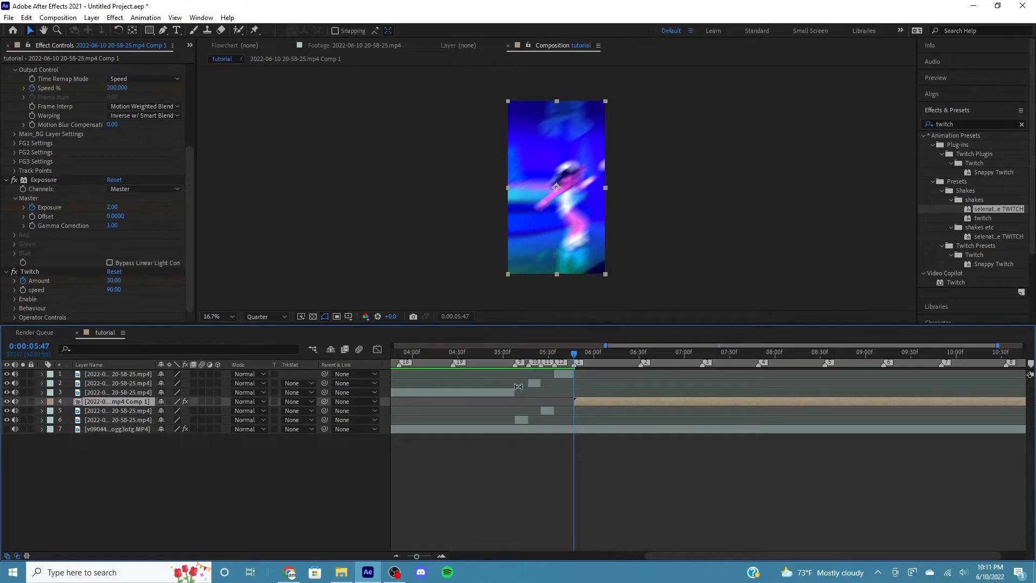
pyautogui.press('u')
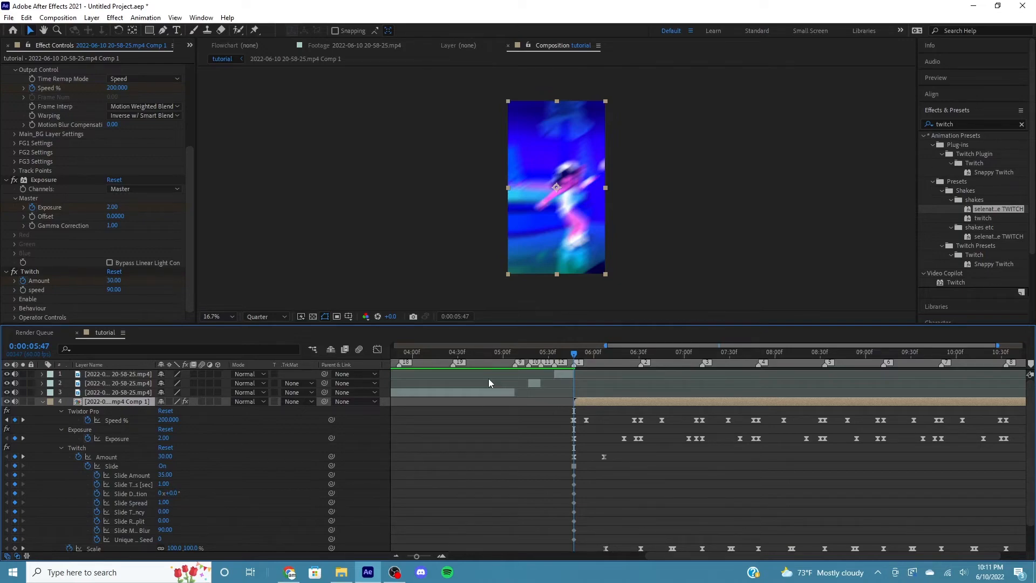
pyautogui.scroll(-1, 544, 455)
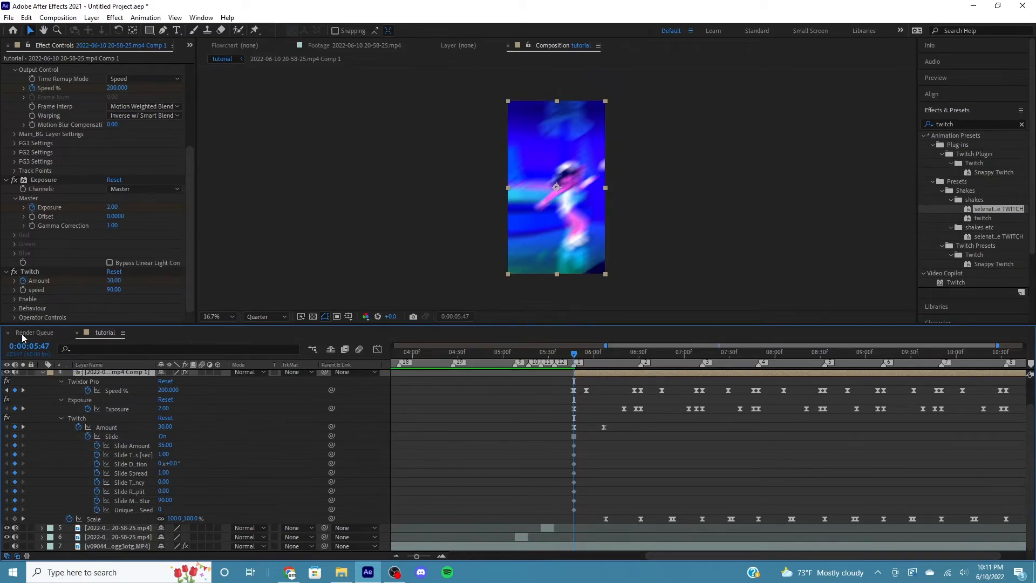
# Look through the Twitch effect's Enable and Behaviour settings, collapsing both groups when done
pyautogui.click(14, 308)
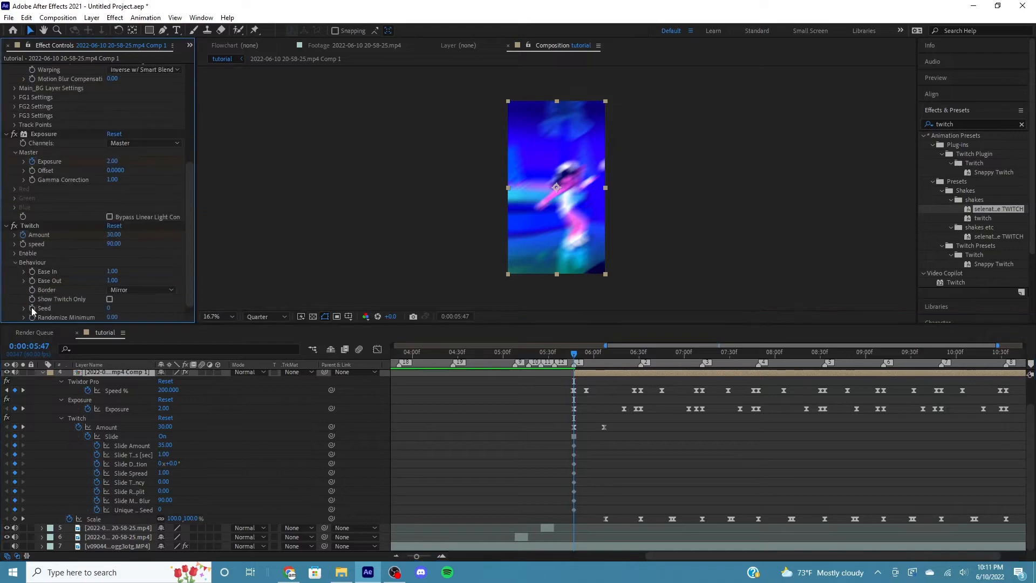
pyautogui.click(15, 253)
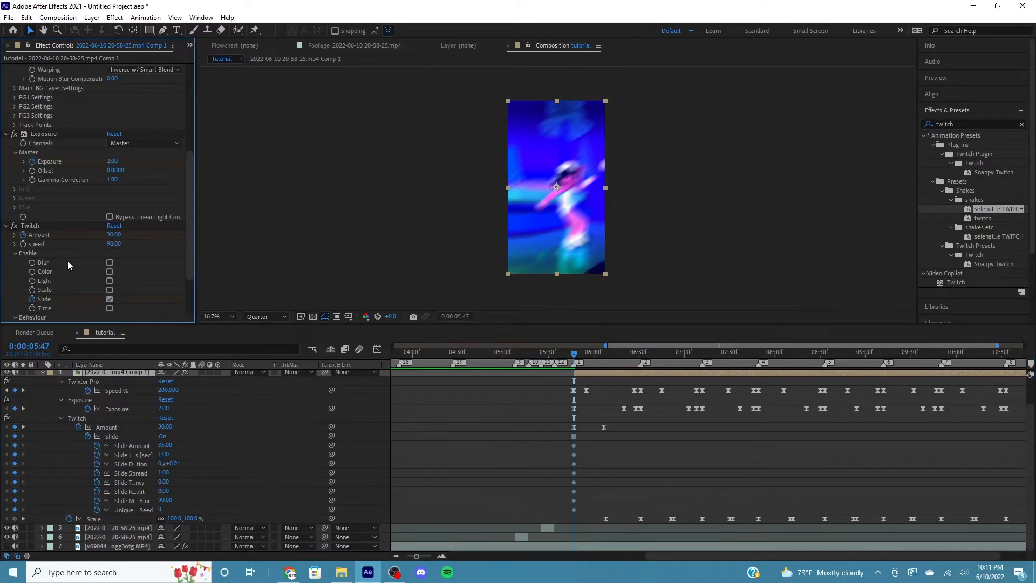
pyautogui.scroll(-2, 75, 261)
pyautogui.click(16, 205)
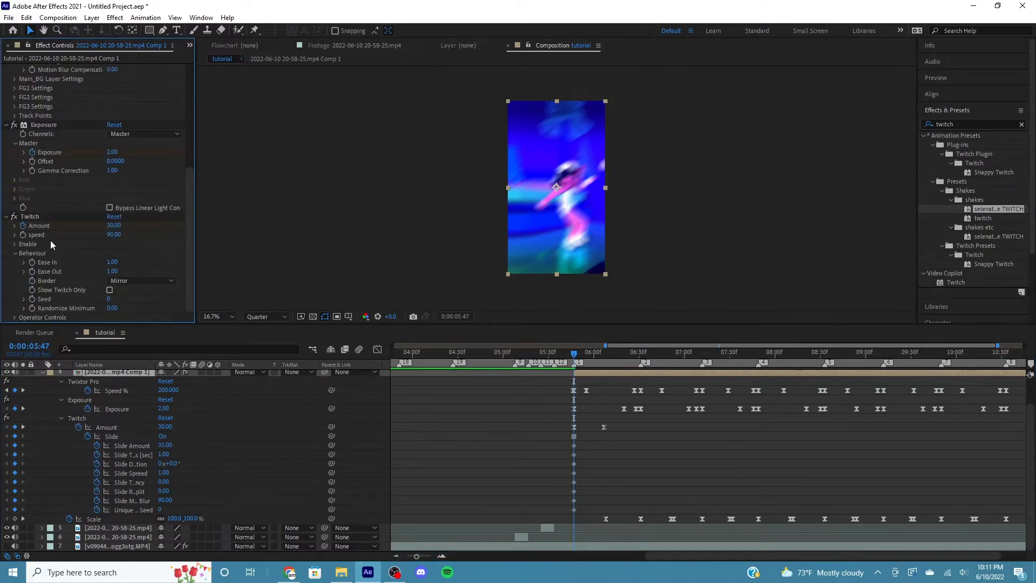
pyautogui.click(15, 253)
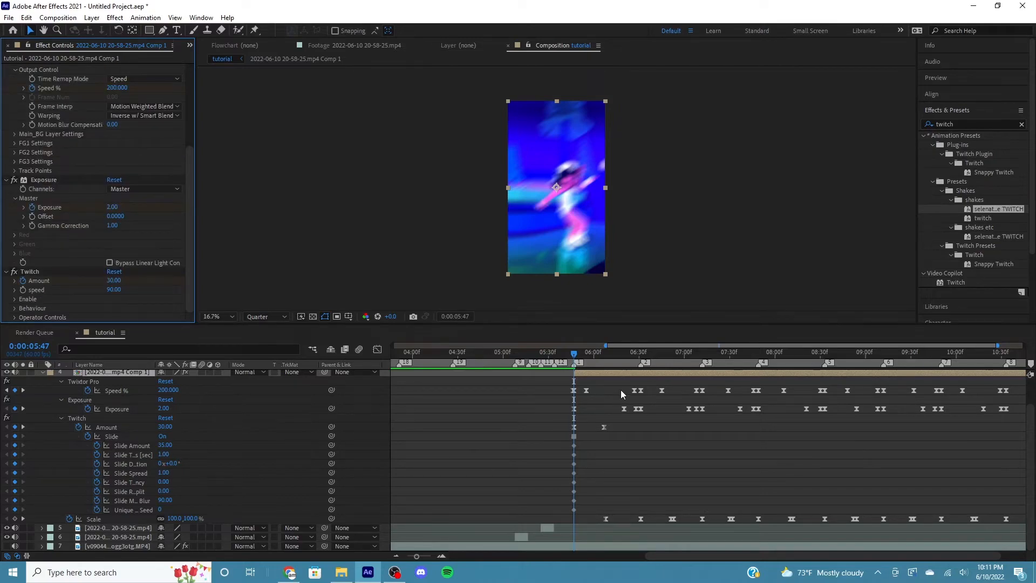
# Move the zero Twitch Amount keyframe earlier to 0:00:05:58 and set Amount to 10 at beat marker 2
pyautogui.press('space')
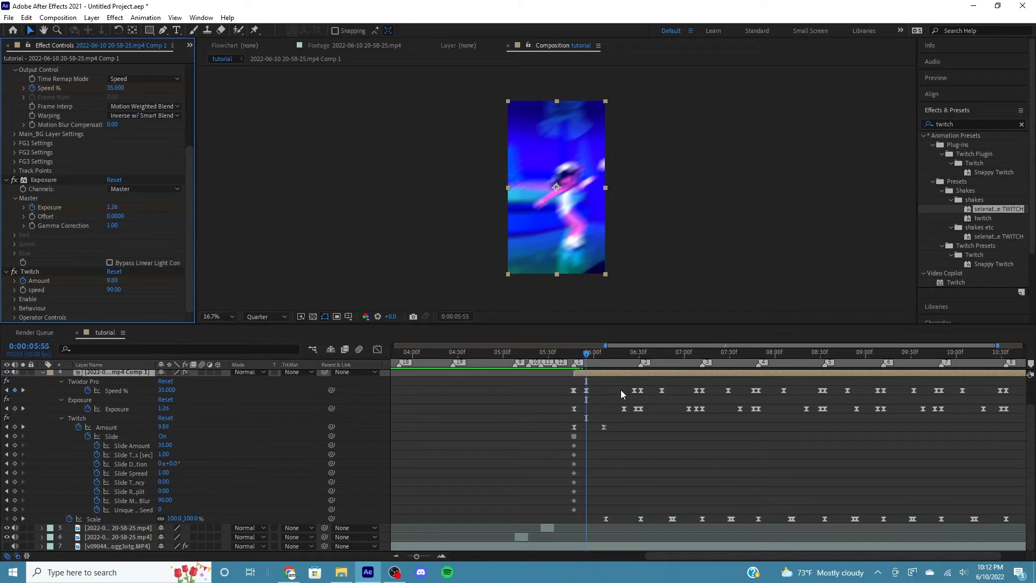
pyautogui.moveTo(602, 427); pyautogui.dragTo(590, 440)
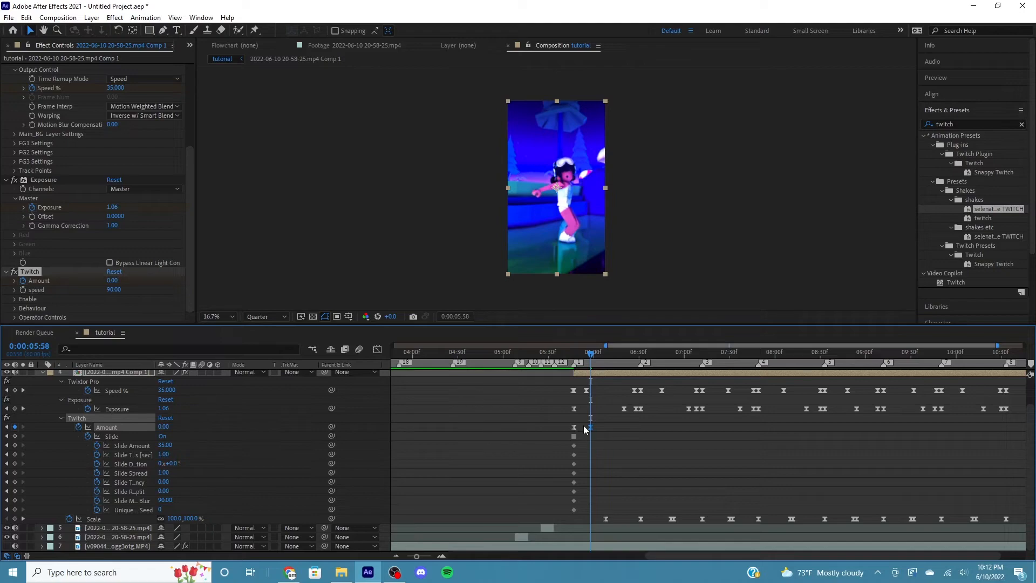
pyautogui.click(642, 359)
pyautogui.moveTo(641, 356); pyautogui.dragTo(641, 364)
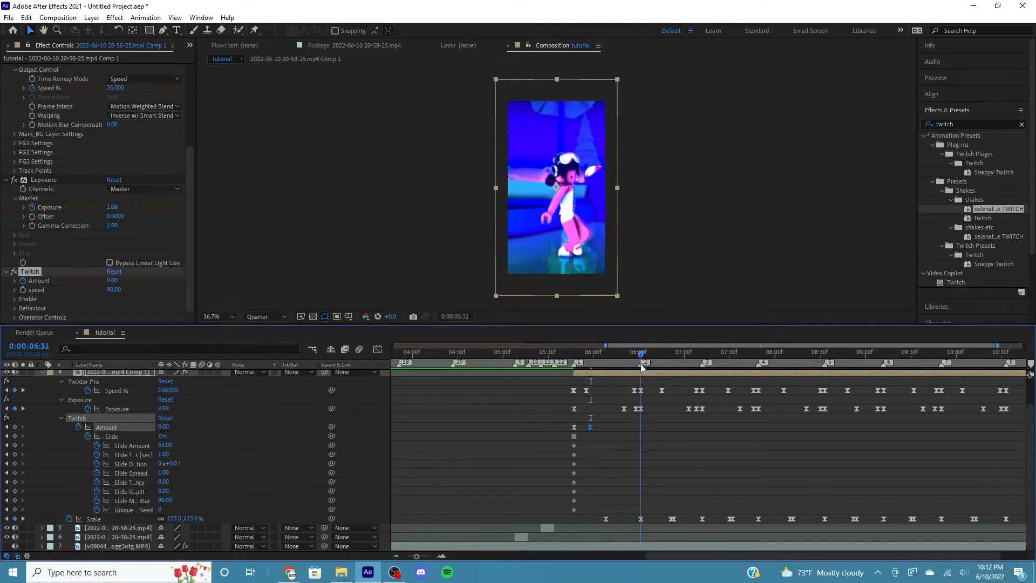
pyautogui.click(163, 427)
pyautogui.write('10')
pyautogui.press('Return')
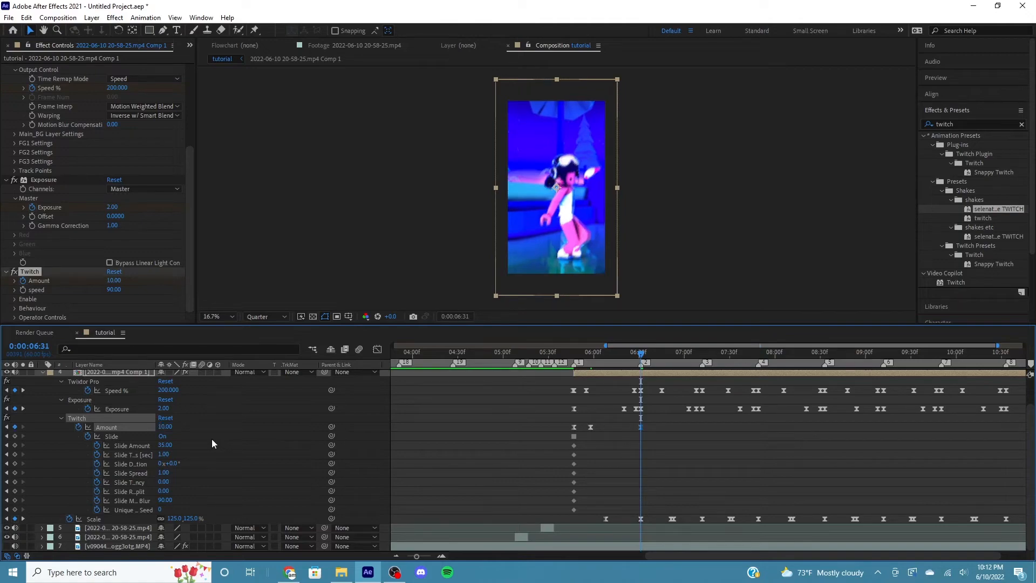
# Copy the Twitch Amount keyframe of 10 to beat markers 3 through 8
pyautogui.click(701, 356)
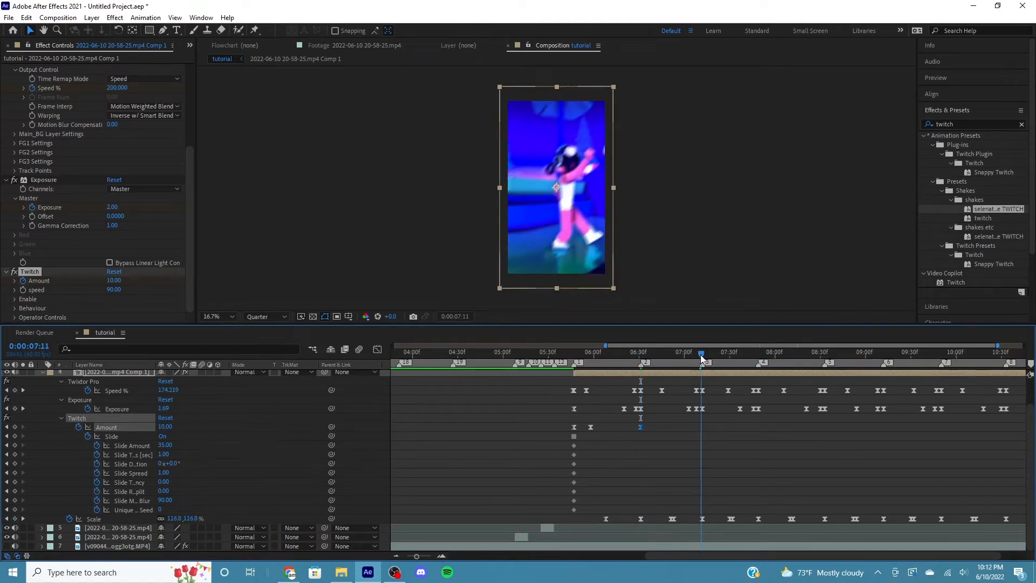
pyautogui.click(758, 355)
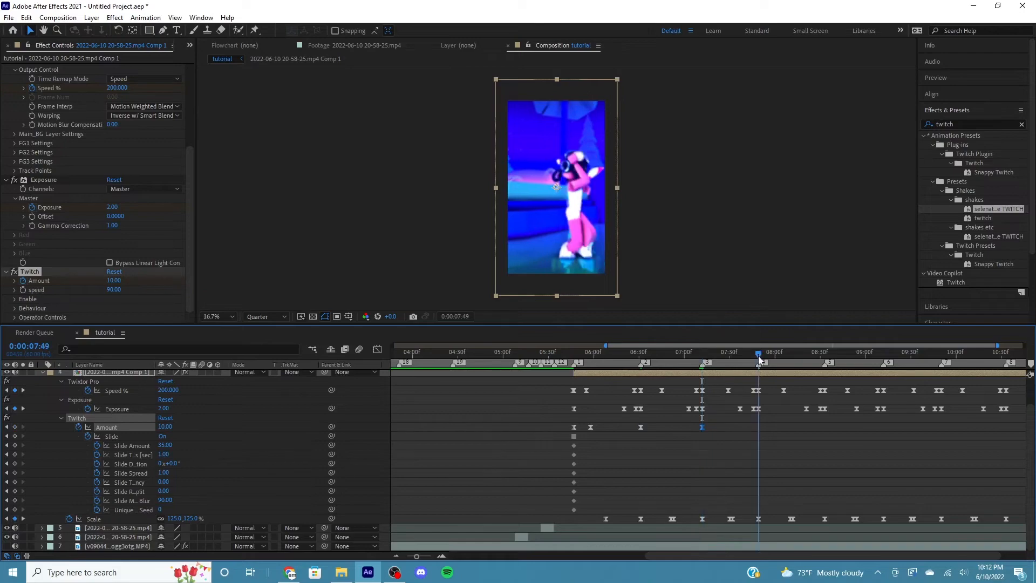
pyautogui.hotkey('ctrl', 'v')
pyautogui.click(825, 355)
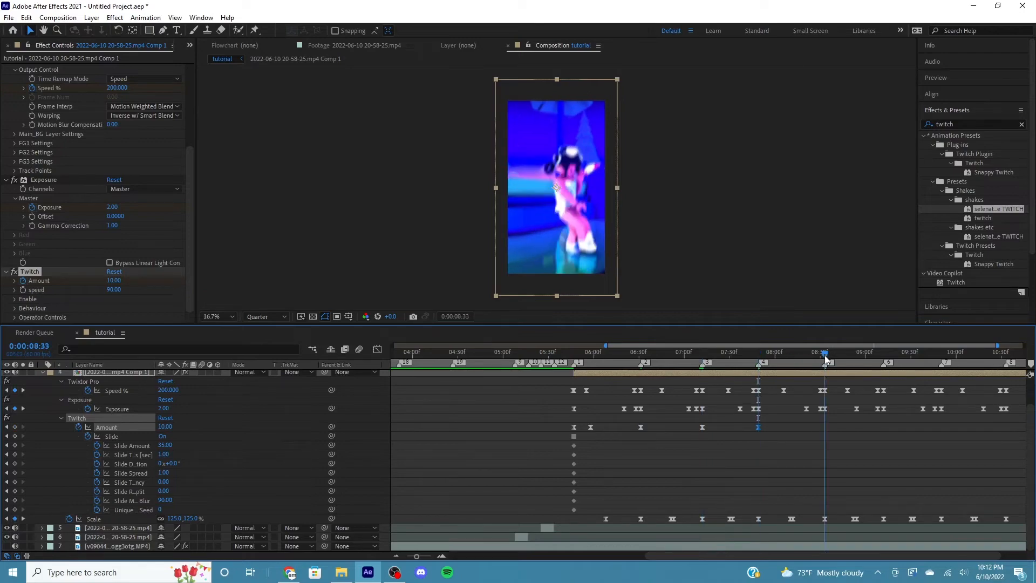
pyautogui.click(884, 356)
pyautogui.click(940, 352)
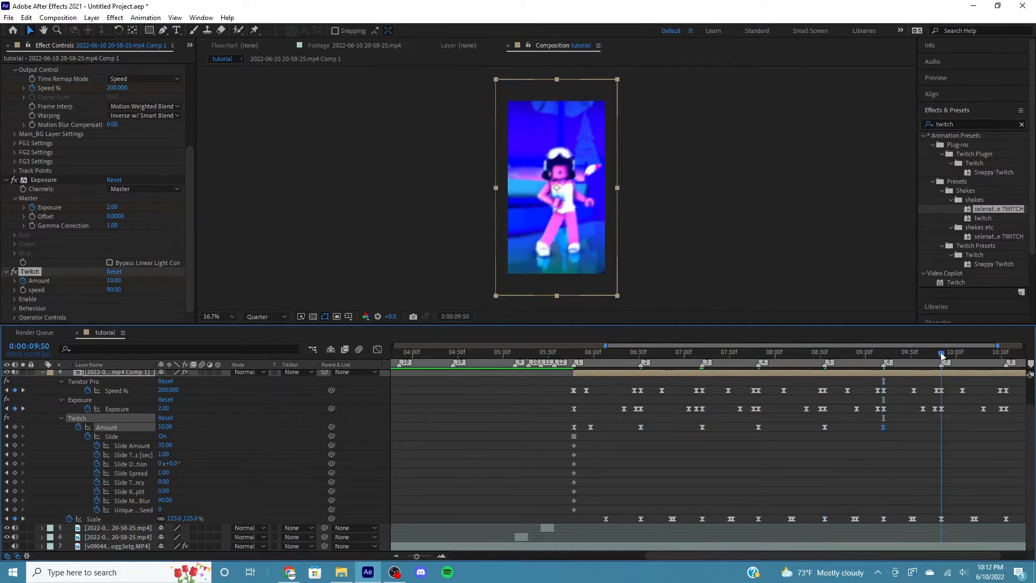
pyautogui.hotkey('ctrl', 'v')
pyautogui.click(1006, 355)
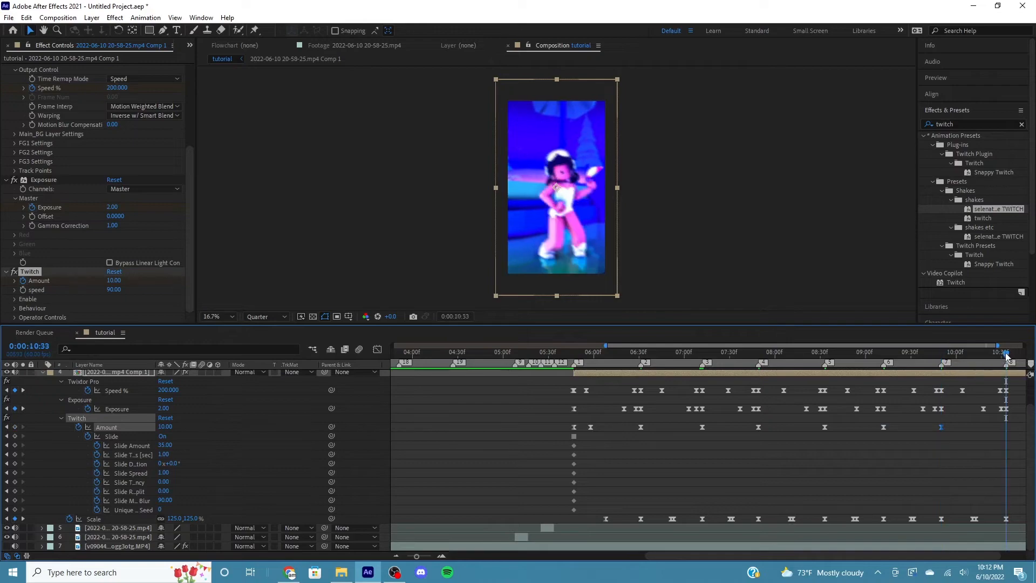
pyautogui.hotkey('ctrl', 'v')
# Copy the zero Twitch Amount keyframe to 0:00:06:30 and 0:00:06:39, just before and after beat marker 2
pyautogui.click(591, 428)
pyautogui.click(638, 354)
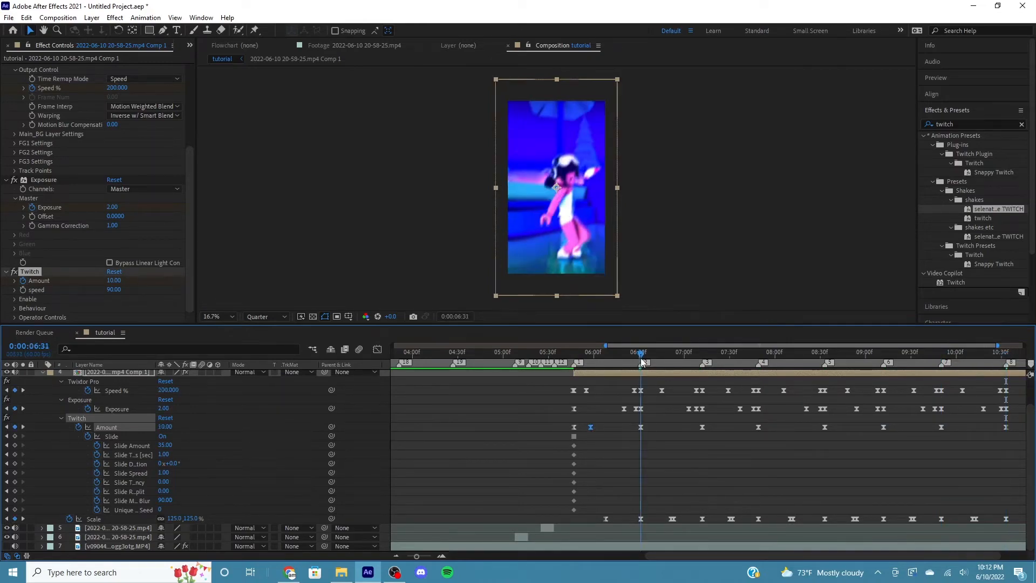
pyautogui.hotkey('ctrl', 'v')
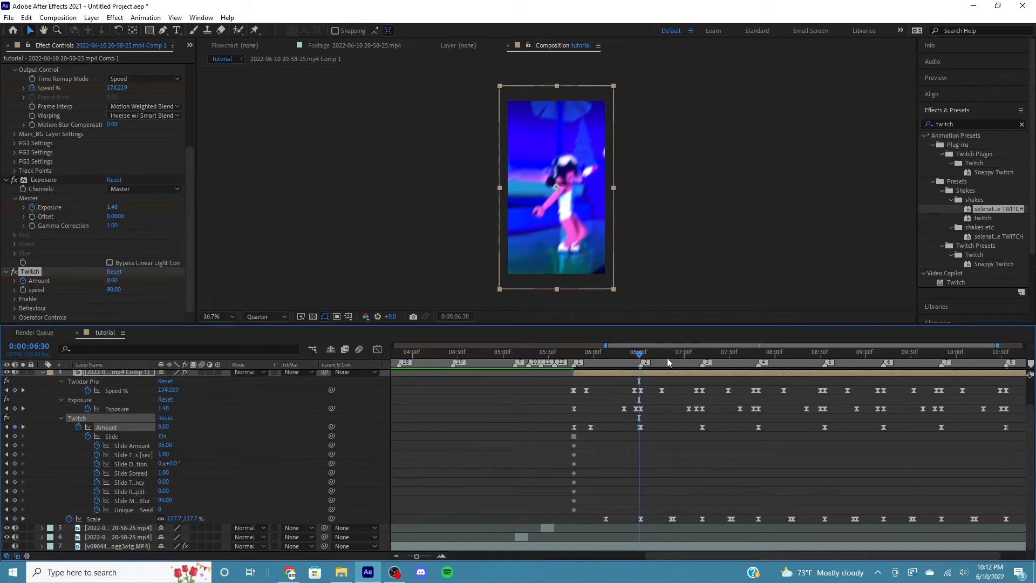
pyautogui.moveTo(643, 355); pyautogui.dragTo(641, 355)
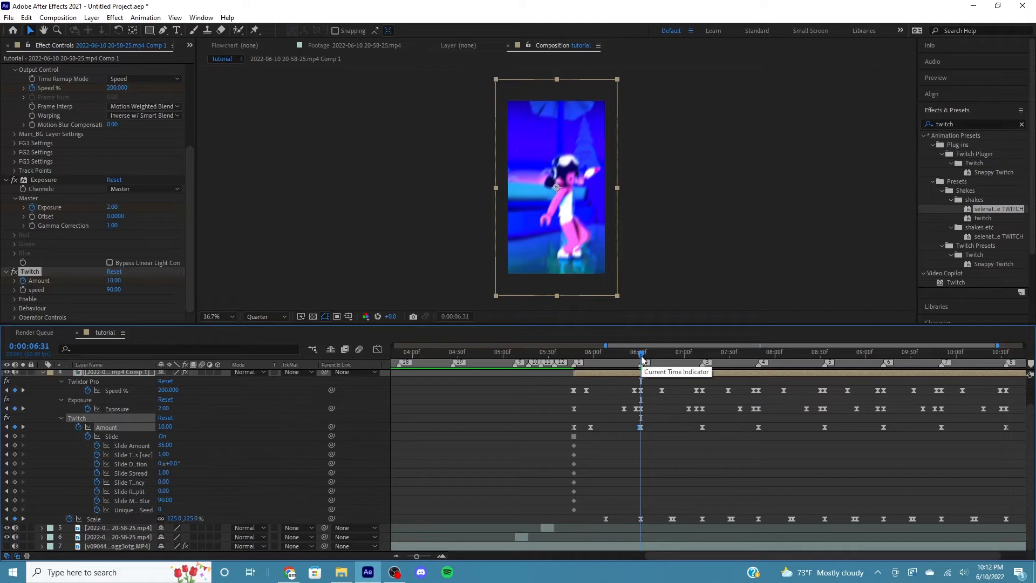
pyautogui.press('space')
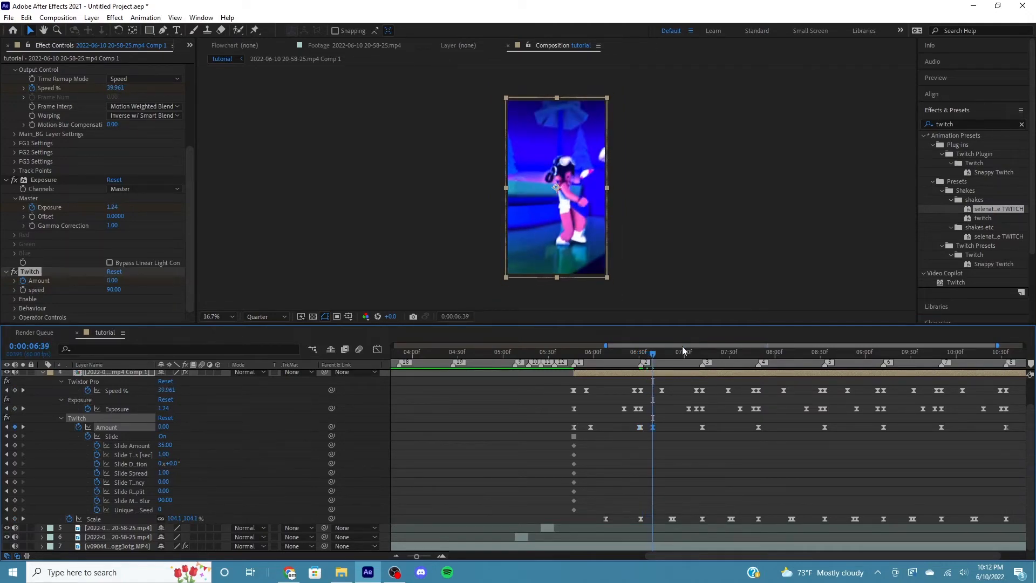
# Paste zero Twitch Amount keyframes at 0:00:07:11 and 0:00:07:20, around beat marker 3
pyautogui.click(702, 354)
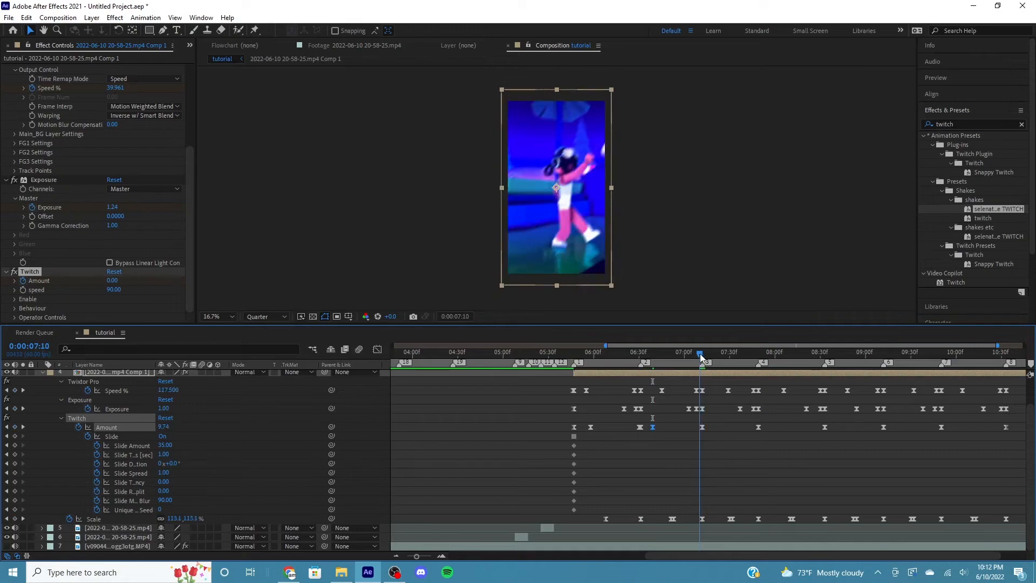
pyautogui.moveTo(701, 358); pyautogui.dragTo(701, 356)
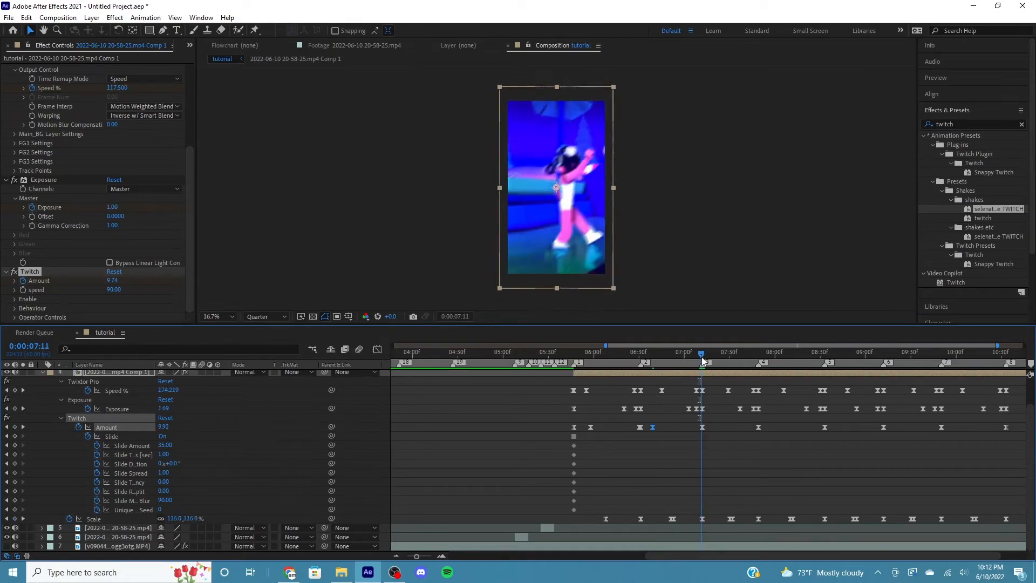
pyautogui.hotkey('ctrl', 'v')
pyautogui.press('space')
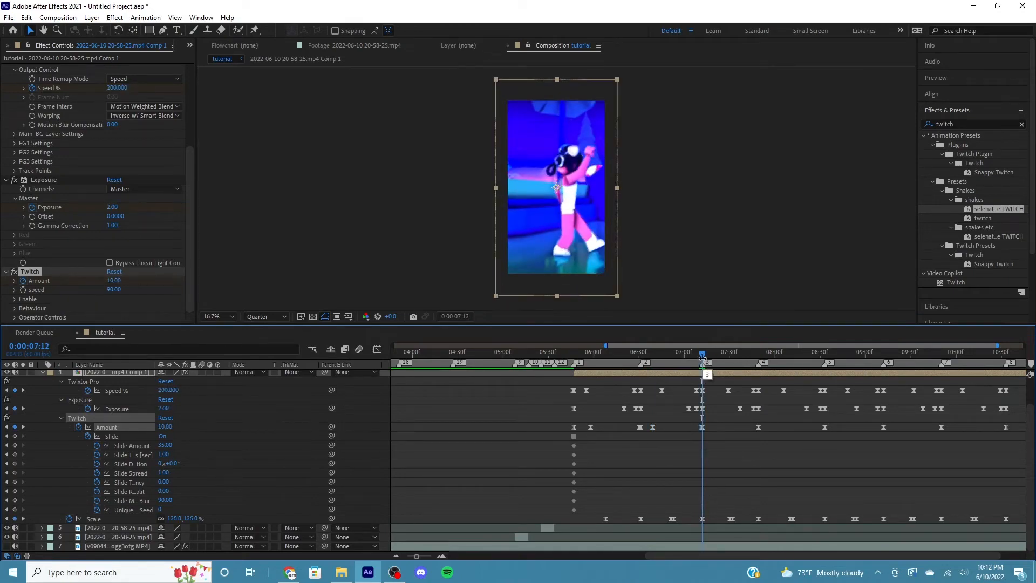
pyautogui.press('space')
pyautogui.hotkey('ctrl', 'v')
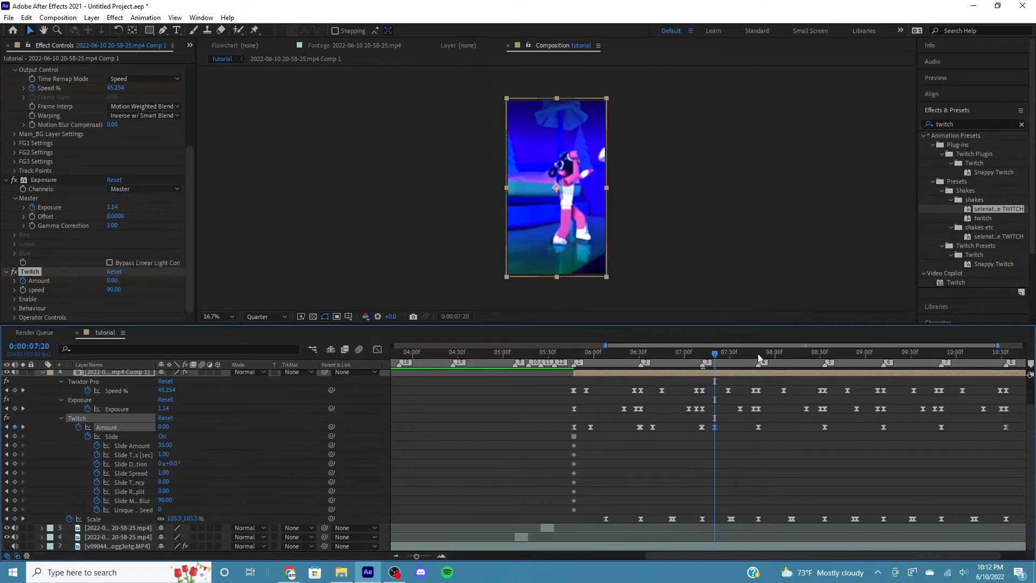
# Paste zero Twitch Amount keyframes just before and shortly after beat markers 4 and 5
pyautogui.click(758, 357)
pyautogui.hotkey('ctrl', 'v')
pyautogui.press('space')
pyautogui.press('space')
pyautogui.hotkey('ctrl', 'v')
pyautogui.click(824, 357)
pyautogui.hotkey('ctrl', 'v')
pyautogui.moveTo(824, 359); pyautogui.dragTo(953, 359)
pyautogui.hotkey('ctrl', 'v')
# Paste zero Twitch Amount keyframes just before and shortly after beat markers 6 and 7
pyautogui.click(883, 360)
pyautogui.hotkey('ctrl', 'v')
pyautogui.hotkey('ctrl', 'v')
pyautogui.click(941, 358)
pyautogui.hotkey('ctrl', 'v')
pyautogui.hotkey('ctrl', 'v')
# Paste zero Twitch Amount keyframes just before beat marker 8 and at 0:00:10:41, and play back the final clip
pyautogui.moveTo(941, 556); pyautogui.dragTo(965, 556)
pyautogui.click(963, 358)
pyautogui.hotkey('ctrl', 'v')
pyautogui.click(974, 359)
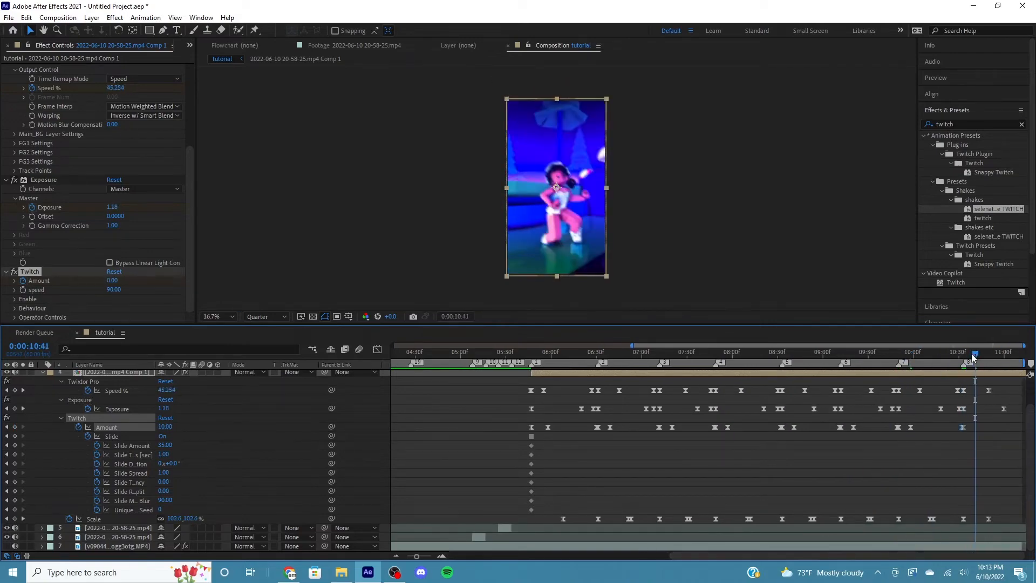
pyautogui.hotkey('ctrl', 'v')
pyautogui.click(502, 358)
pyautogui.press('space')
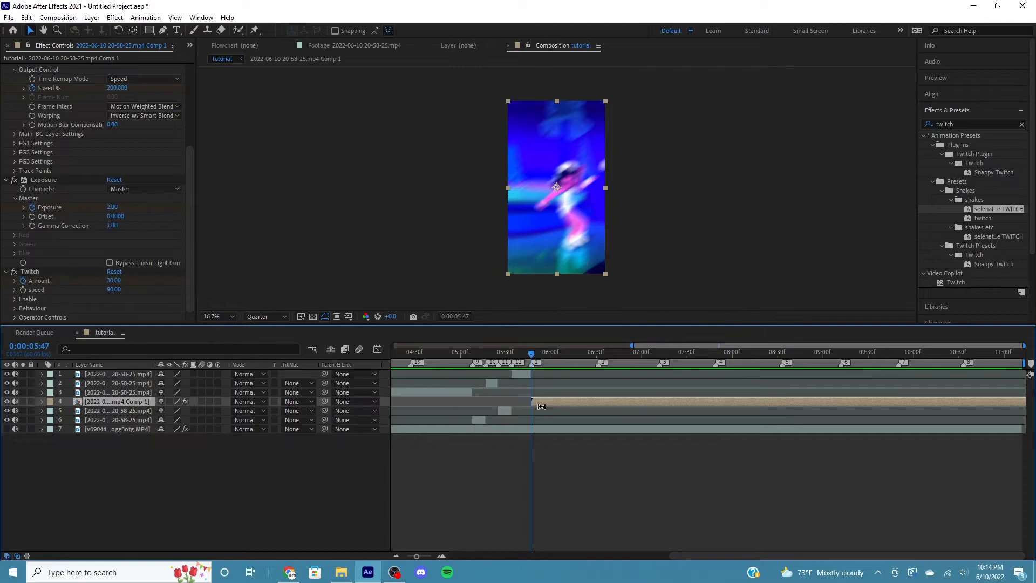
# Duplicate the final clip and pre-compose the upper copy, moving all attributes into the new composition
pyautogui.hotkey('ctrl', 'd')
pyautogui.rightClick(543, 405)
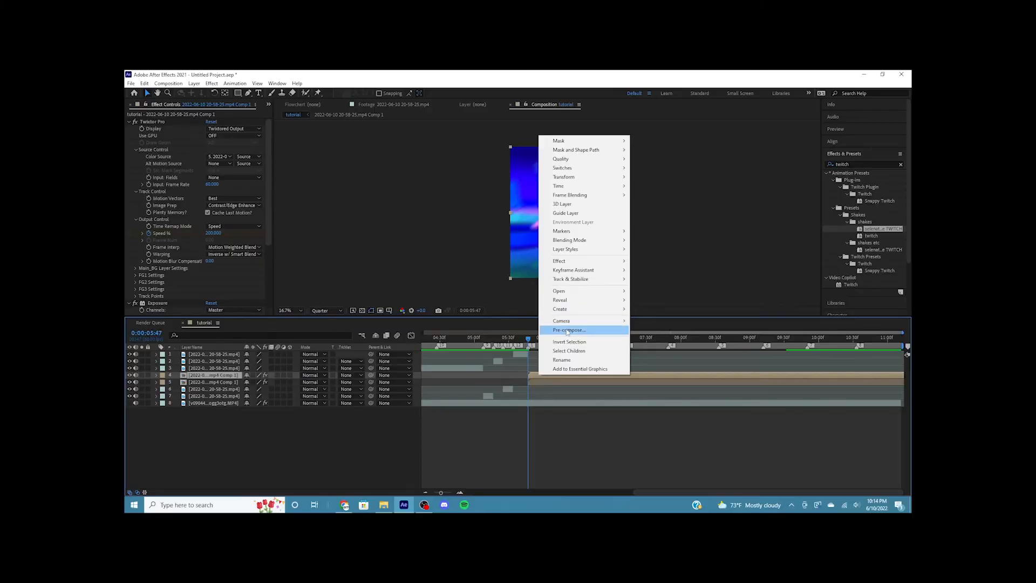
pyautogui.click(567, 330)
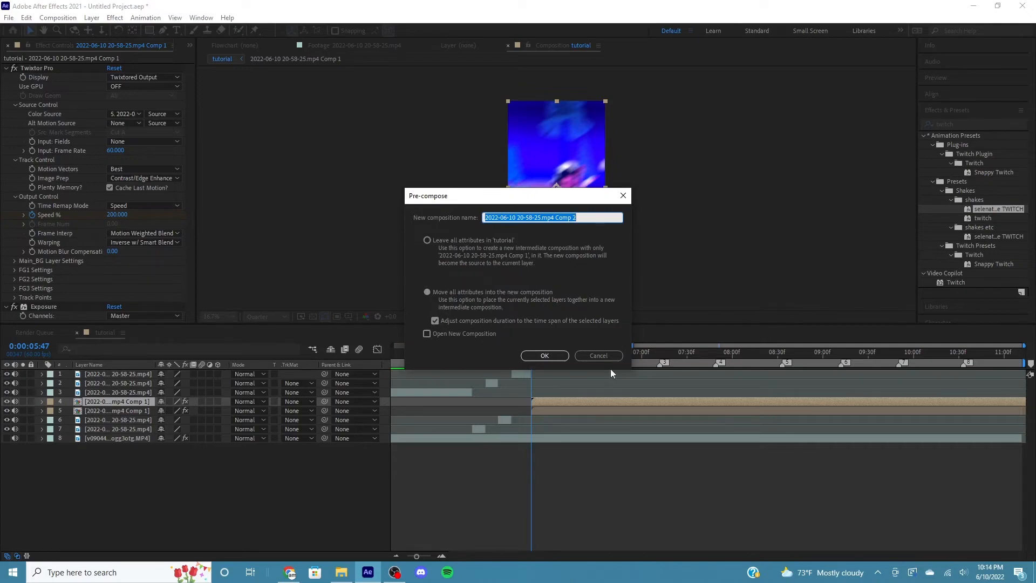
pyautogui.click(547, 355)
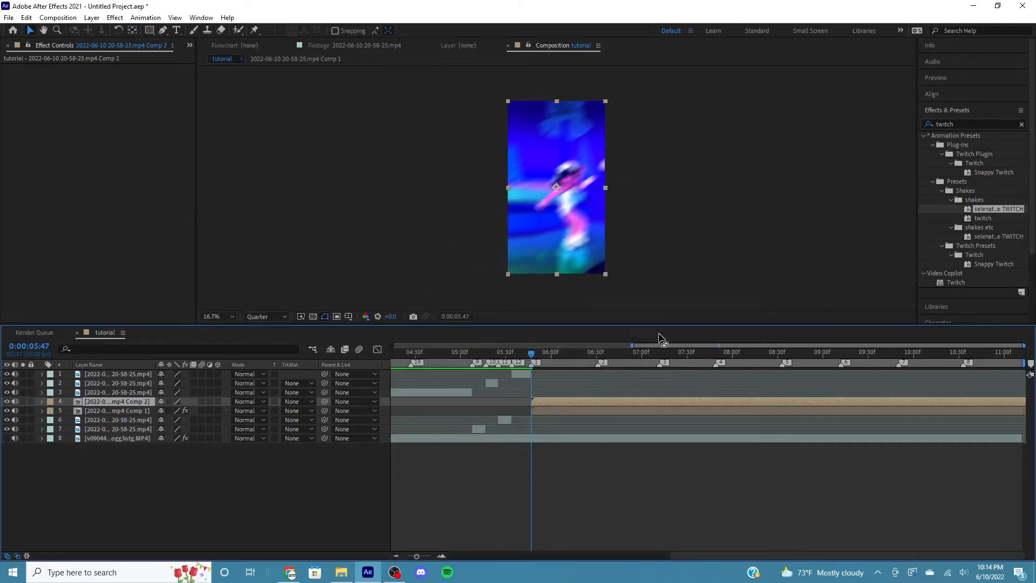
# Apply the ghost zoom preset to the upper pre-composed copy and reveal its keyframes
pyautogui.doubleClick(960, 124)
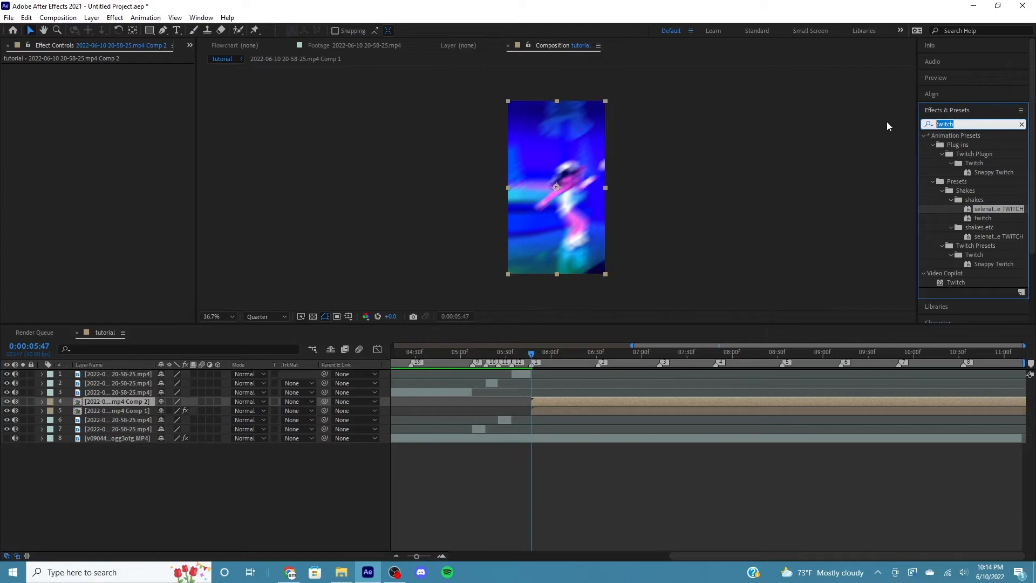
pyautogui.write('ghost')
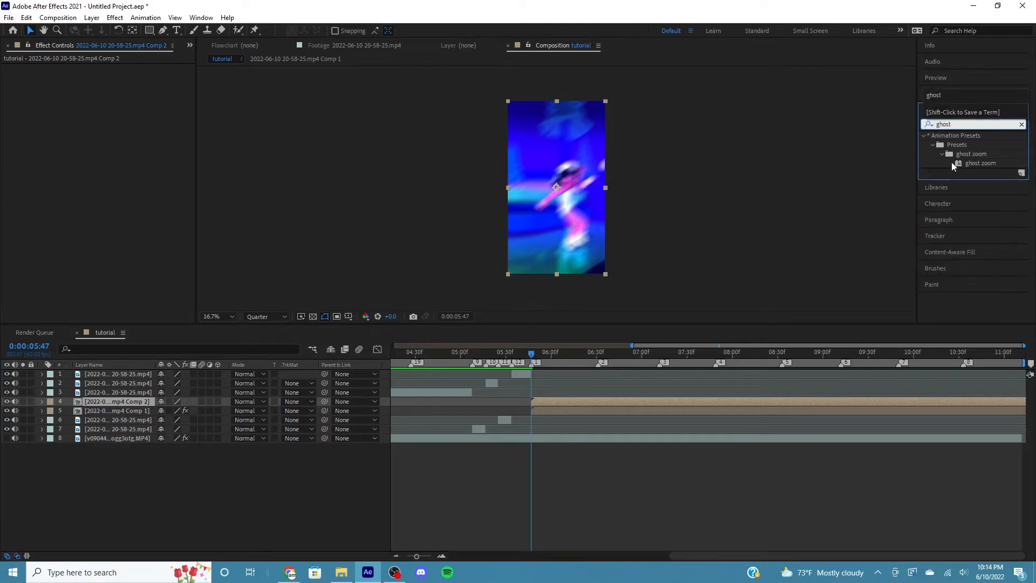
pyautogui.moveTo(981, 163); pyautogui.dragTo(552, 400)
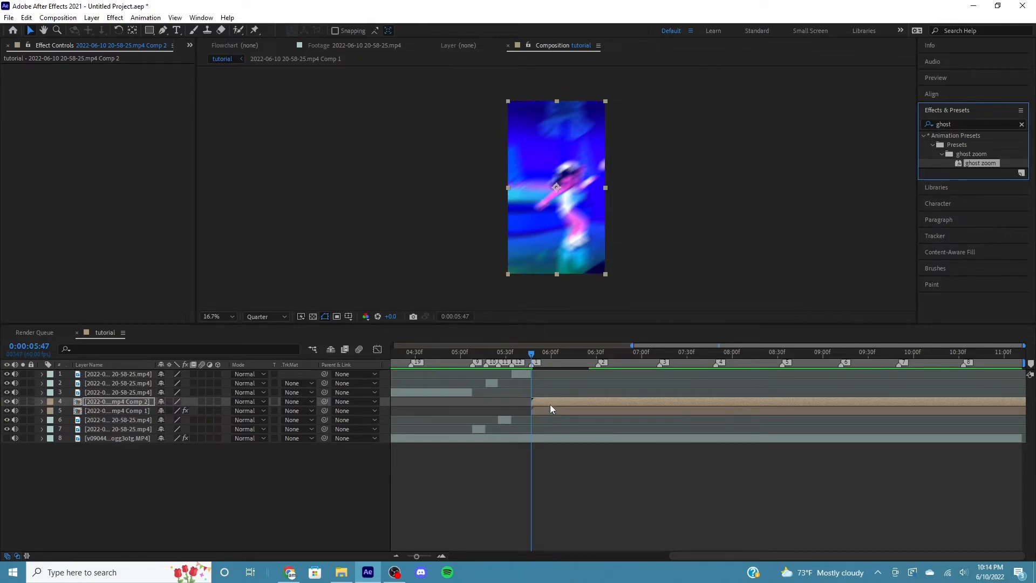
pyautogui.click(550, 404)
pyautogui.press('u')
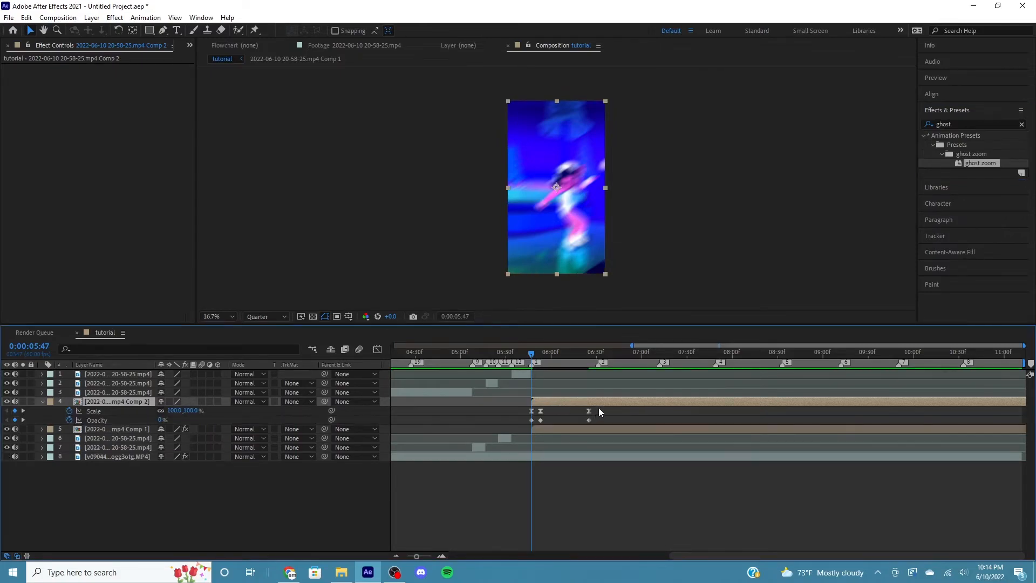
# Shift the ghost zoom keyframes earlier so the middle pair sits at 0:00:05:47, and set its Opacity to 65%
pyautogui.moveTo(600, 413); pyautogui.dragTo(532, 420)
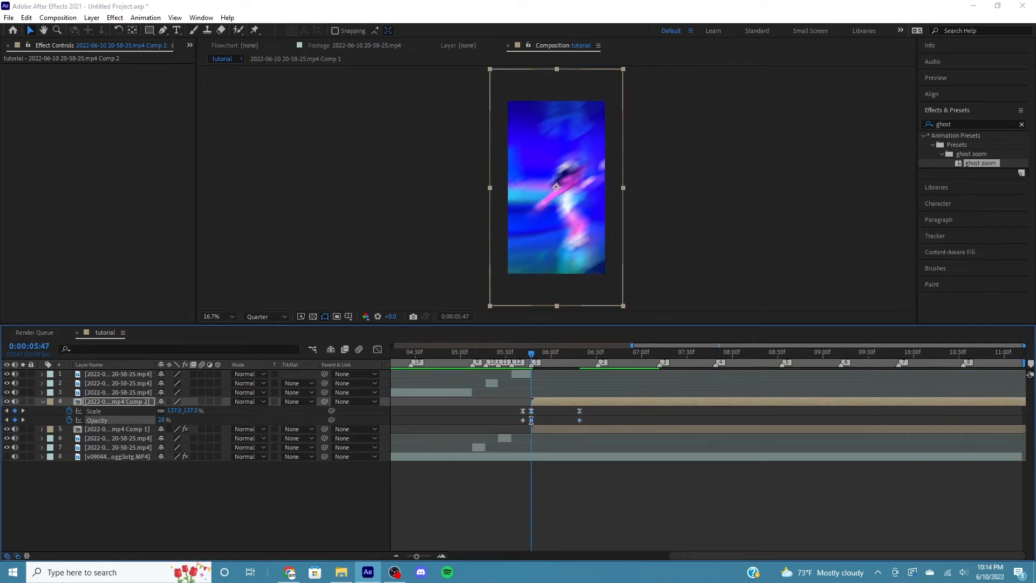
pyautogui.doubleClick(532, 420)
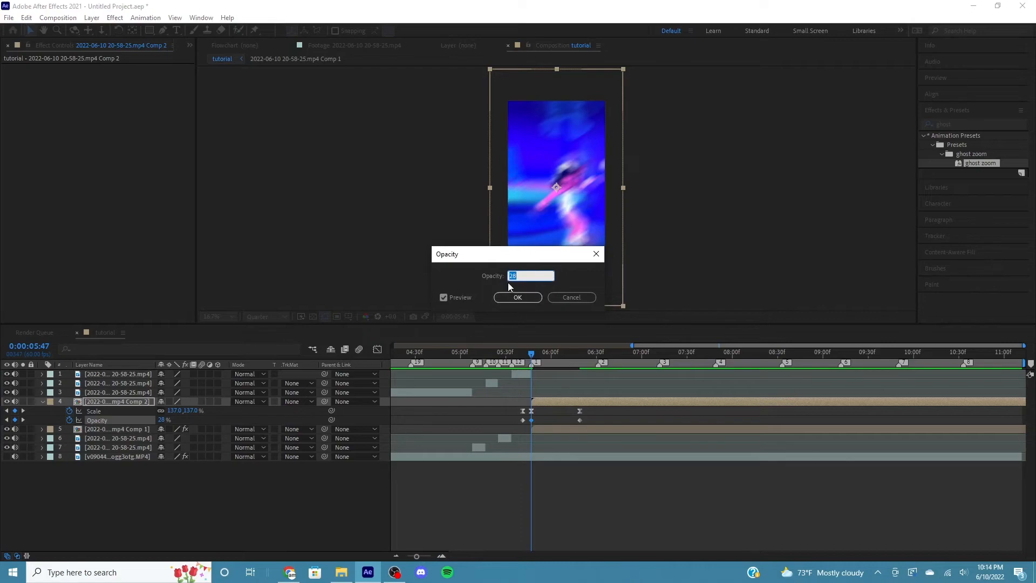
pyautogui.click(513, 297)
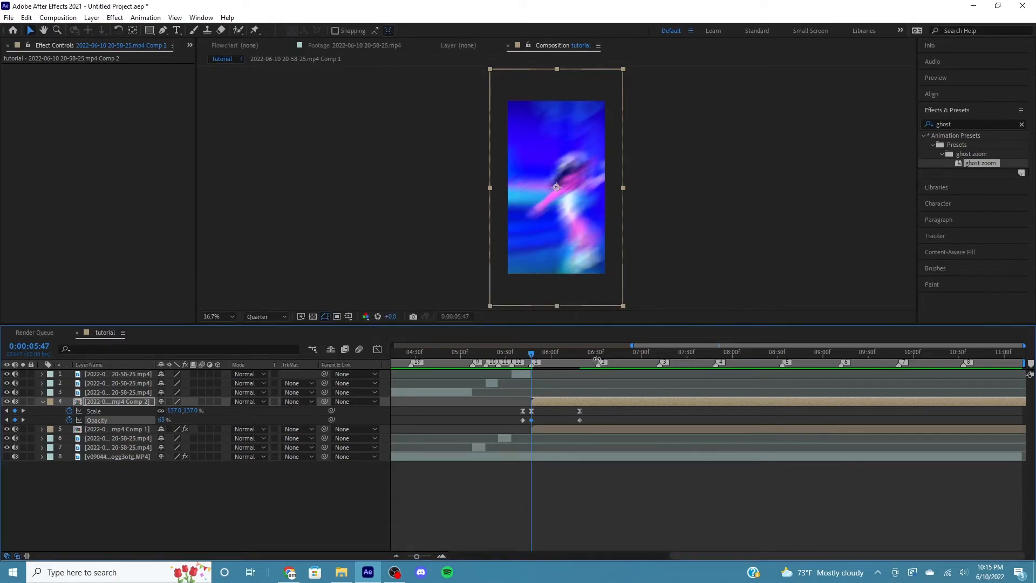
# Trim the ghost zoom copy to end at 0:00:06:31 and move its last keyframes to that cut
pyautogui.click(598, 359)
pyautogui.hotkey('ctrl', 'shift', 'd')
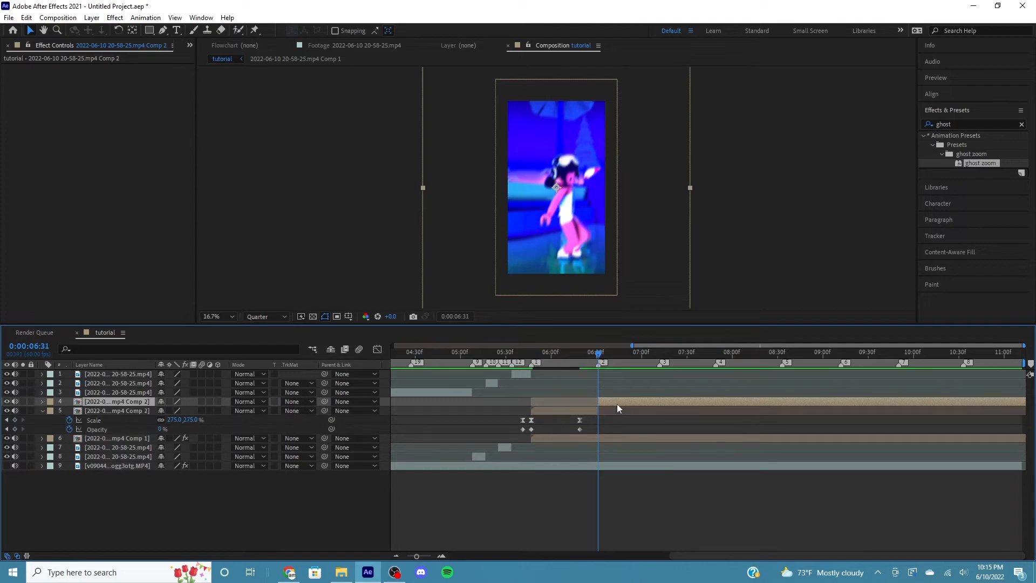
pyautogui.press('Delete')
pyautogui.moveTo(579, 420); pyautogui.dragTo(599, 418)
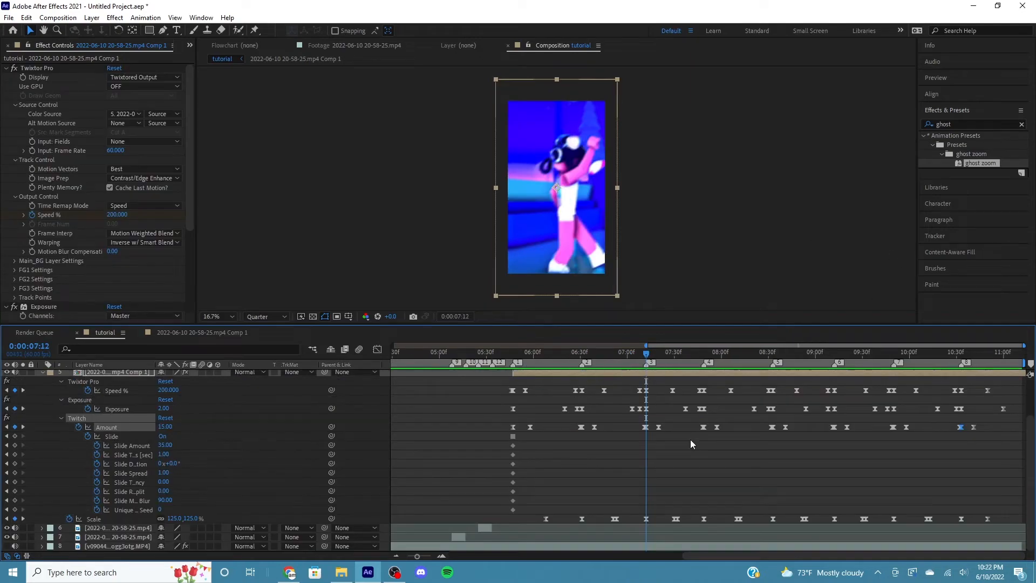
# Collapse the final clip's keyframed properties in the timeline, keeping the Selection tool active
pyautogui.scroll(2, 690, 441)
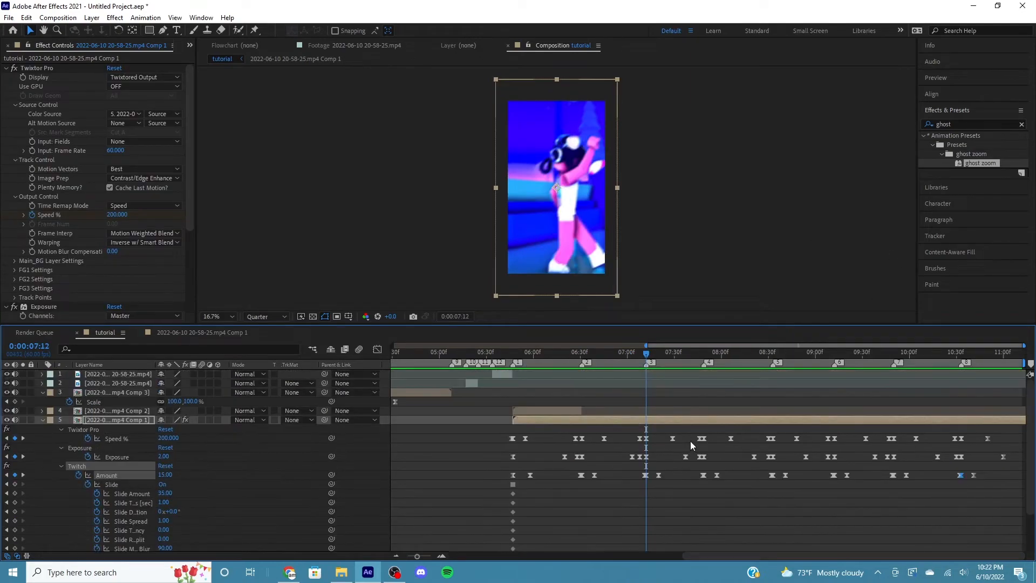
pyautogui.scroll(-2, 691, 440)
pyautogui.press('y')
pyautogui.press('u')
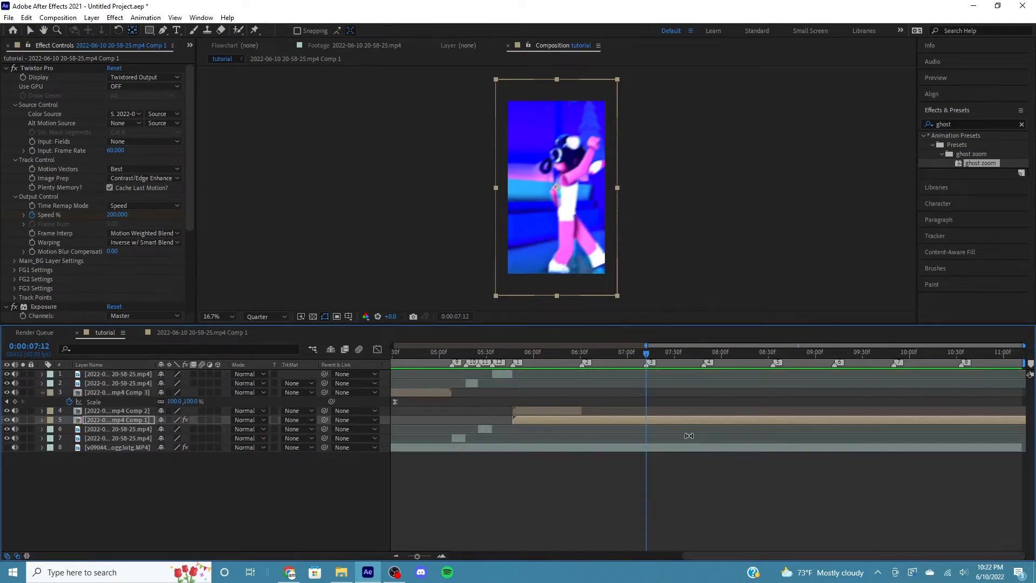
pyautogui.press('v')
# Create a new solid layer in red (FF0000) directly above the final clip
pyautogui.rightClick(647, 481)
pyautogui.moveTo(708, 351)
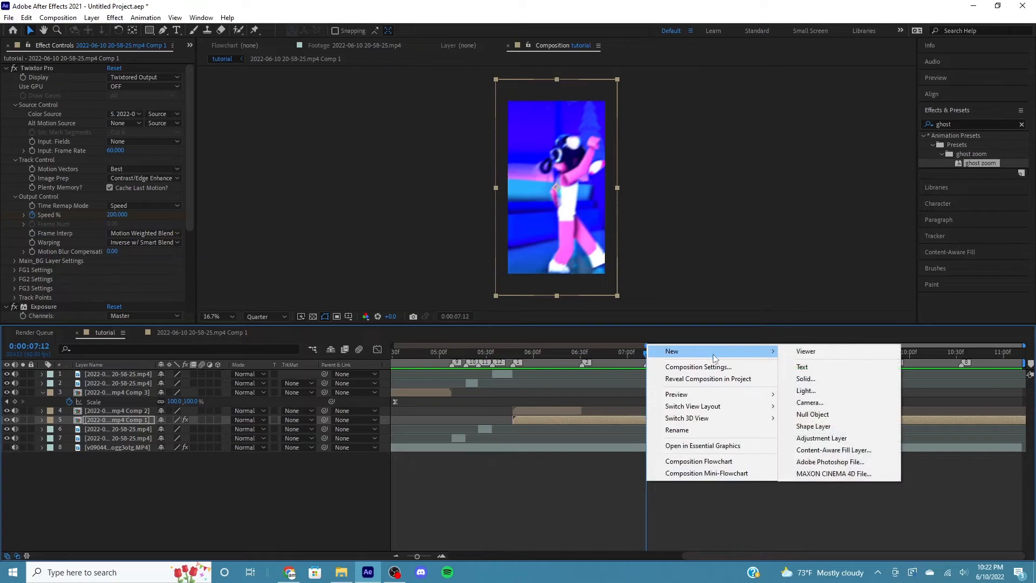
pyautogui.click(807, 384)
pyautogui.click(512, 351)
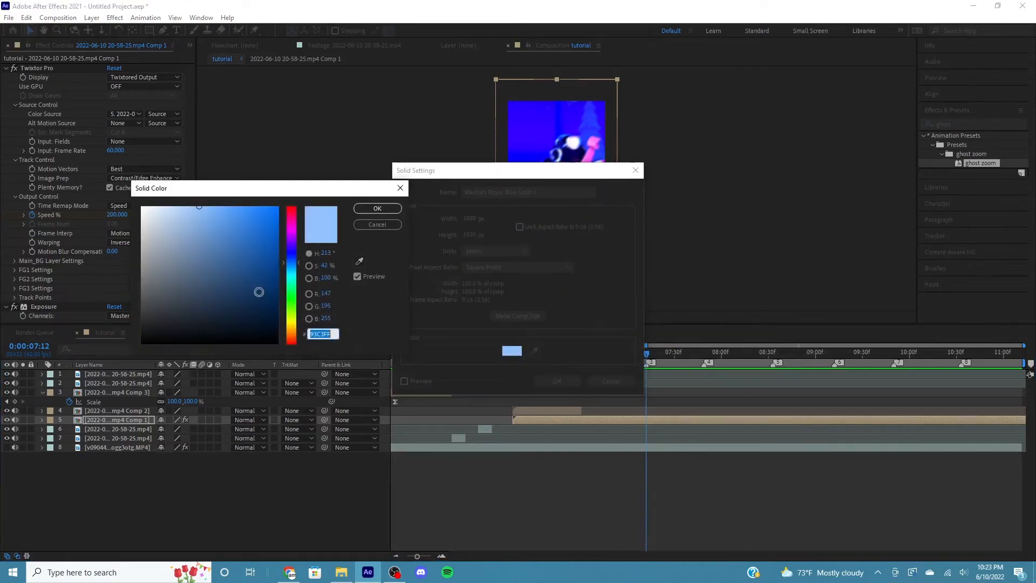
pyautogui.write('FF0000')
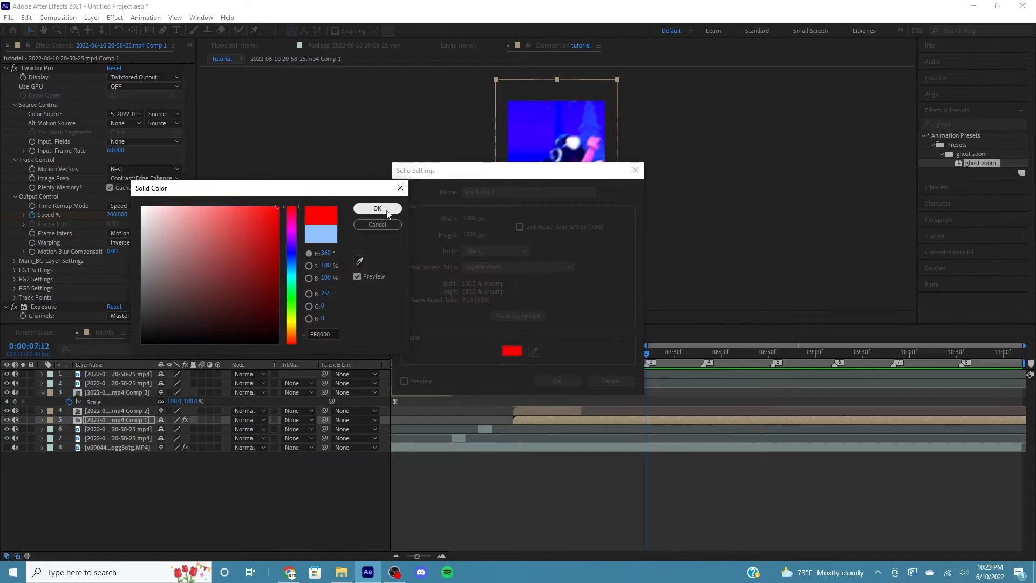
pyautogui.click(378, 209)
pyautogui.click(561, 380)
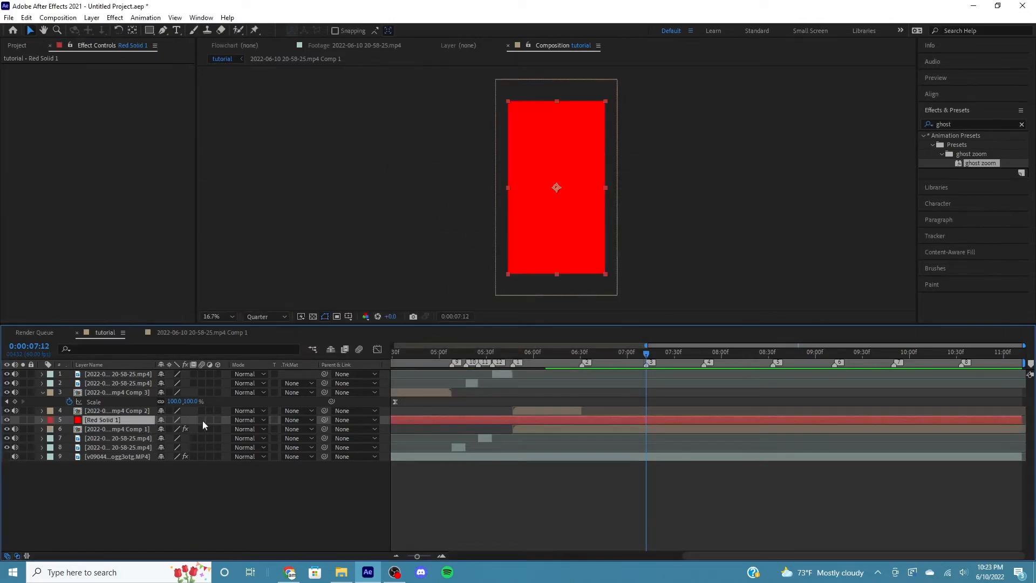
# Trim the red solid to run only from 0:00:07:12 to 0:00:07:49, between beat markers 3 and 4
pyautogui.hotkey('ctrl', 'shift', 'd')
pyautogui.click(627, 430)
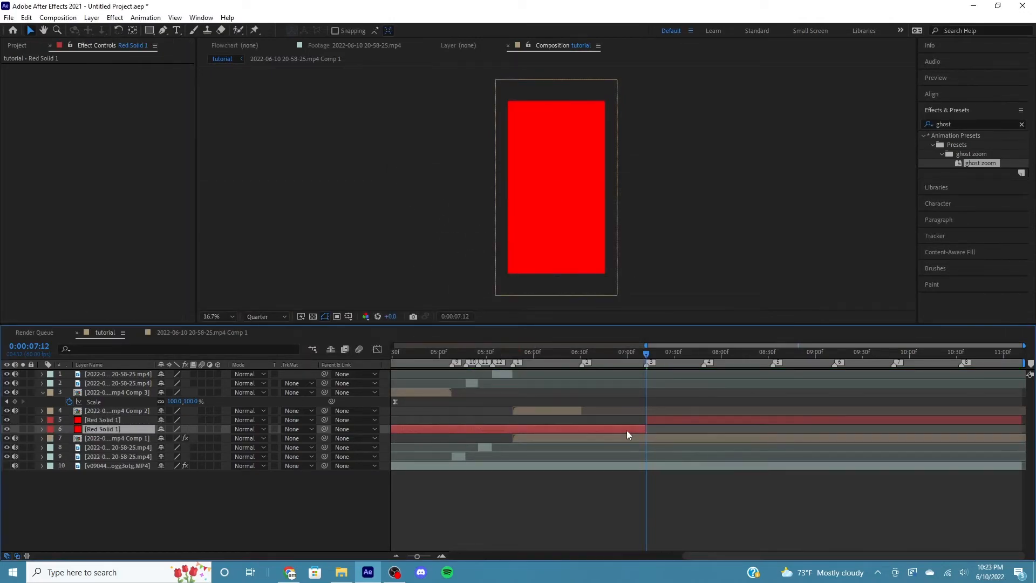
pyautogui.press('Delete')
pyautogui.click(706, 355)
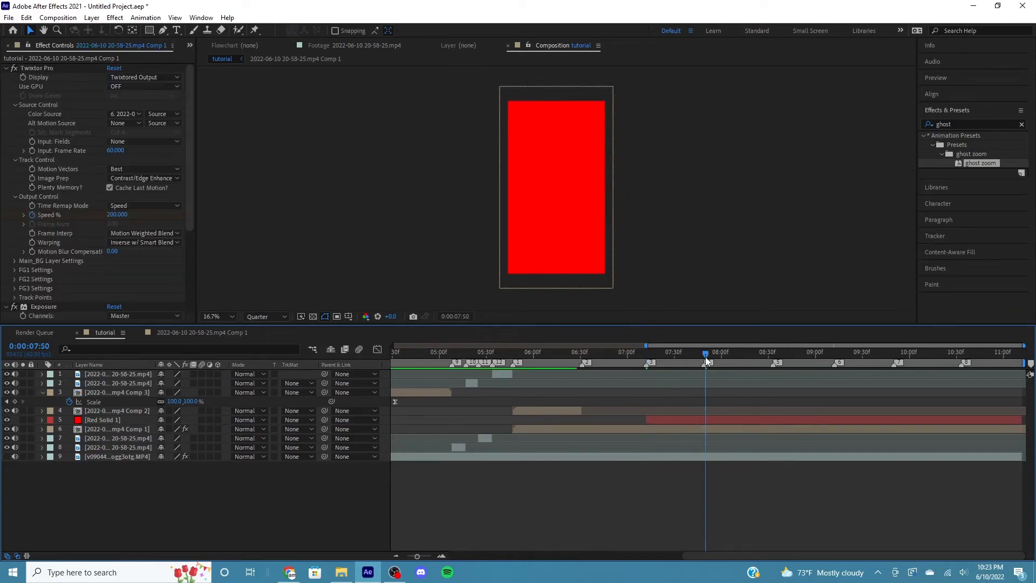
pyautogui.moveTo(705, 357); pyautogui.dragTo(704, 358)
pyautogui.click(711, 419)
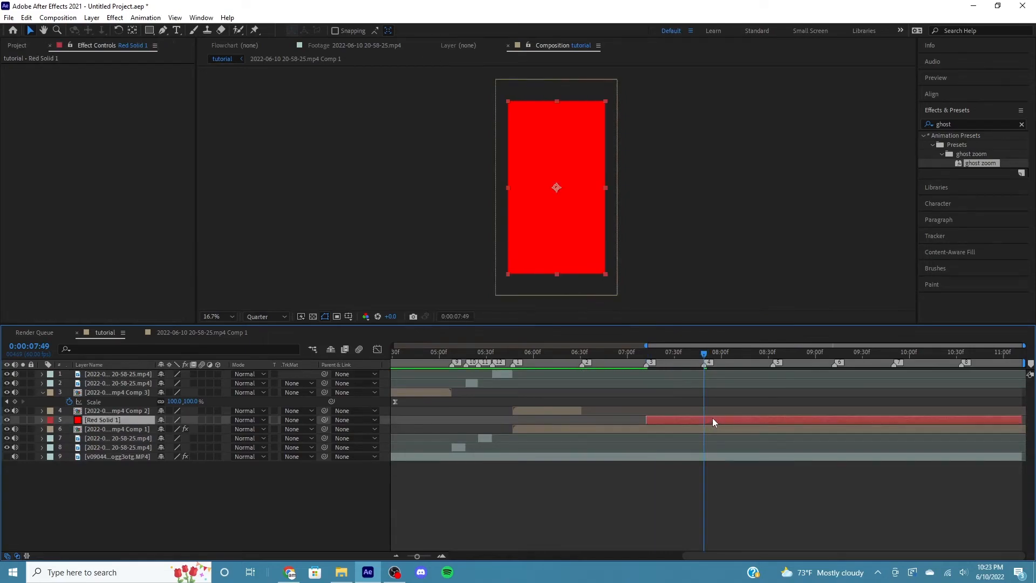
pyautogui.hotkey('ctrl', 'shift', 'd')
pyautogui.press('Delete')
# Set the red solid's blending mode to Hue and check the tint on the clip beneath
pyautogui.click(684, 360)
pyautogui.rightClick(662, 417)
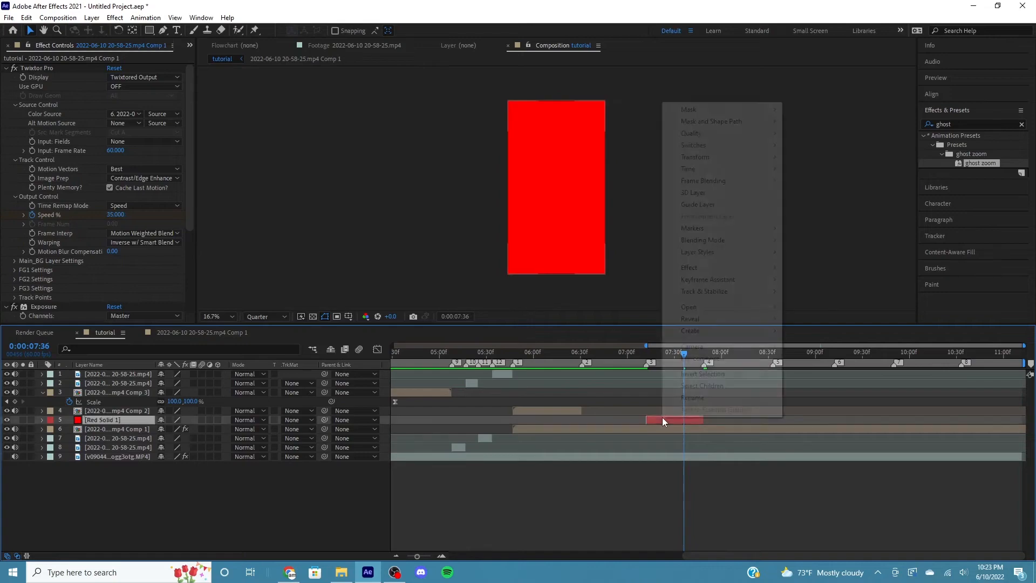
pyautogui.moveTo(707, 243)
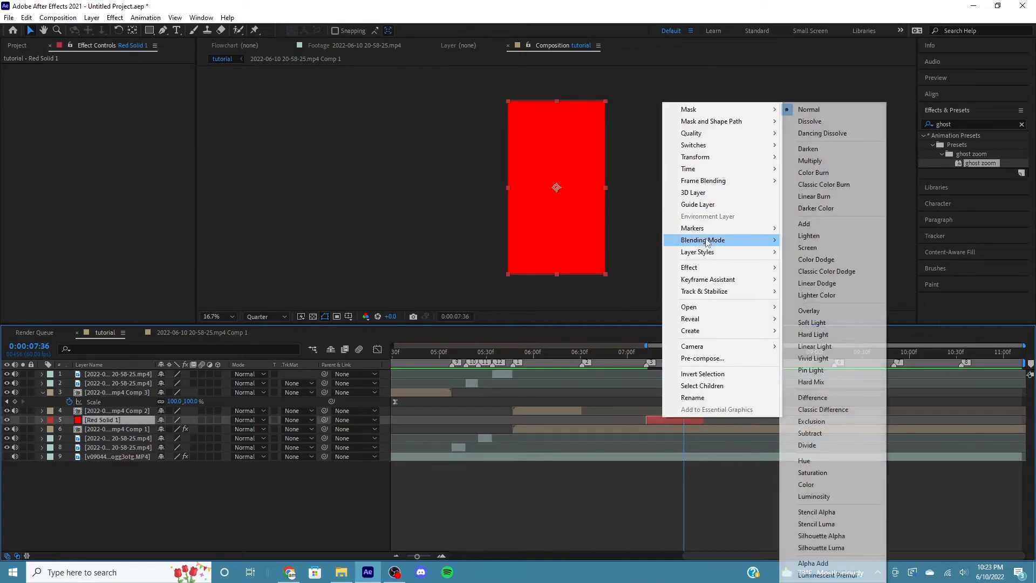
pyautogui.click(807, 460)
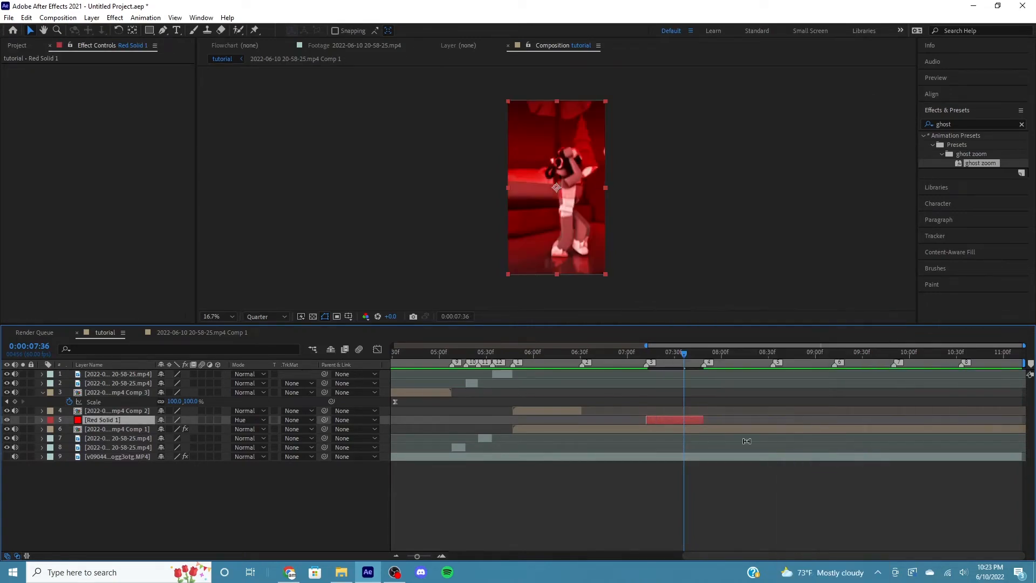
pyautogui.click(669, 361)
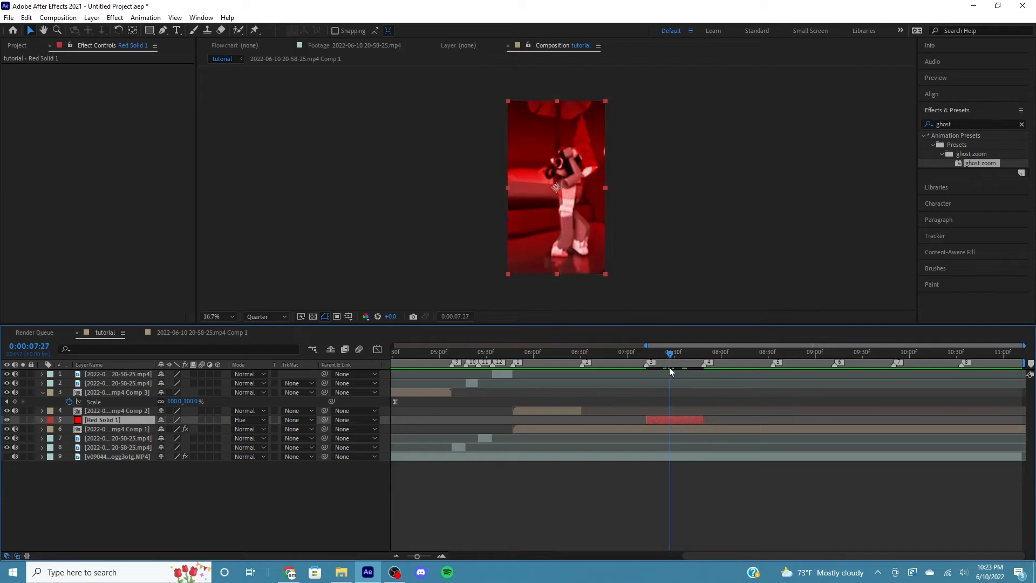
# Apply Turbulent Displace to the final clip with the playhead at 0:00:08:33
pyautogui.click(773, 355)
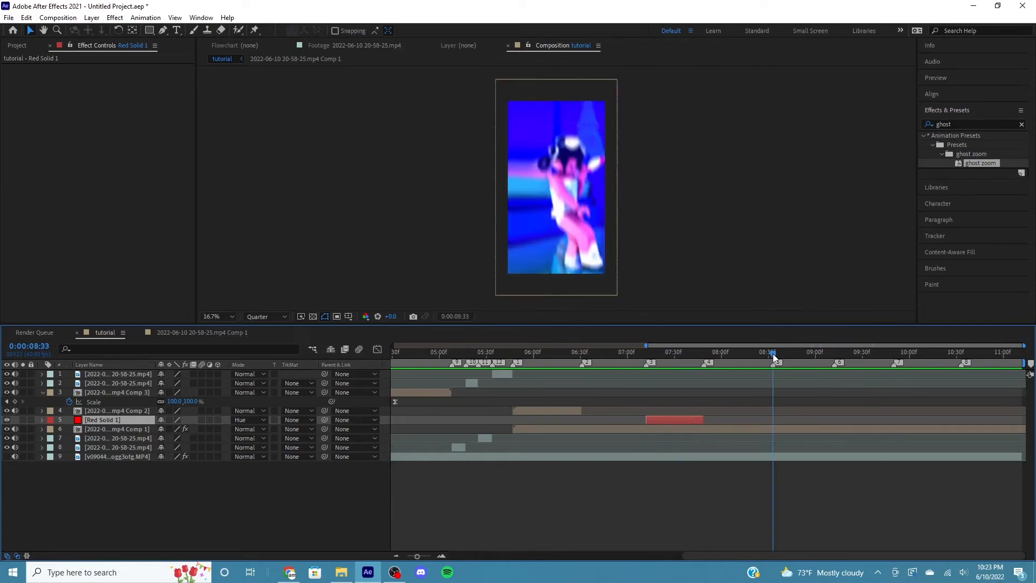
pyautogui.click(768, 429)
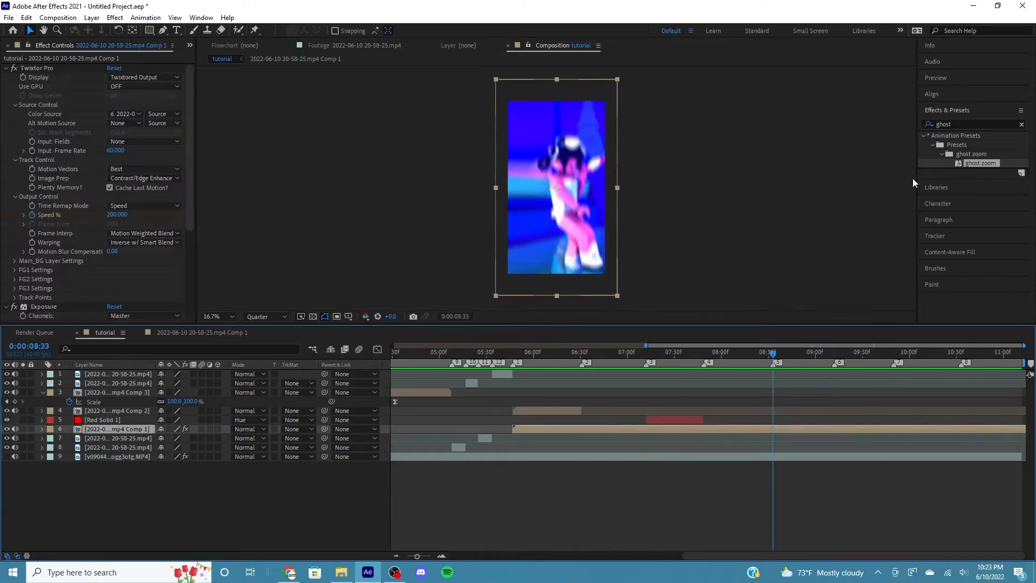
pyautogui.click(963, 123)
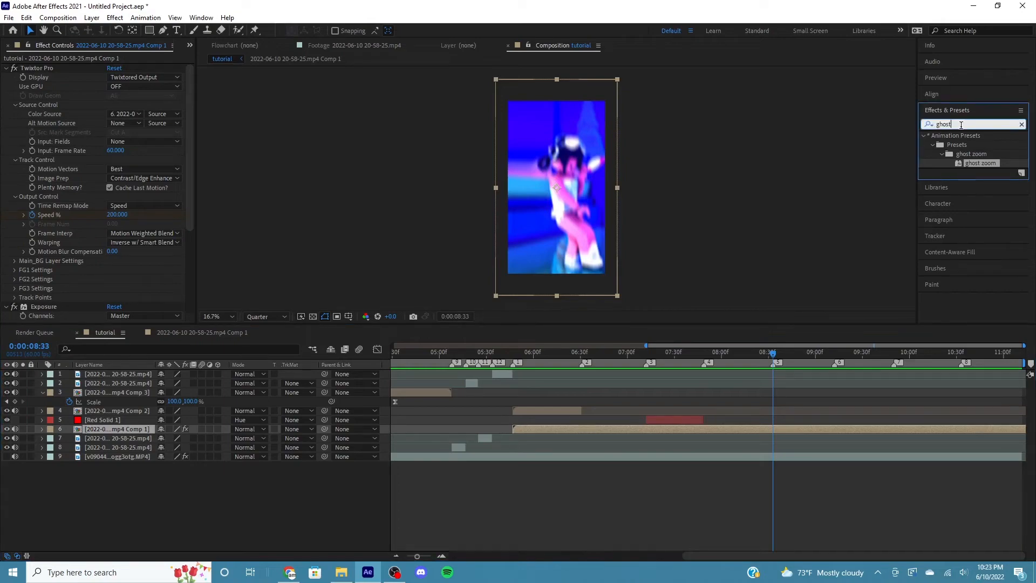
pyautogui.doubleClick(961, 124)
pyautogui.write('turb')
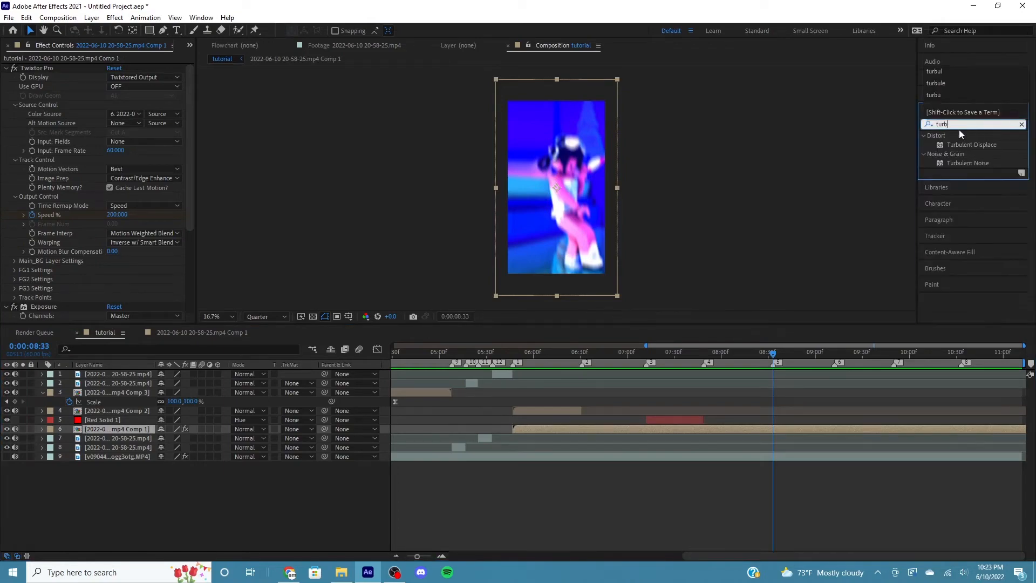
pyautogui.write('ulent')
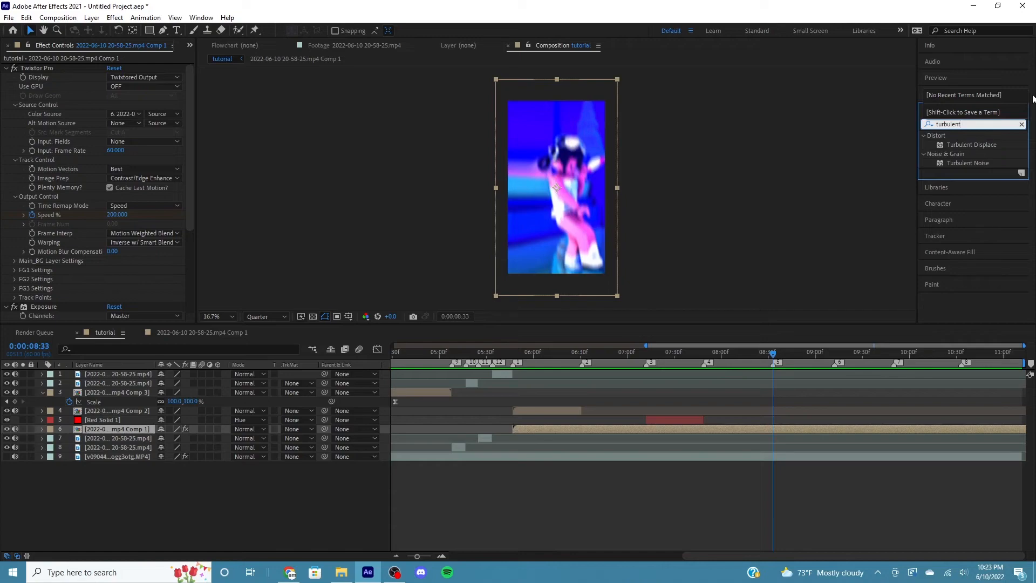
pyautogui.doubleClick(977, 144)
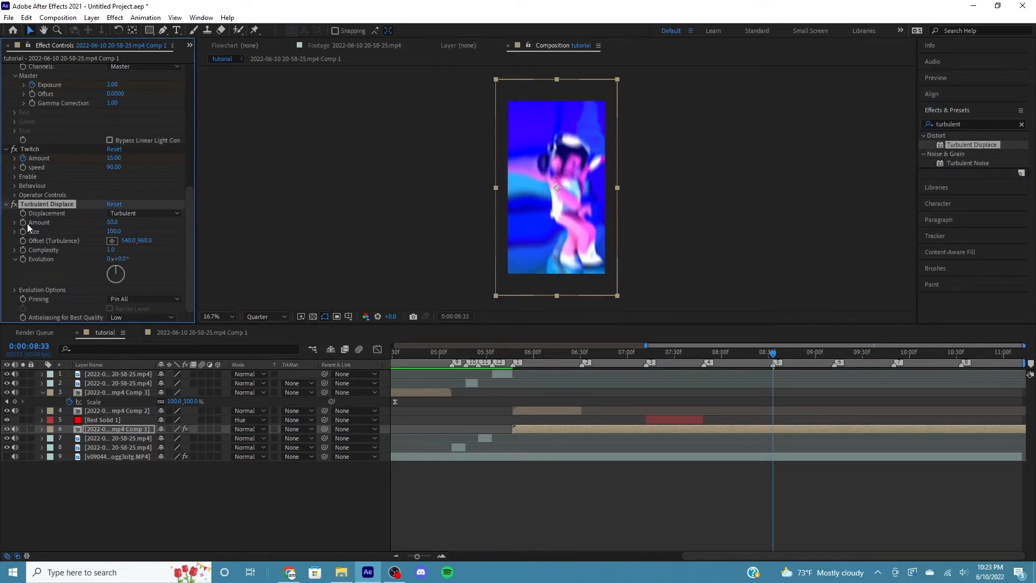
# Keyframe the Turbulent Displace Amount at 60 and Size at 25 at 0:00:08:33
pyautogui.click(112, 222)
pyautogui.write('60')
pyautogui.press('Tab')
pyautogui.write('25')
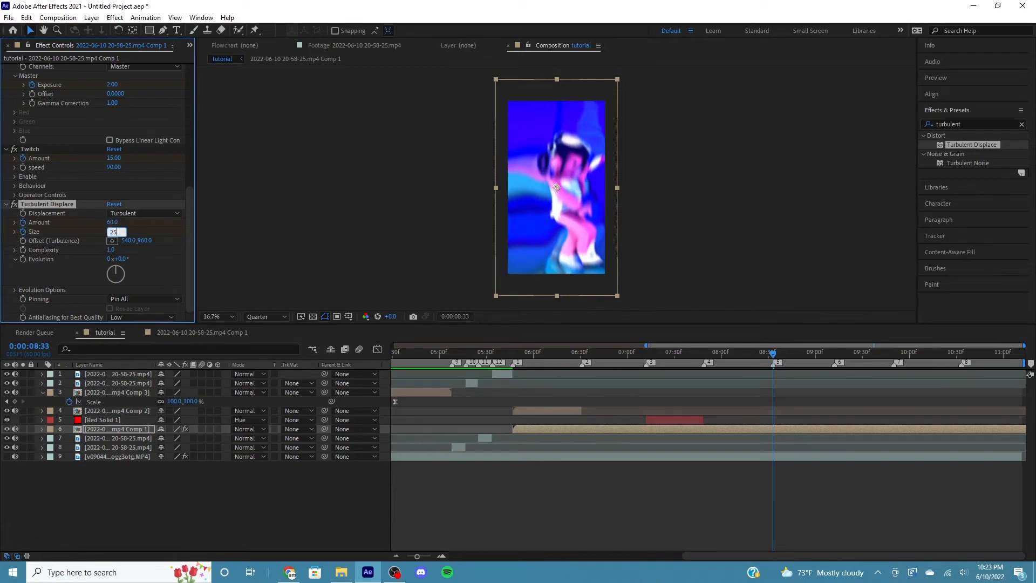
pyautogui.press('Return')
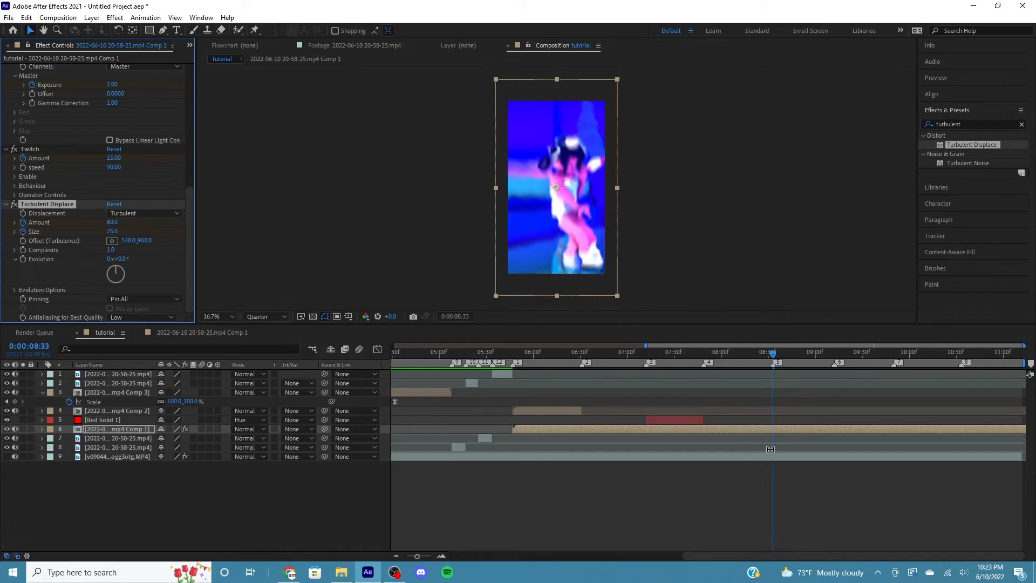
# Reveal the final clip's keyframes and add Turbulent Displace keyframes at 0:00:09:11 with Amount 0 and Size 125
pyautogui.press('u')
pyautogui.scroll(-3, 807, 412)
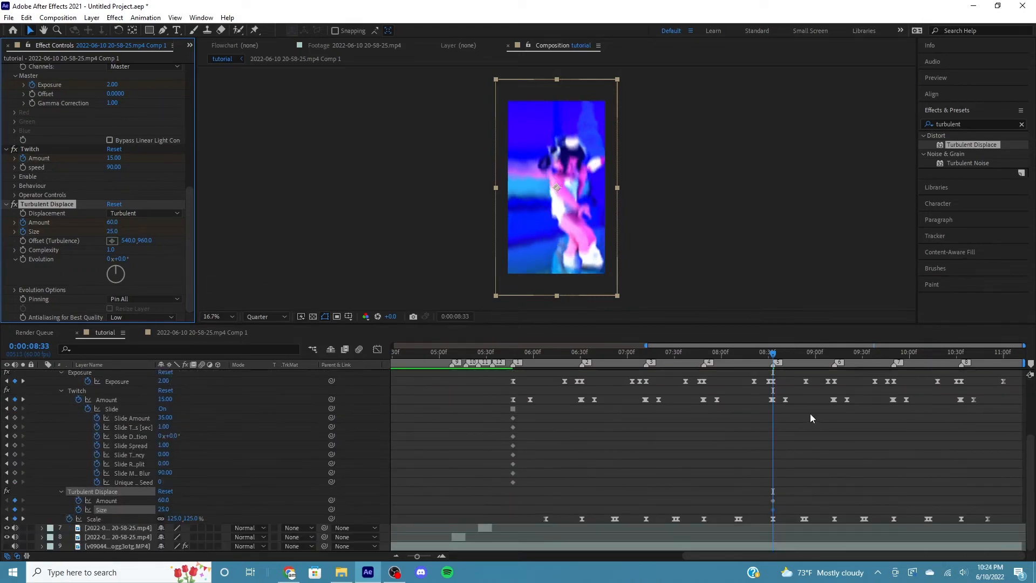
pyautogui.click(832, 356)
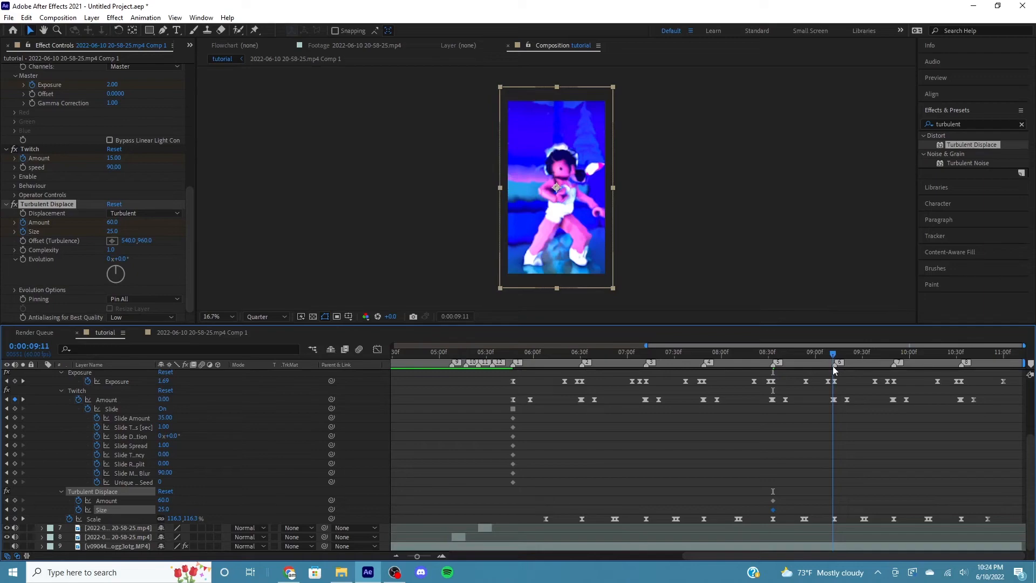
pyautogui.click(114, 222)
pyautogui.write('0')
pyautogui.press('Return')
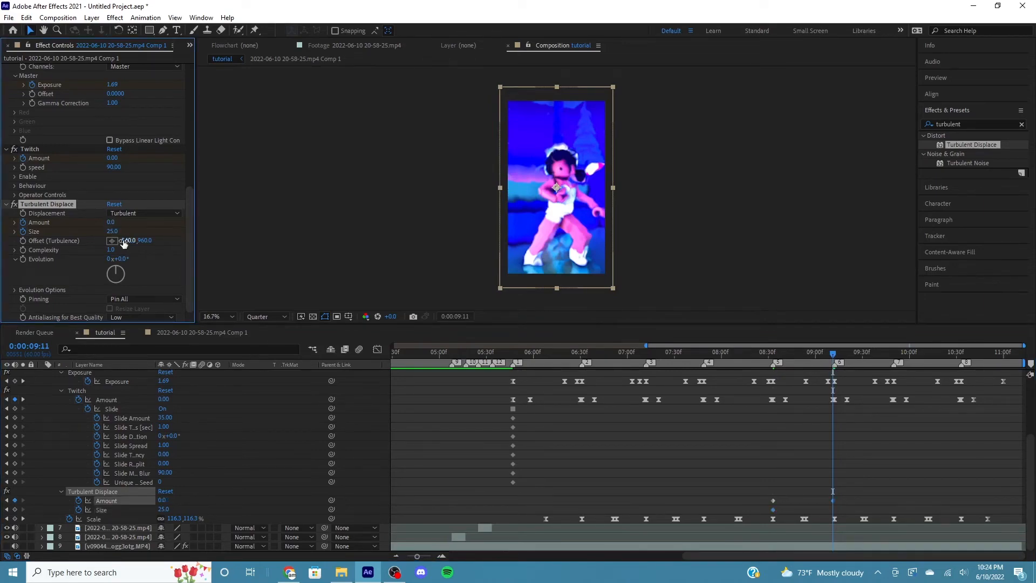
pyautogui.click(112, 232)
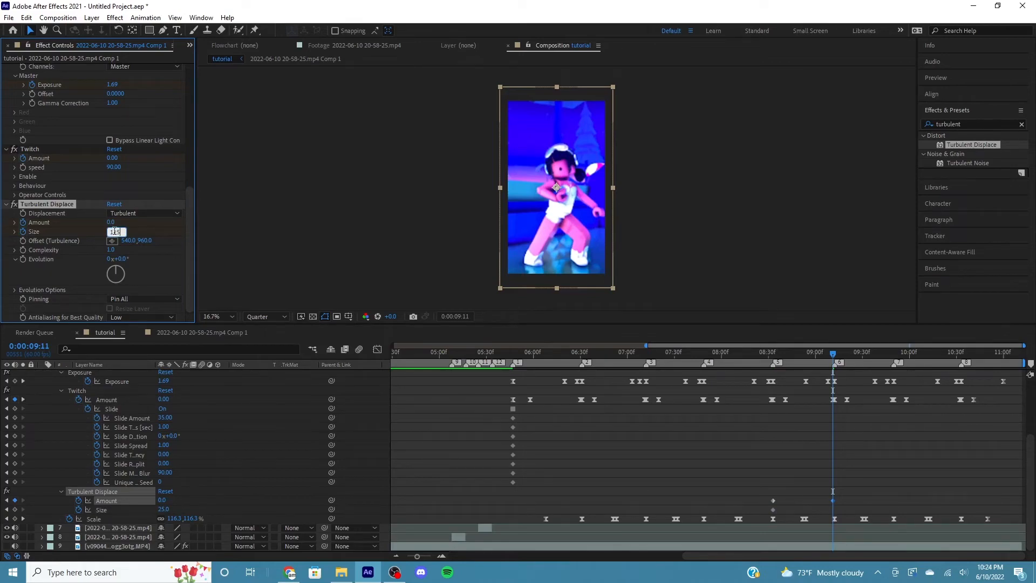
pyautogui.write('125')
pyautogui.press('Return')
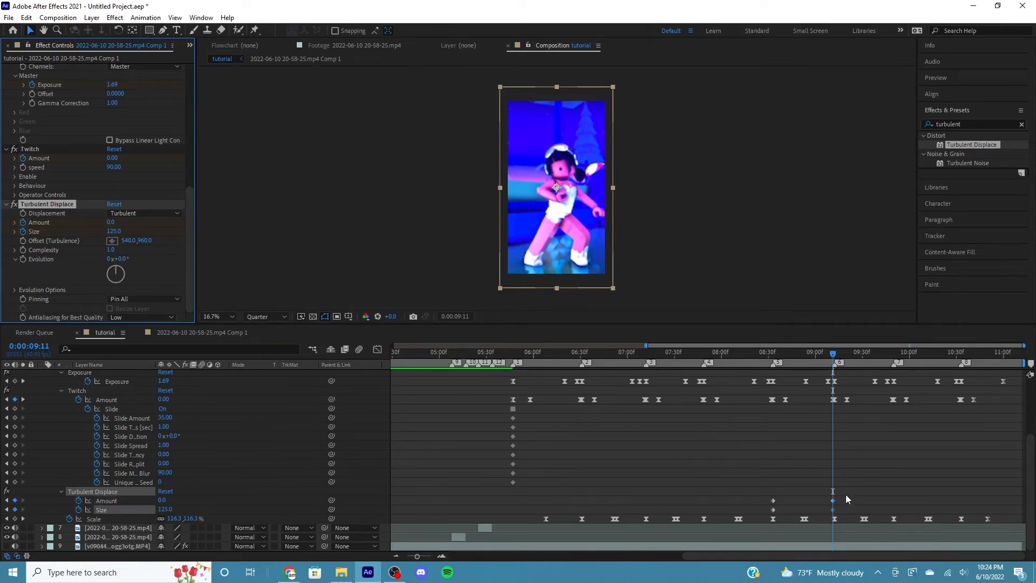
# Copy the Turbulent Displace Amount 0 and Size 125 keyframes to 0:00:08:32 and preview the edit
pyautogui.moveTo(846, 494); pyautogui.dragTo(827, 509)
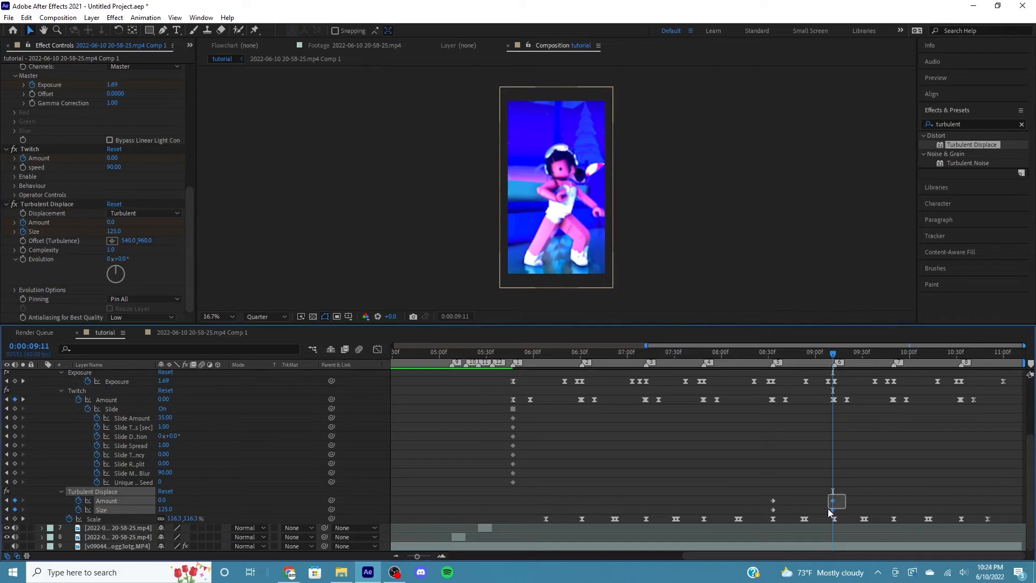
pyautogui.click(774, 361)
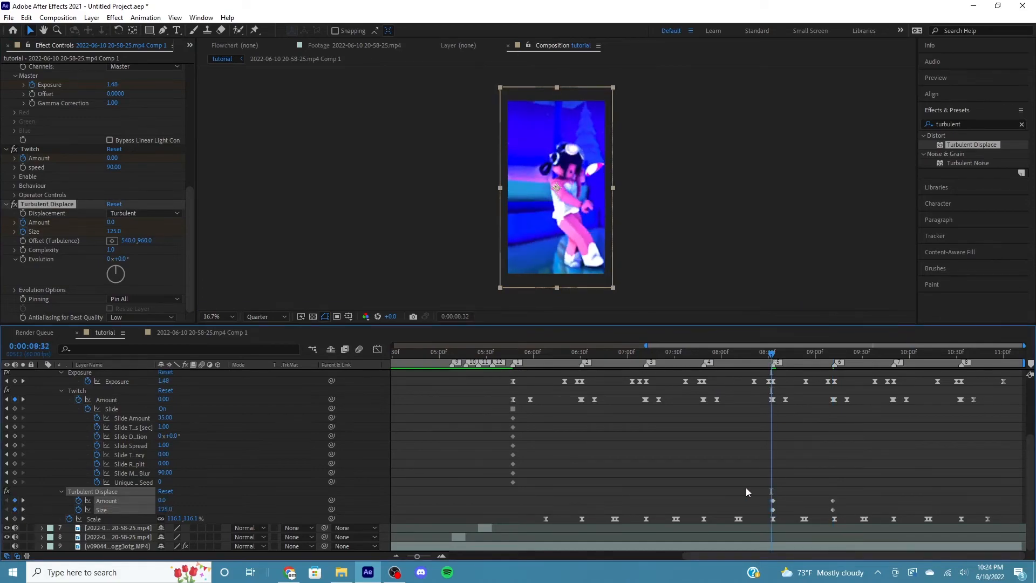
pyautogui.scroll(3, 781, 464)
pyautogui.press('space')
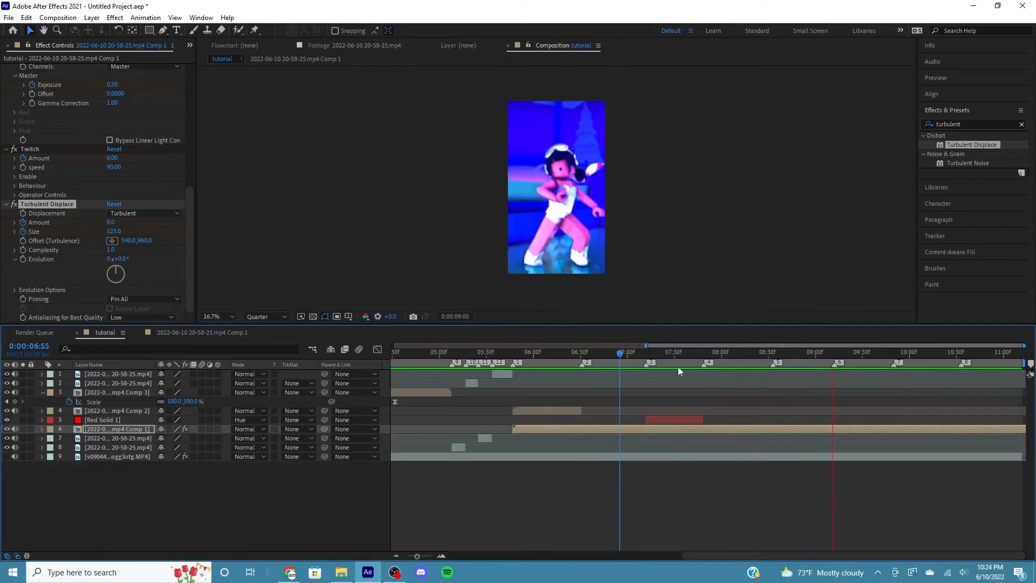
# Create an adjustment layer with the playhead at 0:00:07:49 and place it directly below the red solid
pyautogui.click(701, 353)
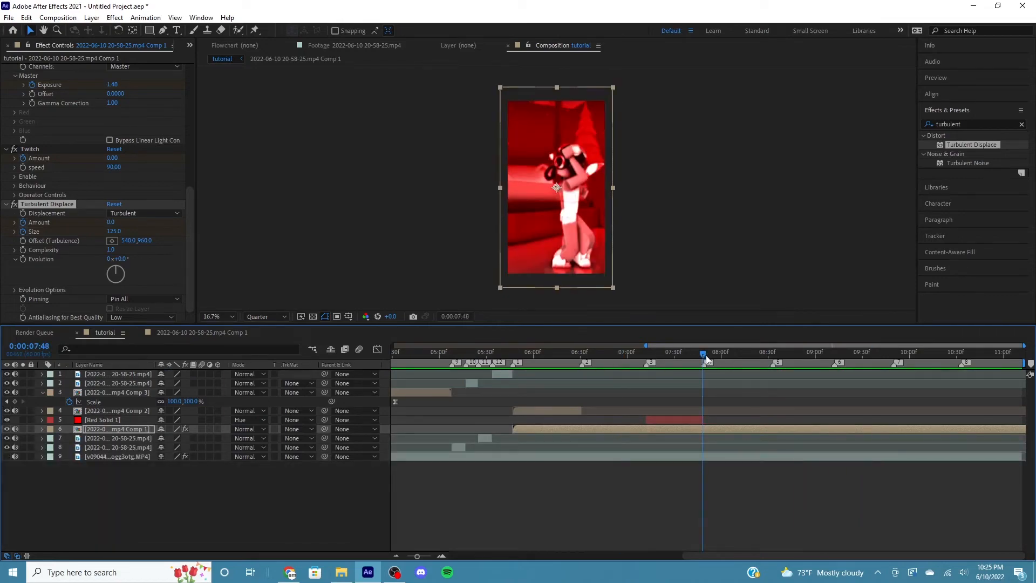
pyautogui.click(705, 356)
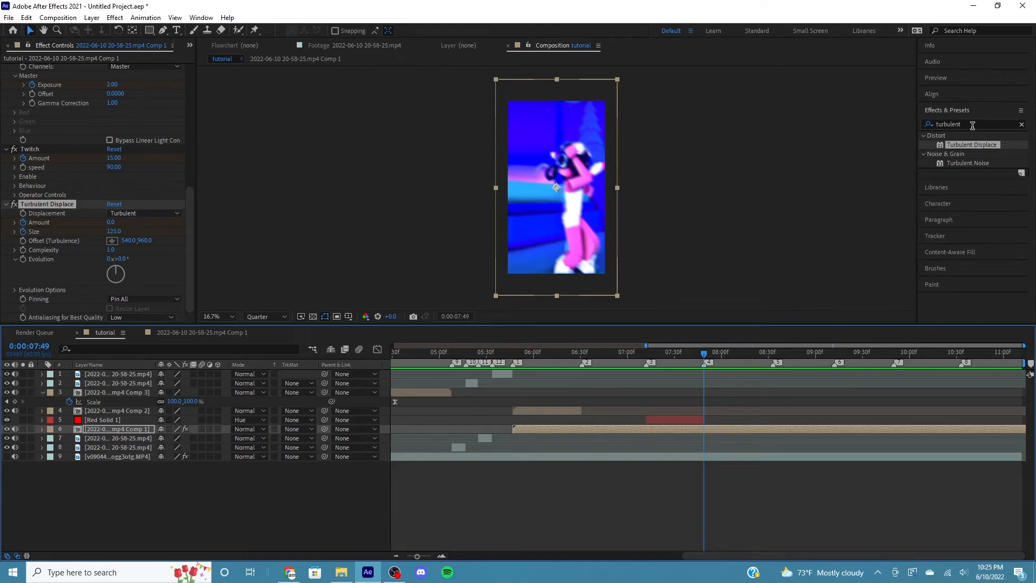
pyautogui.click(1022, 124)
pyautogui.rightClick(676, 490)
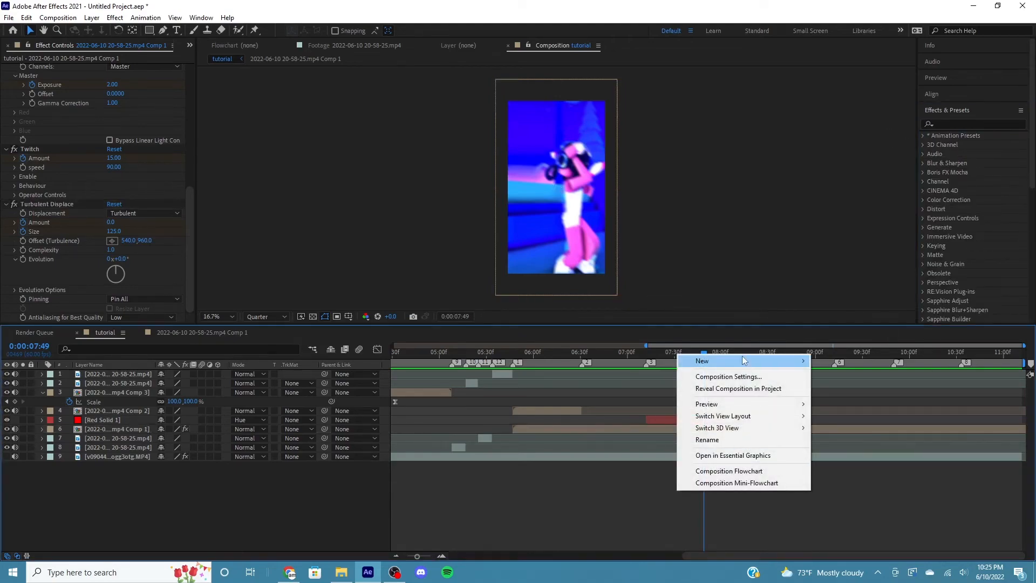
pyautogui.moveTo(769, 360)
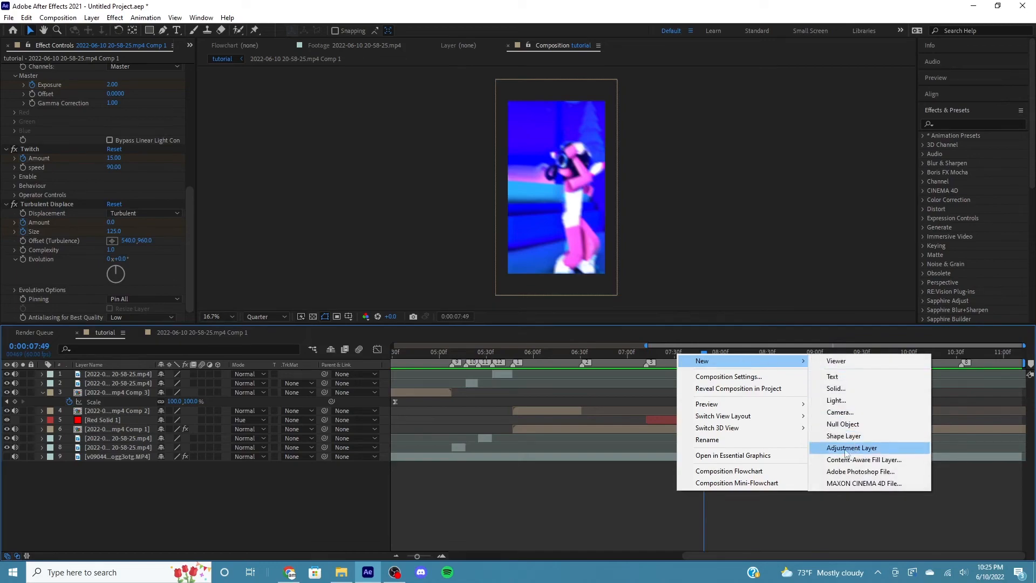
pyautogui.click(722, 519)
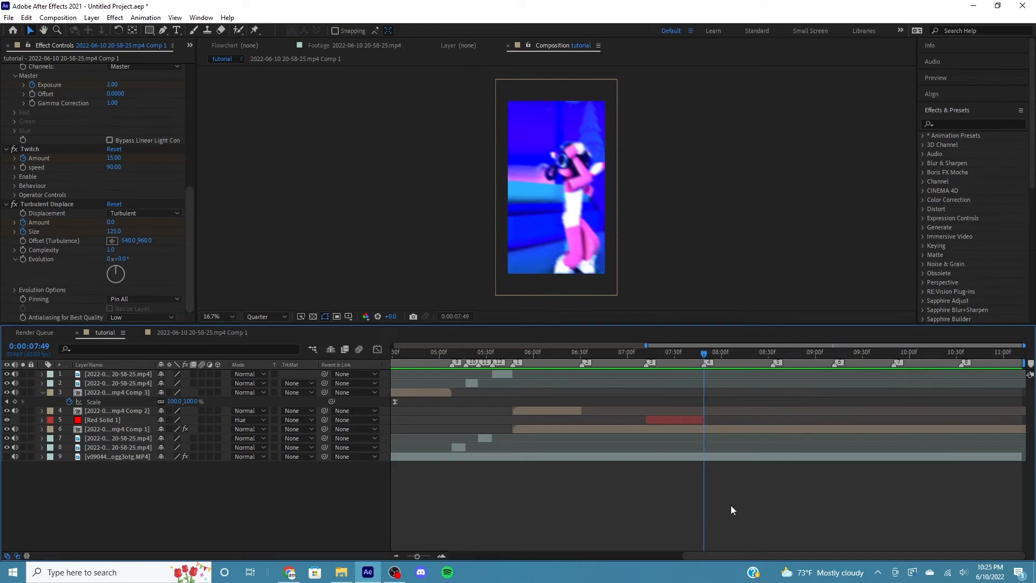
pyautogui.hotkey('ctrl', 'alt', 'y')
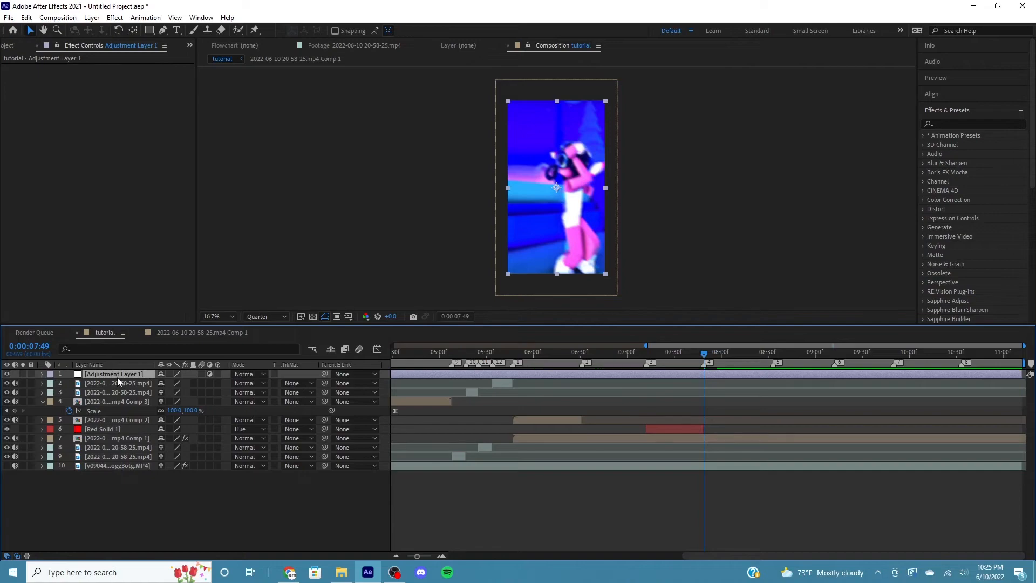
pyautogui.moveTo(117, 382); pyautogui.dragTo(121, 434)
# Split the adjustment layer at 0:00:07:49 and delete the part before it
pyautogui.hotkey('ctrl', 'shift', 'd')
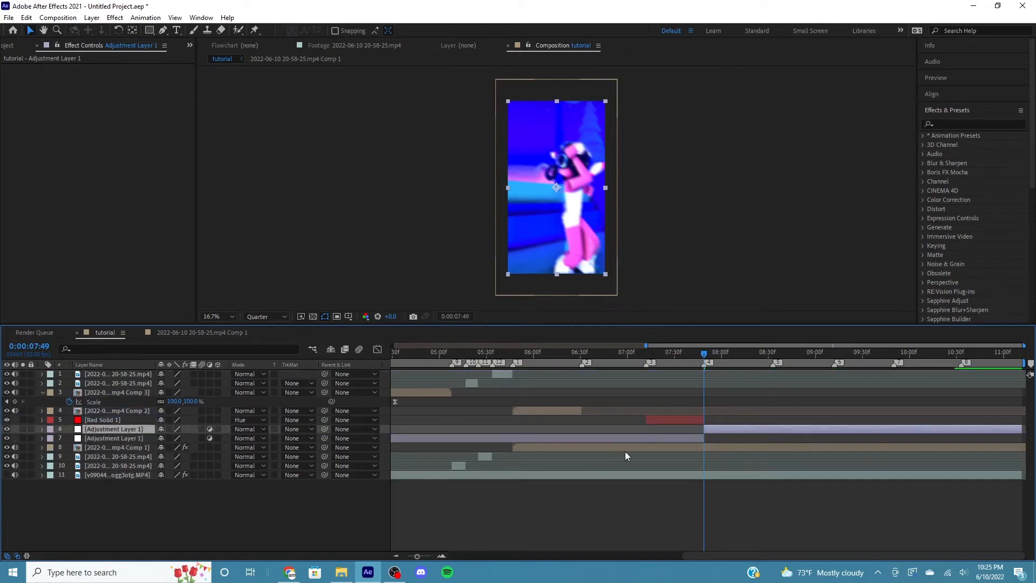
pyautogui.click(643, 439)
pyautogui.press('Delete')
# Find the Colorize - red hand tint preset, apply it to the adjustment layer and scrub through the effect
pyautogui.click(947, 124)
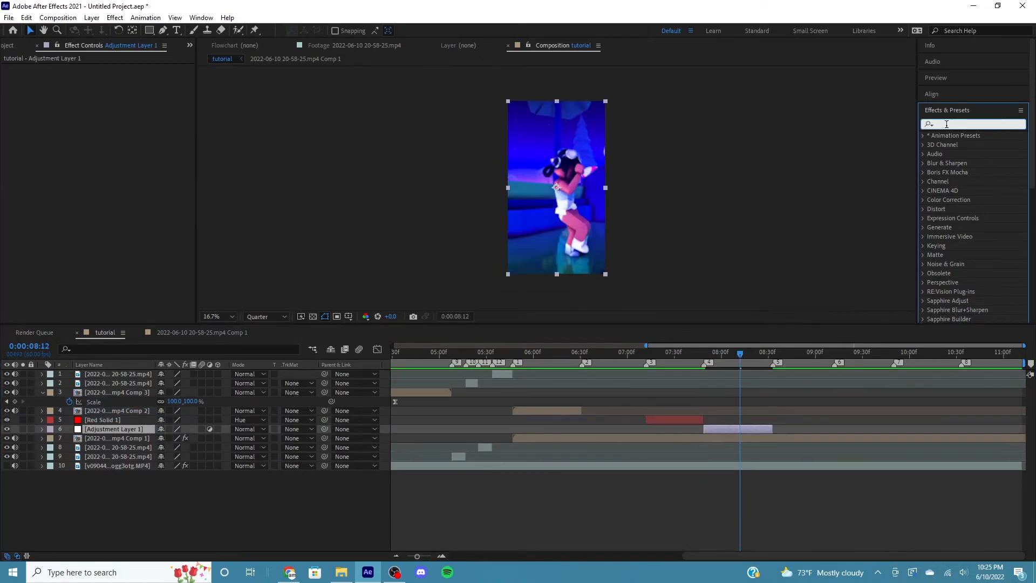
pyautogui.write('color')
pyautogui.press('BackSpace')
pyautogui.press('BackSpace')
pyautogui.press('BackSpace')
pyautogui.press('BackSpace')
pyautogui.press('BackSpace')
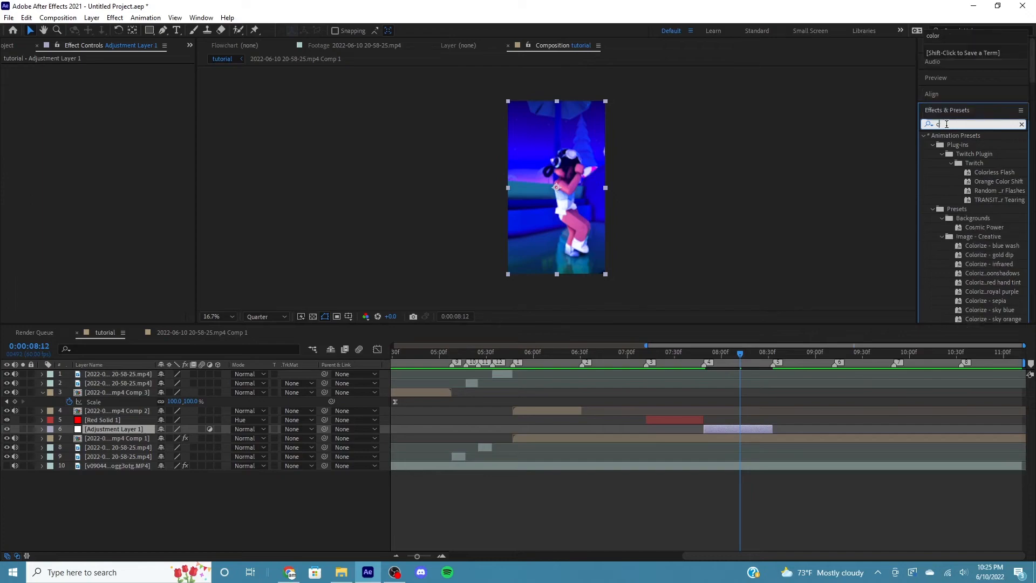
pyautogui.write('red')
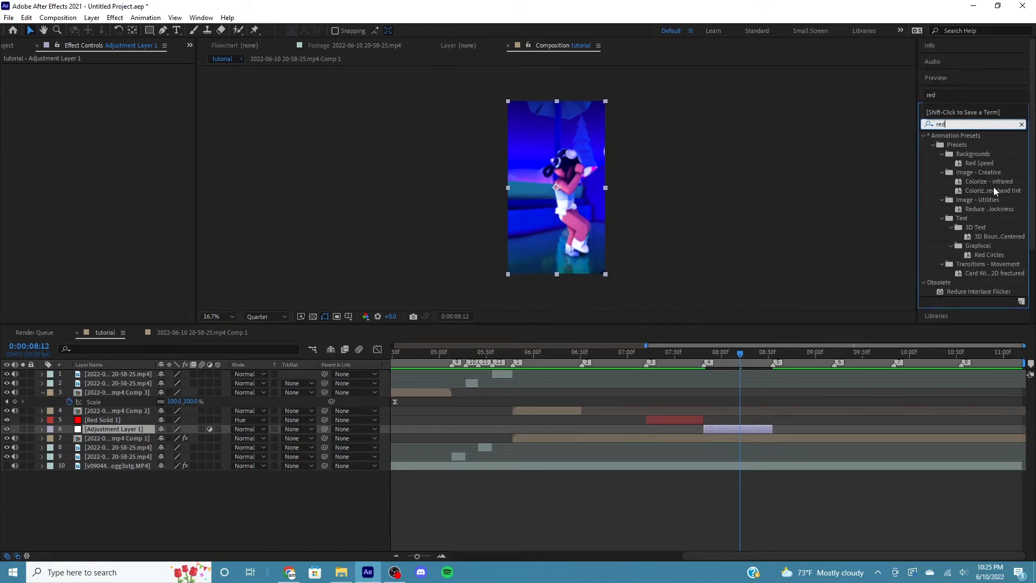
pyautogui.moveTo(965, 191); pyautogui.dragTo(725, 428)
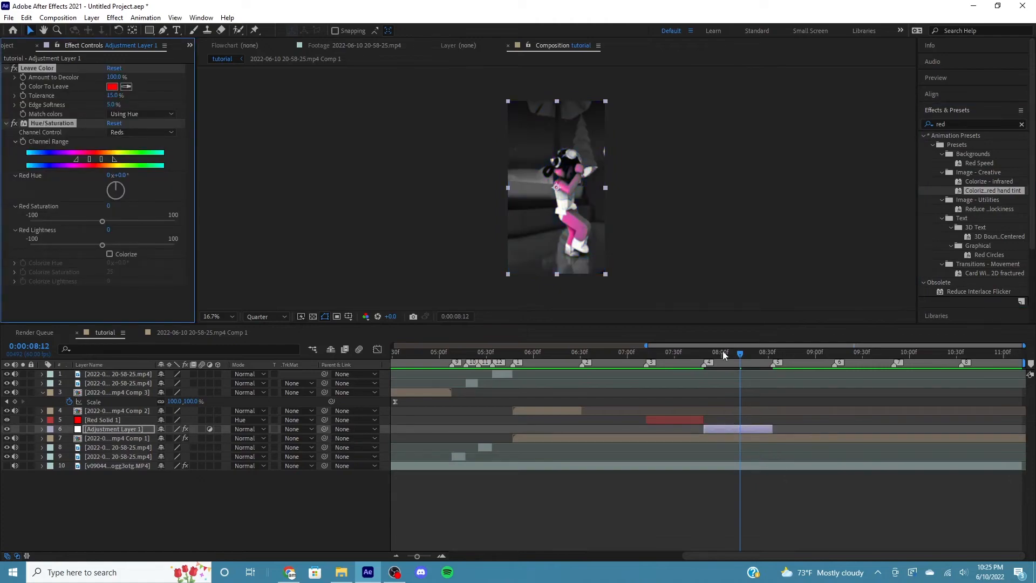
pyautogui.moveTo(718, 355); pyautogui.dragTo(728, 378)
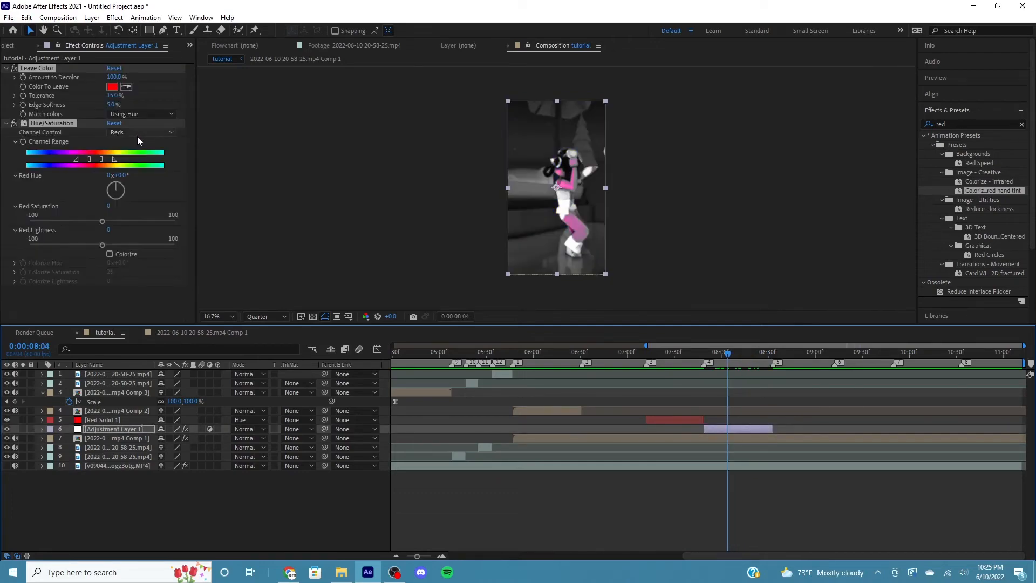
# Change the Leave Color effect's Color To Leave to blue, trying violet and purple hues as well
pyautogui.click(112, 88)
pyautogui.click(288, 247)
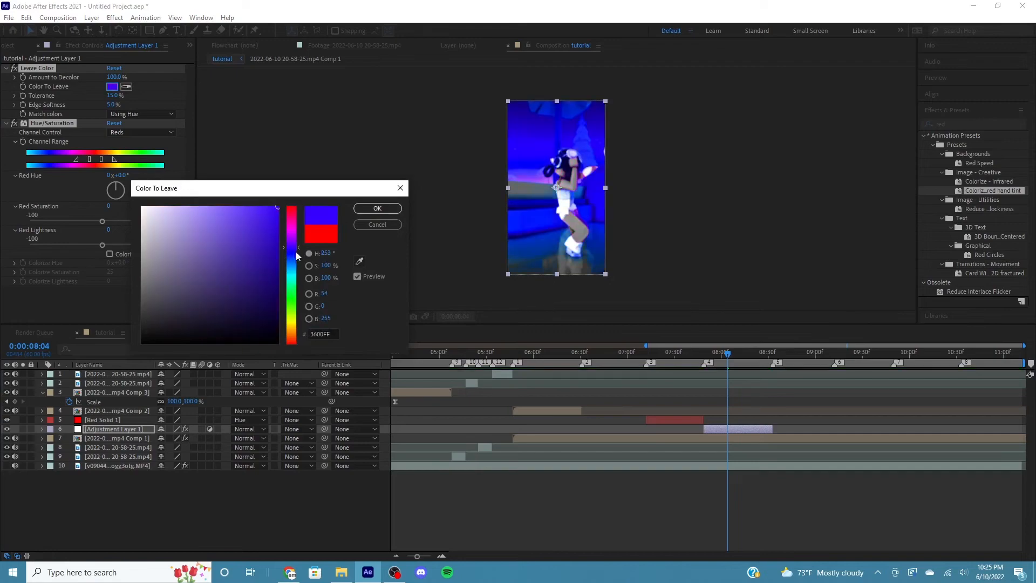
pyautogui.moveTo(296, 251); pyautogui.dragTo(299, 251)
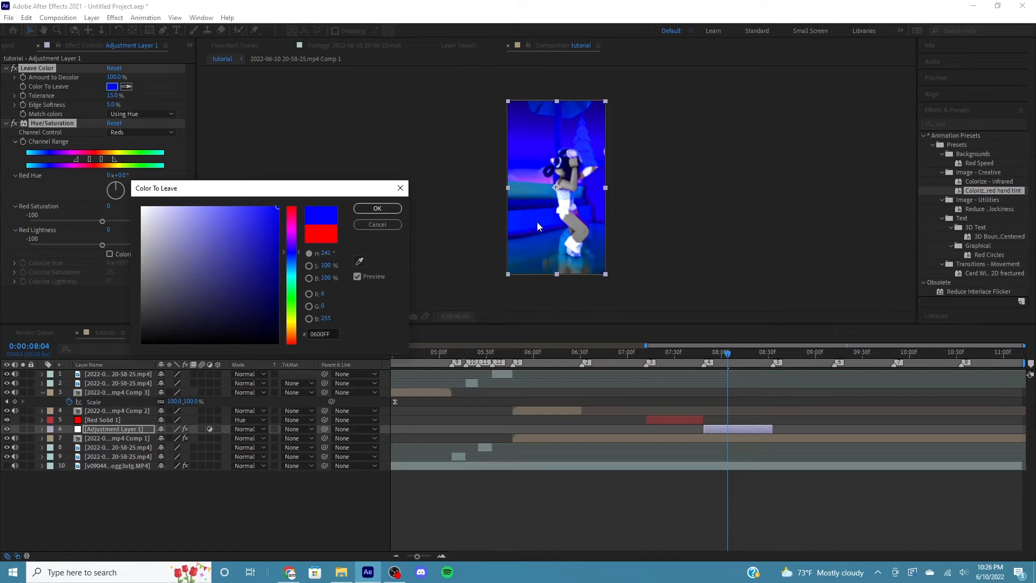
pyautogui.click(294, 242)
pyautogui.moveTo(294, 247); pyautogui.dragTo(298, 238)
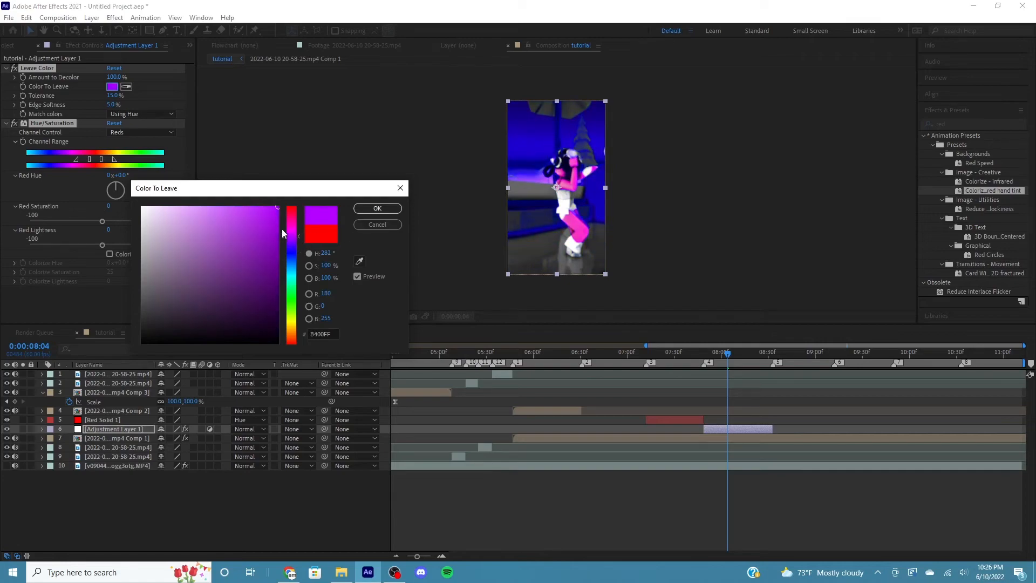
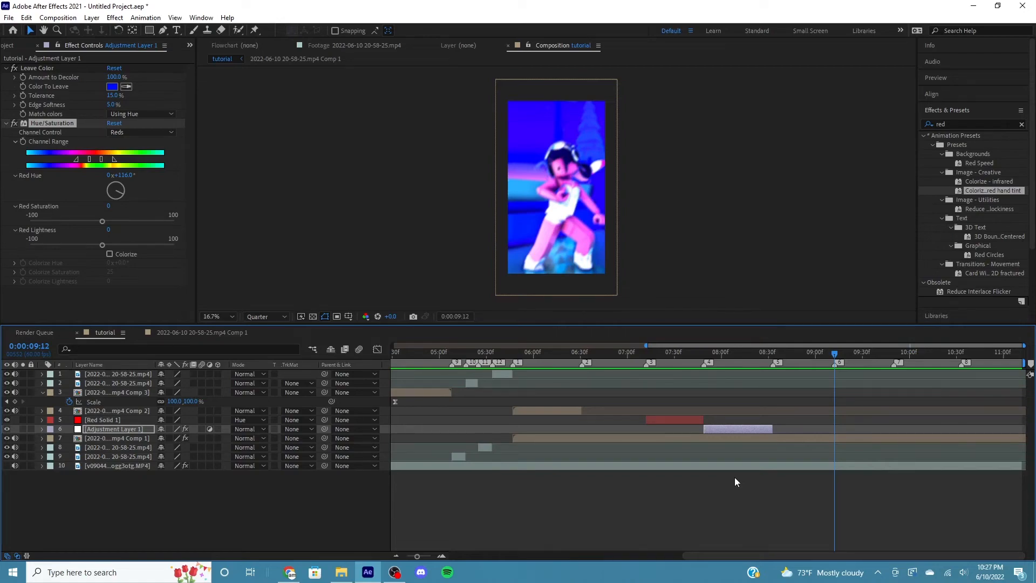
# Add a second adjustment layer and trim it to run from 0:00:09:12 to 0:00:09:50
pyautogui.hotkey('ctrl', 'alt', 'y')
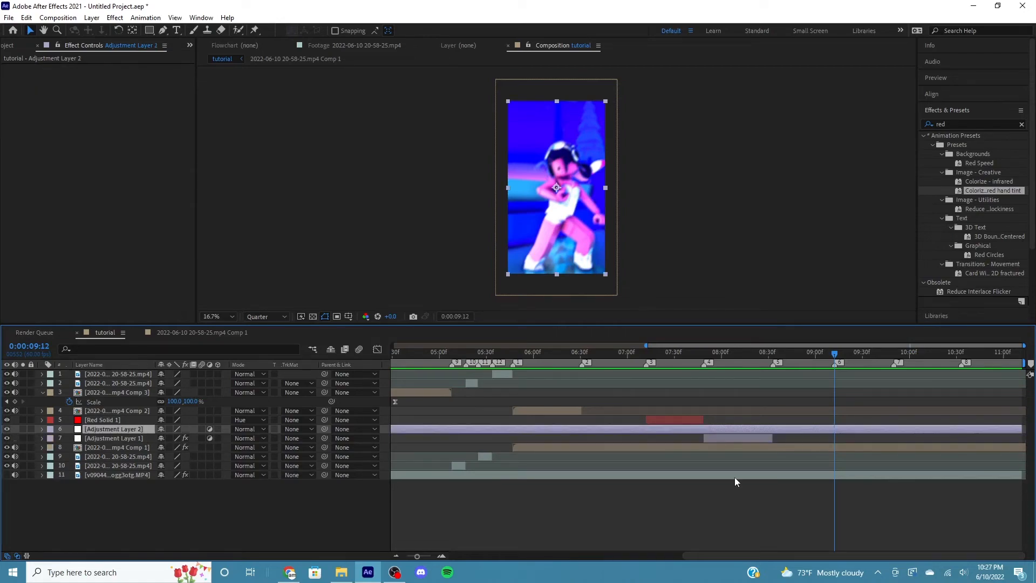
pyautogui.hotkey('ctrl', 'shift', 'd')
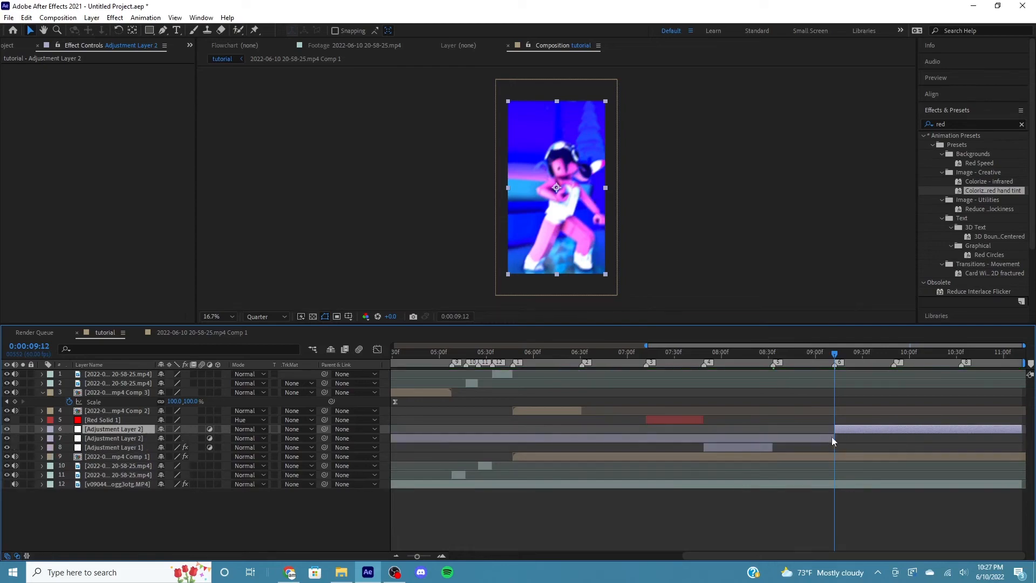
pyautogui.click(809, 438)
pyautogui.press('Delete')
pyautogui.click(893, 355)
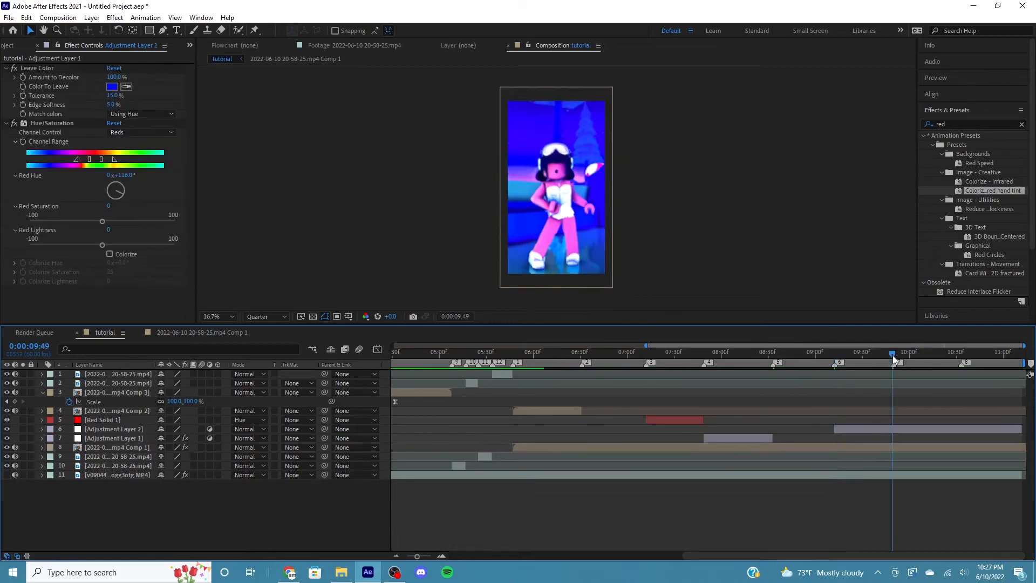
pyautogui.click(911, 428)
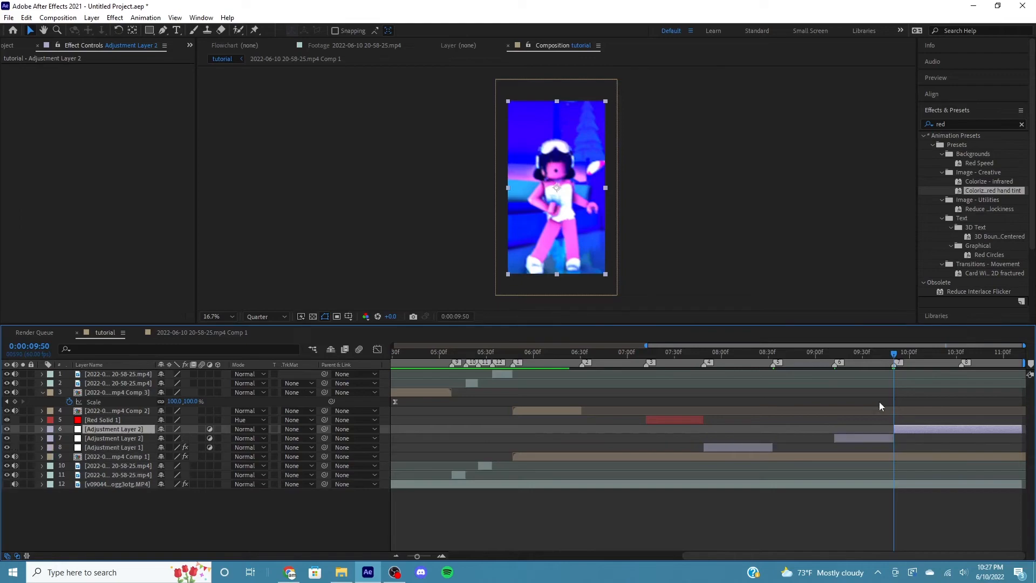
pyautogui.hotkey('alt', ']')
# Apply Hue/Saturation to the second adjustment layer and set its Master Saturation to -100
pyautogui.click(867, 356)
pyautogui.click(962, 124)
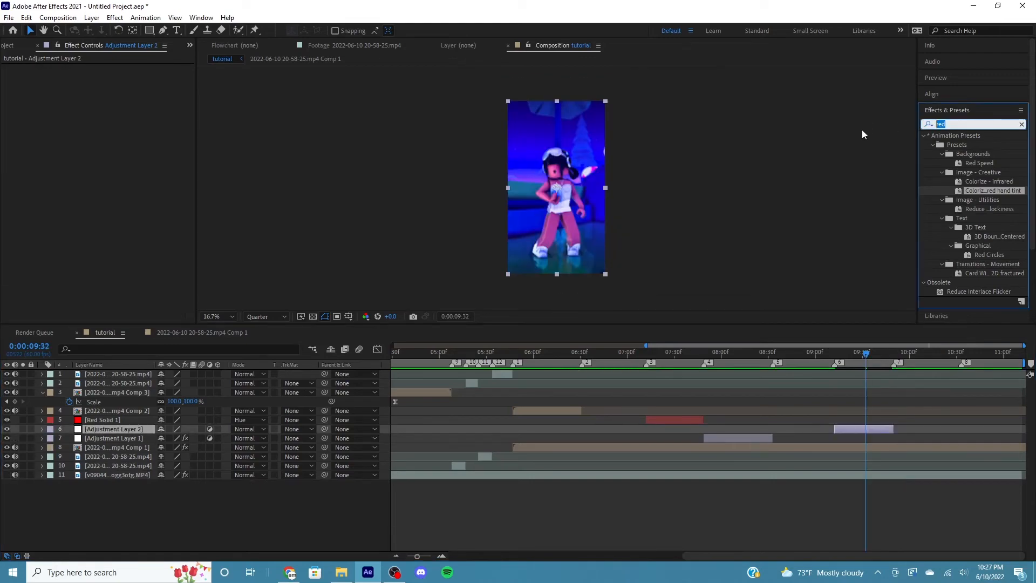
pyautogui.write('hue')
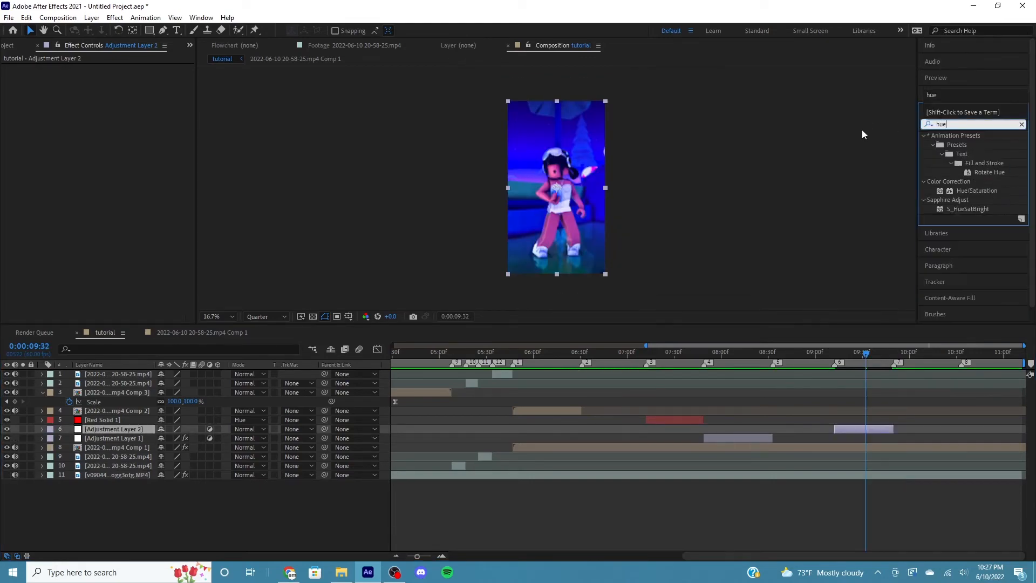
pyautogui.moveTo(979, 191); pyautogui.dragTo(864, 430)
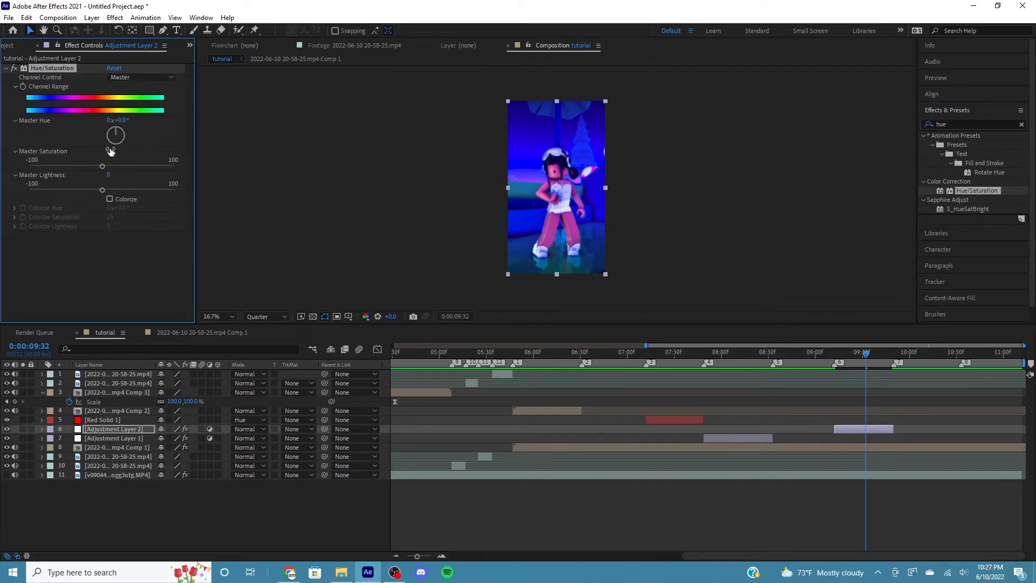
pyautogui.moveTo(111, 151); pyautogui.dragTo(2, 171)
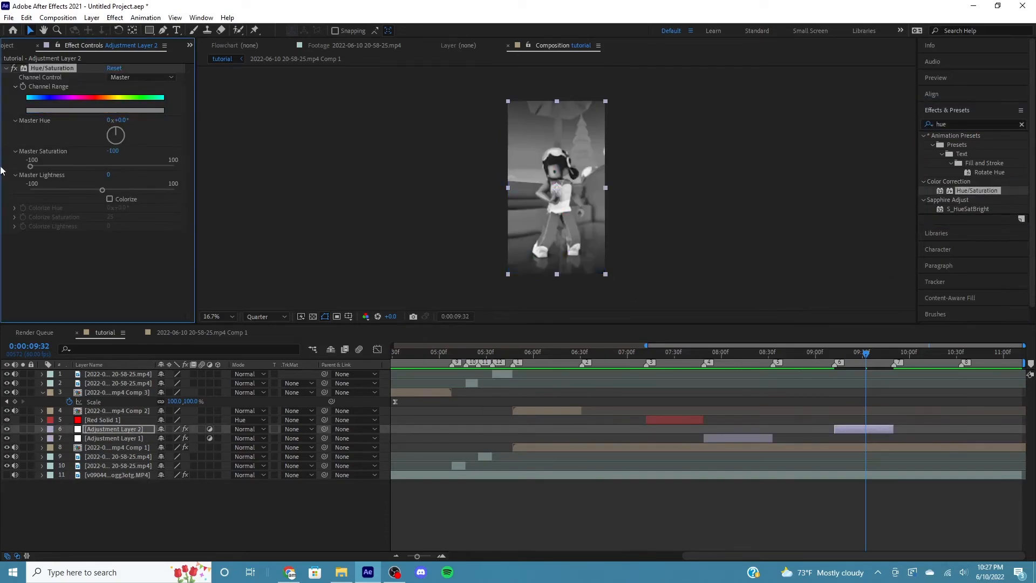
# Create a third adjustment layer with the playhead at 0:00:08:33 and place it directly below Adjustment Layer 2
pyautogui.moveTo(864, 360); pyautogui.dragTo(773, 360)
pyautogui.click(747, 495)
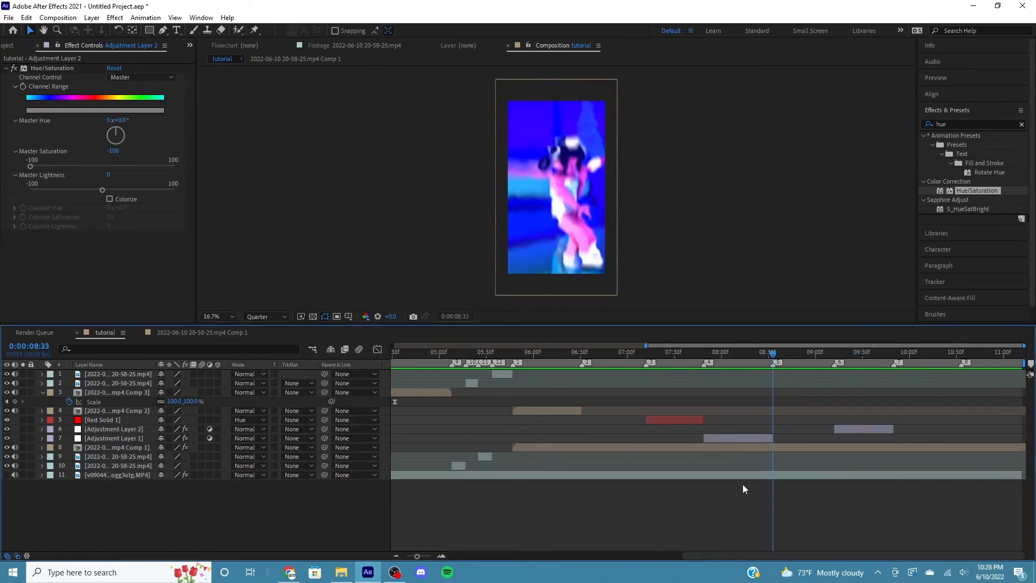
pyautogui.hotkey('ctrl', 'alt', 'y')
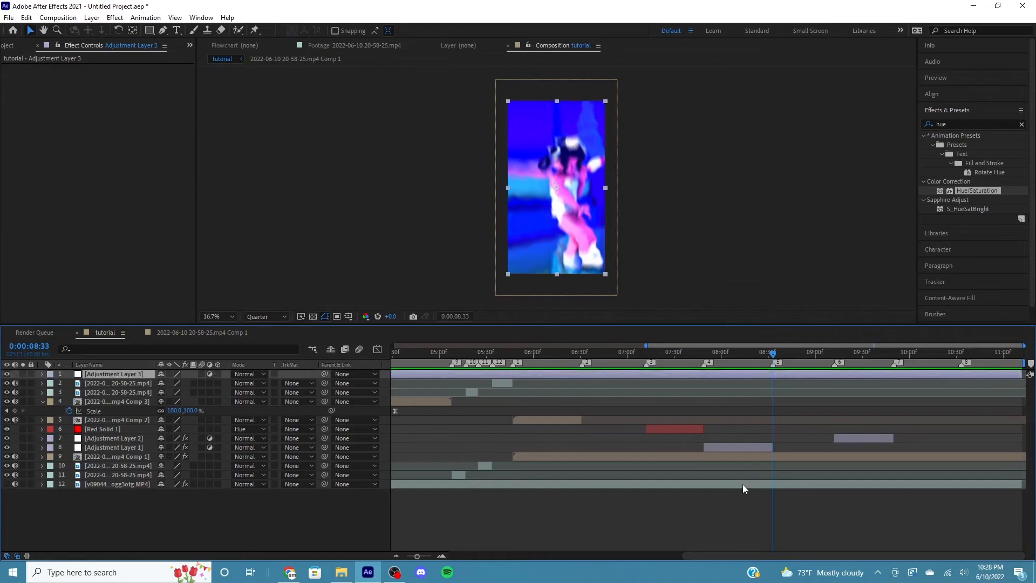
pyautogui.moveTo(110, 373); pyautogui.dragTo(110, 442)
# Trim the third adjustment layer to run from 0:00:08:33 to 0:00:09:12
pyautogui.hotkey('ctrl', 'shift', 'd')
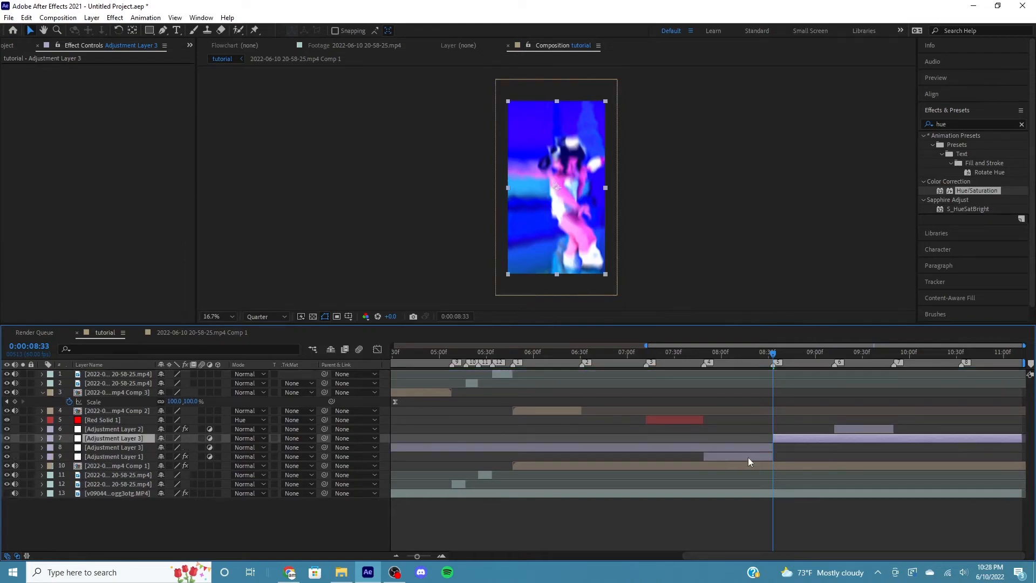
pyautogui.click(737, 448)
pyautogui.press('Delete')
pyautogui.click(834, 352)
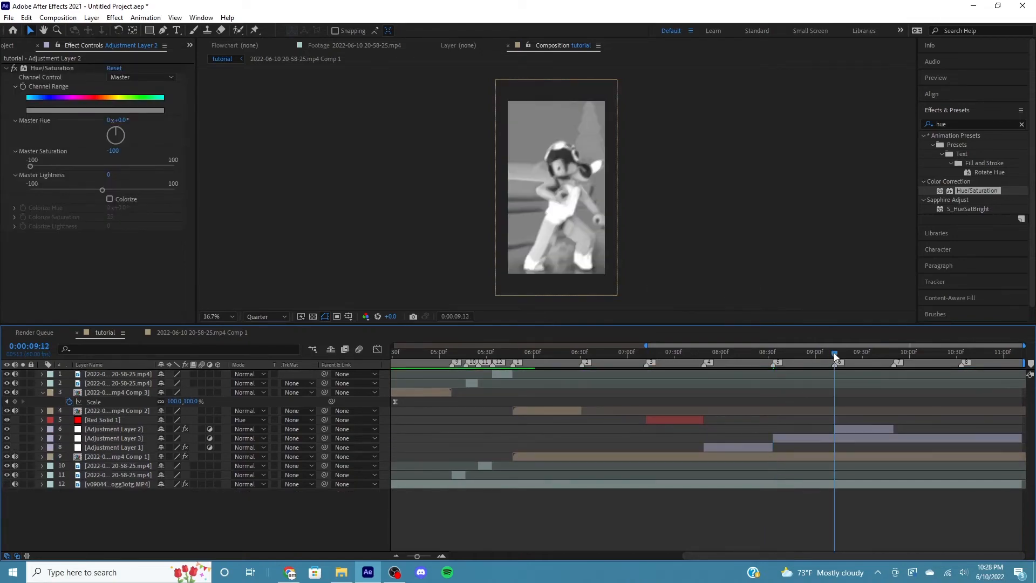
pyautogui.click(856, 431)
pyautogui.click(856, 436)
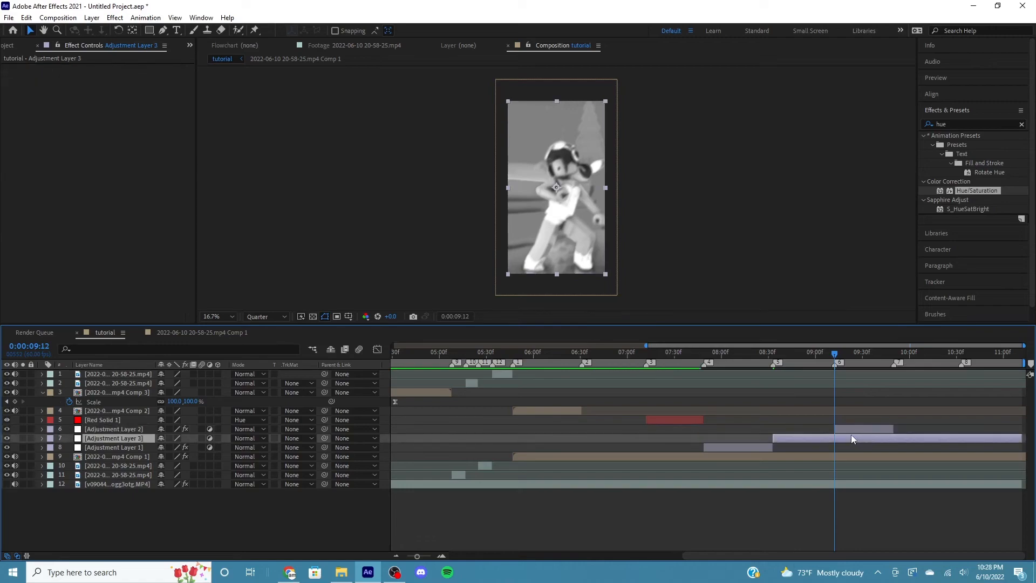
pyautogui.hotkey('ctrl', 'shift', 'd')
pyautogui.press('Delete')
# Apply Hue/Saturation to Adjustment Layer 3, keyframe Channel Range at 0:00:08:33 and set Master Hue to 304° at 0:00:09:11
pyautogui.click(773, 355)
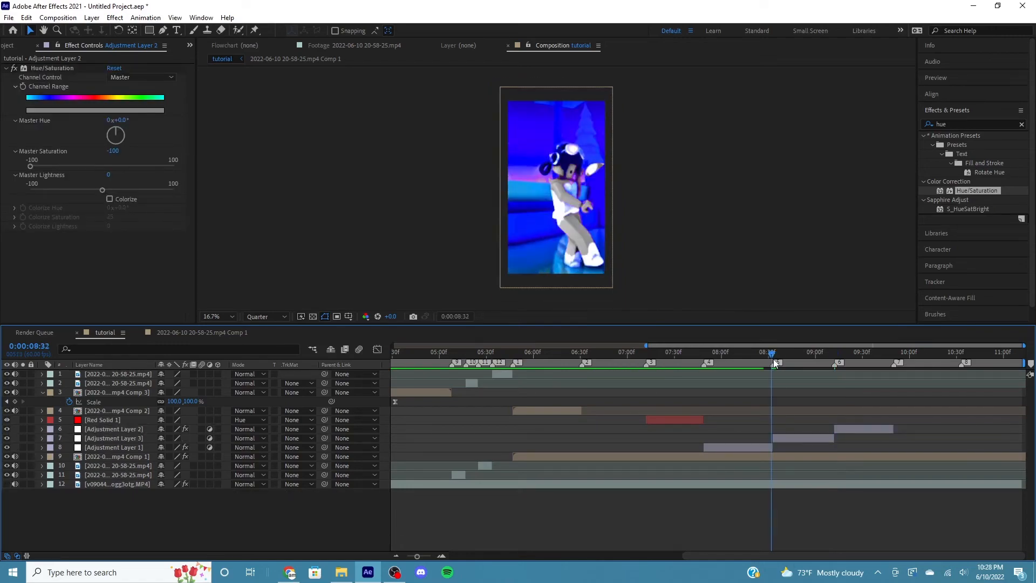
pyautogui.moveTo(980, 193); pyautogui.dragTo(798, 436)
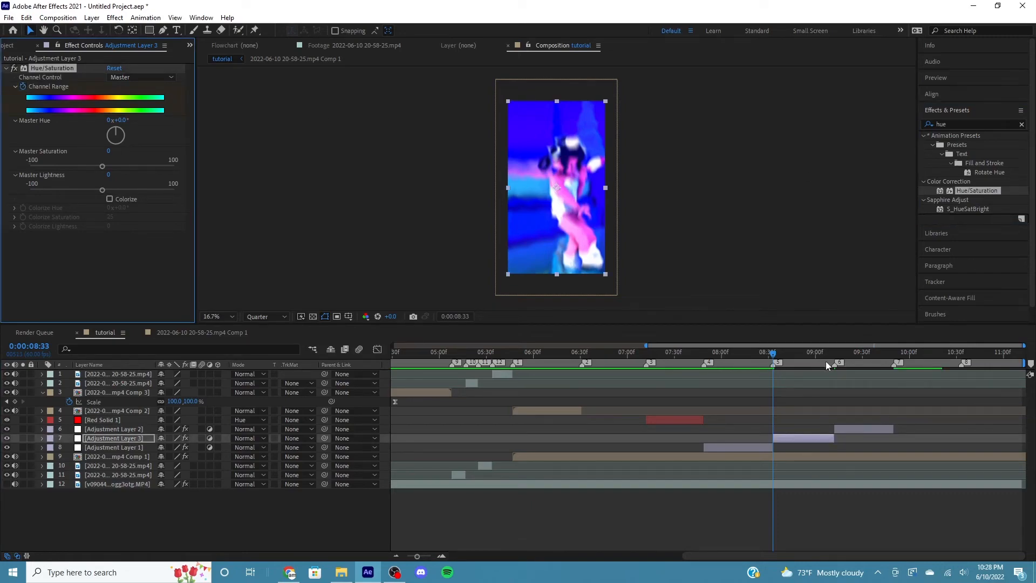
pyautogui.moveTo(826, 361); pyautogui.dragTo(833, 372)
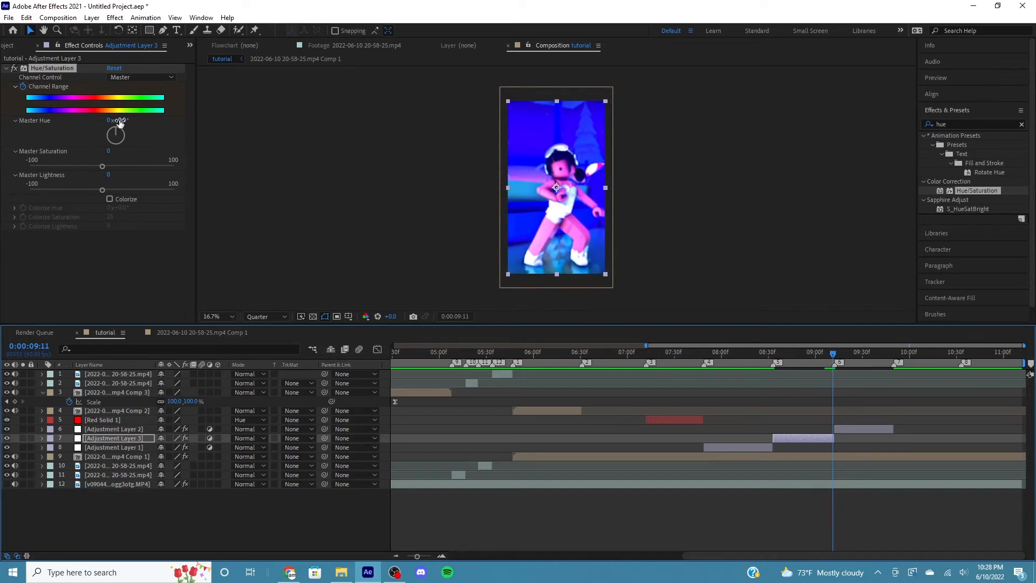
pyautogui.moveTo(117, 122); pyautogui.dragTo(279, 155)
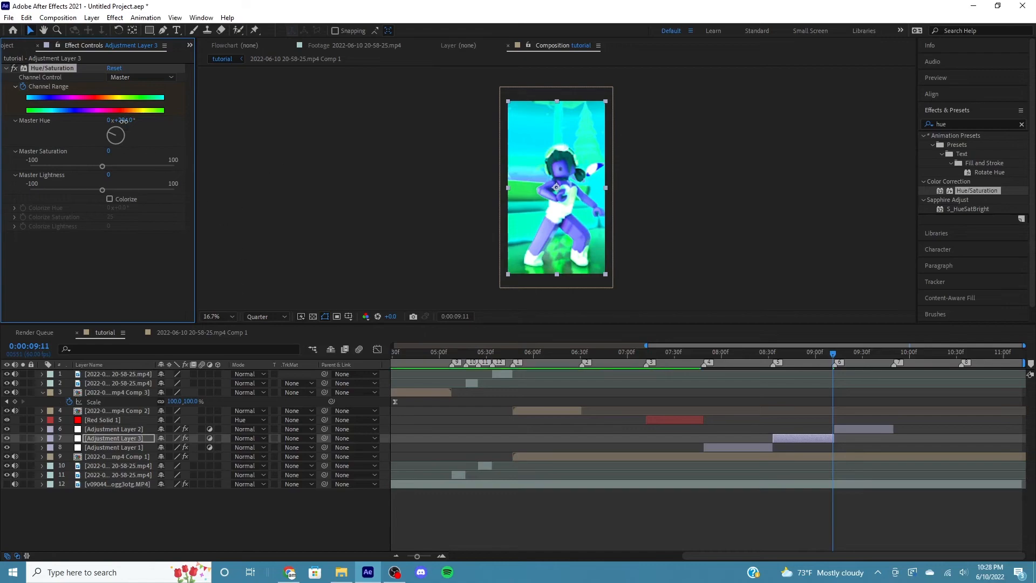
pyautogui.moveTo(123, 120); pyautogui.dragTo(129, 120)
pyautogui.press('u')
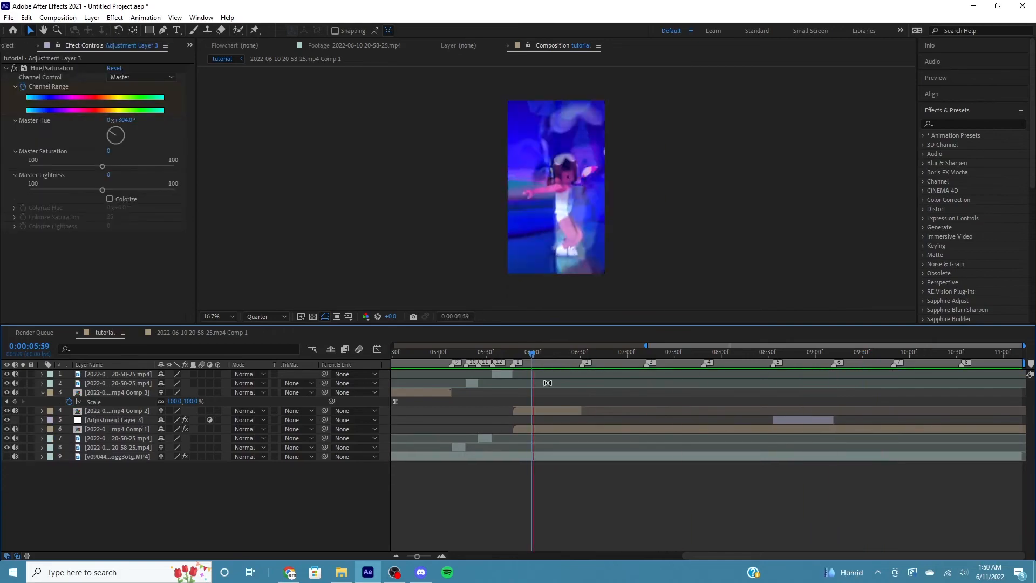
# Move Adjustment Layer 3 so it runs from 0:00:10:33 to the end of the composition
pyautogui.hotkey('ctrl', 'v')
pyautogui.moveTo(961, 425); pyautogui.dragTo(986, 426)
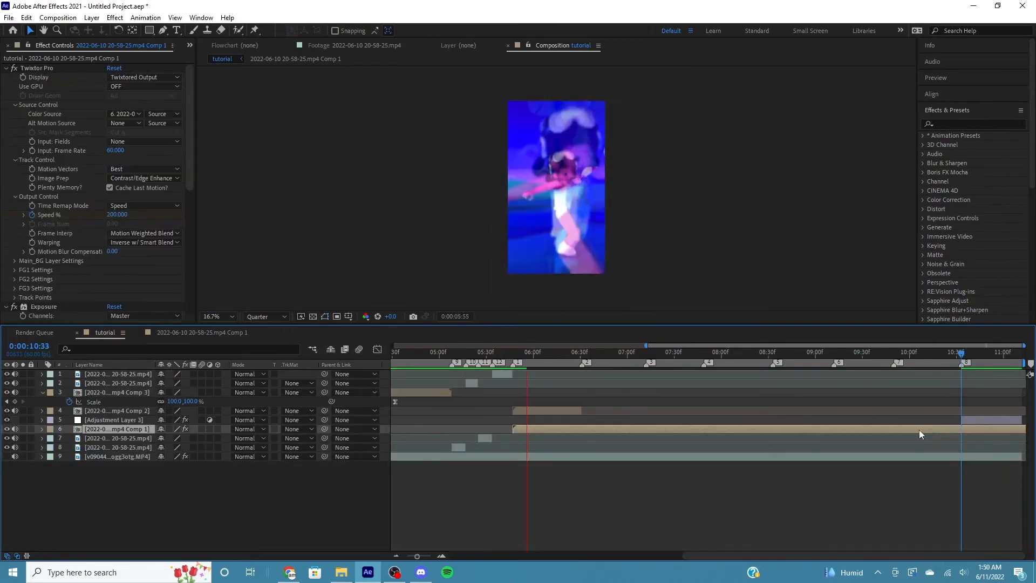
pyautogui.click(505, 351)
pyautogui.click(504, 373)
pyautogui.click(534, 354)
pyautogui.click(646, 353)
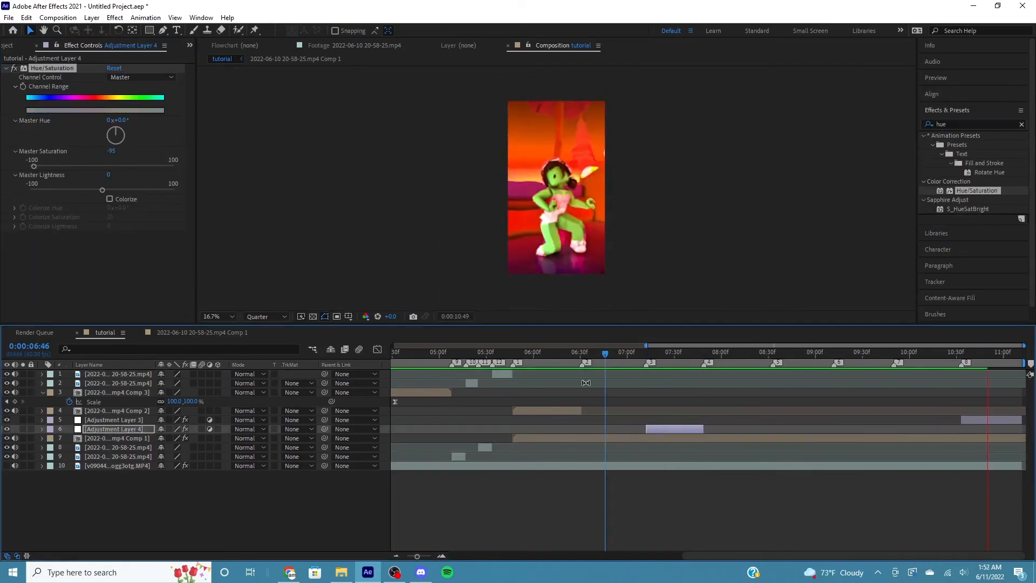
# Shift Comp 1's Scale keyframe at the marker back to 0:00:07:10 and make Adjustment Layer 4 run from there to 0:00:07:49
pyautogui.click(647, 438)
pyautogui.press('s')
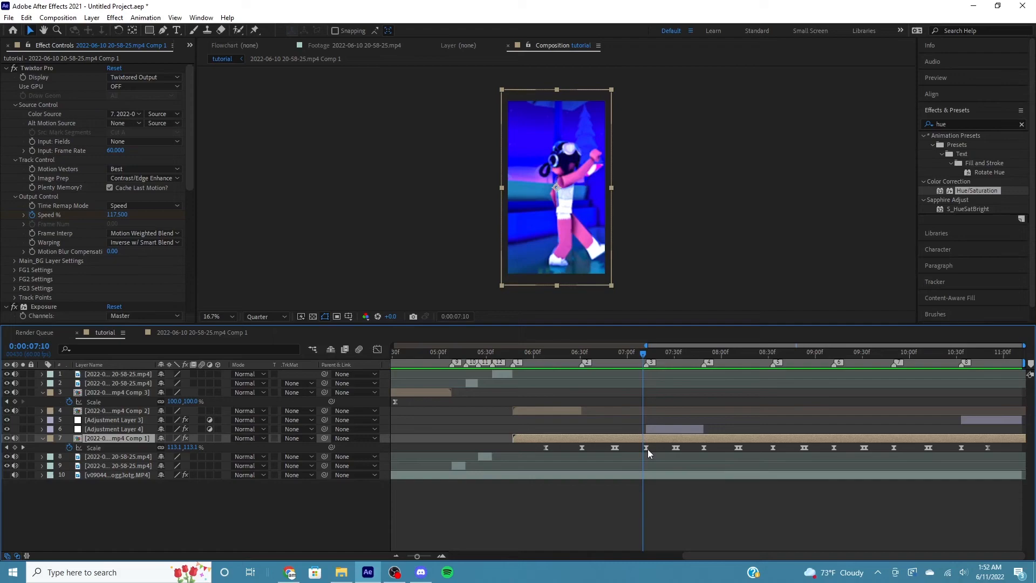
pyautogui.moveTo(646, 447); pyautogui.dragTo(642, 447)
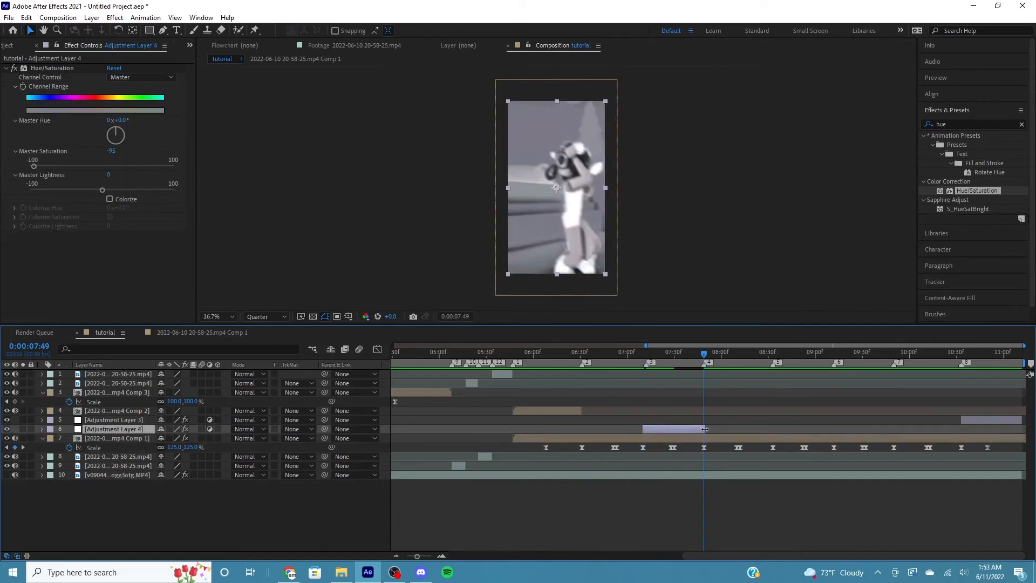
pyautogui.moveTo(705, 402); pyautogui.dragTo(462, 425)
# Create another adjustment layer, split it at the playhead and delete the unwanted segment
pyautogui.hotkey('ctrl', 'alt', 'y')
pyautogui.hotkey('ctrl', 'shift', 'd')
pyautogui.click(662, 384)
pyautogui.press('Delete')
pyautogui.click(836, 376)
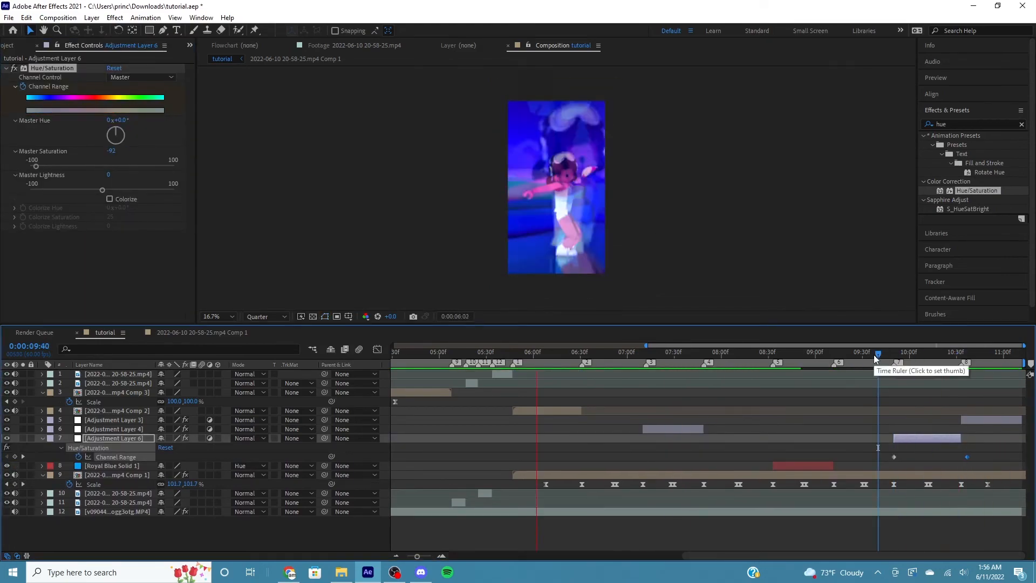
# Pre-compose all the clip, adjustment and solid layers above the bottom MP4 layer into one composition
pyautogui.click(875, 355)
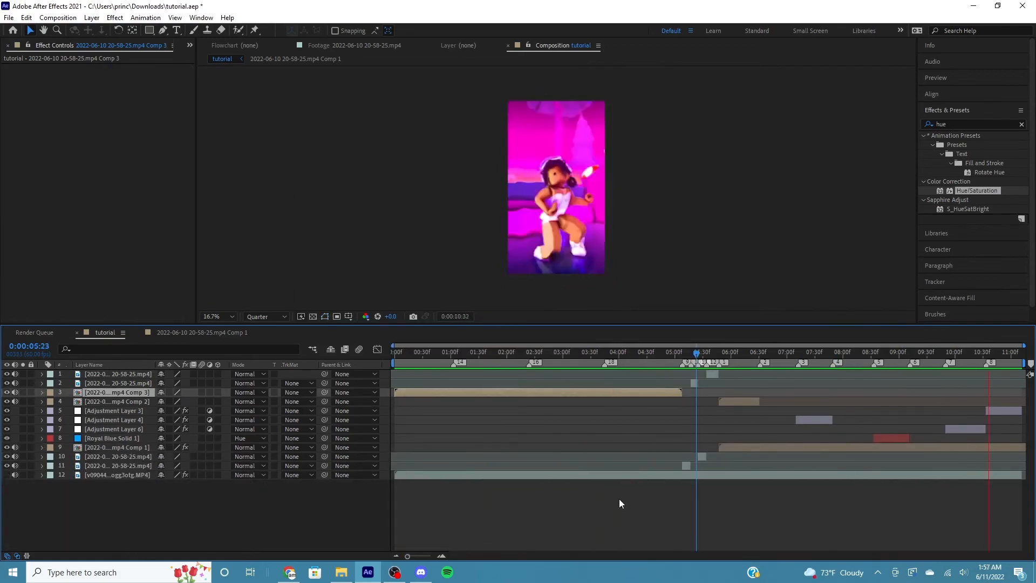
pyautogui.click(856, 355)
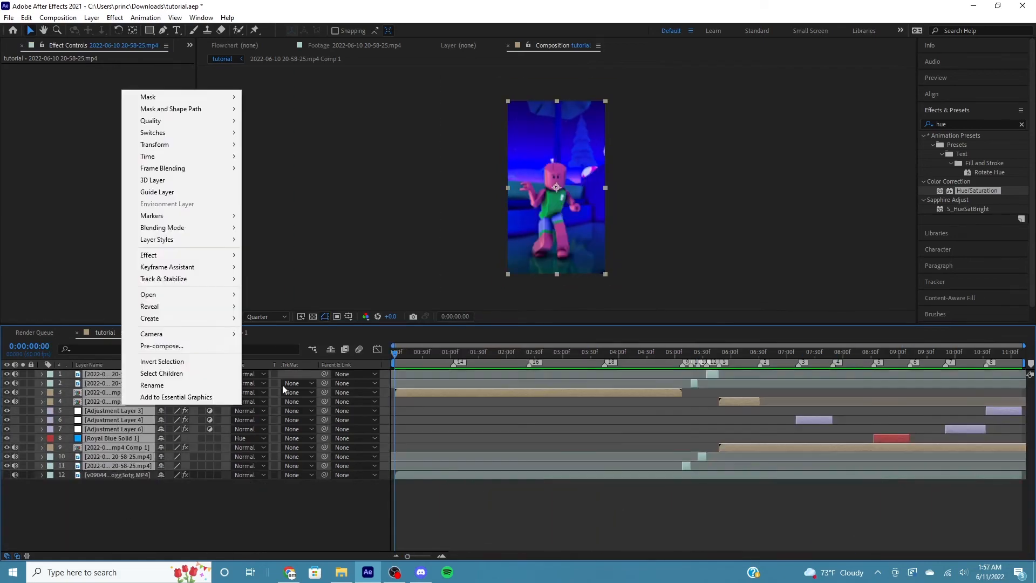
pyautogui.click(157, 349)
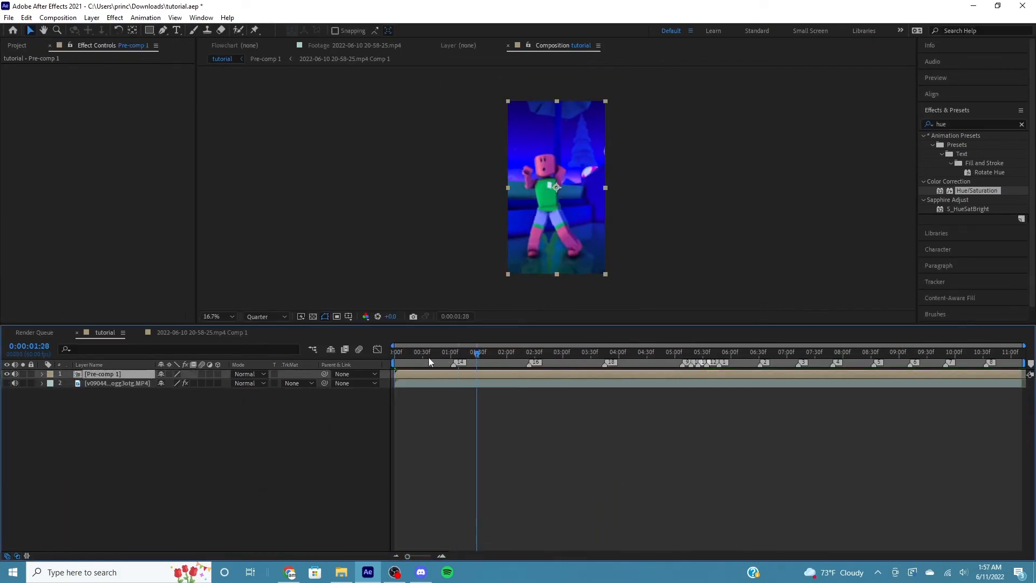
# Add an adjustment layer over the whole composition and apply Brightness & Contrast with Brightness 22 and Contrast 52
pyautogui.press('Home')
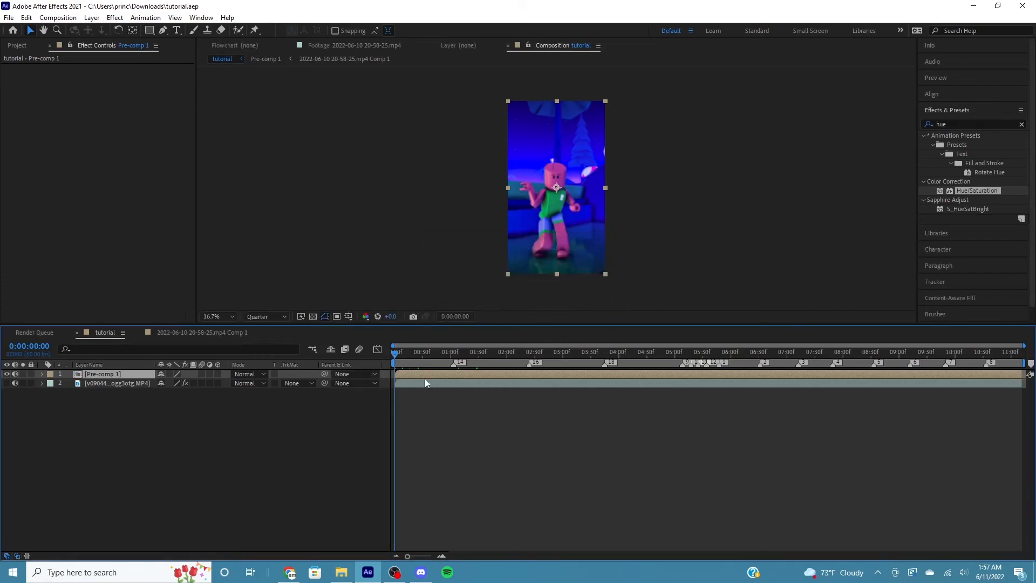
pyautogui.hotkey('ctrl', 'alt', 'y')
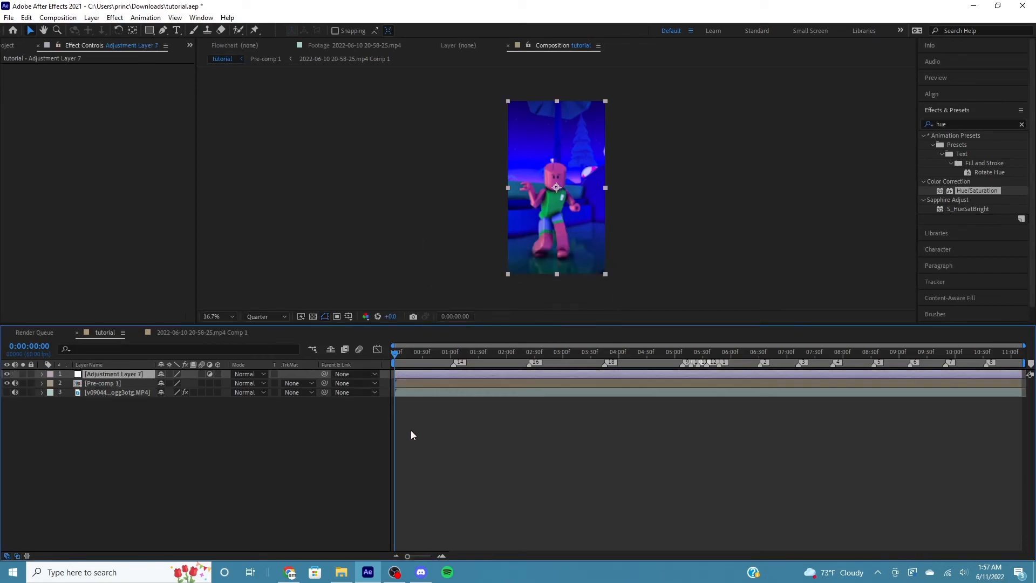
pyautogui.click(967, 124)
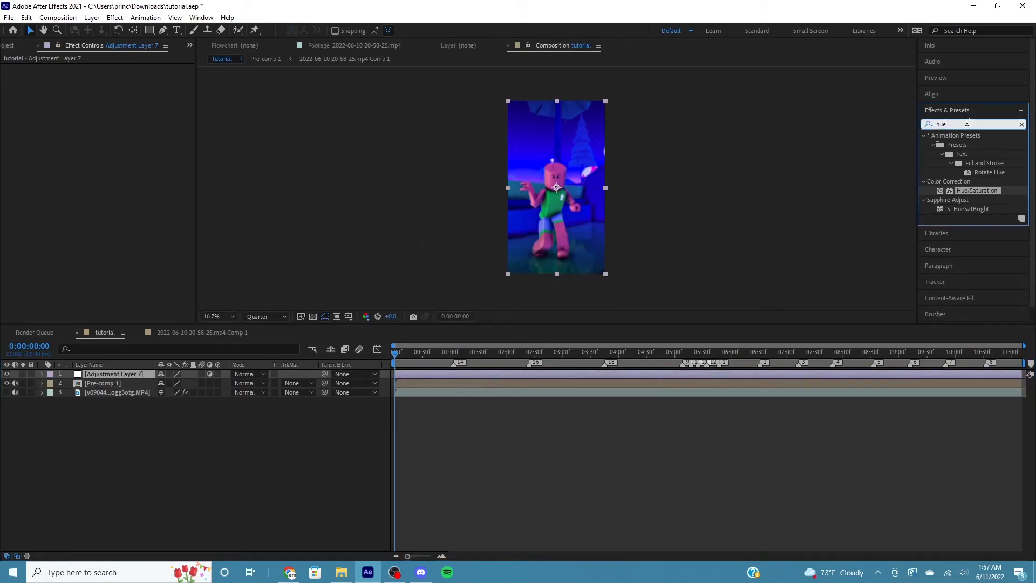
pyautogui.write('bright')
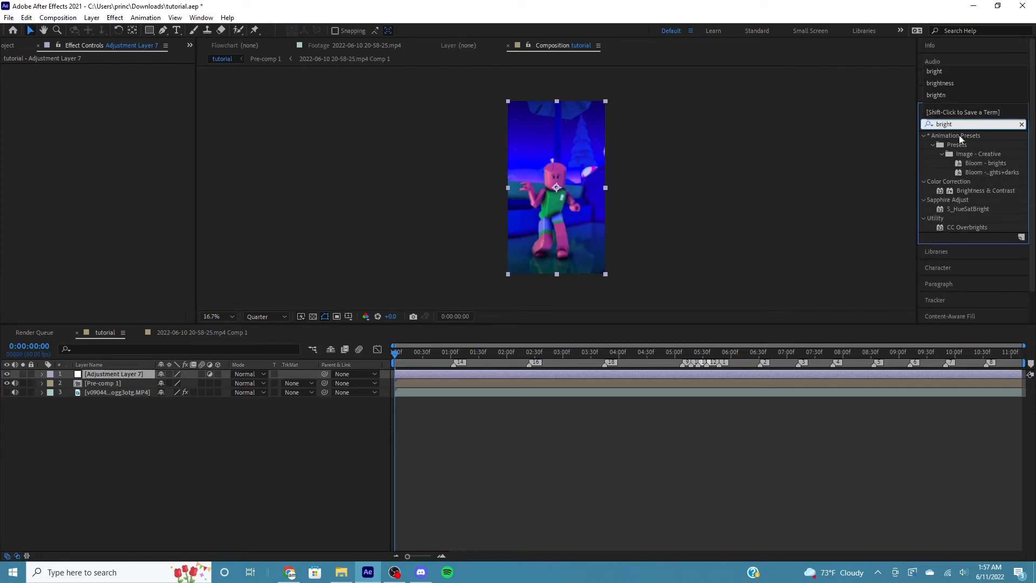
pyautogui.doubleClick(967, 191)
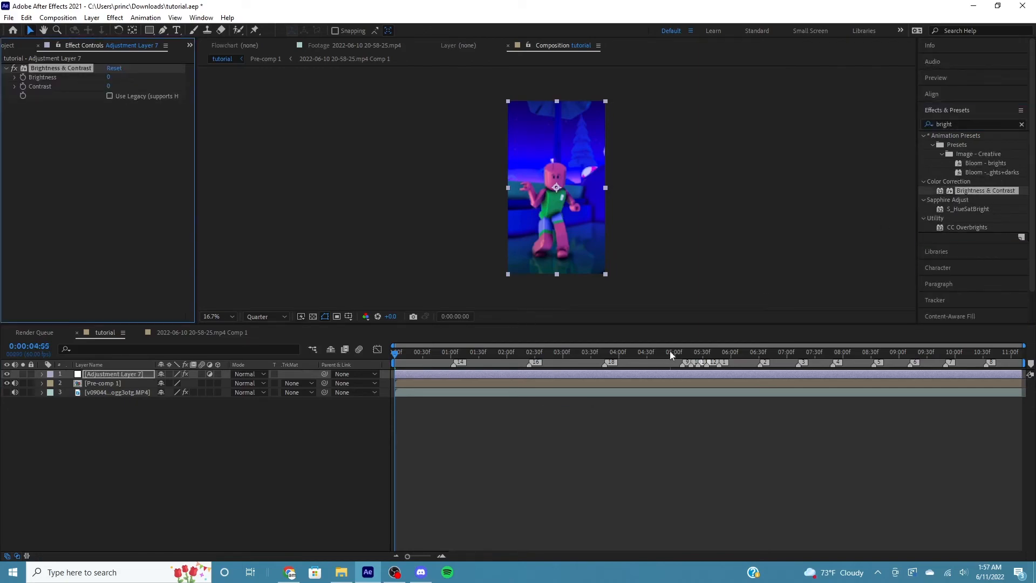
pyautogui.moveTo(669, 350); pyautogui.dragTo(780, 355)
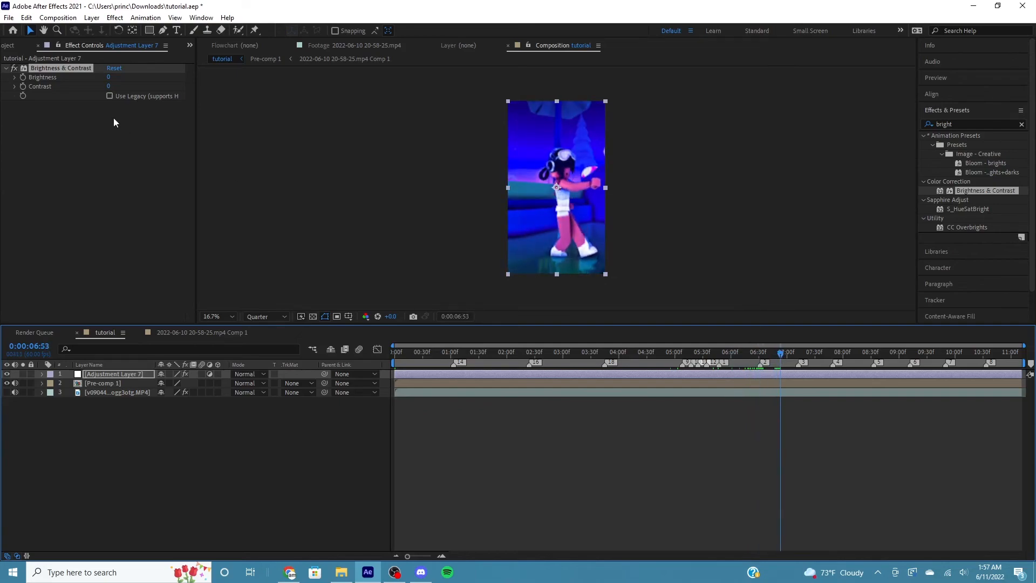
pyautogui.moveTo(107, 78); pyautogui.dragTo(113, 76)
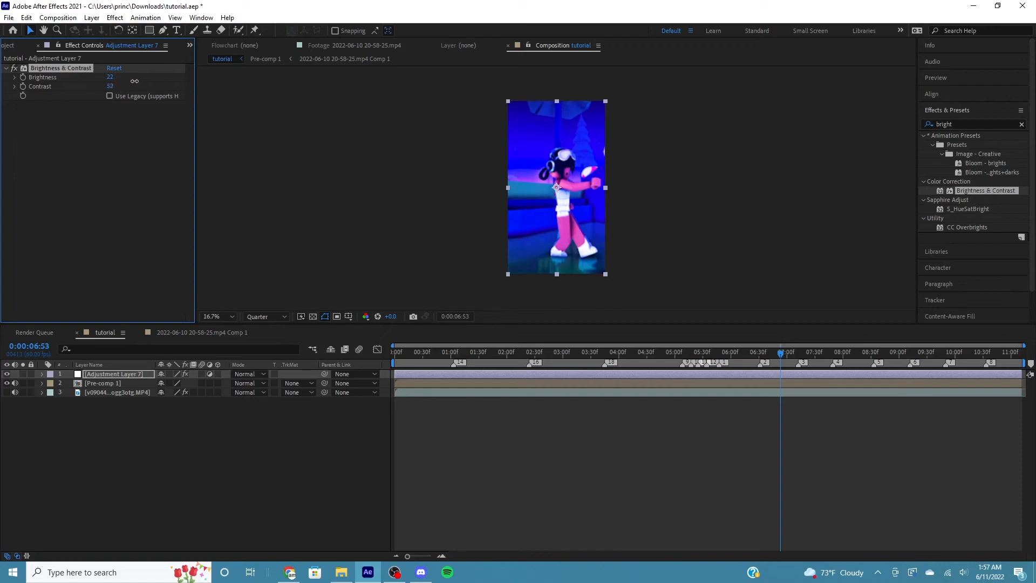
# Add the CC Vignette effect to the new adjustment layer and set its Amount to 80
pyautogui.click(964, 121)
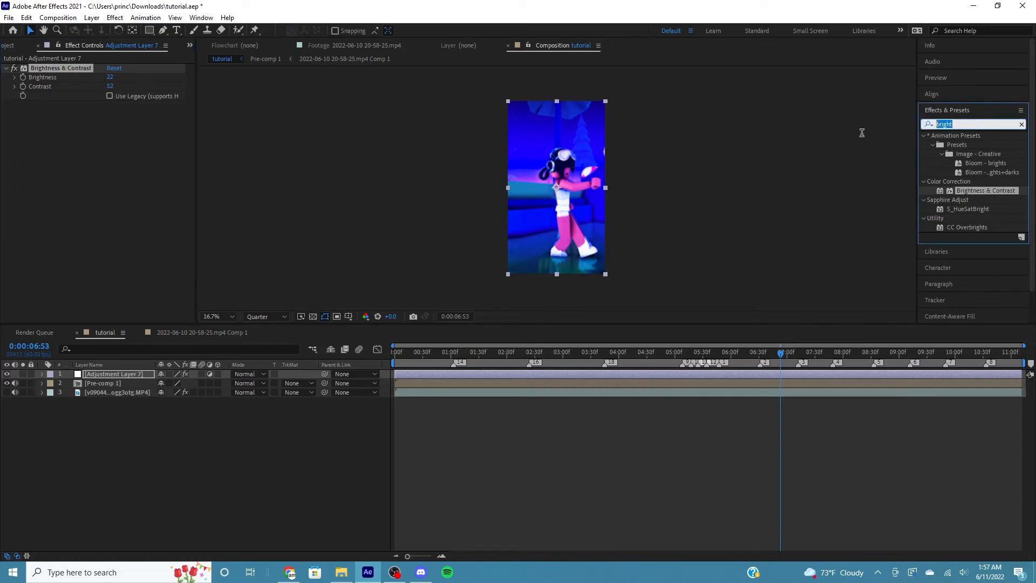
pyautogui.write('vignette')
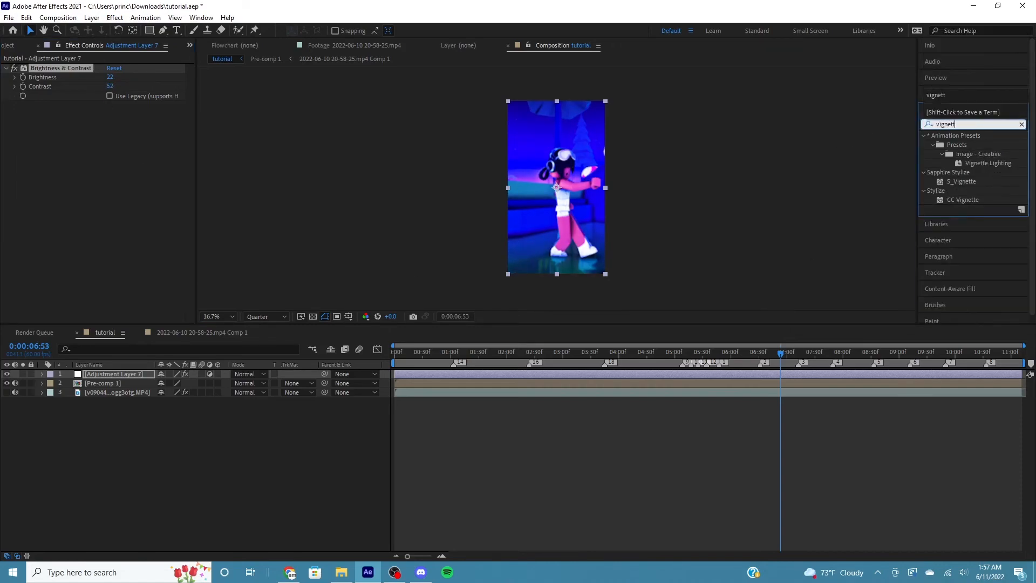
pyautogui.doubleClick(976, 198)
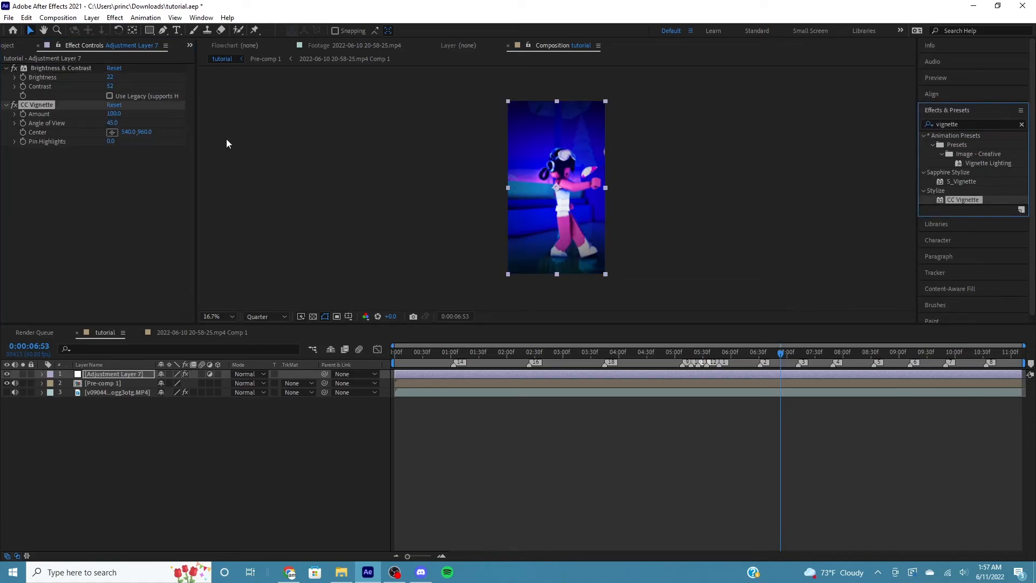
pyautogui.moveTo(113, 114); pyautogui.dragTo(102, 116)
# Create a full-frame solid in black (000000) above the other layers, starting at 0:00:00:00
pyautogui.moveTo(491, 353); pyautogui.dragTo(366, 364)
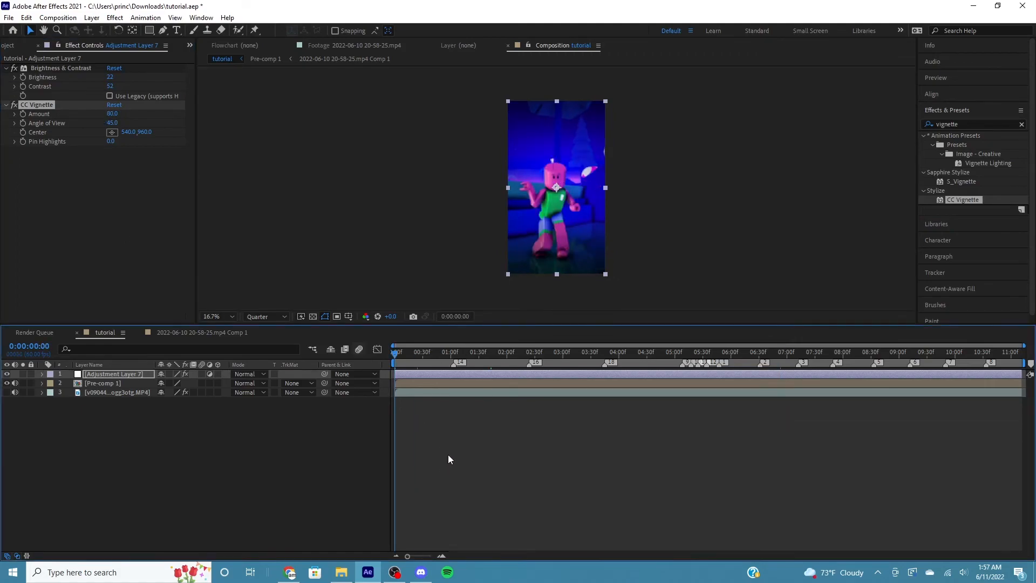
pyautogui.rightClick(430, 434)
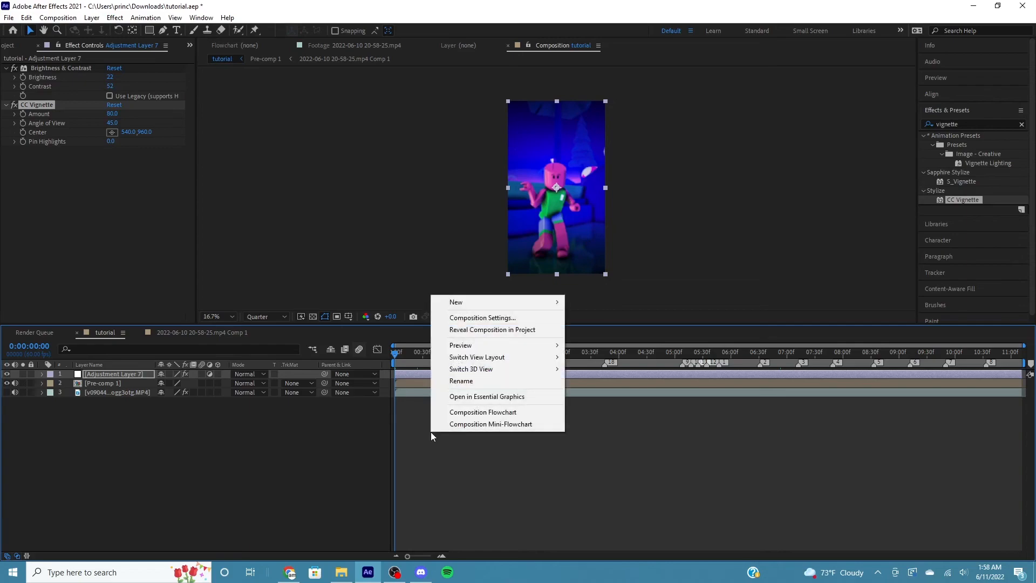
pyautogui.moveTo(507, 309)
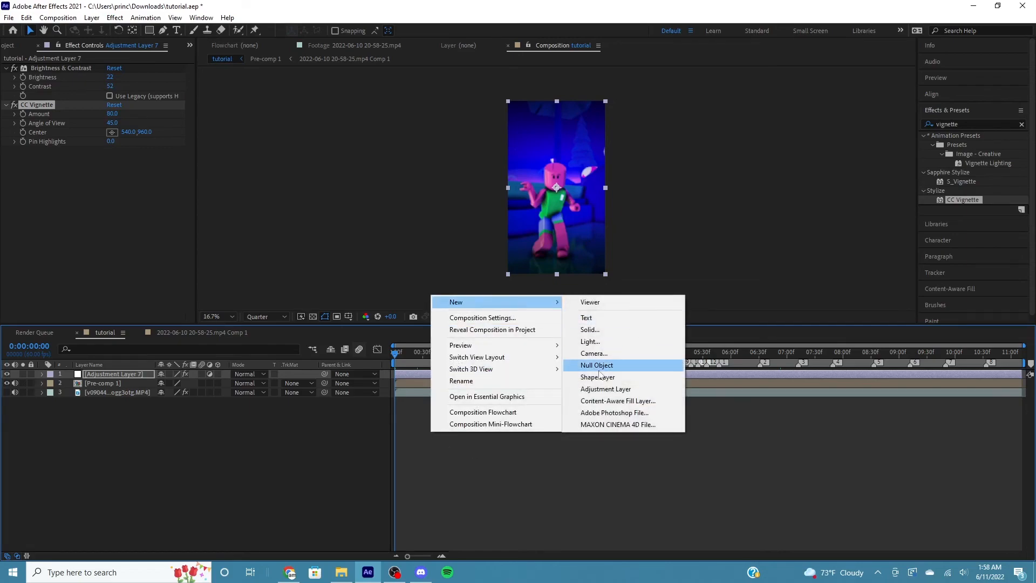
pyautogui.click(590, 330)
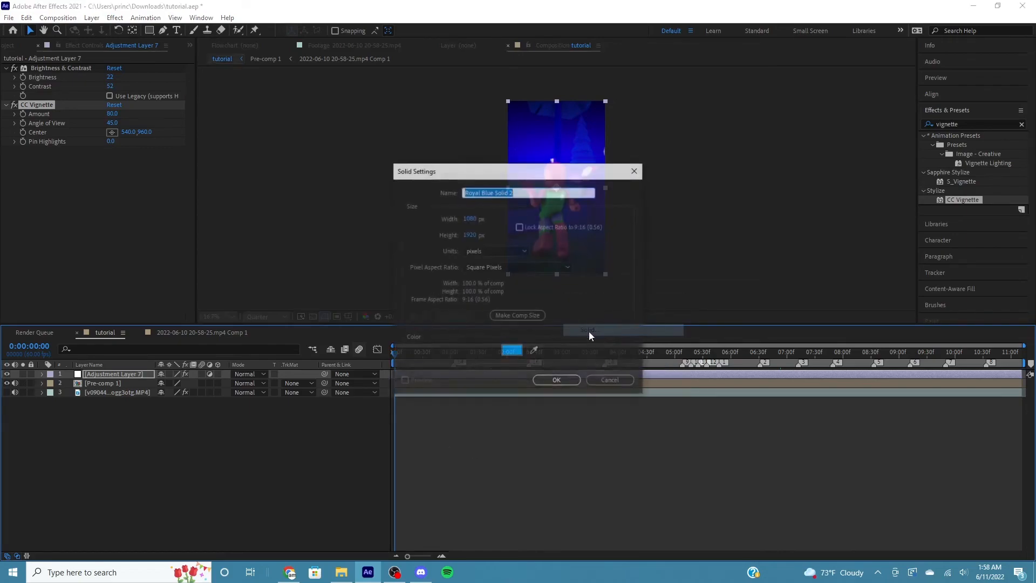
pyautogui.click(512, 351)
pyautogui.write('000000')
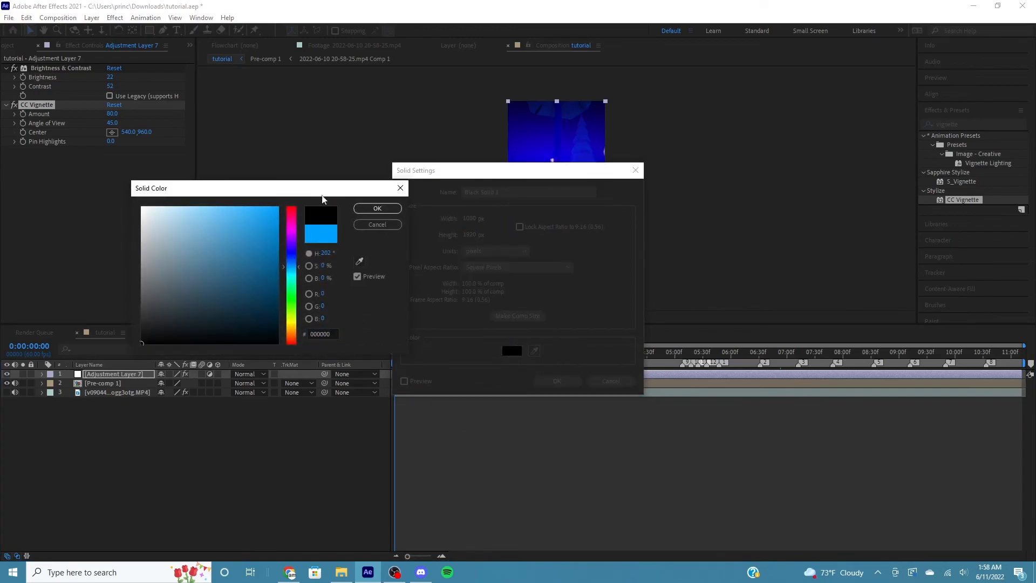
pyautogui.click(372, 209)
pyautogui.click(579, 382)
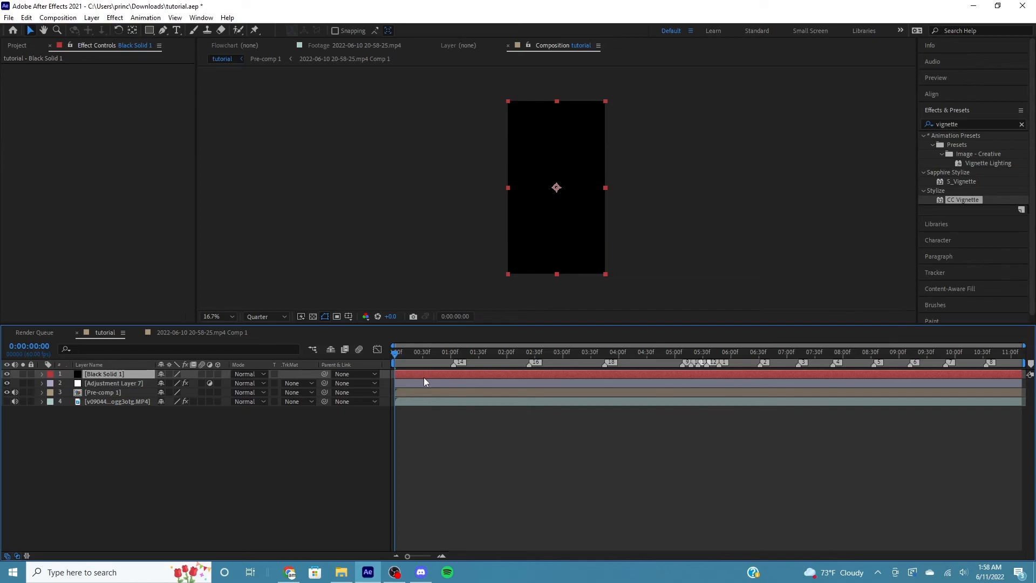
# Add the expression wiggle(15,10)-90 to the black solid's Opacity and preview the flicker
pyautogui.press('t')
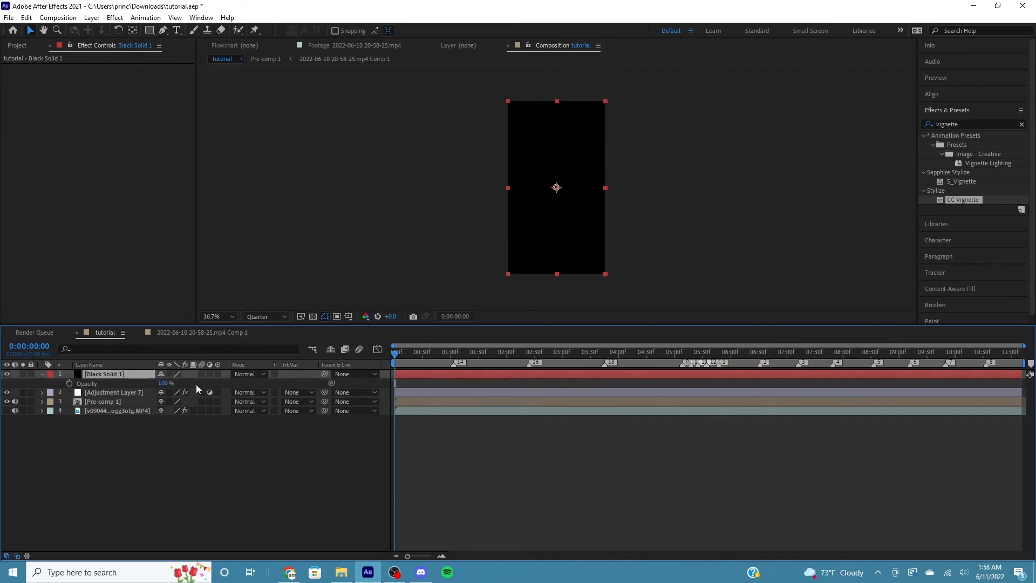
pyautogui.keyDown('alt'); pyautogui.click(69, 383); pyautogui.keyUp('alt')
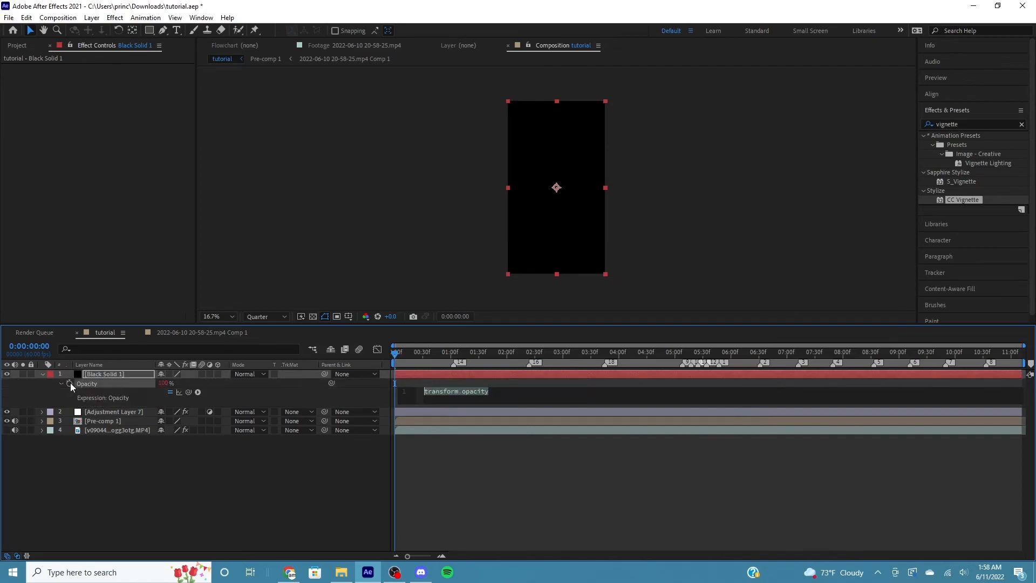
pyautogui.write('wi')
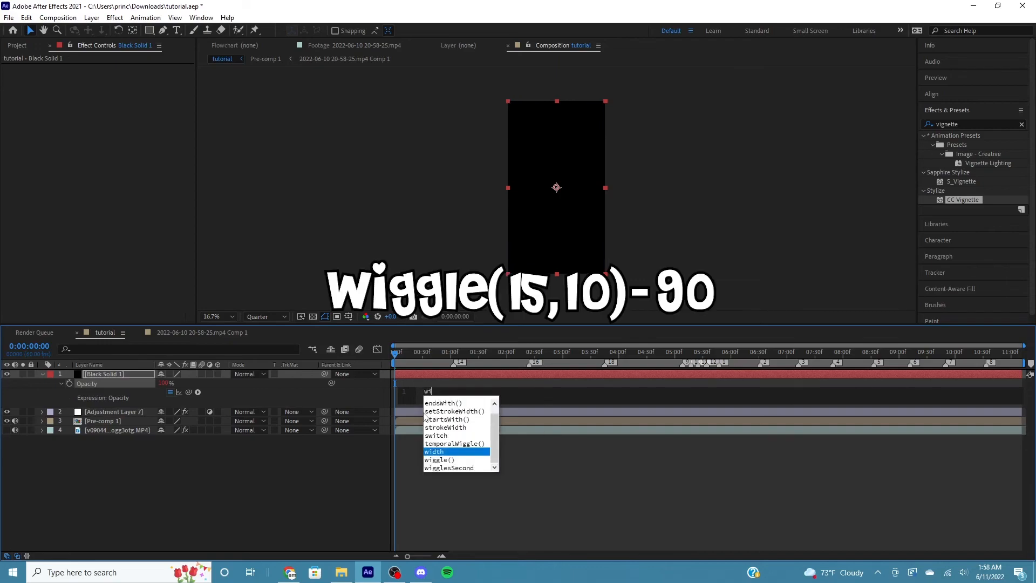
pyautogui.write('ggle(')
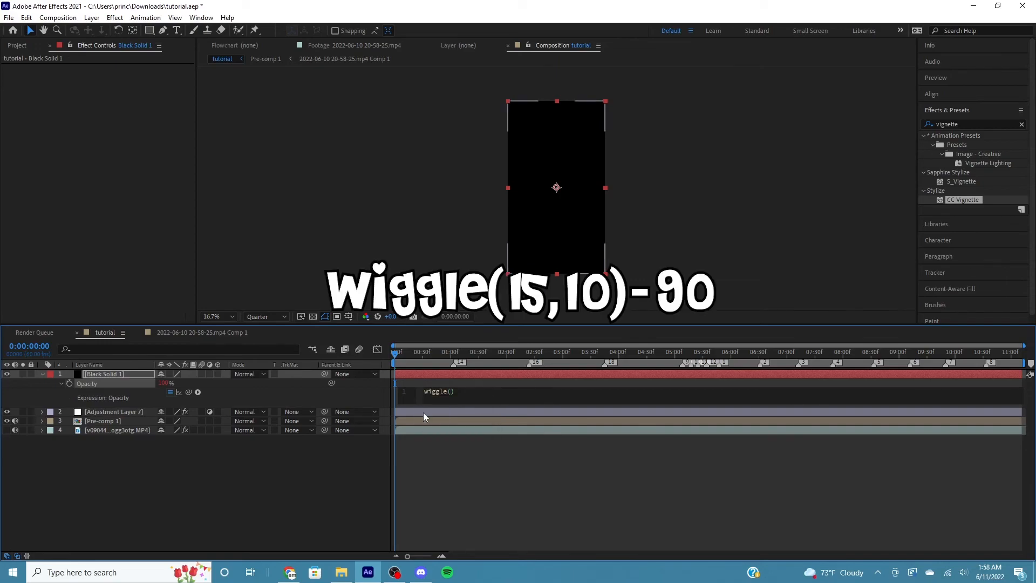
pyautogui.write('15,10)-90')
pyautogui.click(449, 469)
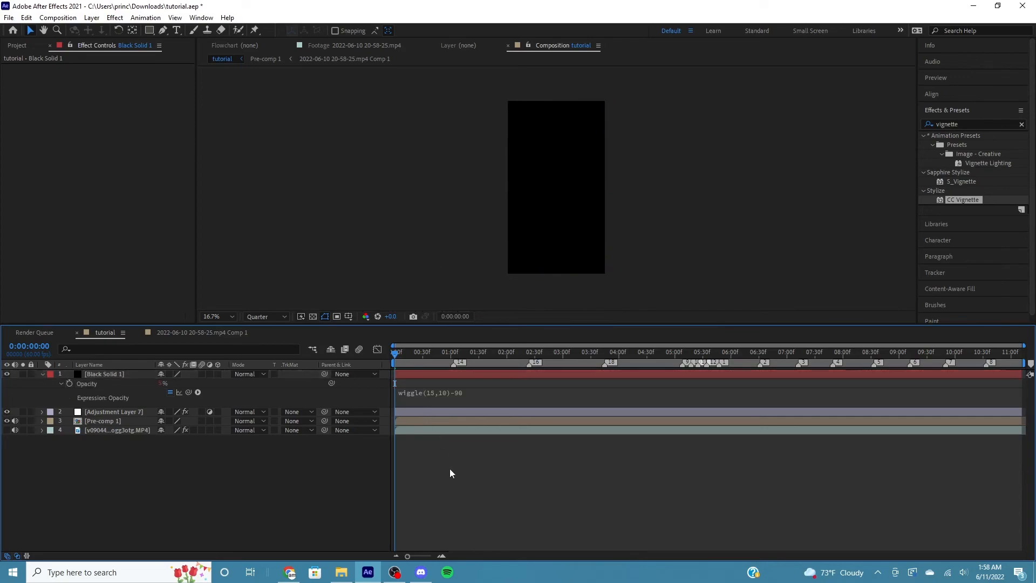
pyautogui.press('space')
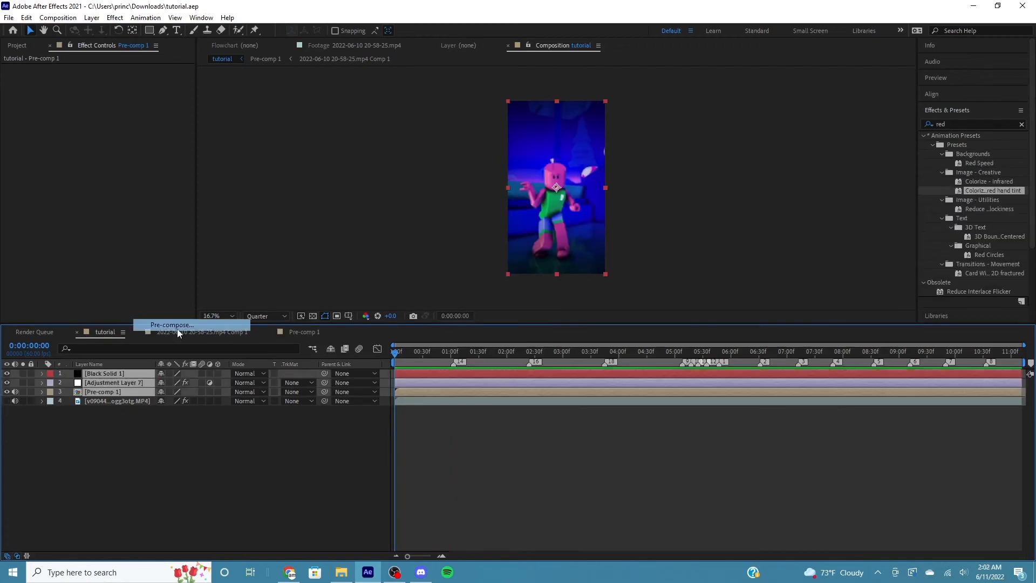
# Pre-compose the top three layers and fade the pre-comp in with Easy Ease Opacity keyframes, 0% at the start to 100% before the first beat marker
pyautogui.click(177, 328)
pyautogui.click(544, 356)
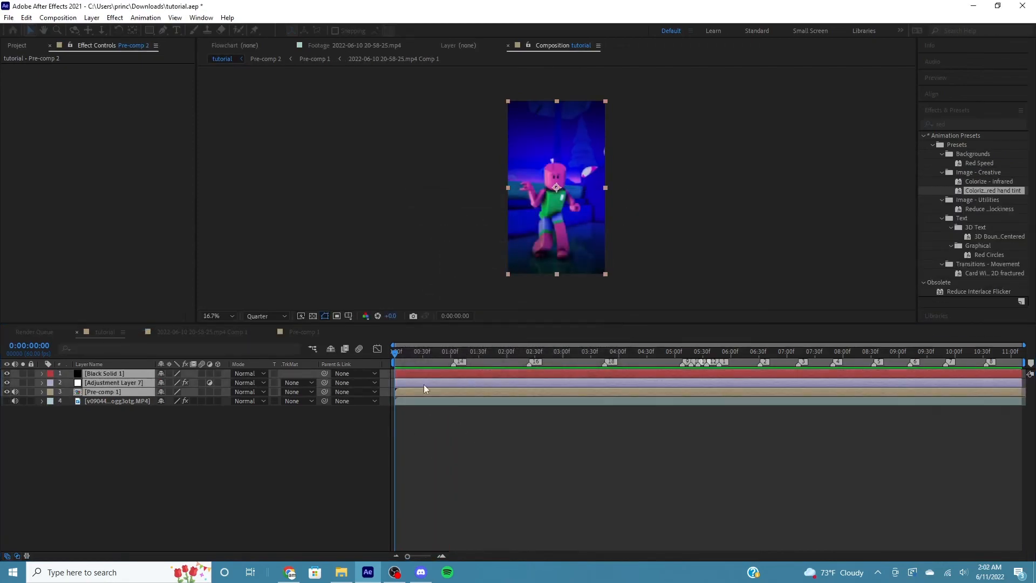
pyautogui.press('t')
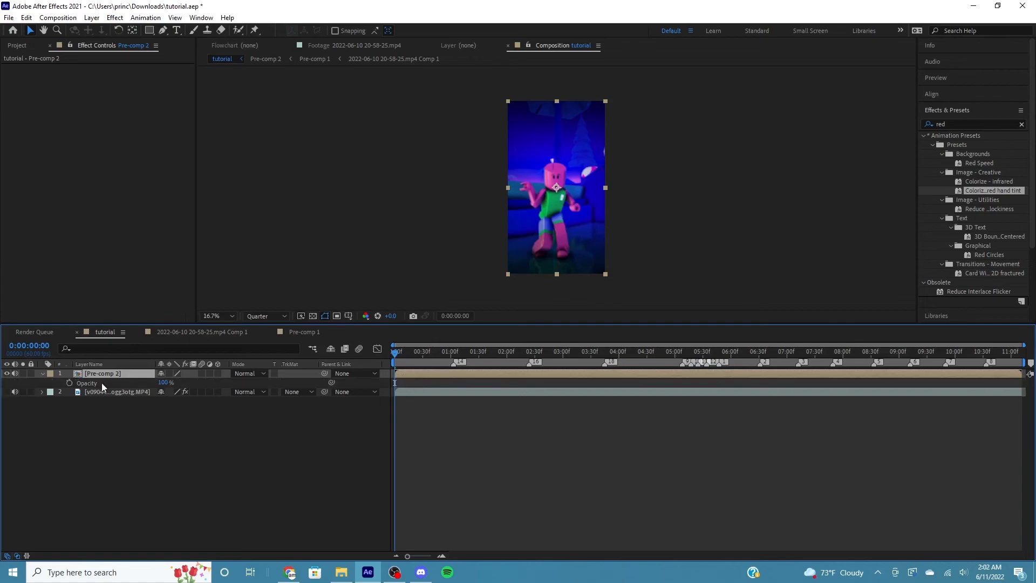
pyautogui.click(69, 384)
pyautogui.moveTo(423, 383); pyautogui.dragTo(438, 380)
pyautogui.moveTo(165, 382); pyautogui.dragTo(130, 382)
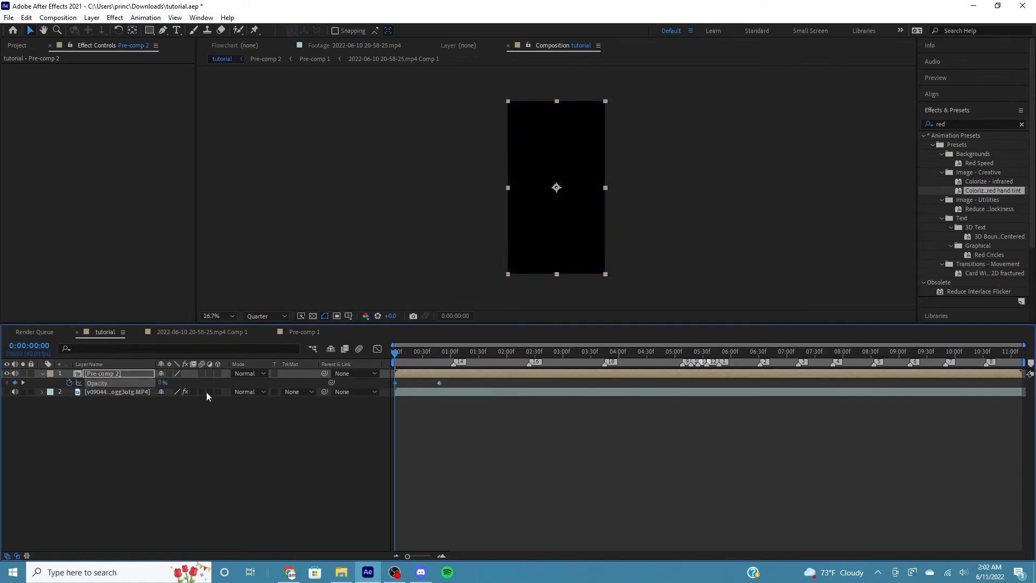
pyautogui.press('F9')
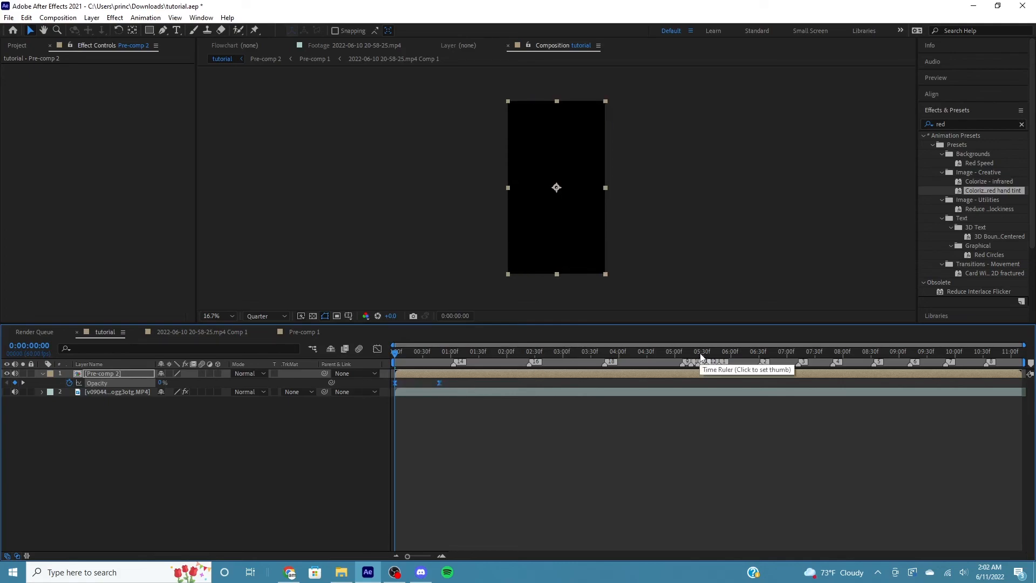
# Add a 100% Opacity keyframe at 0:00:11:11 on the pre-comp, move it slightly earlier, and preview the opening fade-in
pyautogui.moveTo(699, 354); pyautogui.dragTo(1021, 354)
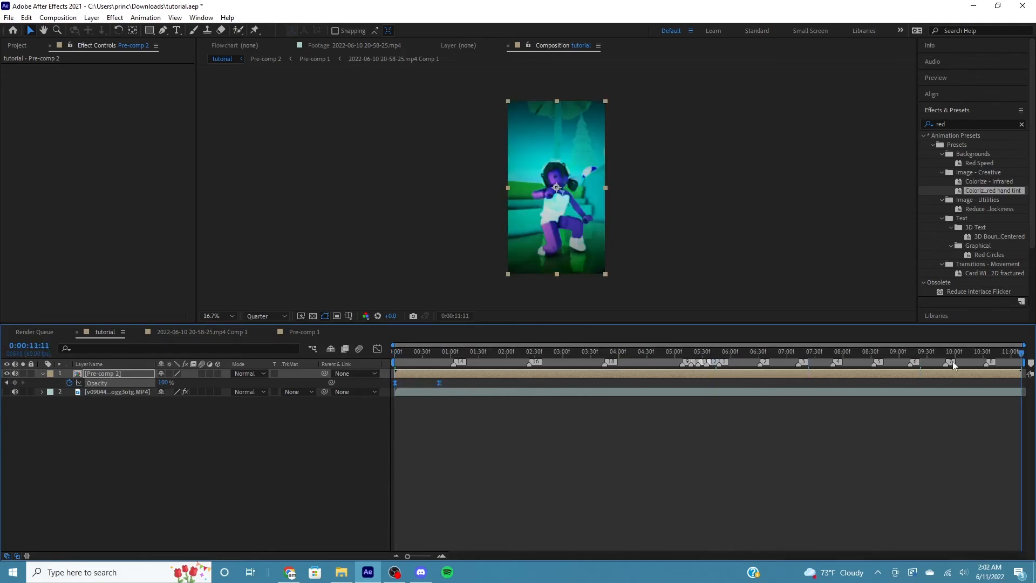
pyautogui.click(15, 383)
pyautogui.moveTo(1018, 385)
pyautogui.mouseDown()
pyautogui.moveTo(987, 389)
pyautogui.moveTo(1005, 383)
pyautogui.mouseUp()
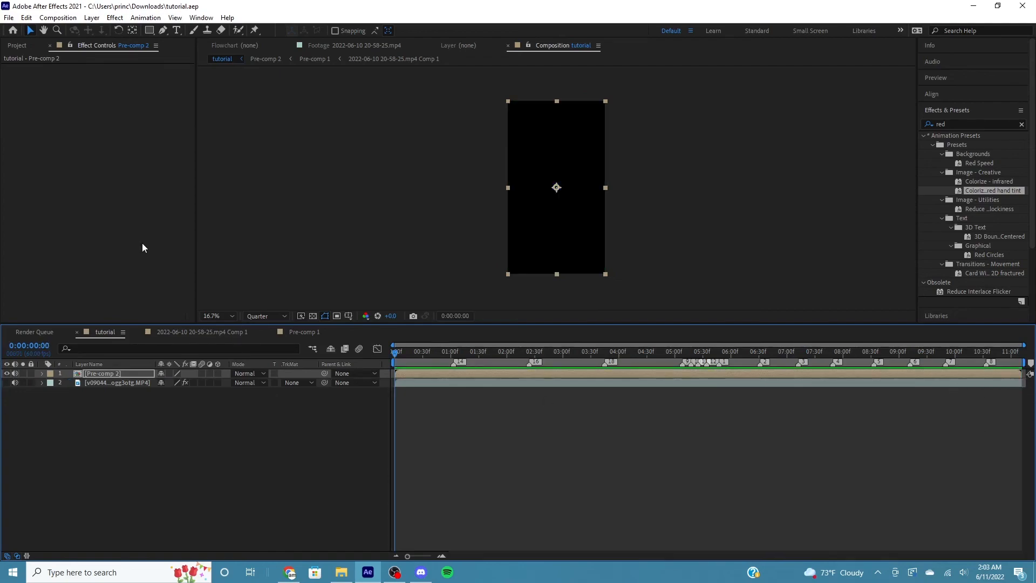
pyautogui.click(435, 356)
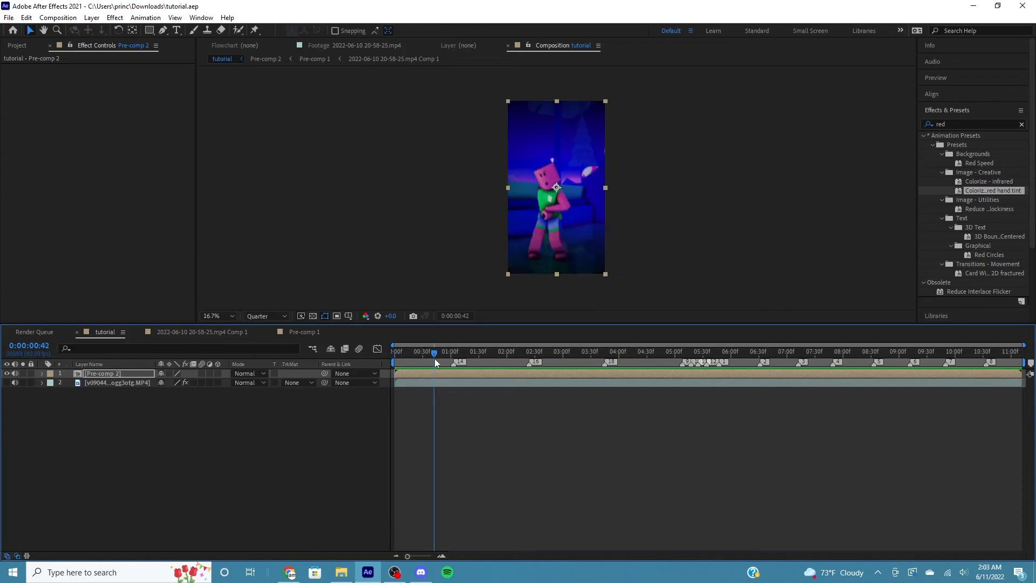
pyautogui.moveTo(434, 354); pyautogui.dragTo(280, 363)
pyautogui.press('capslock')
pyautogui.press('capslock')
# Add the tutorial composition to the Render Queue
pyautogui.click(10, 17)
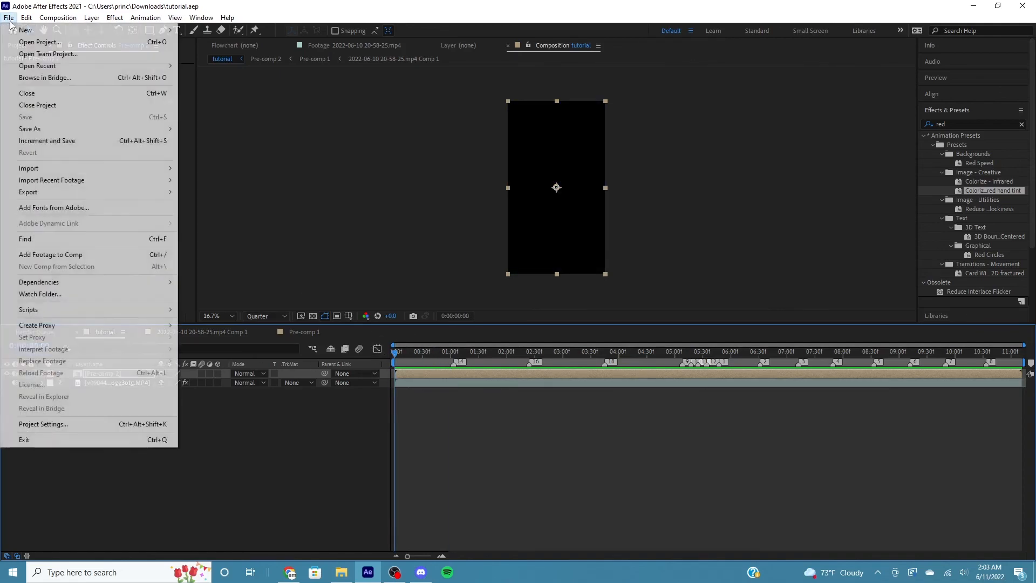
pyautogui.moveTo(121, 190)
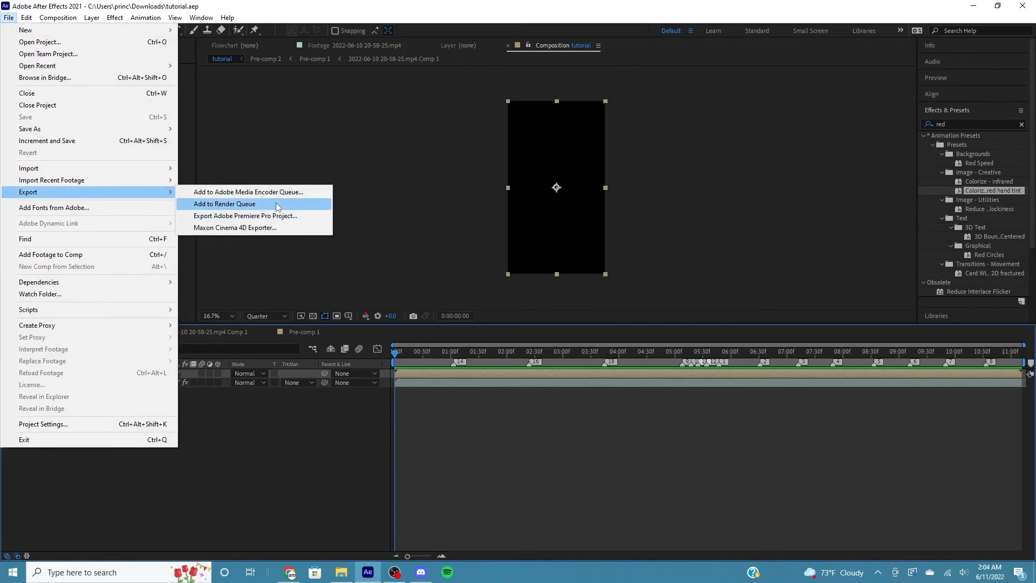
pyautogui.click(232, 201)
# Check the output module's color management, video codec and audio format options, keeping the AVI format
pyautogui.click(89, 404)
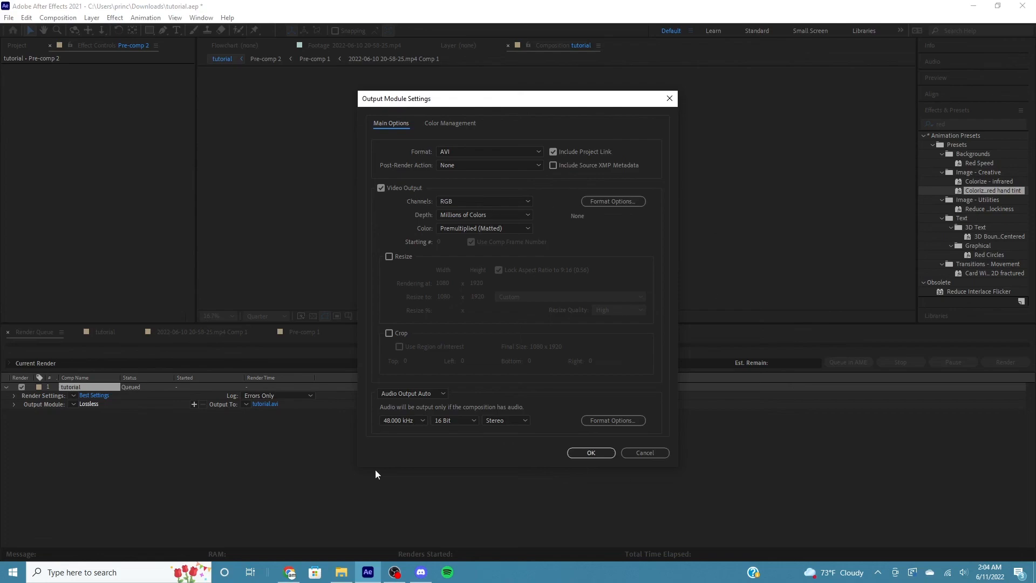
pyautogui.click(455, 124)
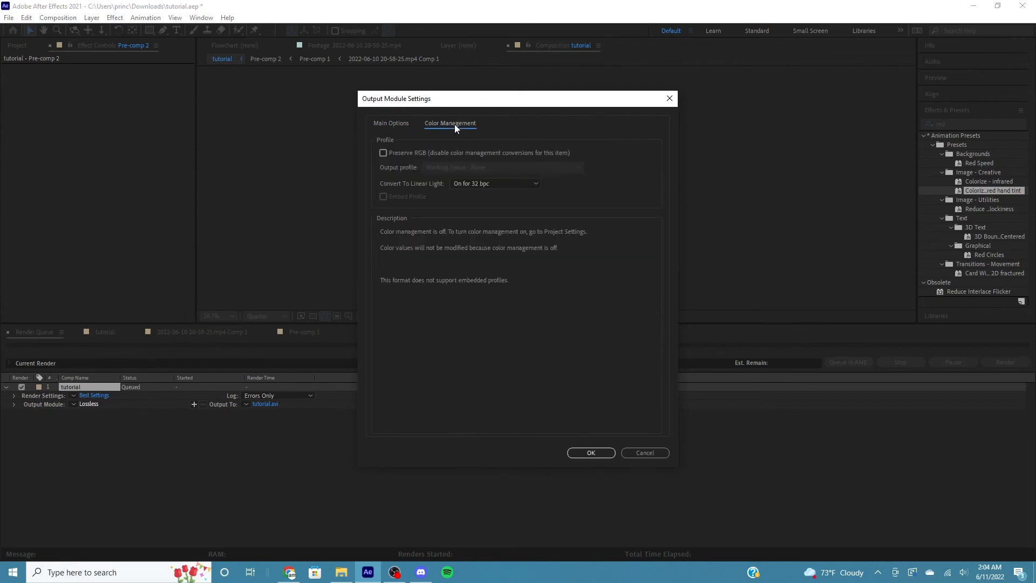
pyautogui.click(402, 125)
pyautogui.click(613, 201)
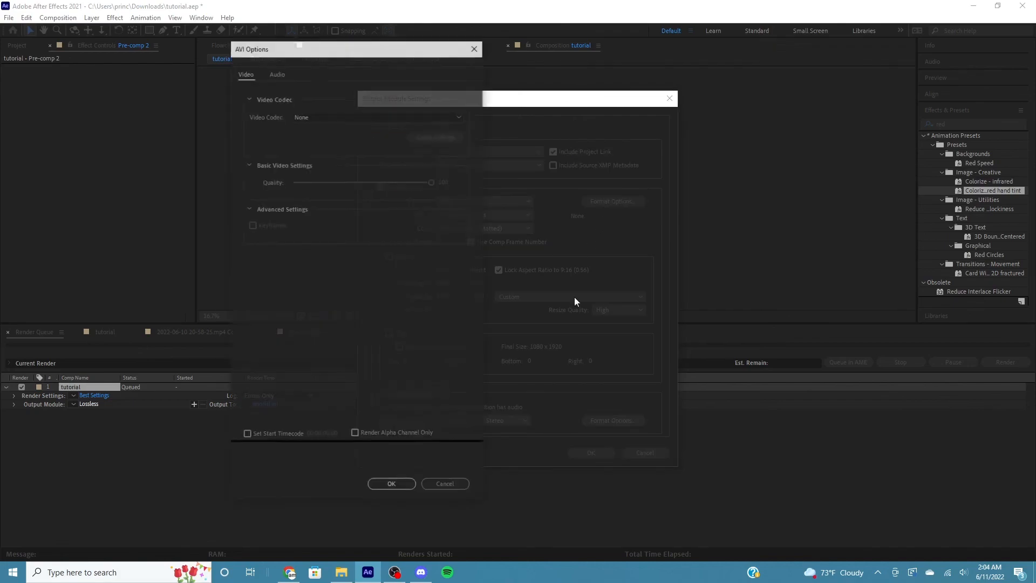
pyautogui.click(277, 73)
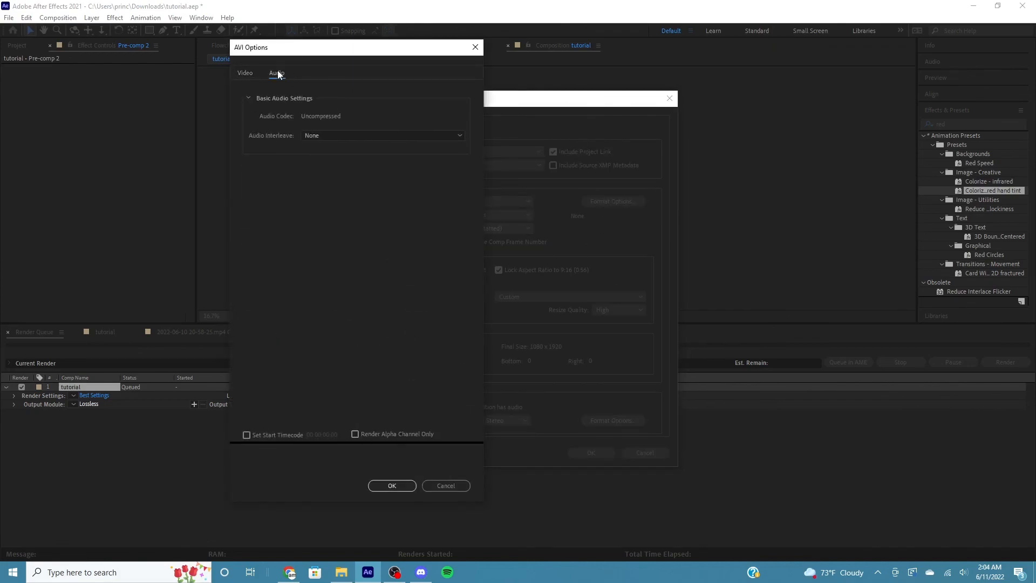
pyautogui.click(392, 486)
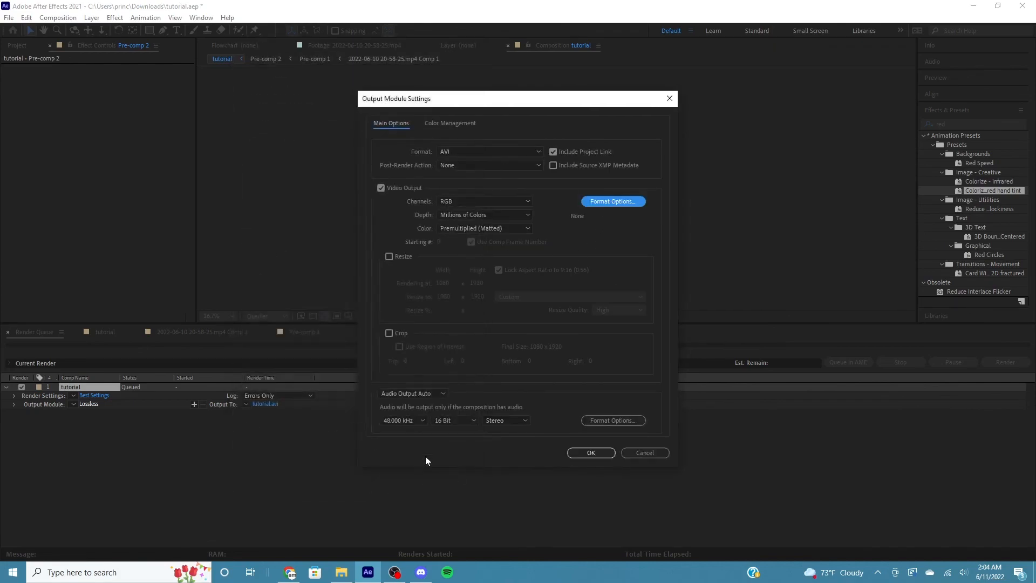
pyautogui.click(594, 419)
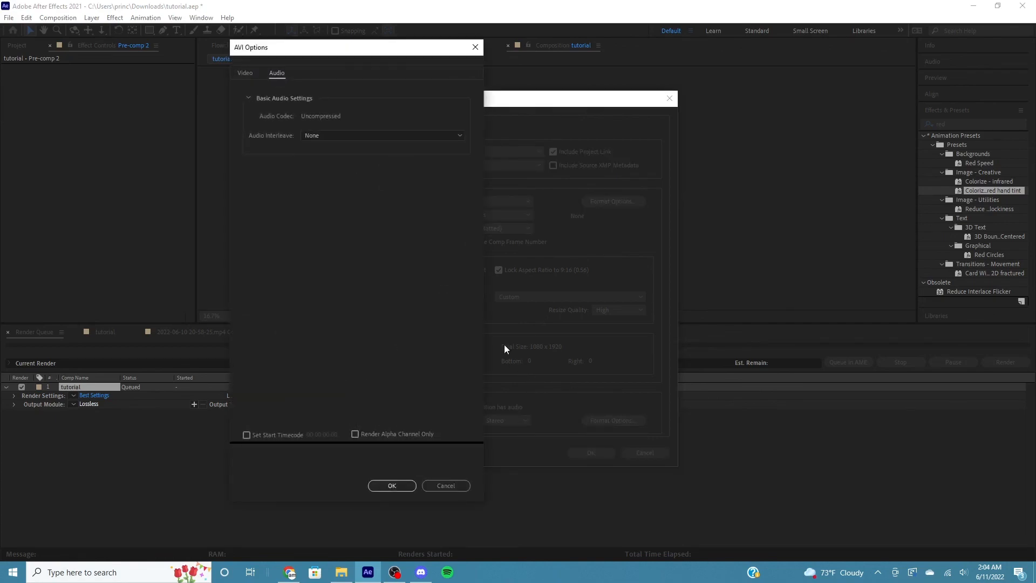
pyautogui.click(246, 74)
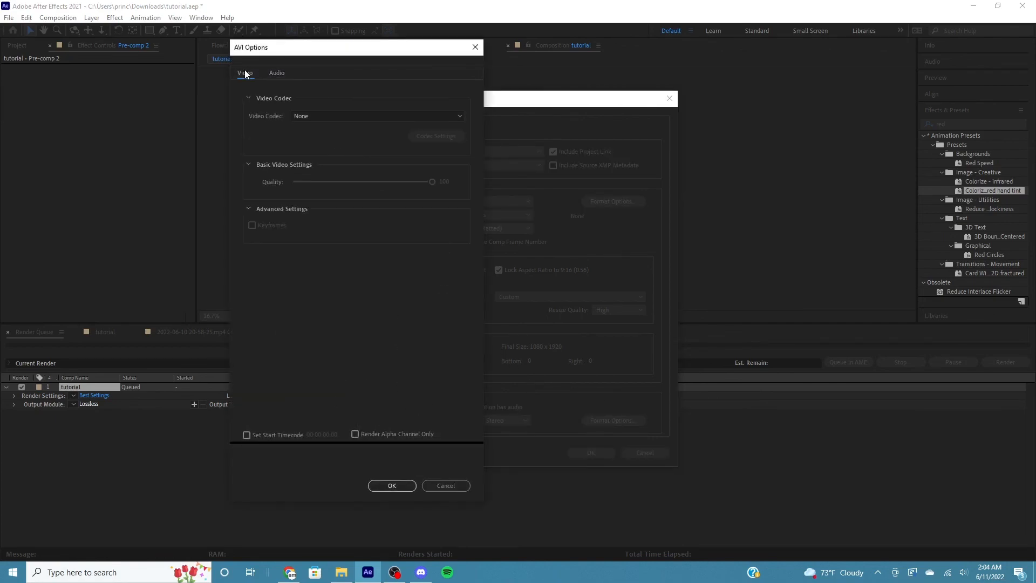
pyautogui.click(276, 73)
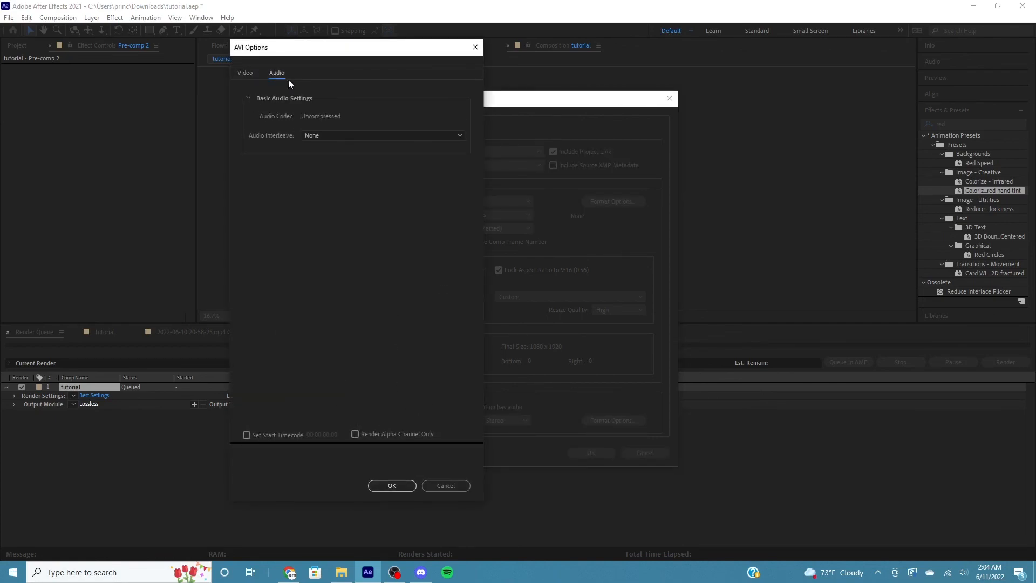
pyautogui.click(381, 485)
pyautogui.click(591, 453)
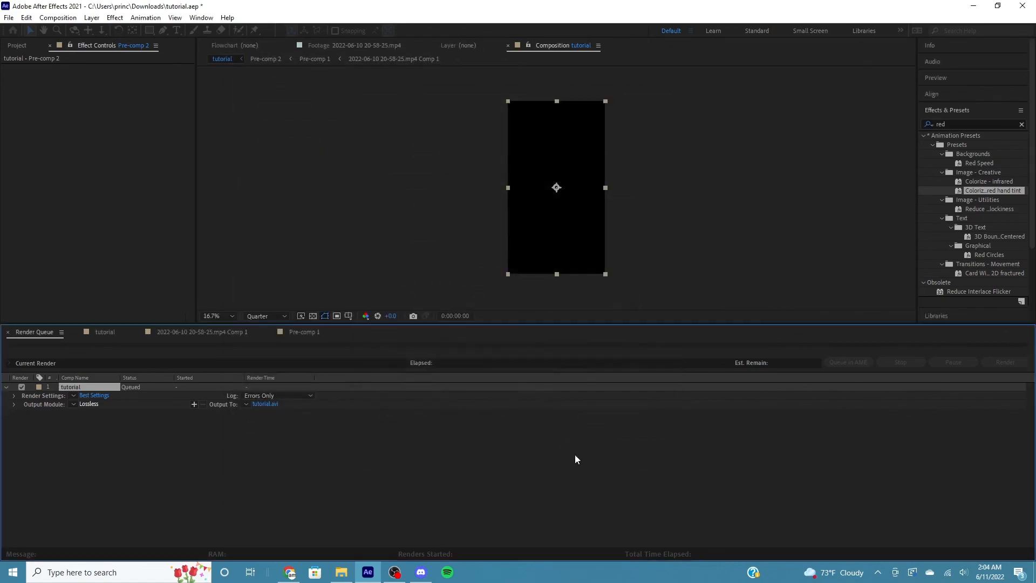
# Set the render's output file to tutorial.avi and start rendering the composition
pyautogui.click(266, 405)
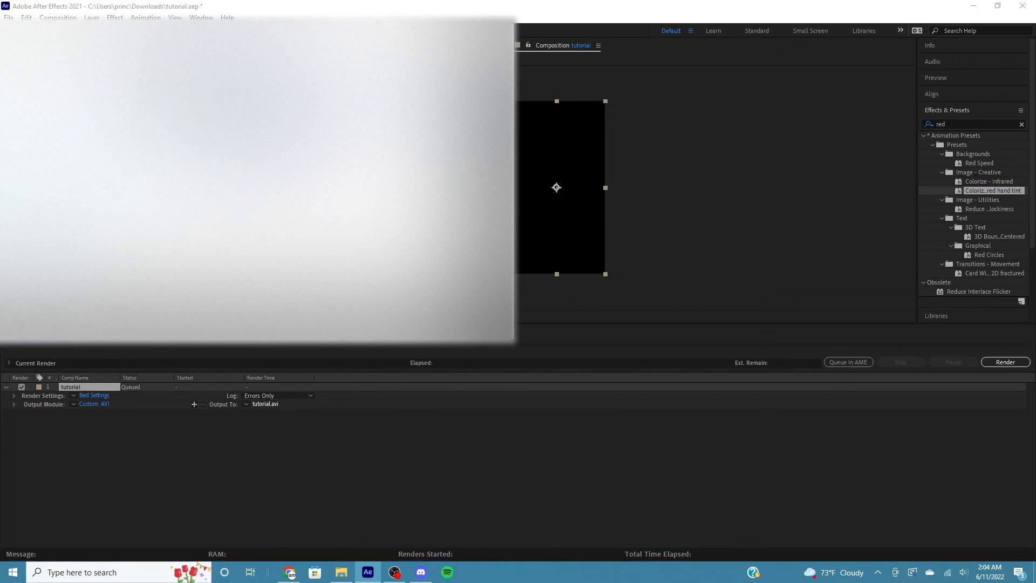
pyautogui.click(1005, 362)
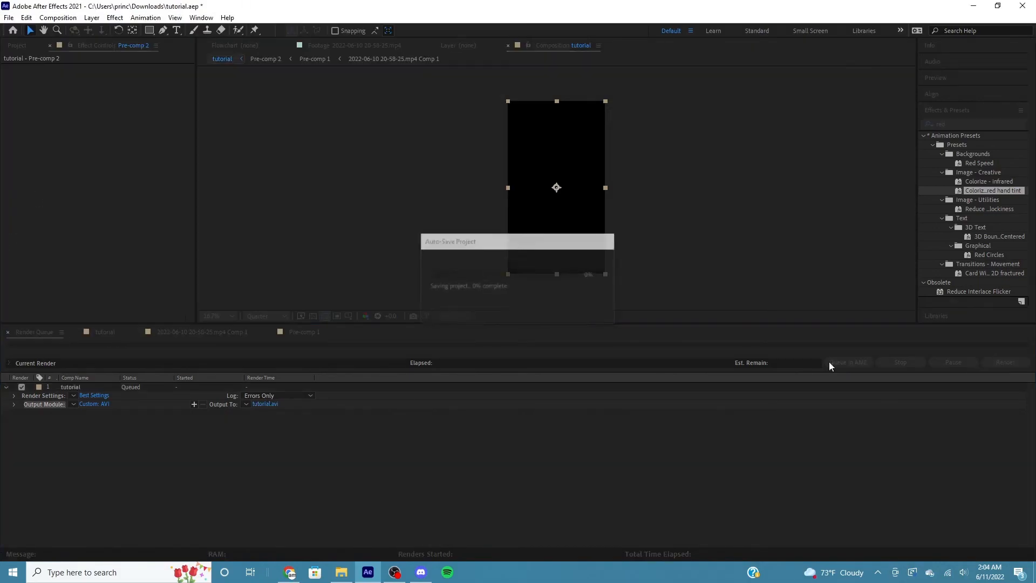